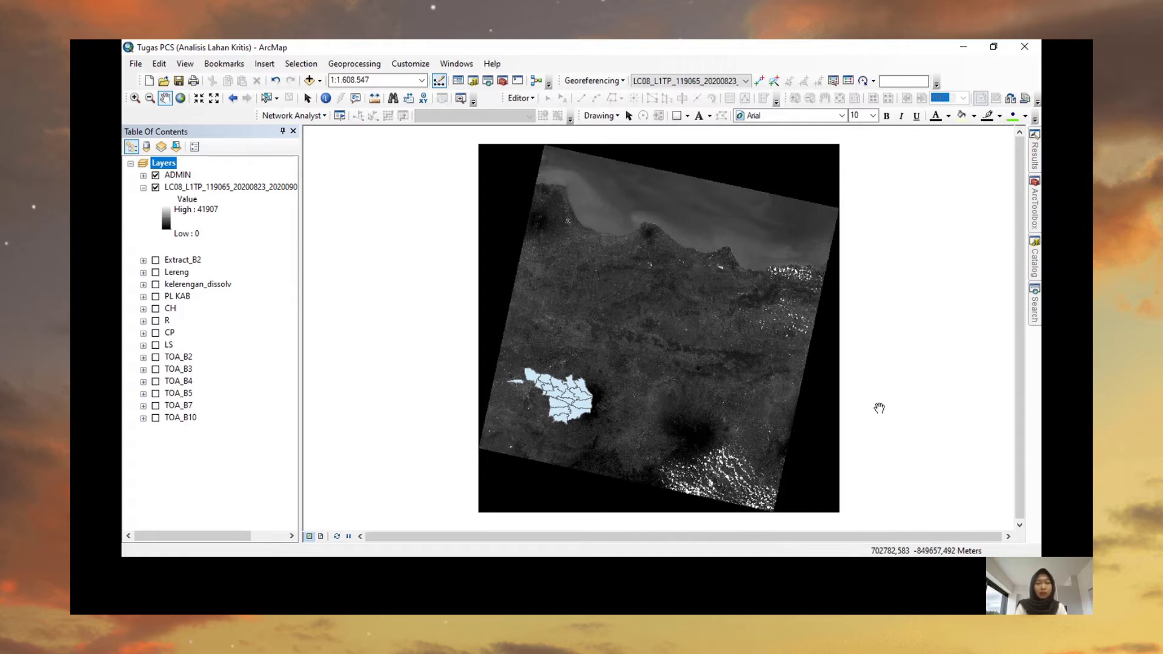
# Open the Extract by Mask tool from the Spatial Analyst extraction tools
pyautogui.click(1021, 456)
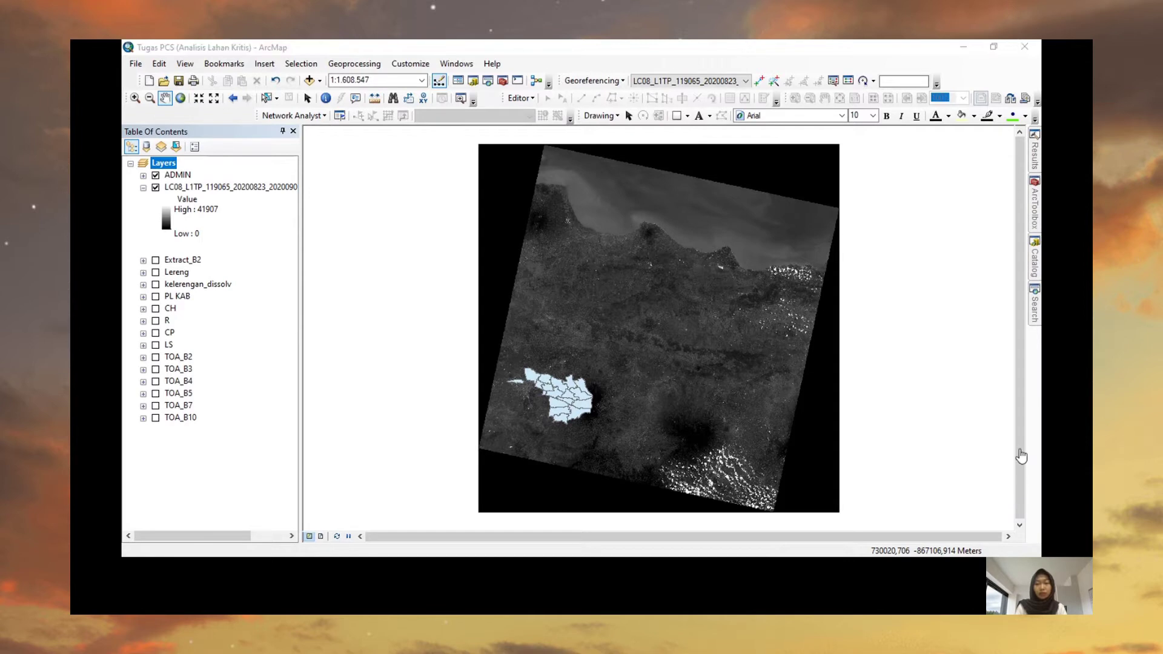
pyautogui.click(1035, 209)
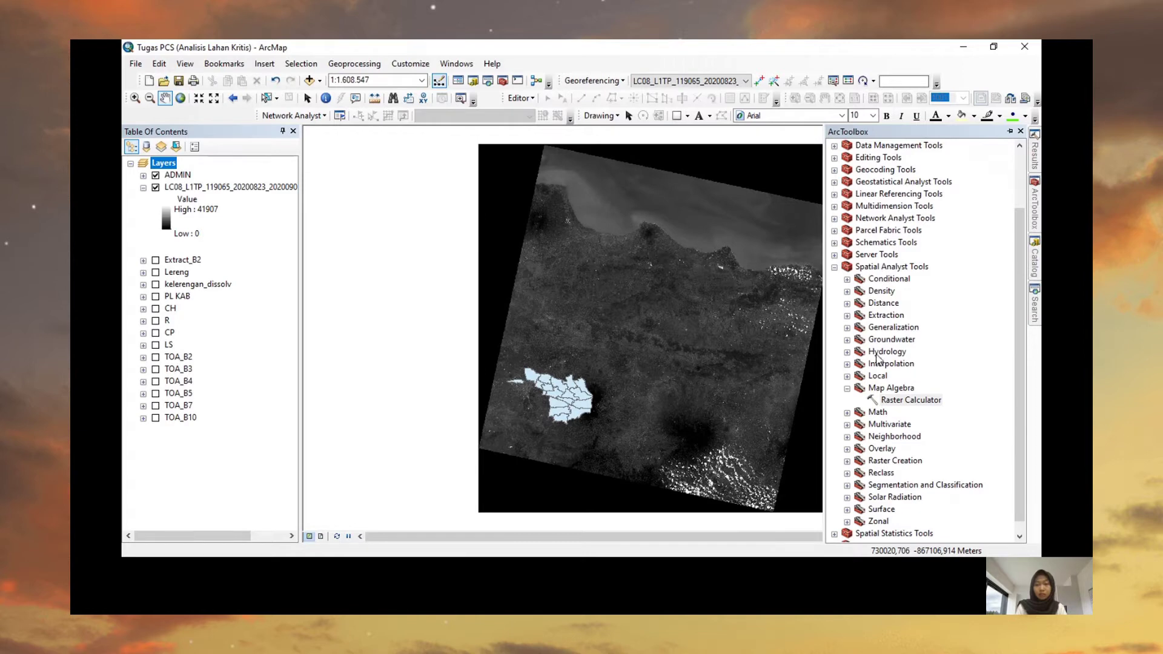
pyautogui.click(874, 317)
pyautogui.doubleClick(873, 317)
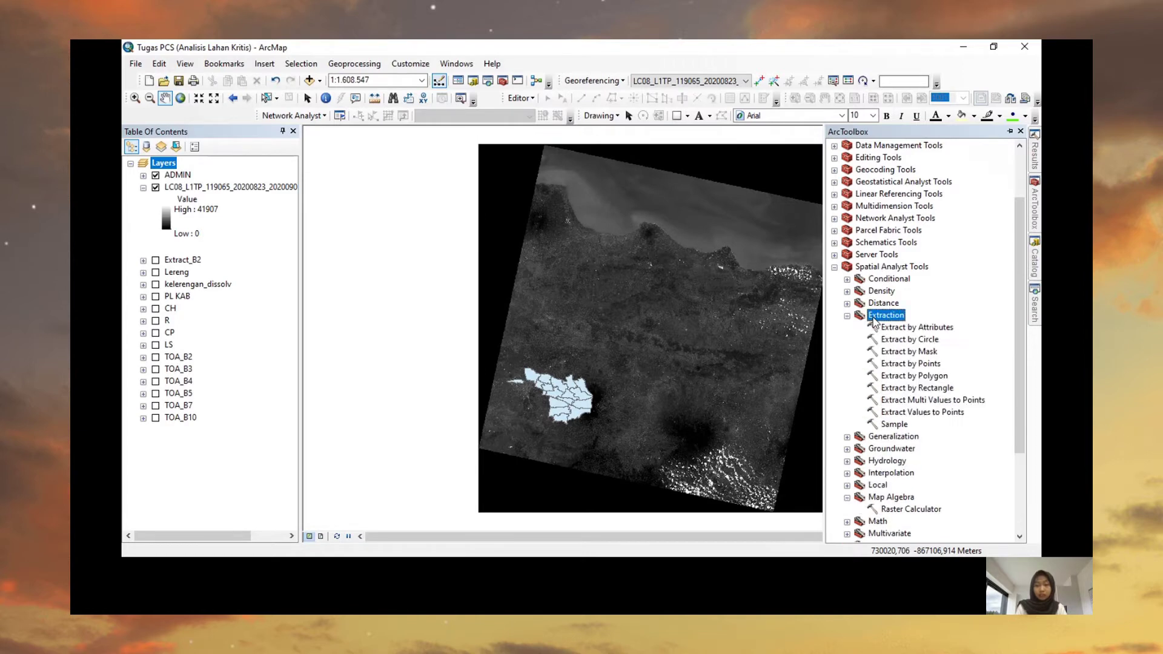
pyautogui.click(895, 354)
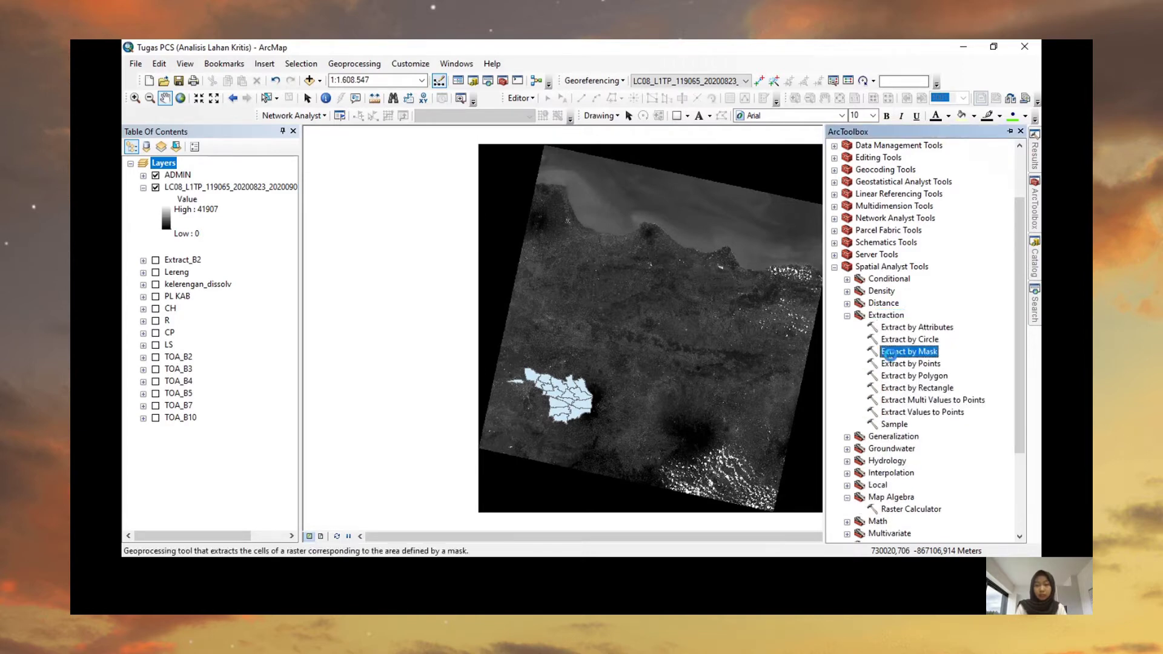
pyautogui.doubleClick(894, 354)
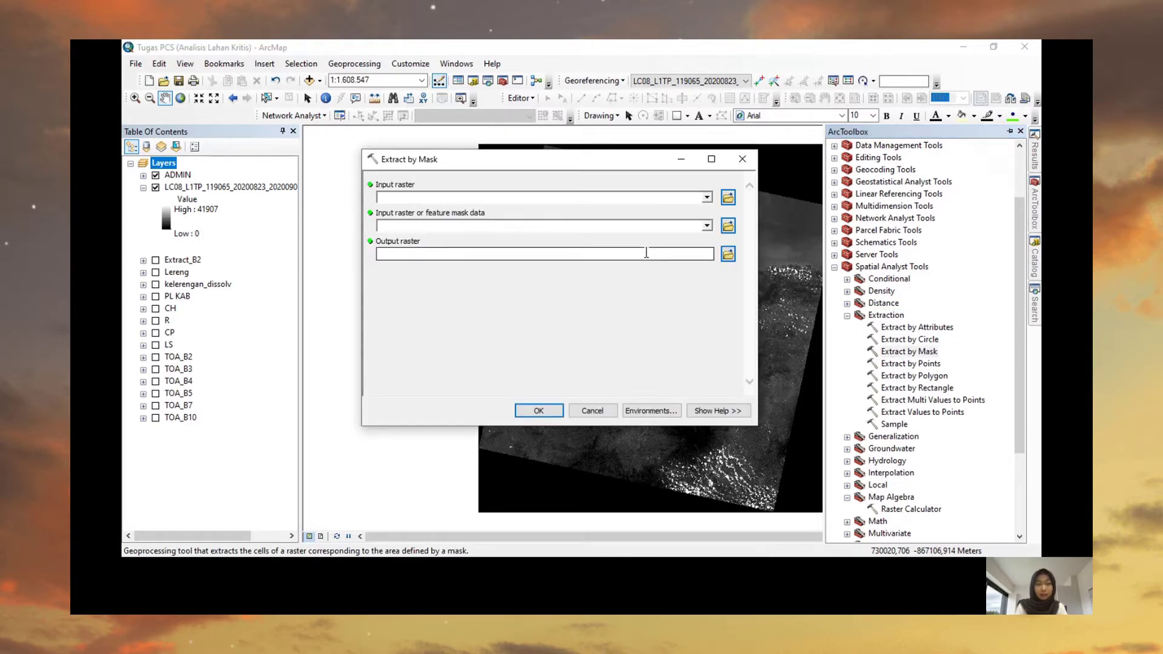
# Set the extraction's input raster to LC08_L1TP_119065_20200823_20200905_01_T1_B2.TIF and its mask data to ADMIN
pyautogui.click(706, 198)
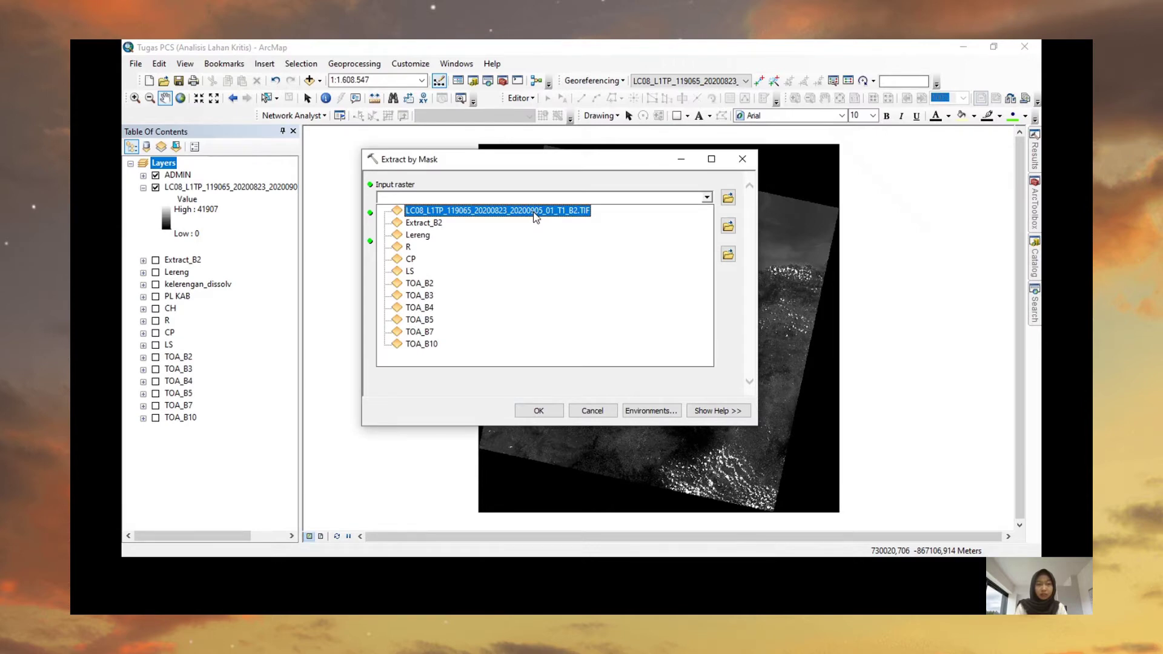
pyautogui.click(535, 211)
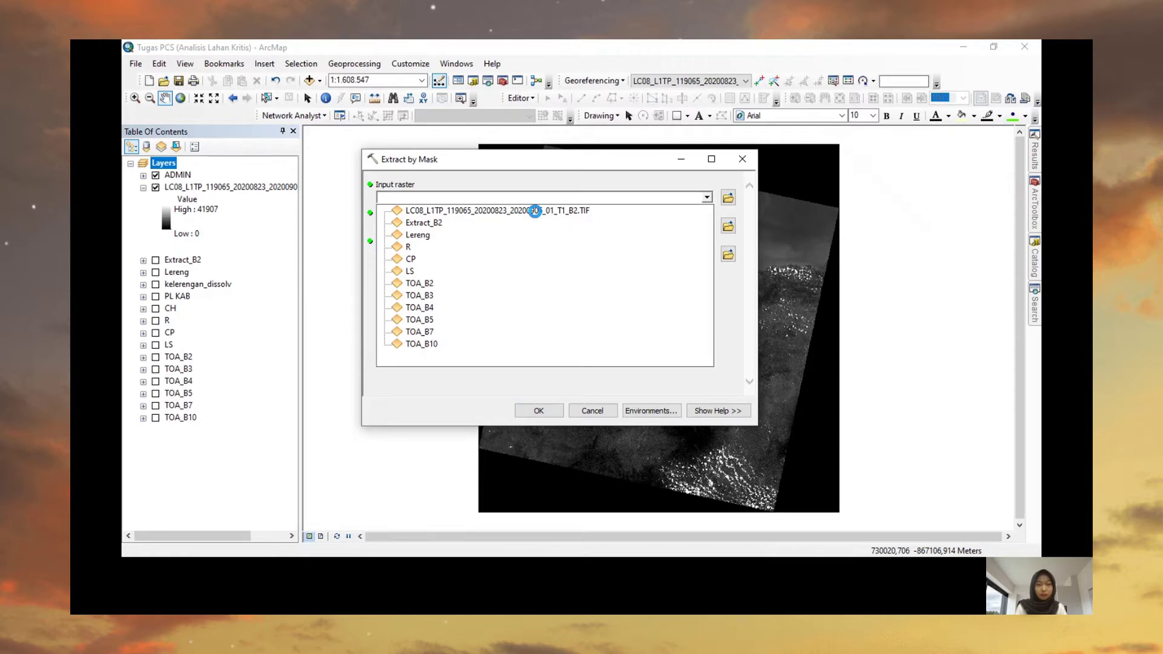
pyautogui.click(534, 211)
pyautogui.click(535, 215)
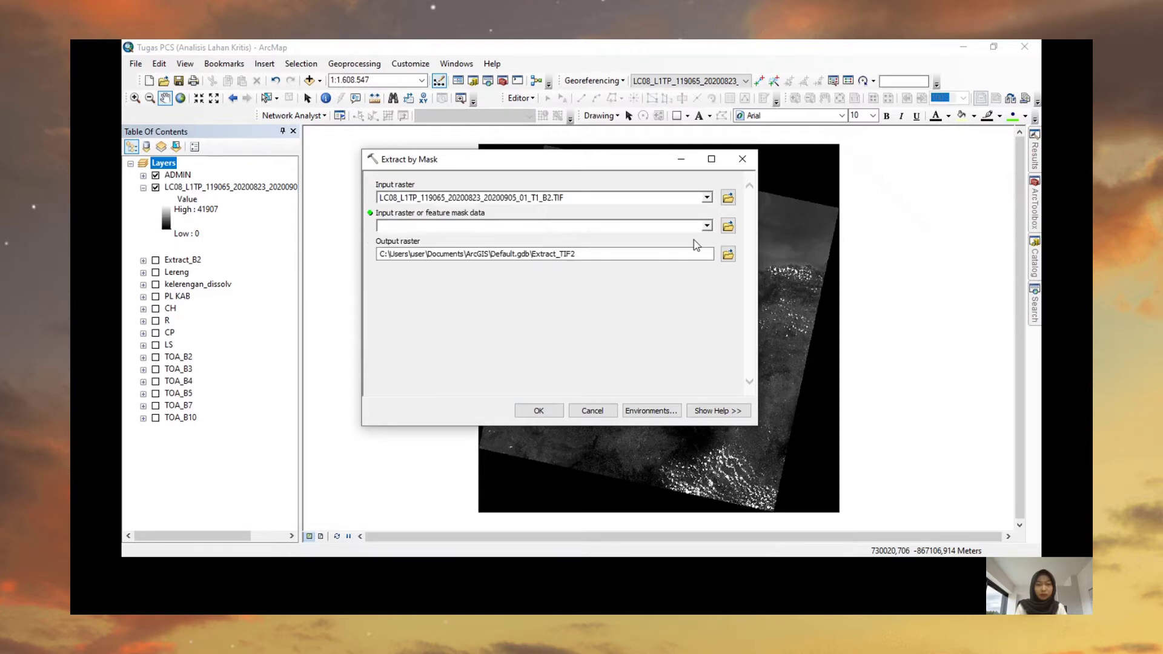
pyautogui.click(707, 226)
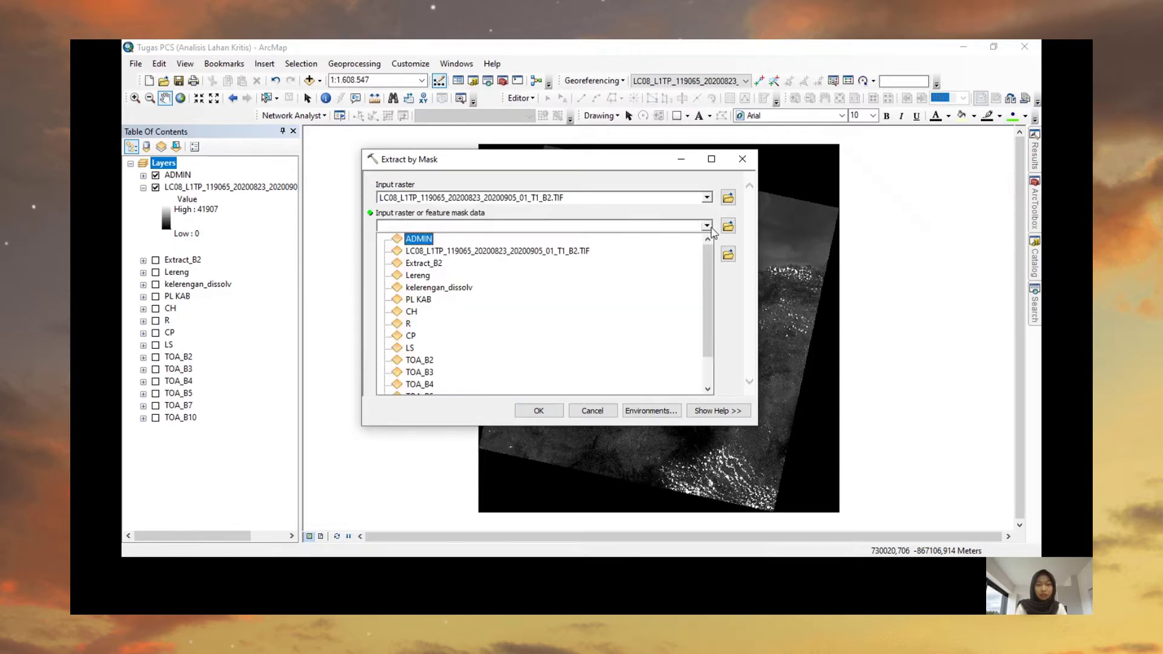
pyautogui.click(420, 240)
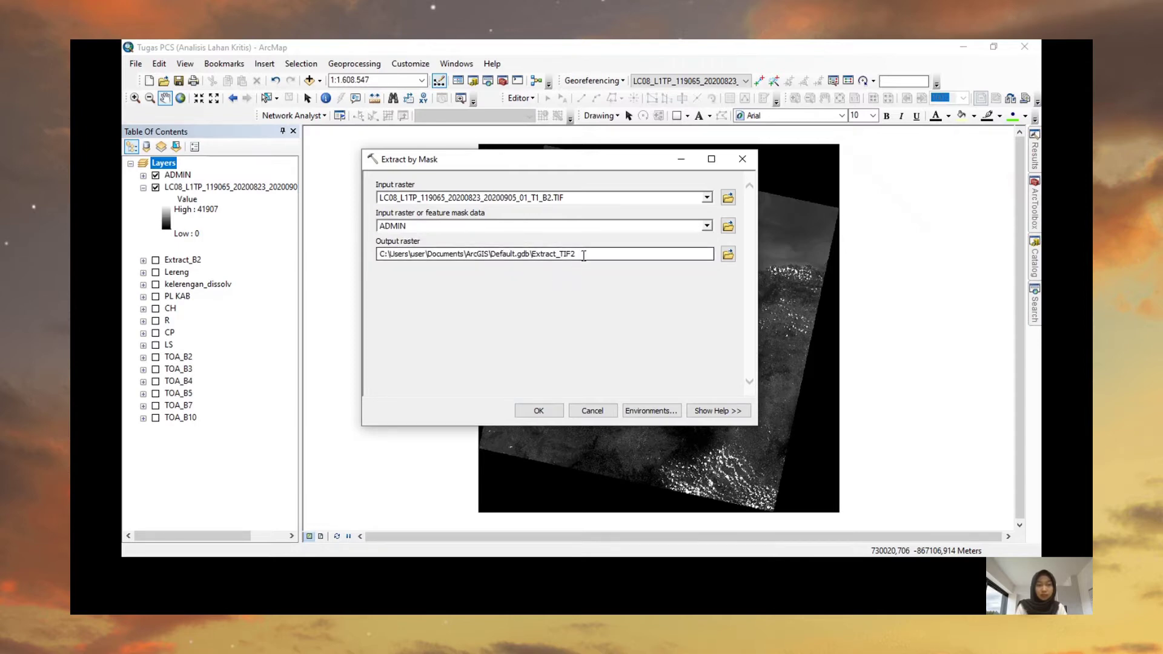
# Name the output raster Extract_B2 in Default.gdb and cancel the mask extraction
pyautogui.moveTo(583, 256); pyautogui.dragTo(560, 256)
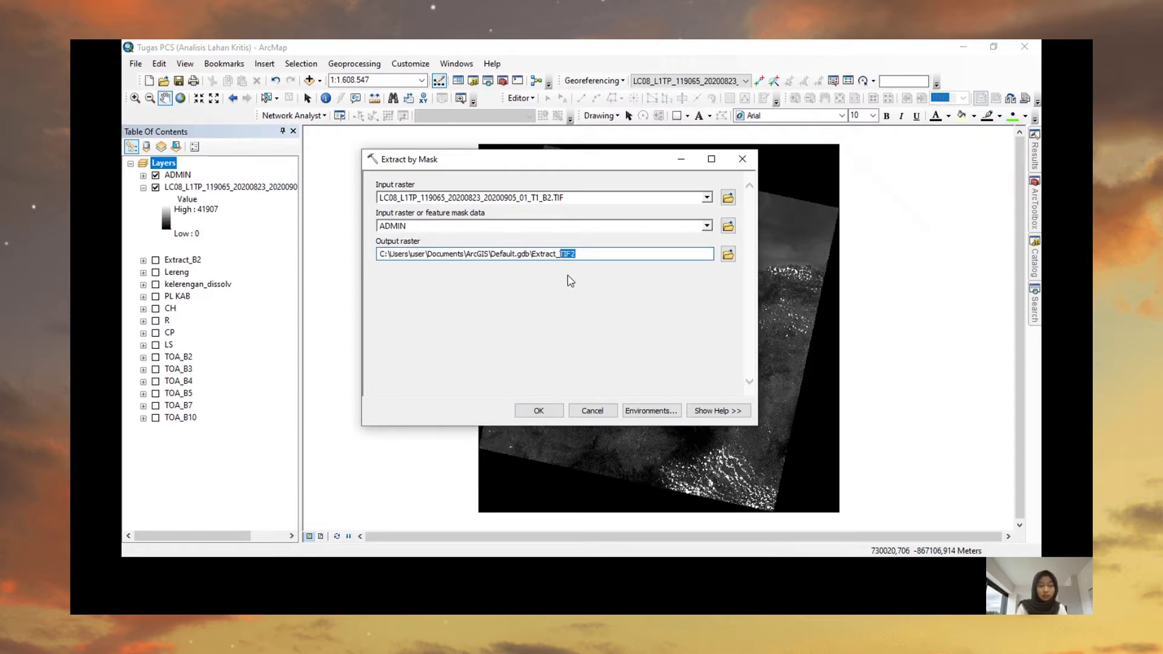
pyautogui.write('B2')
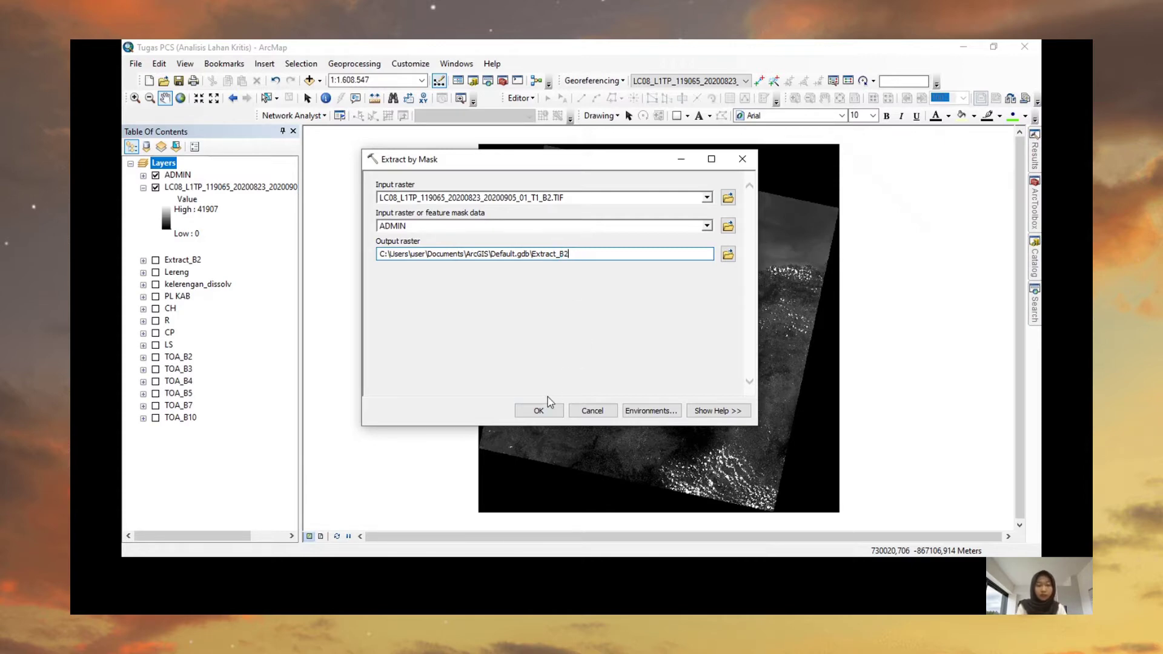
pyautogui.click(592, 412)
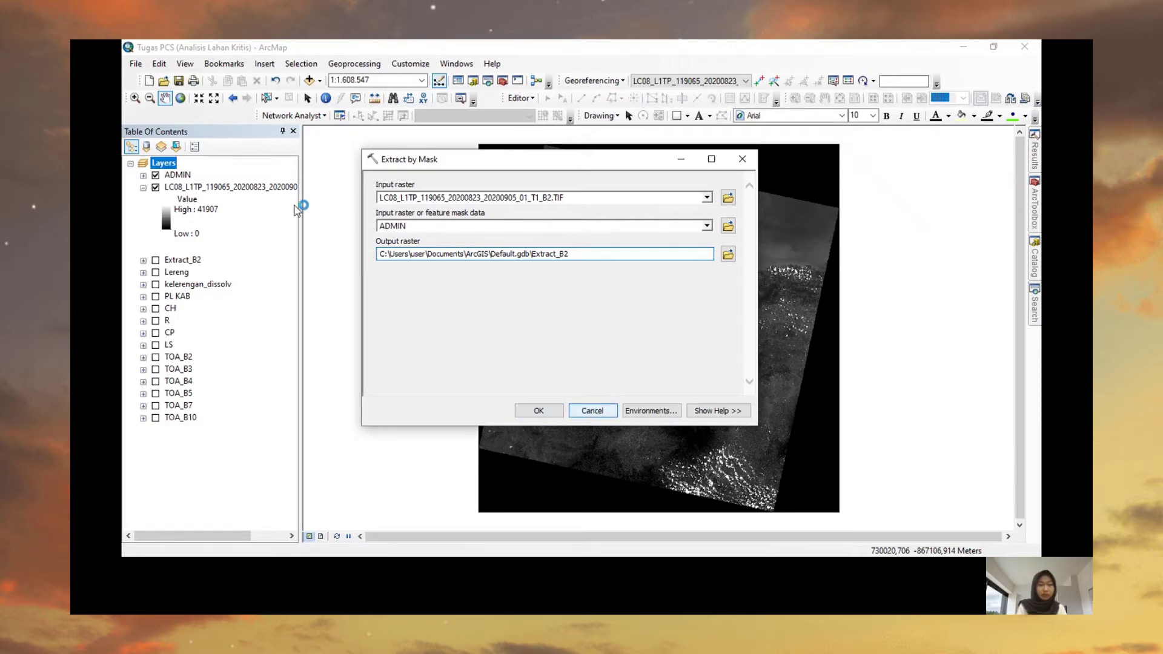
# Hide the ADMIN and Landsat B2 scene layers, show Extract_B2, and zoom to its extent
pyautogui.click(143, 188)
pyautogui.click(156, 188)
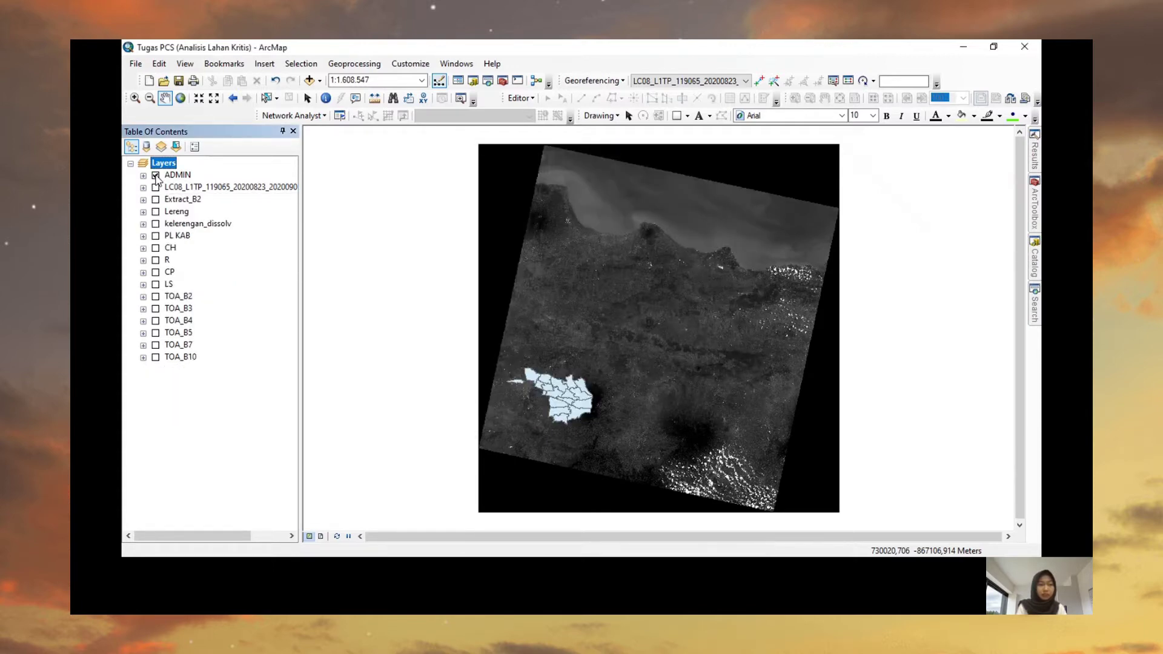
pyautogui.click(155, 175)
pyautogui.click(156, 199)
pyautogui.rightClick(177, 200)
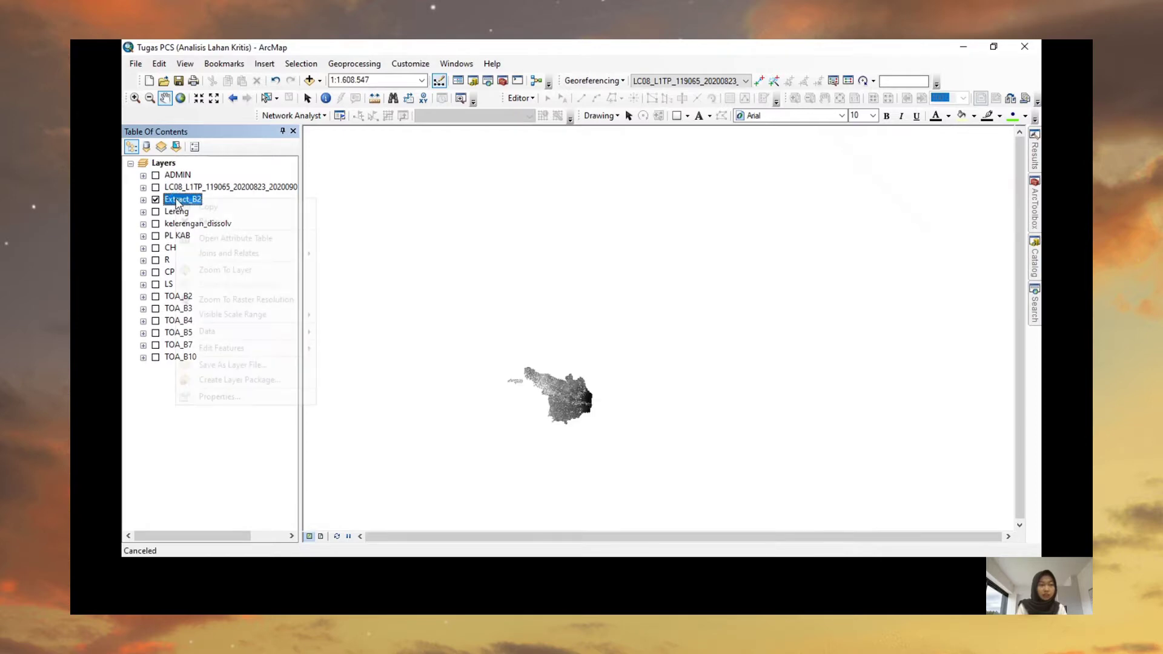
pyautogui.click(223, 270)
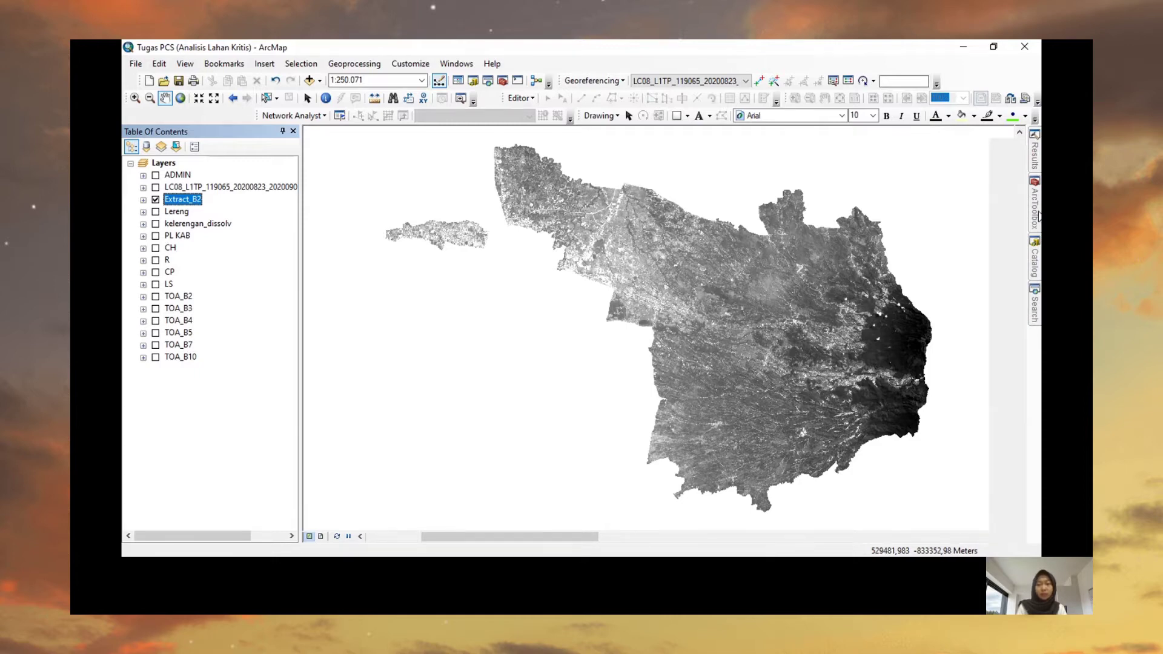
# Open the Raster Calculator and start the map algebra expression with the Extract_B2 layer
pyautogui.moveTo(1036, 209)
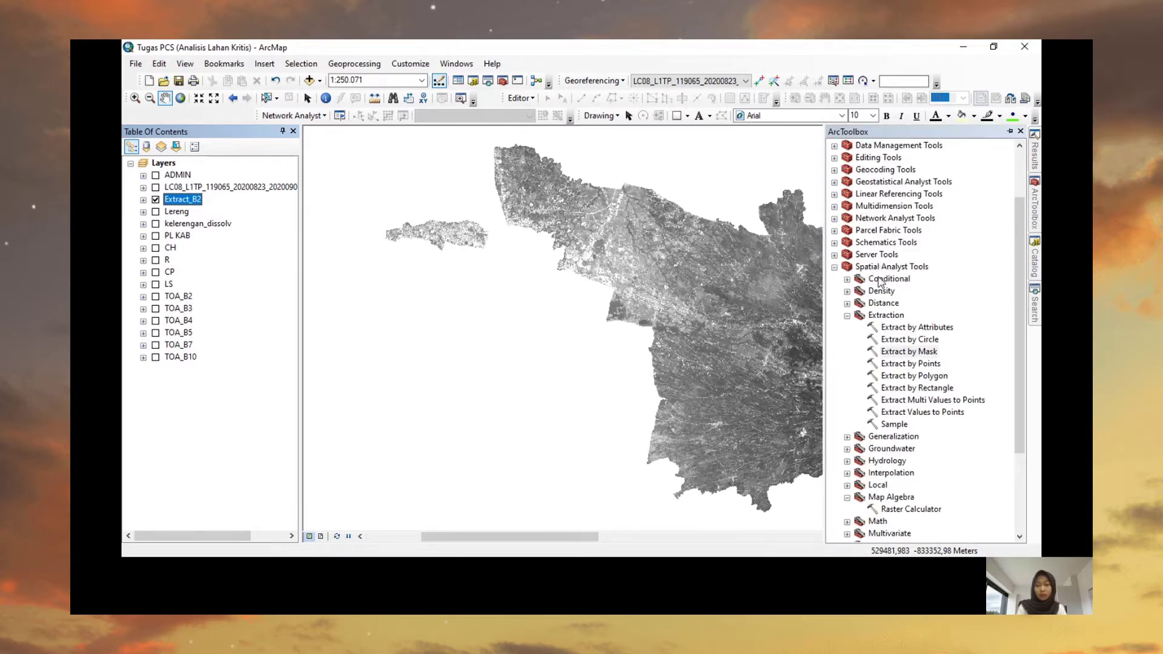
pyautogui.click(883, 510)
pyautogui.doubleClick(908, 510)
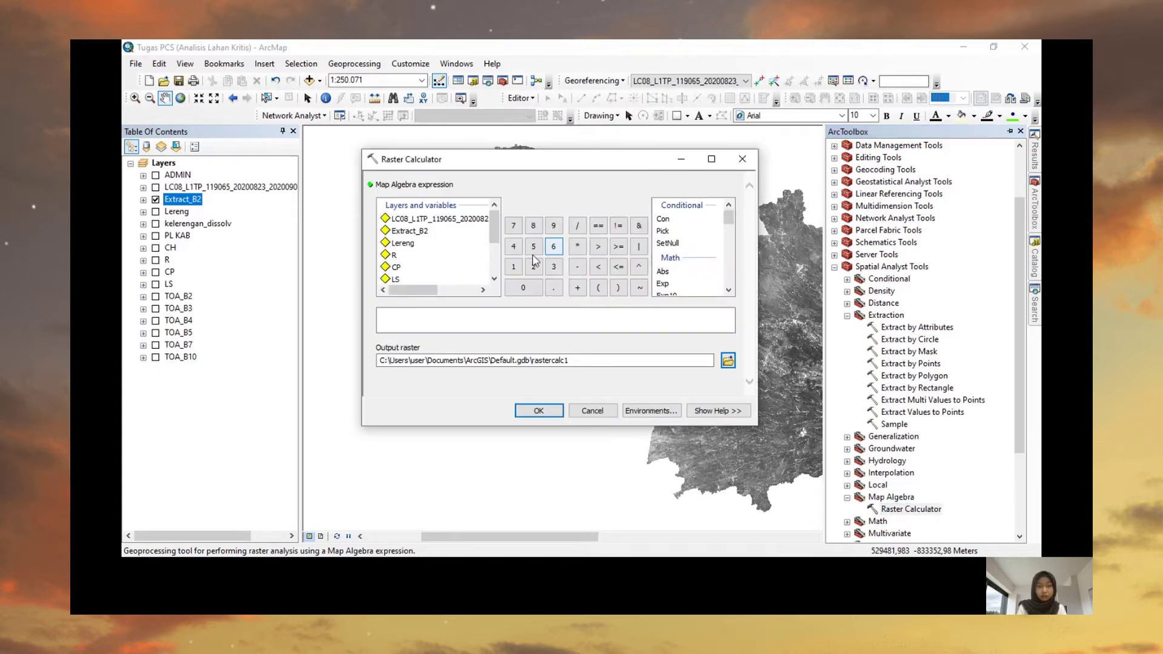
pyautogui.click(482, 322)
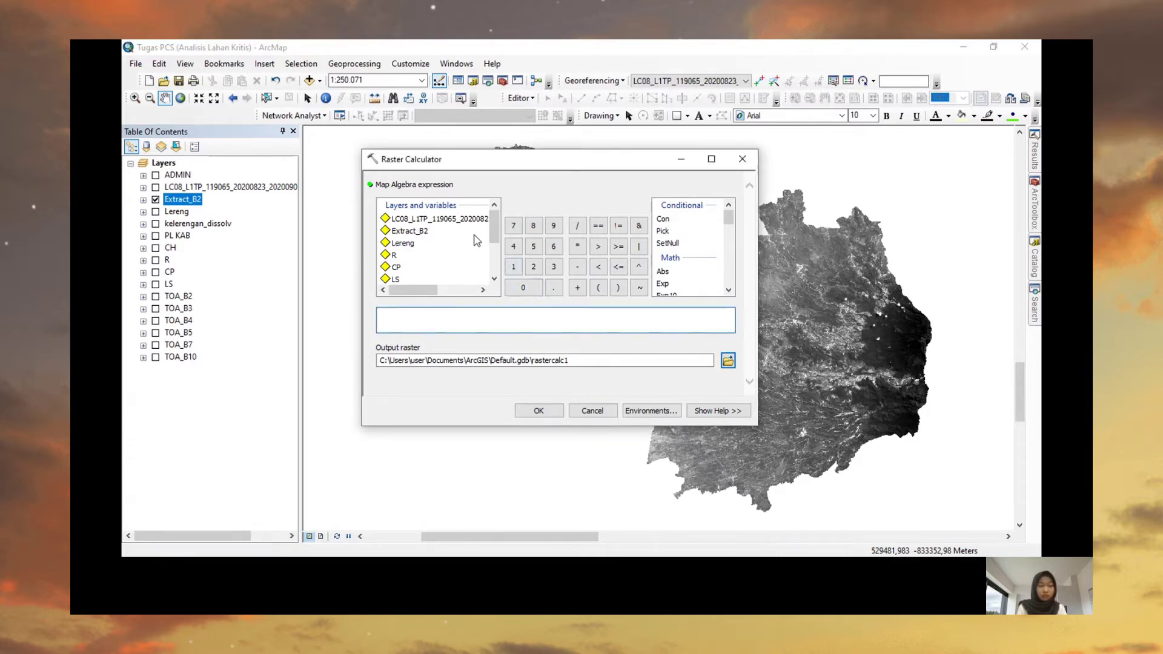
pyautogui.doubleClick(423, 237)
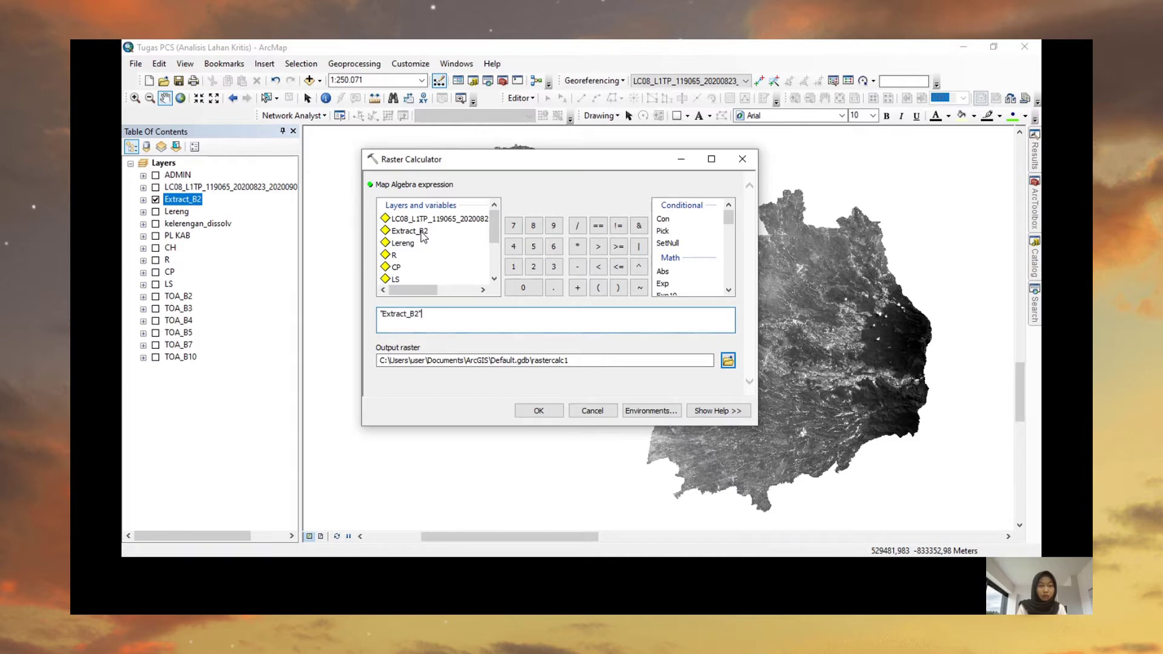
# Complete the expression by multiplying Extract_B2 by 0.00002 and subtracting 0.1
pyautogui.click(576, 246)
pyautogui.click(536, 291)
pyautogui.click(554, 290)
pyautogui.click(523, 289)
pyautogui.click(524, 290)
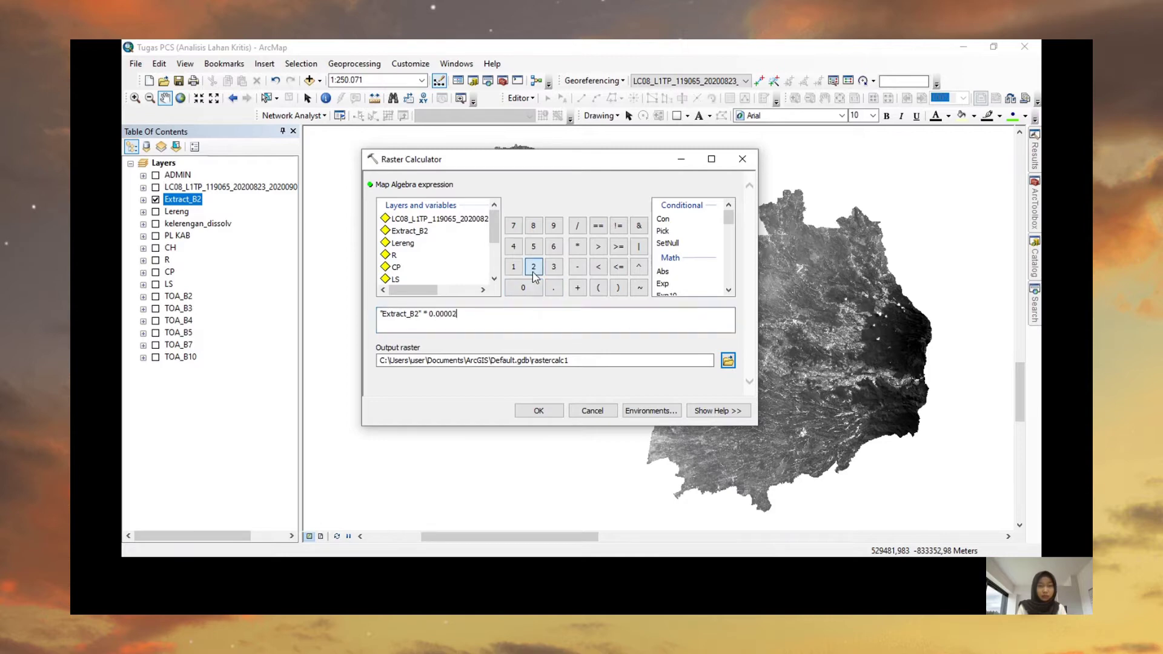
pyautogui.click(534, 267)
pyautogui.click(577, 267)
pyautogui.click(523, 288)
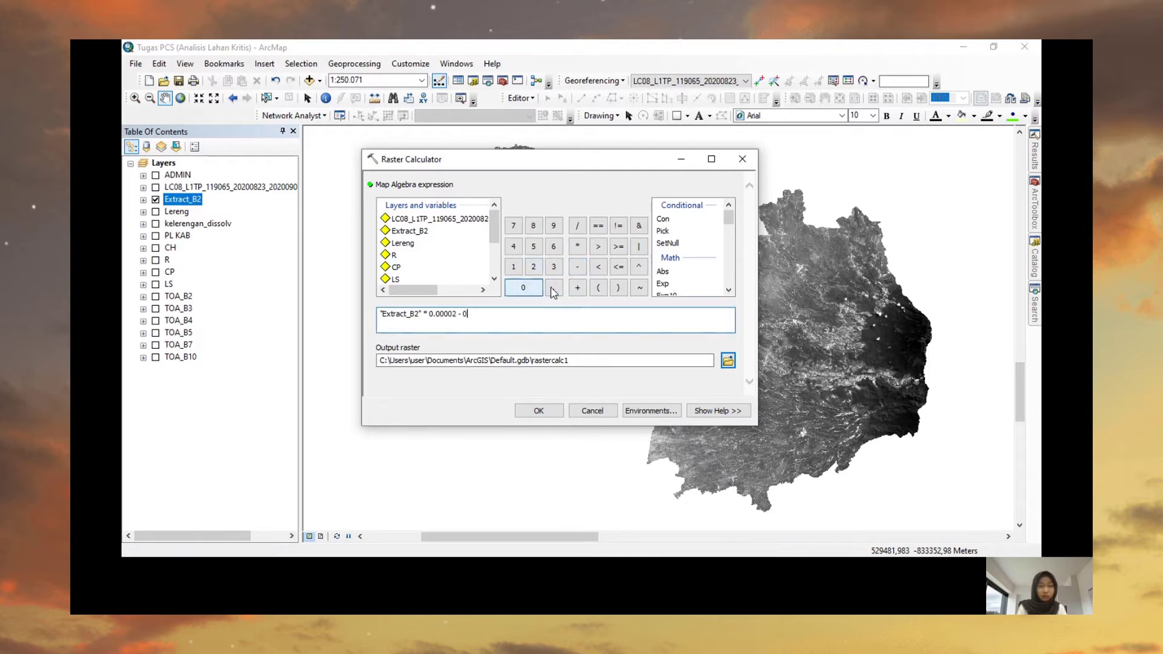
pyautogui.click(554, 288)
pyautogui.click(513, 267)
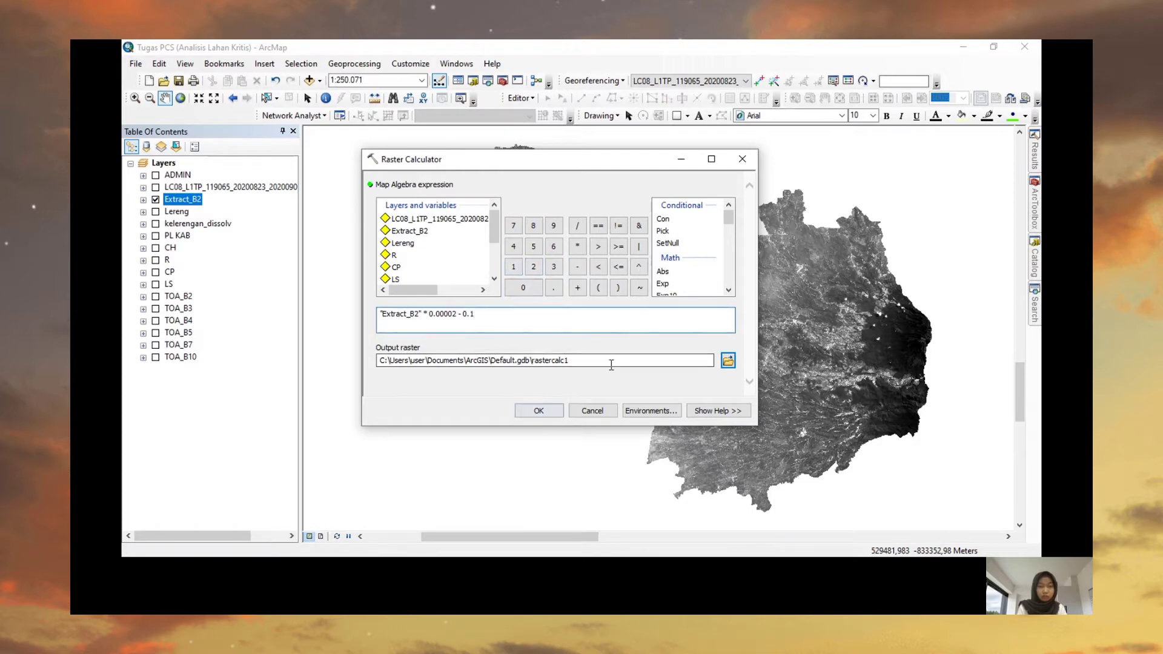
# Name the calculation's output raster TOAB2 in Default.gdb and cancel the Raster Calculator
pyautogui.moveTo(580, 359); pyautogui.dragTo(539, 358)
pyautogui.write('TOA')
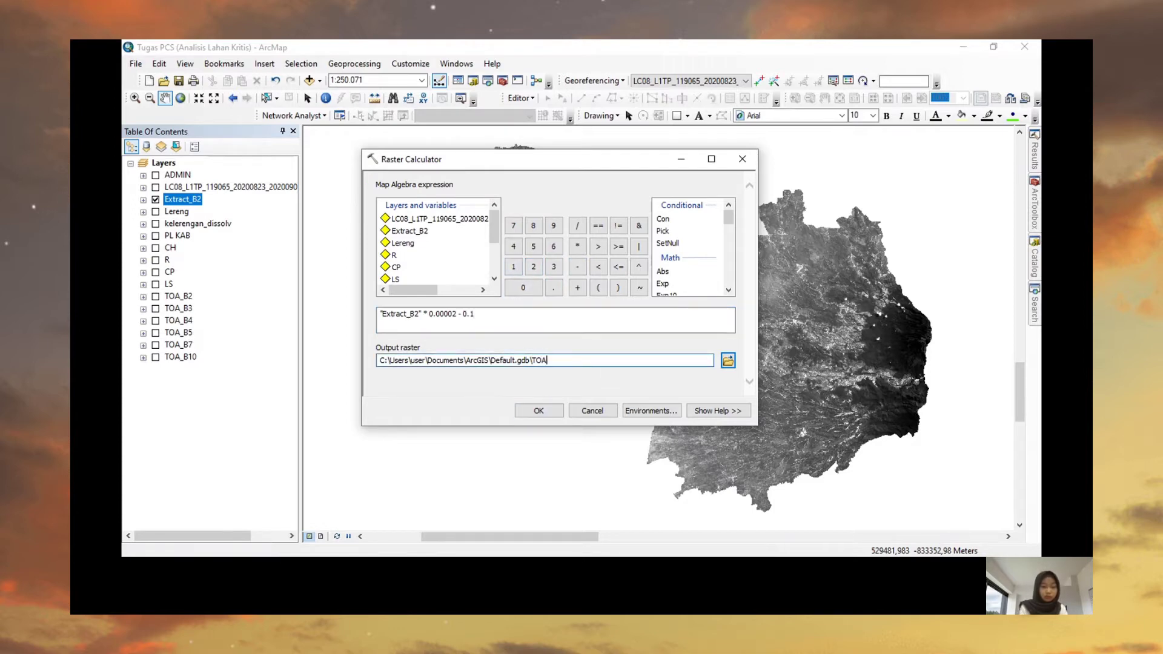
pyautogui.write('B2')
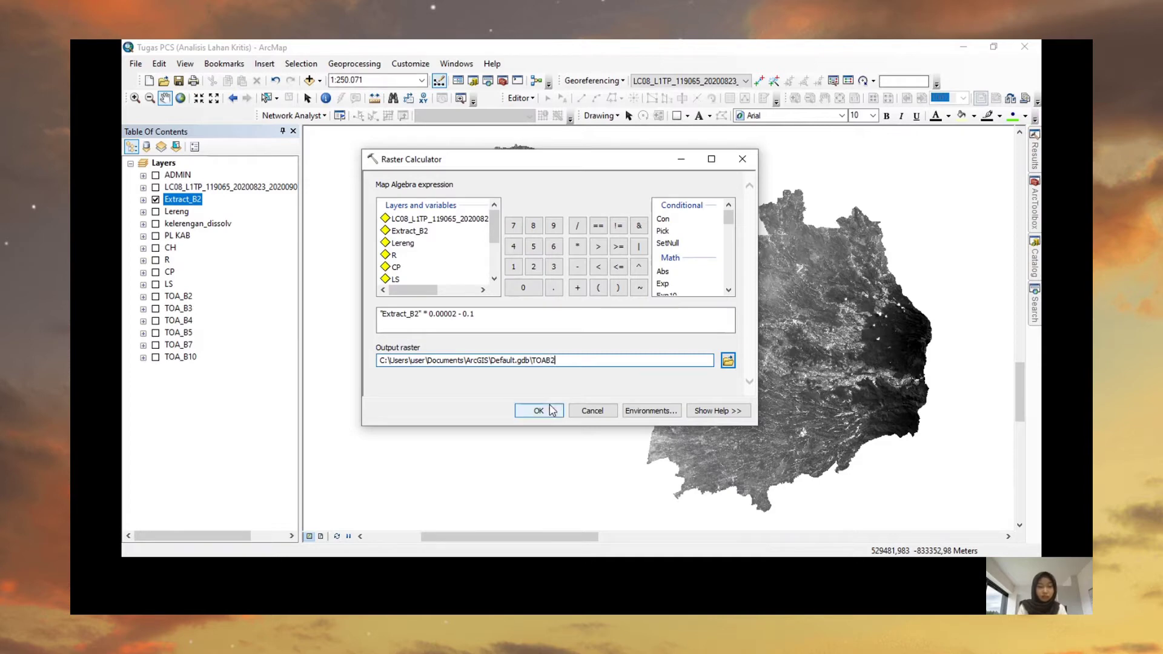
pyautogui.click(593, 411)
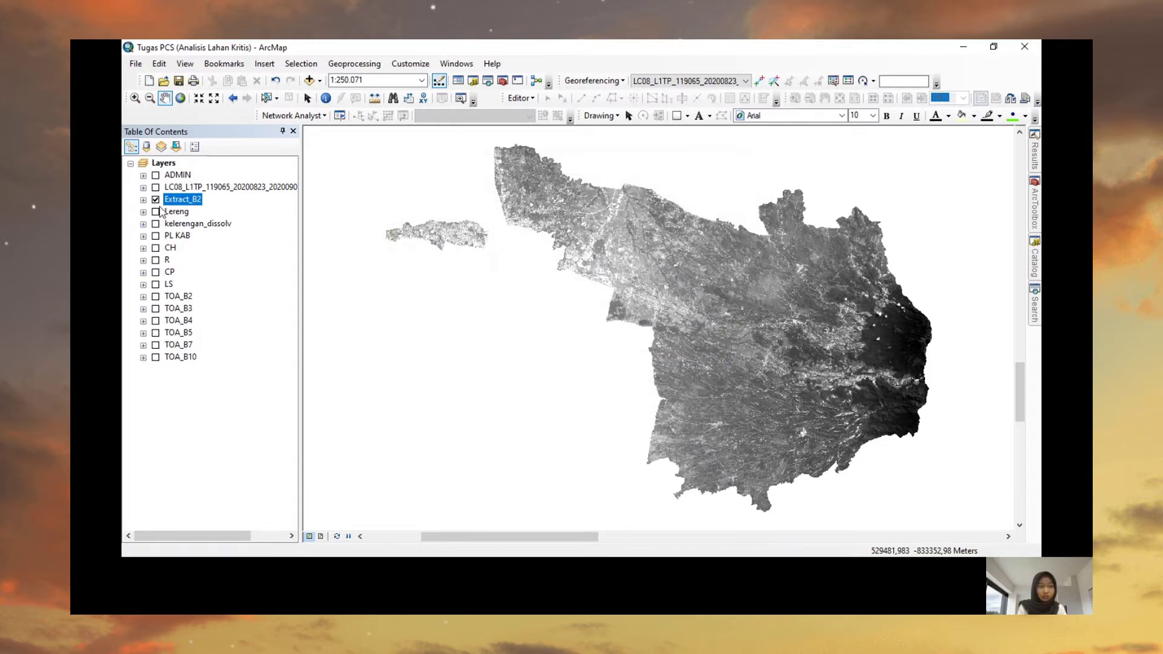
# Display TOA_B2 instead of Extract_B2, zoom to its extent, and expand the TOA_B2 and TOA_B4 legends
pyautogui.click(155, 200)
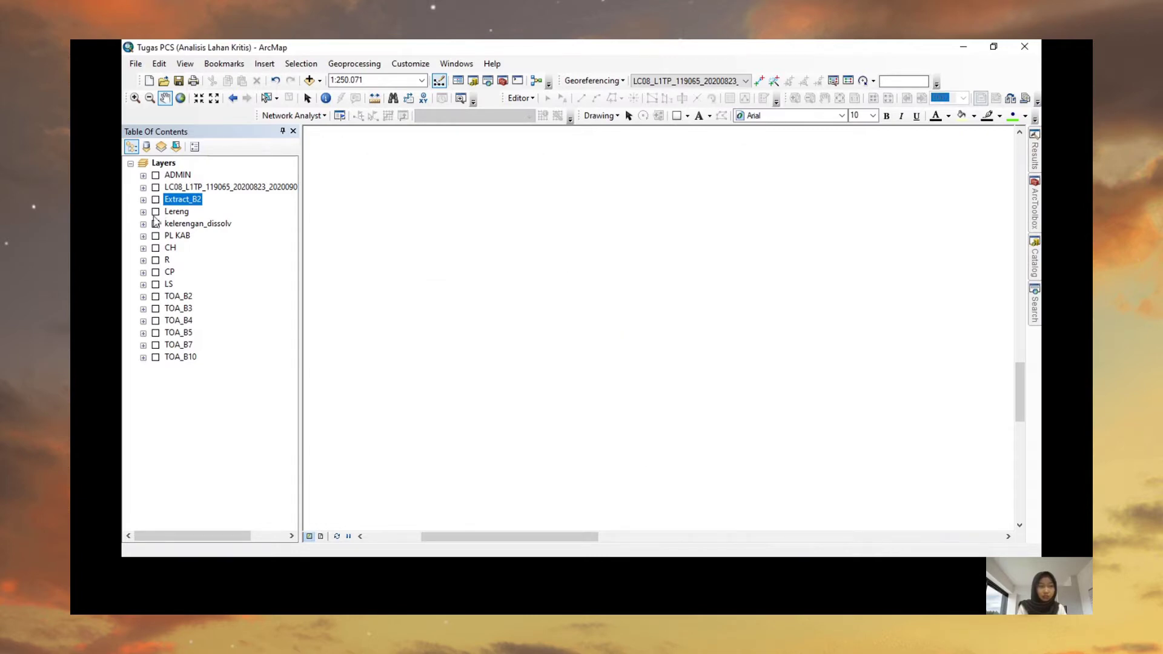
pyautogui.click(156, 297)
pyautogui.click(156, 297)
pyautogui.click(143, 296)
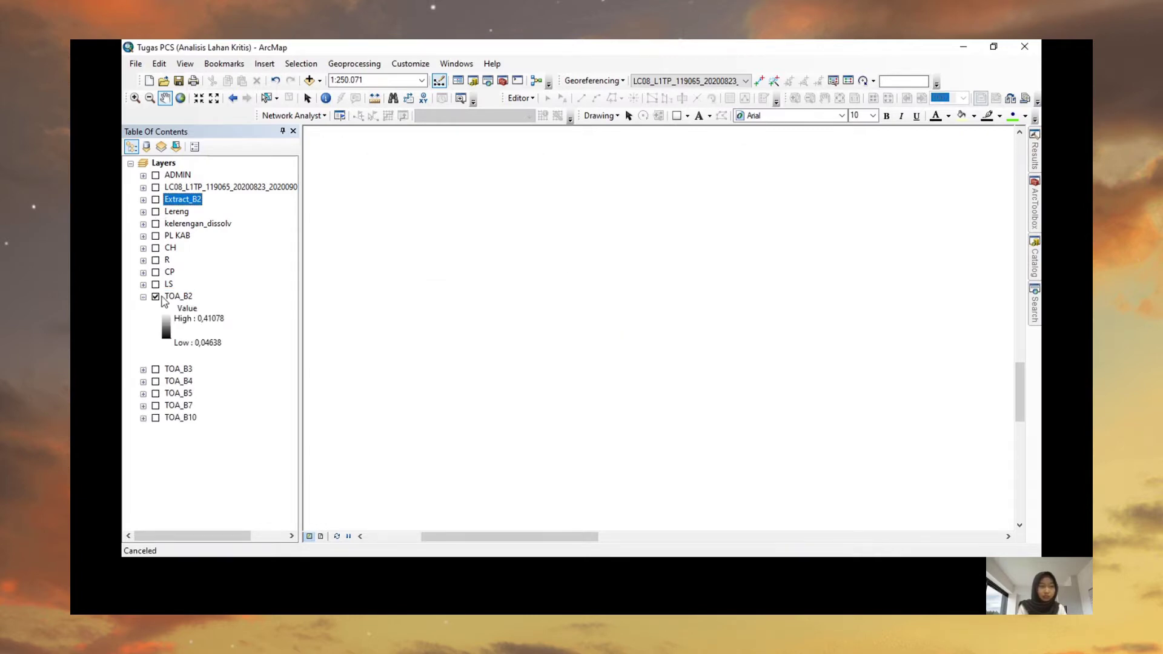
pyautogui.rightClick(180, 299)
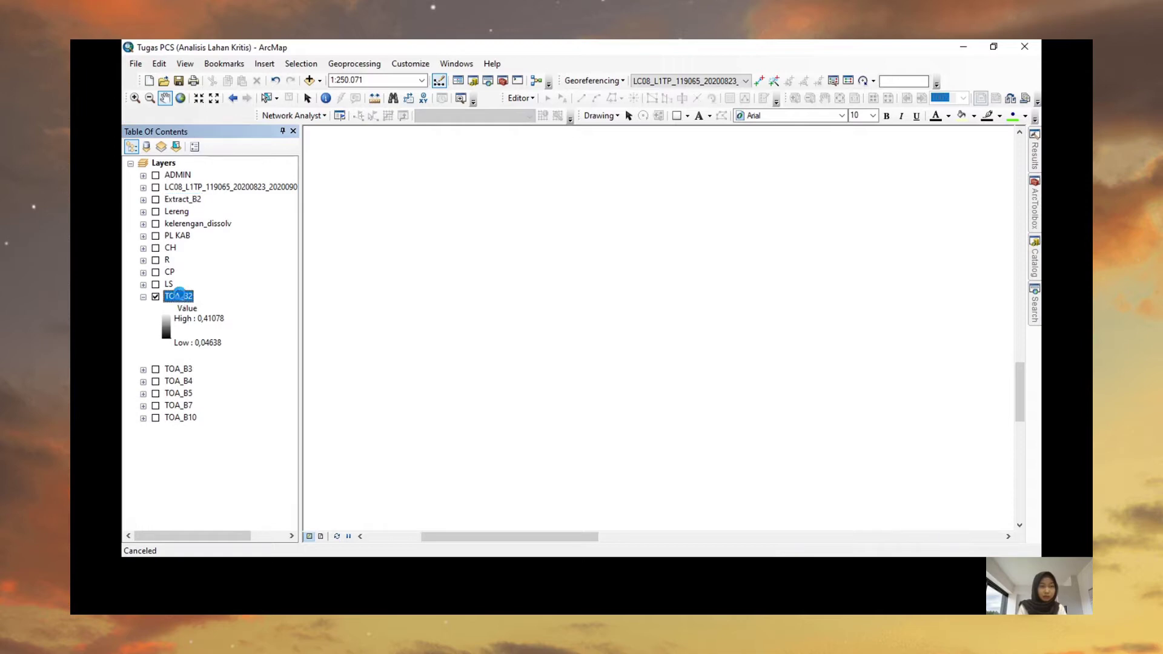
pyautogui.click(230, 370)
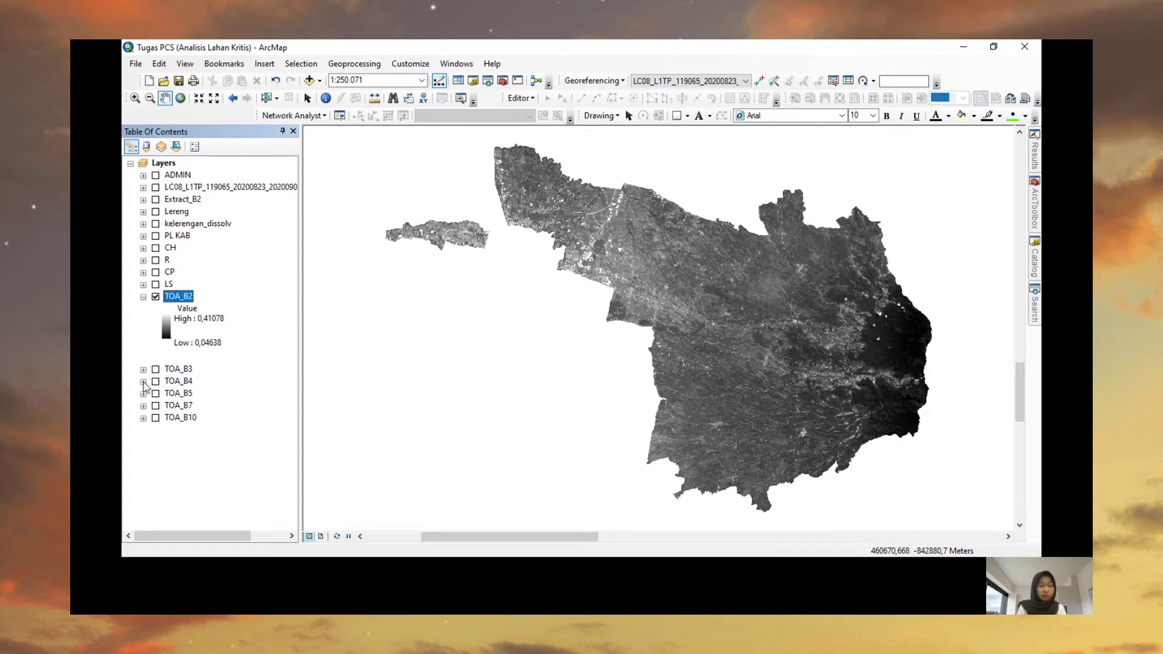
pyautogui.click(143, 382)
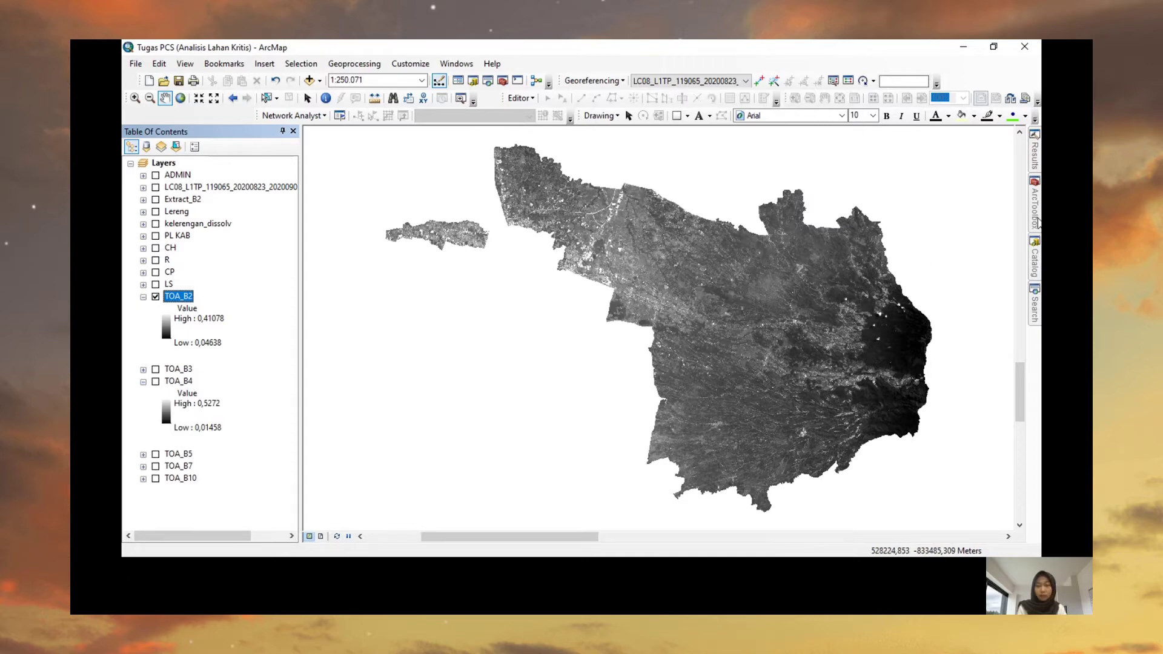
# Open the Raster Calculator and start the map algebra expression with ((TOA_B5 + 1)
pyautogui.click(1036, 222)
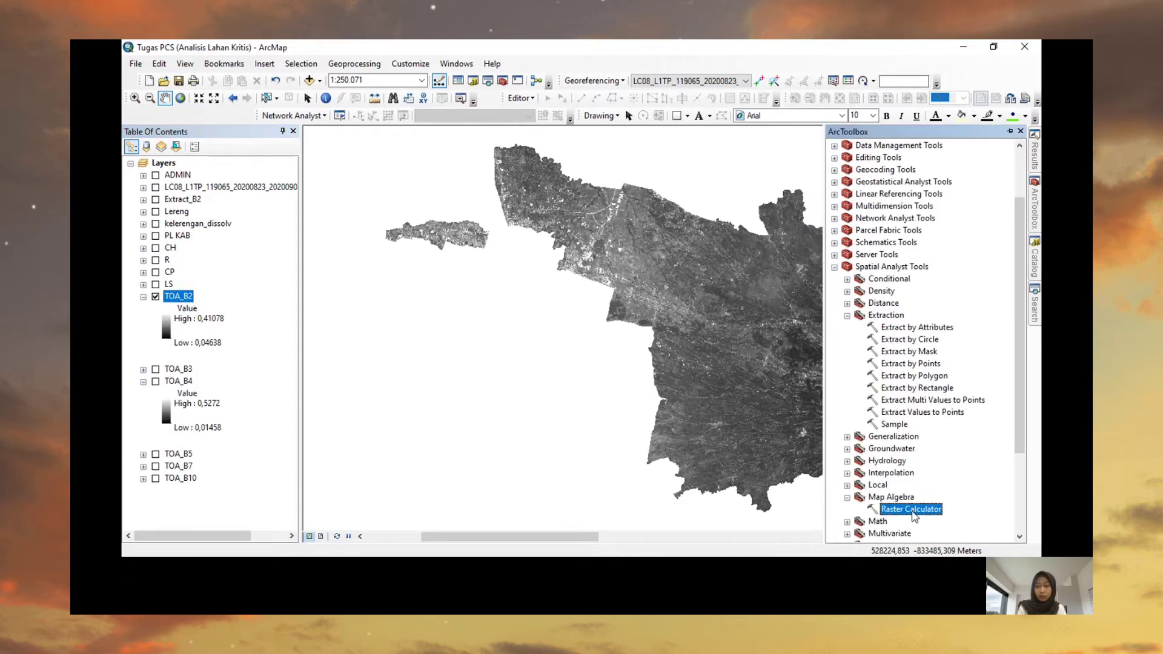
pyautogui.doubleClick(911, 510)
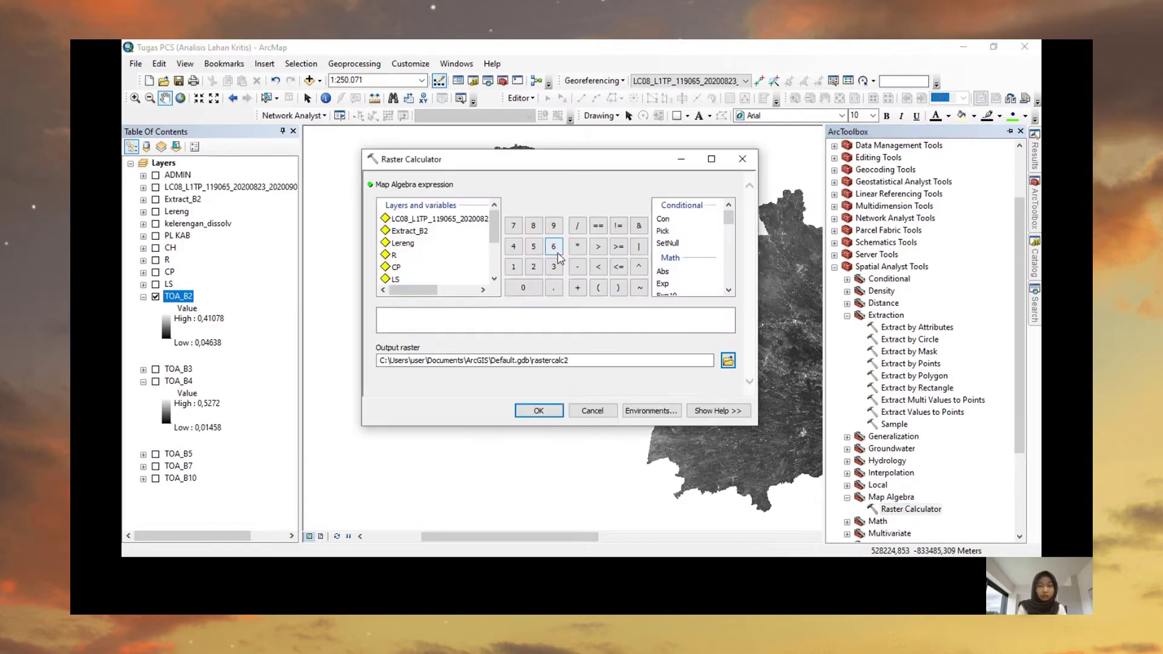
pyautogui.click(509, 319)
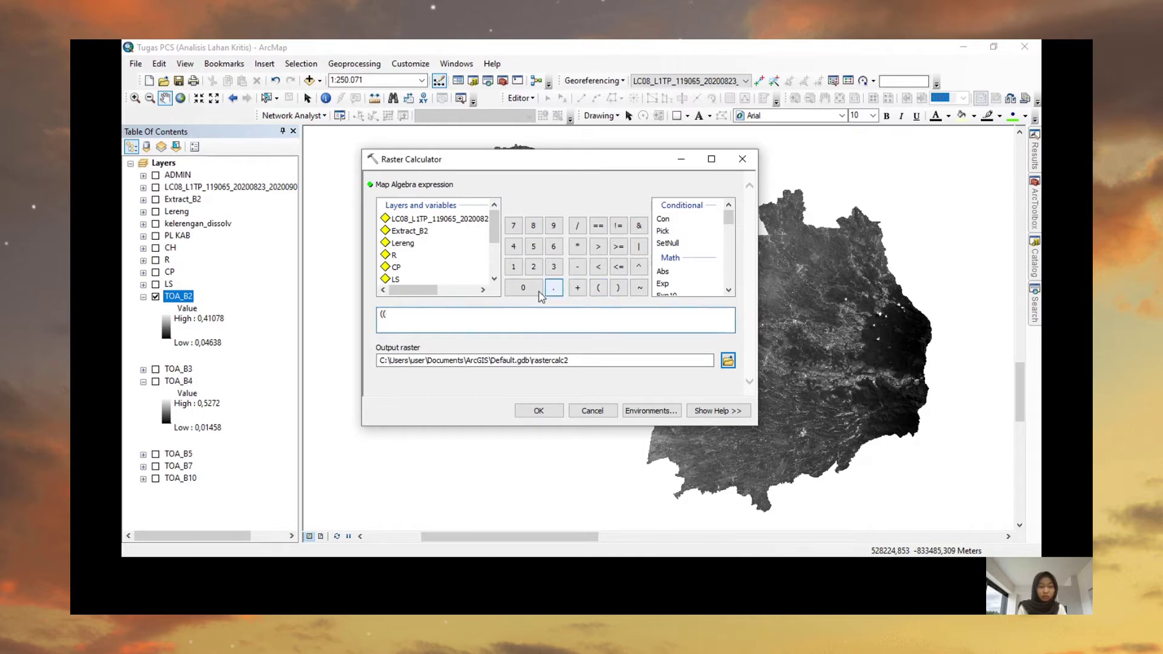
pyautogui.click(494, 280)
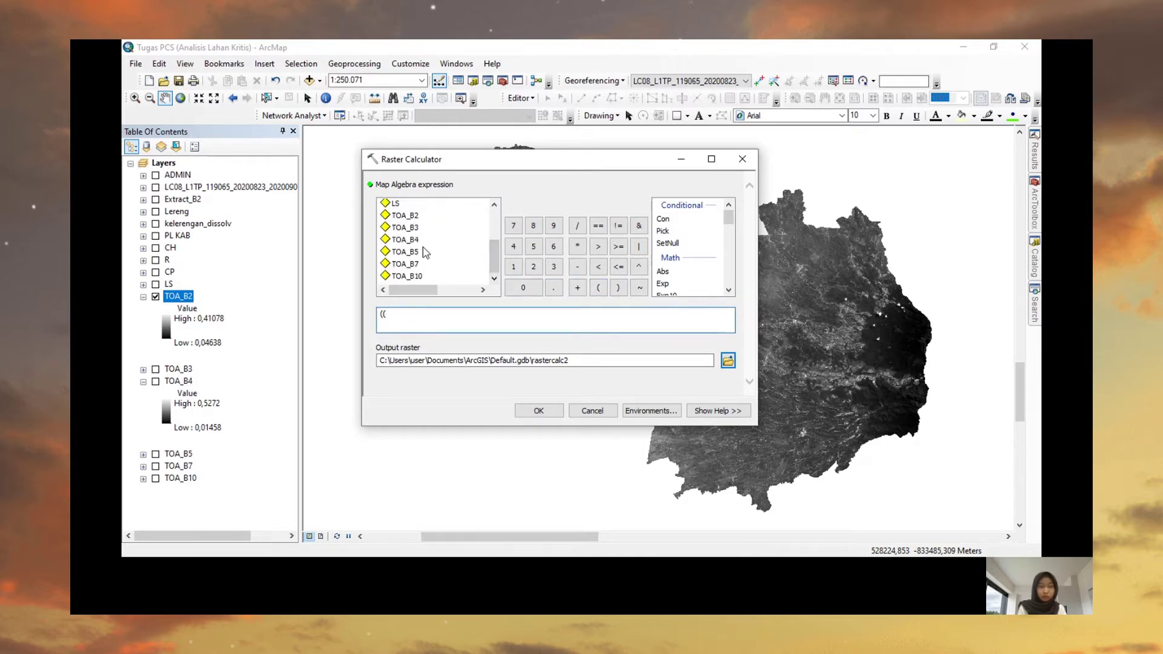
pyautogui.doubleClick(407, 255)
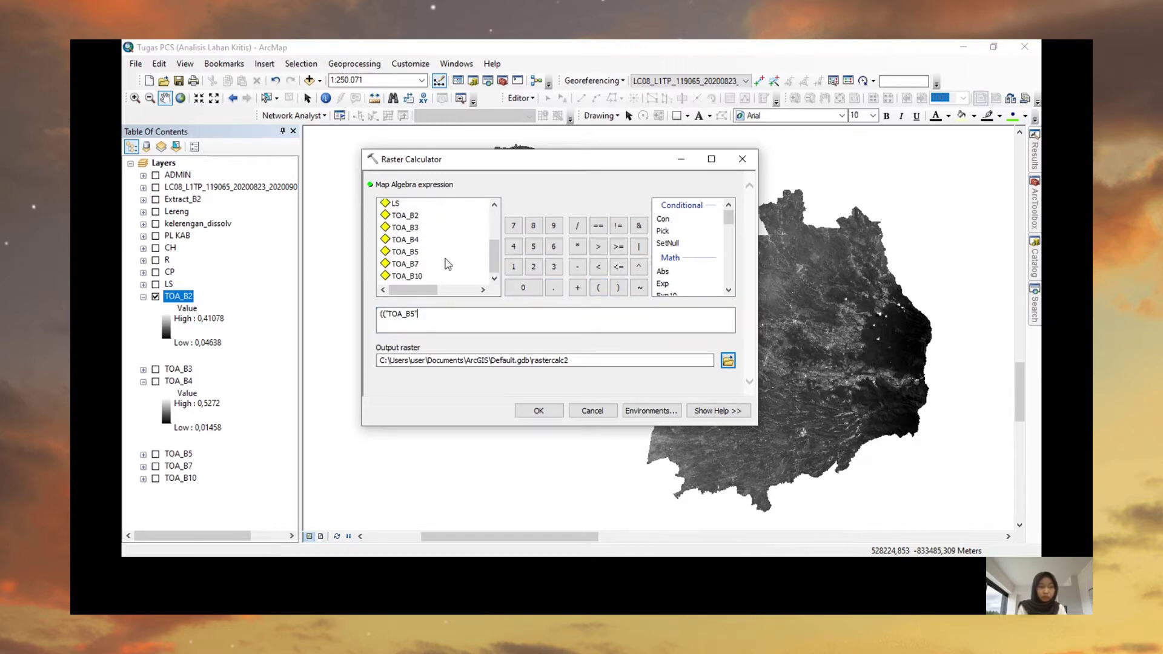
pyautogui.click(577, 289)
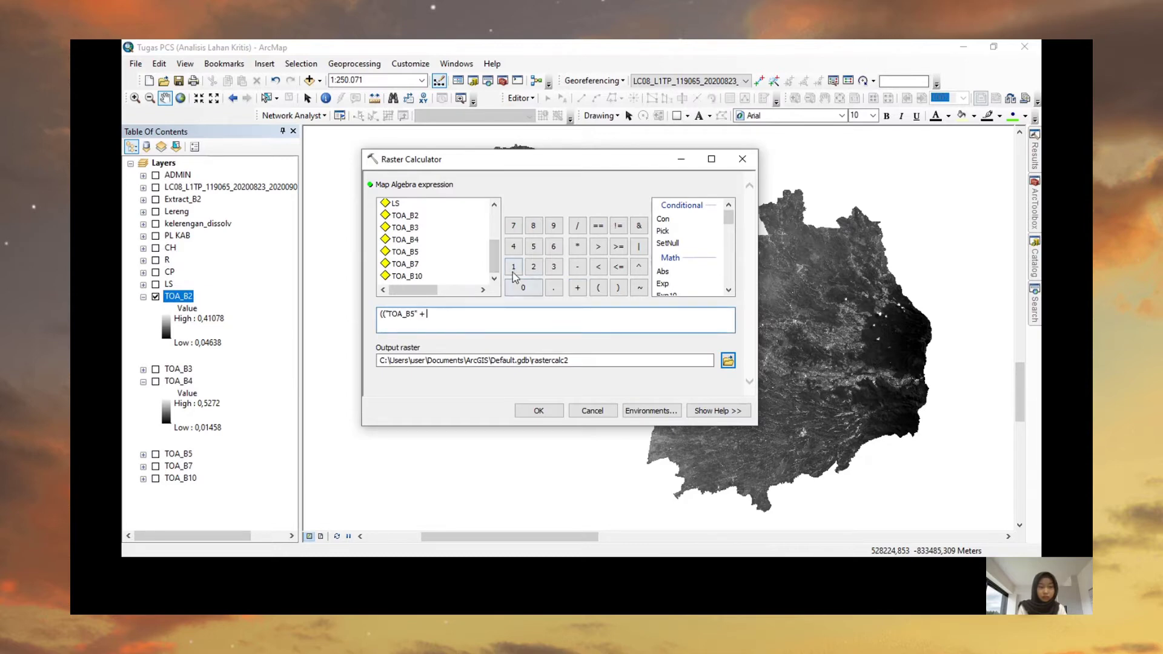
pyautogui.click(513, 267)
pyautogui.click(617, 289)
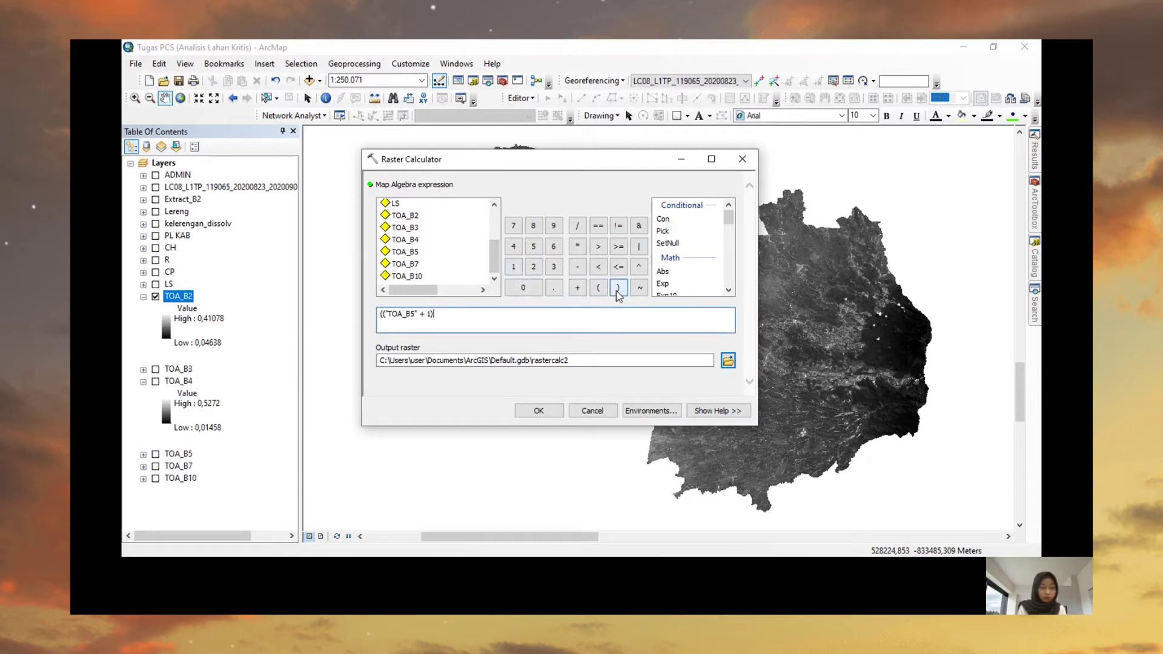
# Multiply the expression by the term (0.5272 - TOA_B4)
pyautogui.click(578, 246)
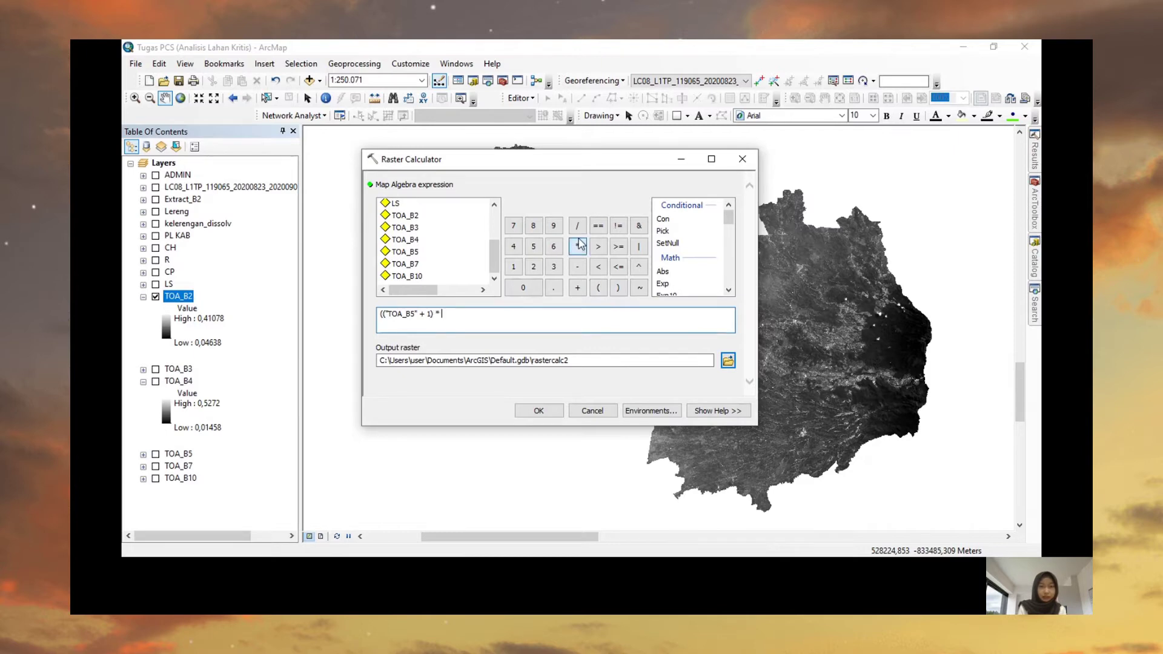
pyautogui.click(607, 294)
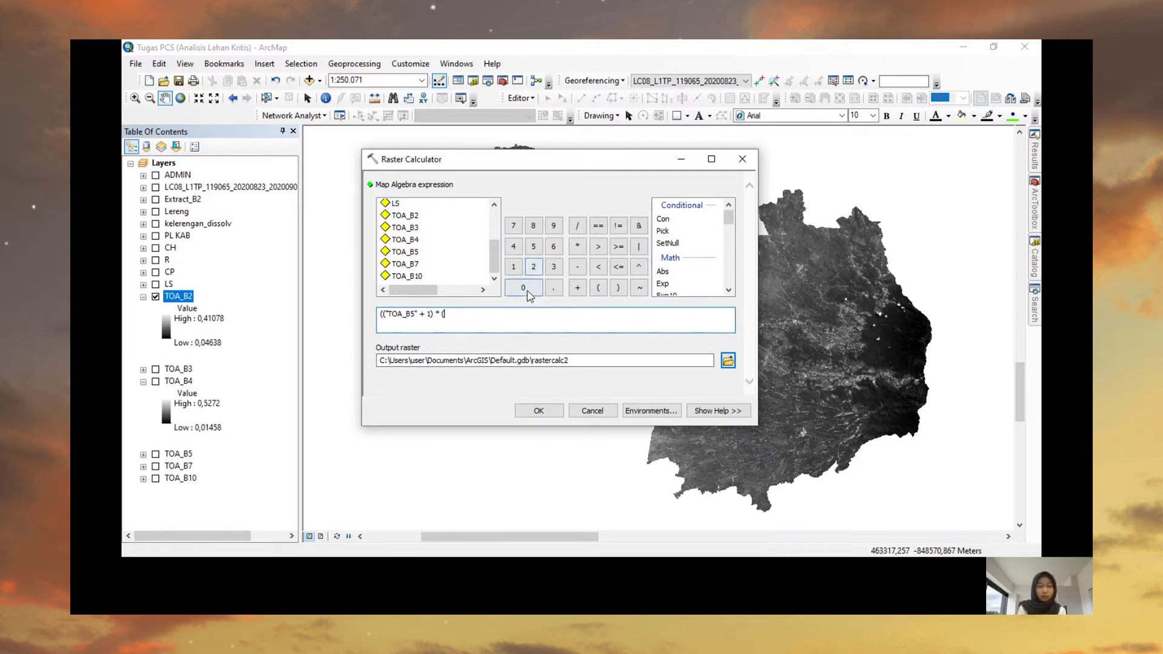
pyautogui.click(523, 288)
pyautogui.click(553, 288)
pyautogui.click(532, 246)
pyautogui.click(533, 266)
pyautogui.click(513, 226)
pyautogui.click(534, 267)
pyautogui.click(577, 266)
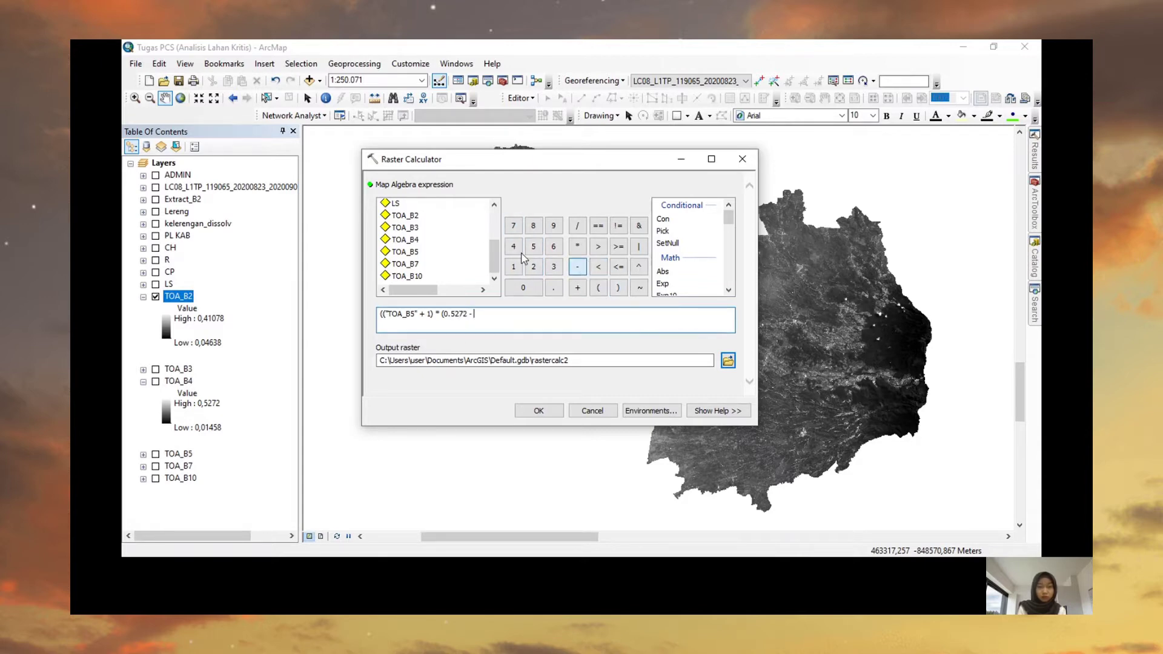
pyautogui.click(402, 240)
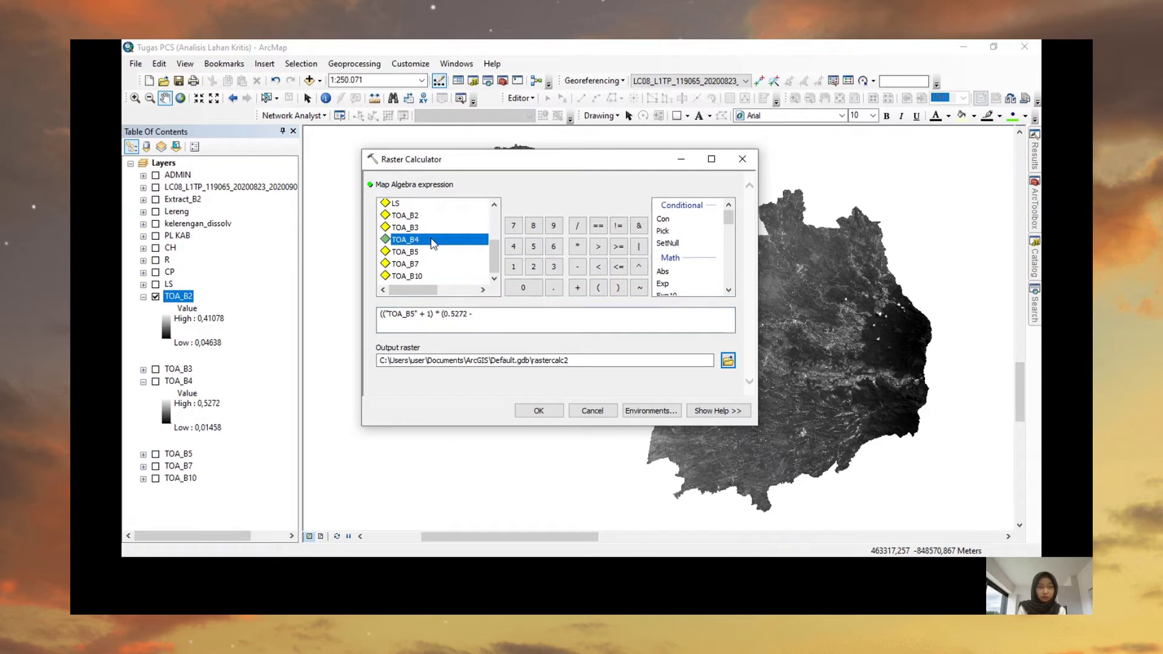
pyautogui.doubleClick(418, 242)
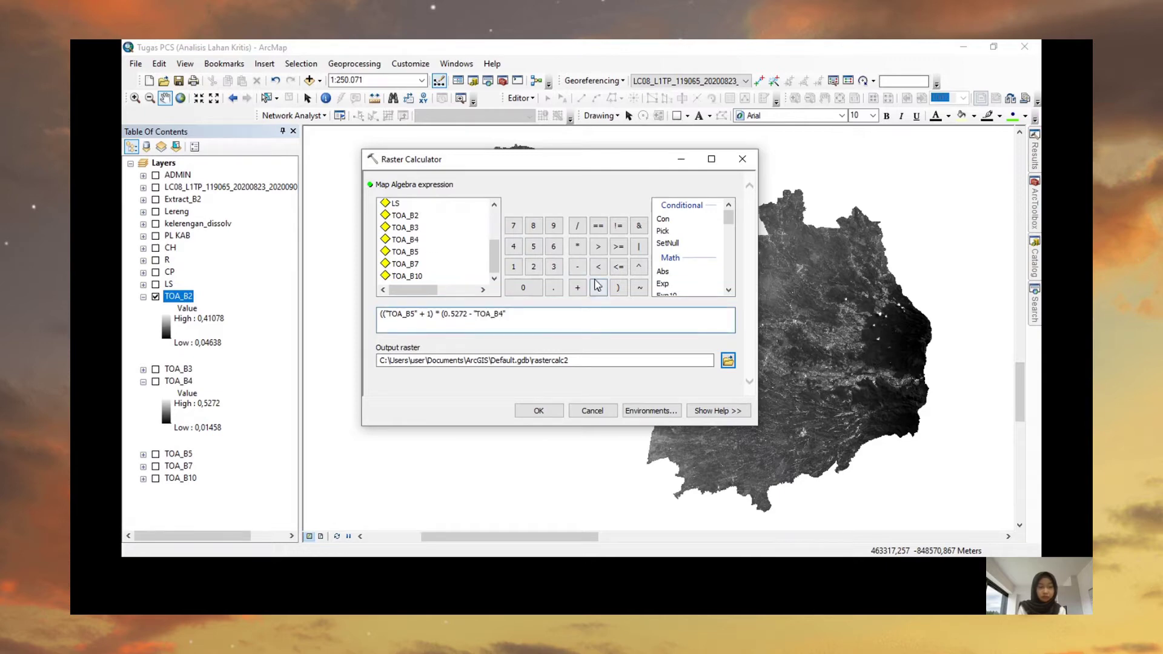
pyautogui.click(618, 287)
# Multiply the expression by (TOA_B5 - TOA_B4) and close the outer parenthesis around the whole product
pyautogui.click(579, 246)
pyautogui.click(598, 289)
pyautogui.doubleClick(409, 252)
pyautogui.click(577, 267)
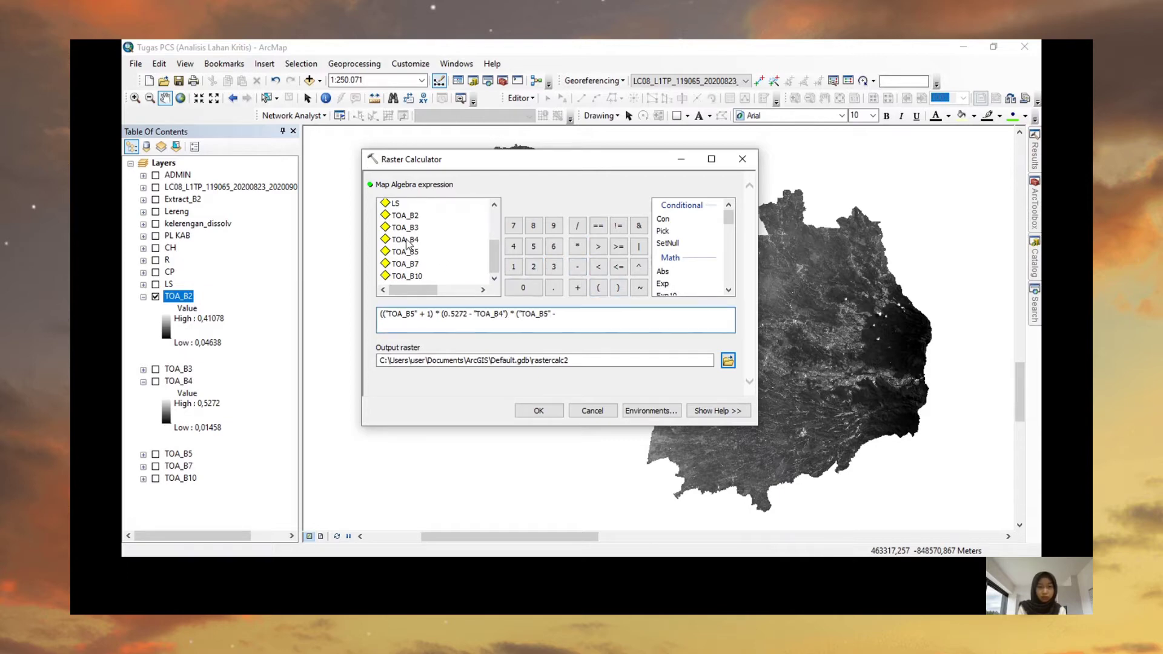
pyautogui.doubleClick(405, 239)
pyautogui.click(618, 289)
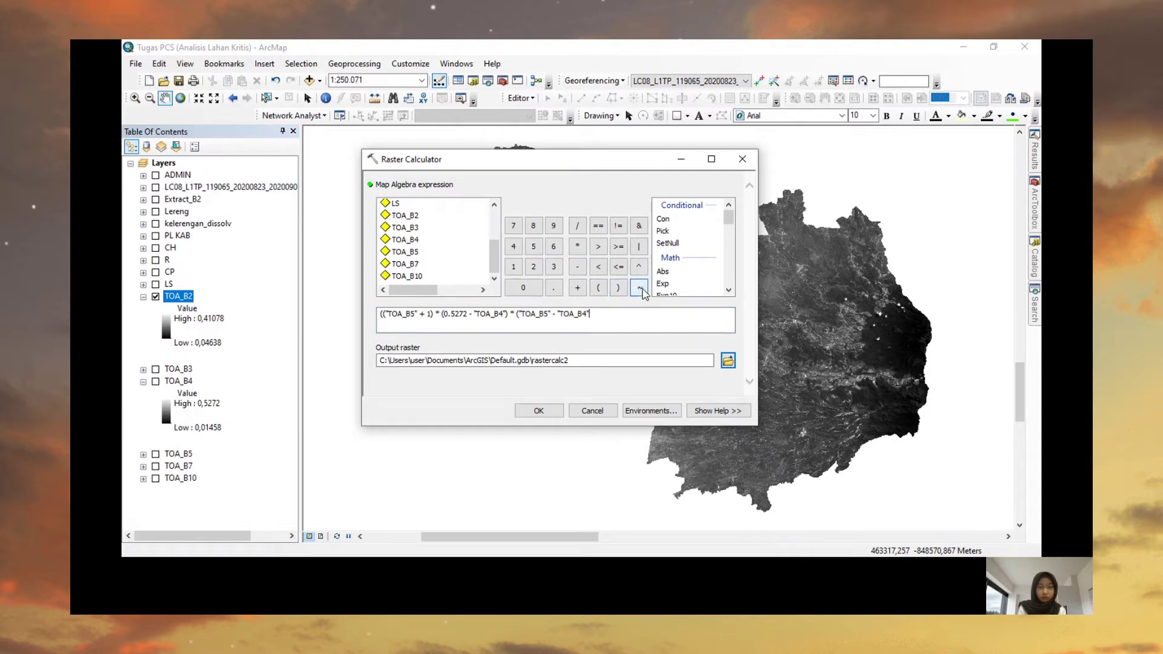
pyautogui.click(618, 288)
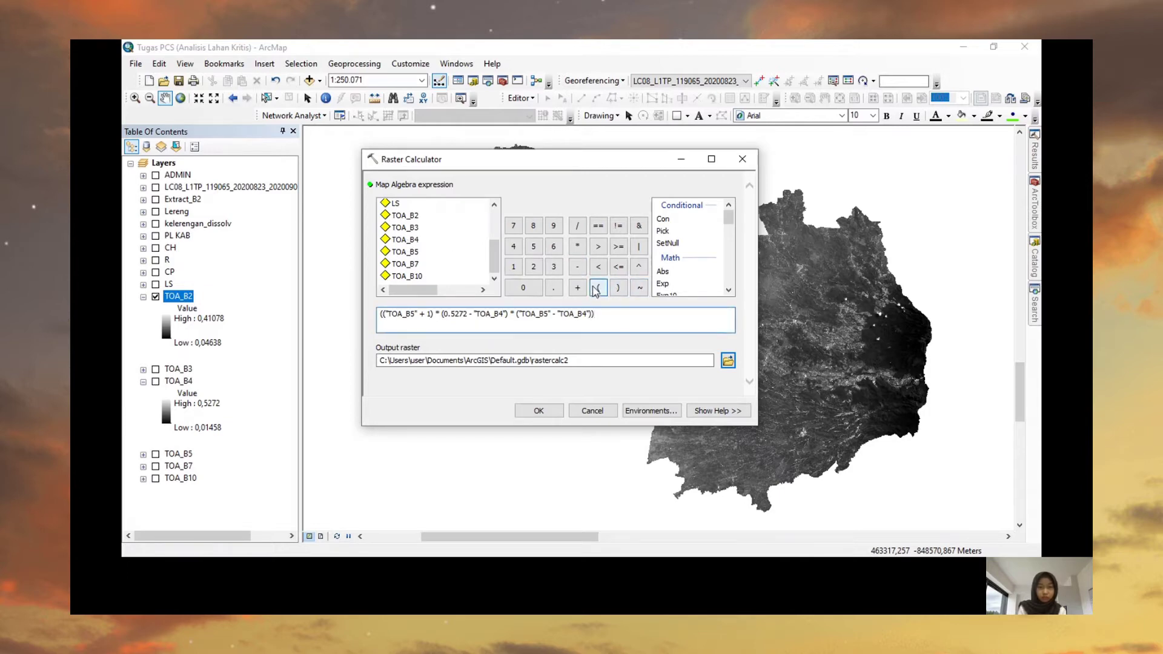
# Raise the bracketed product to the power (1.0 / 3.0) using the ** operator
pyautogui.click(577, 247)
pyautogui.click(627, 313)
pyautogui.press('BackSpace')
pyautogui.write('*')
pyautogui.click(598, 287)
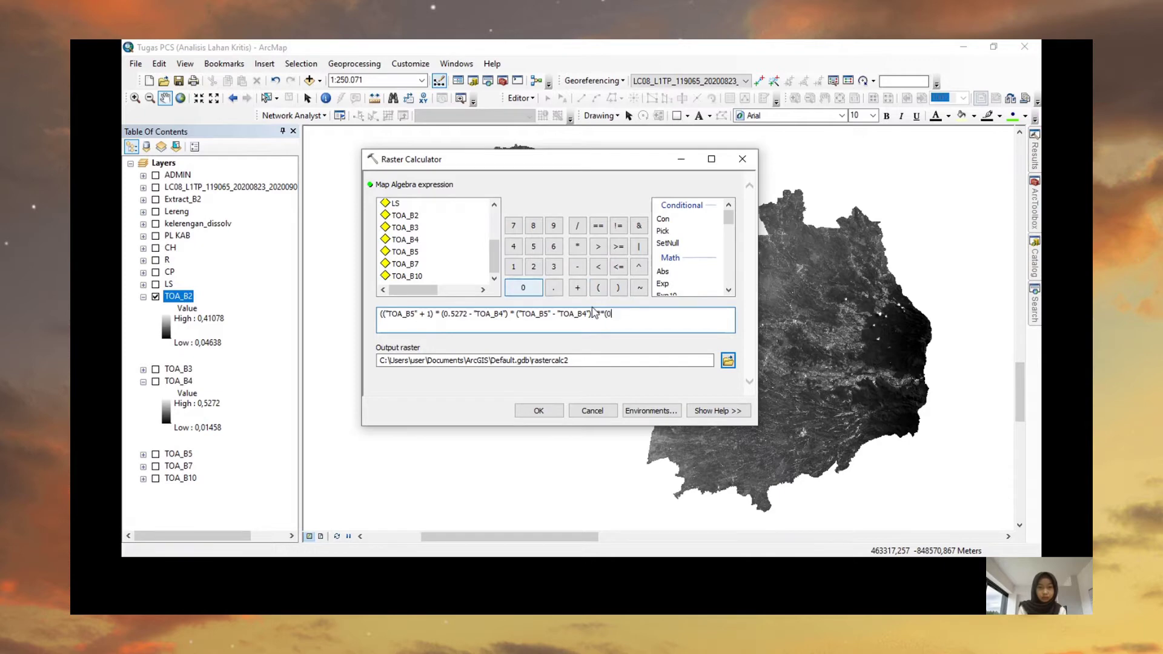
pyautogui.click(513, 266)
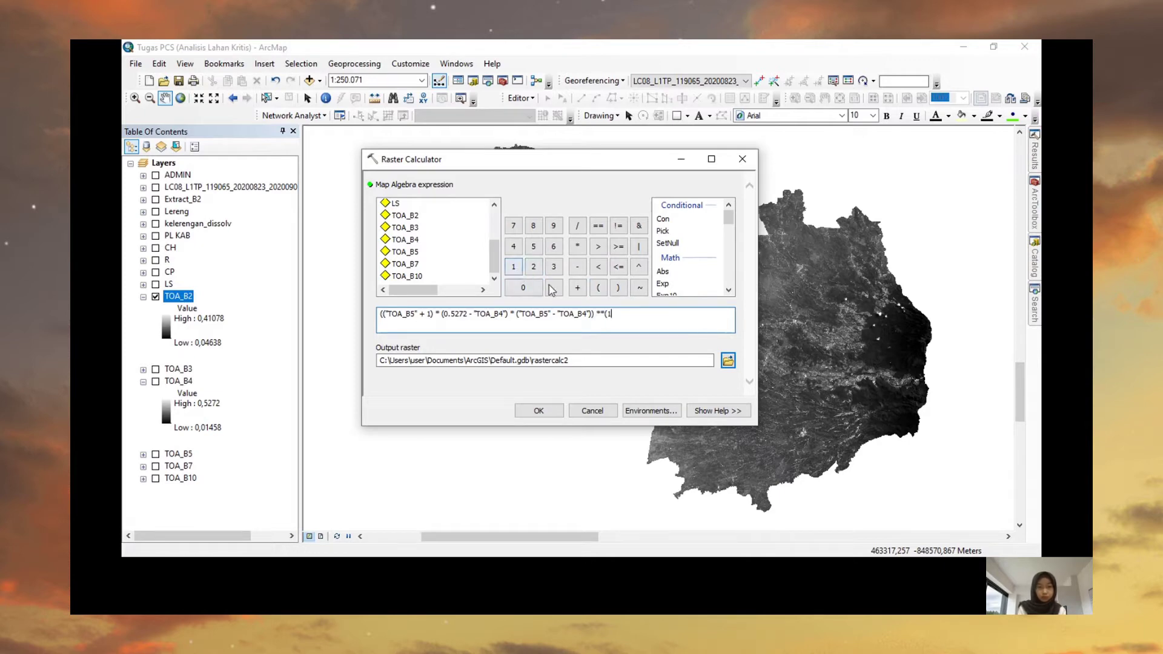
pyautogui.click(552, 288)
pyautogui.click(523, 288)
pyautogui.click(577, 225)
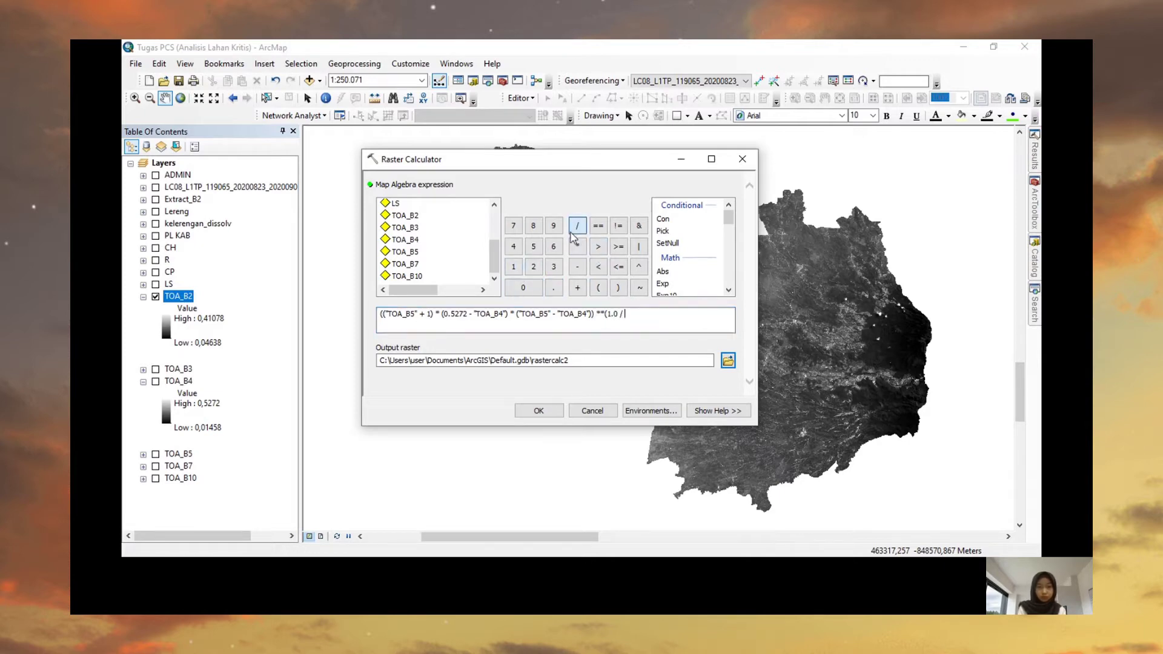
pyautogui.click(553, 266)
pyautogui.click(553, 288)
pyautogui.click(523, 287)
pyautogui.click(618, 288)
# Name the output raster AVI2 in Default.gdb and try to run the calculation
pyautogui.click(624, 362)
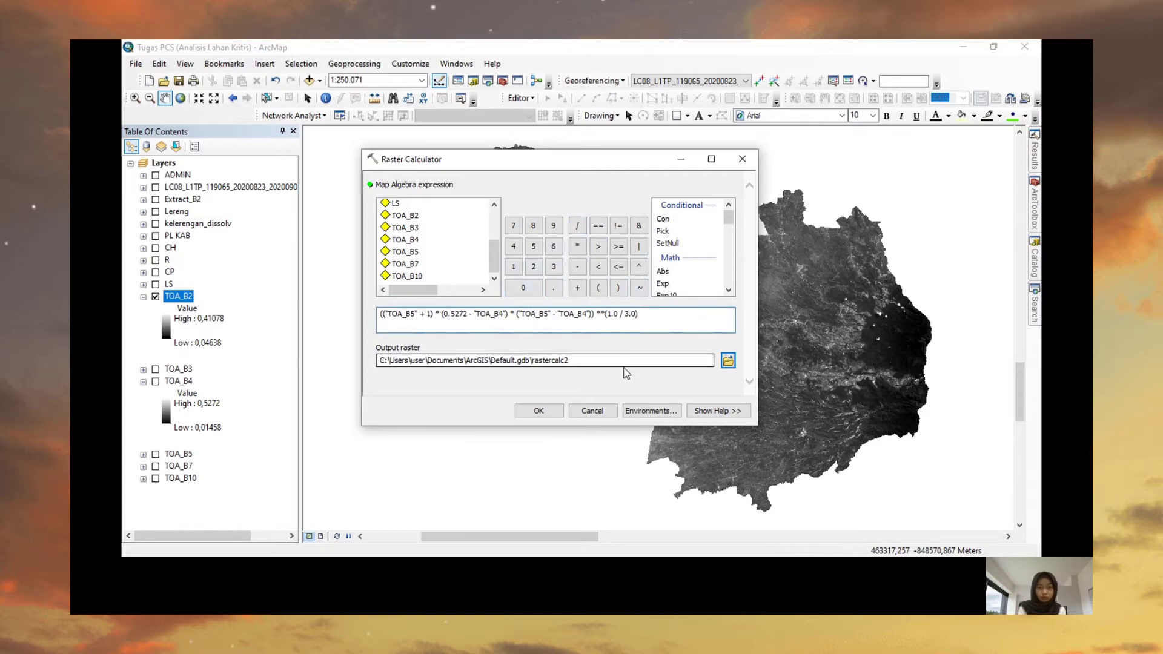
pyautogui.moveTo(593, 359); pyautogui.dragTo(533, 362)
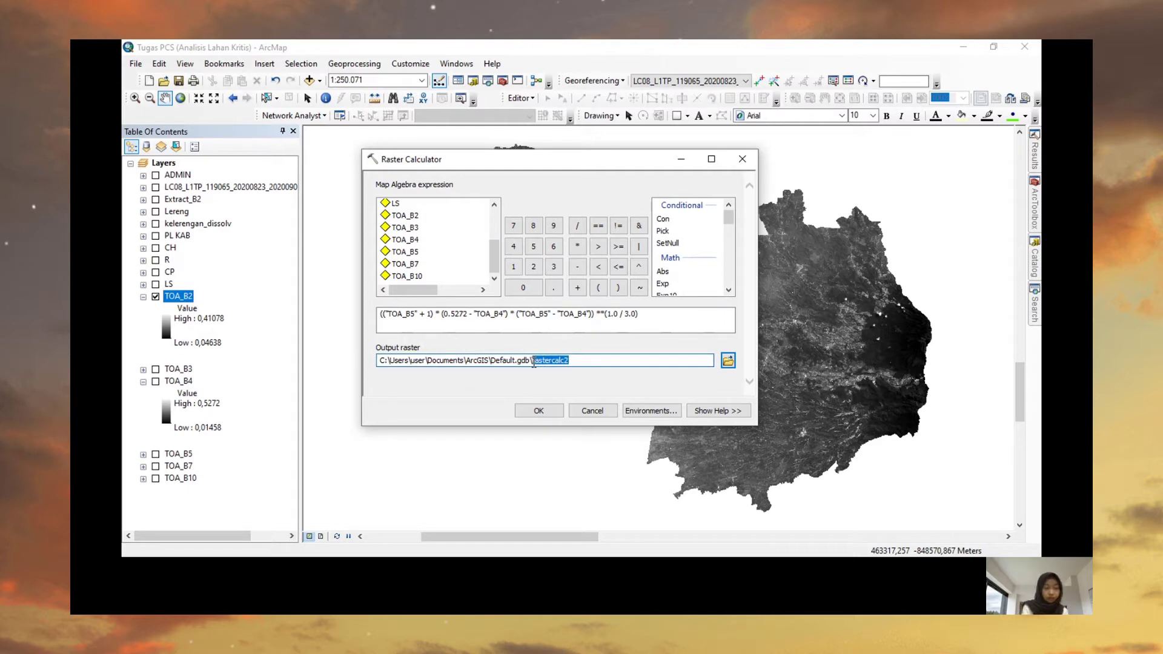
pyautogui.write('AVI2')
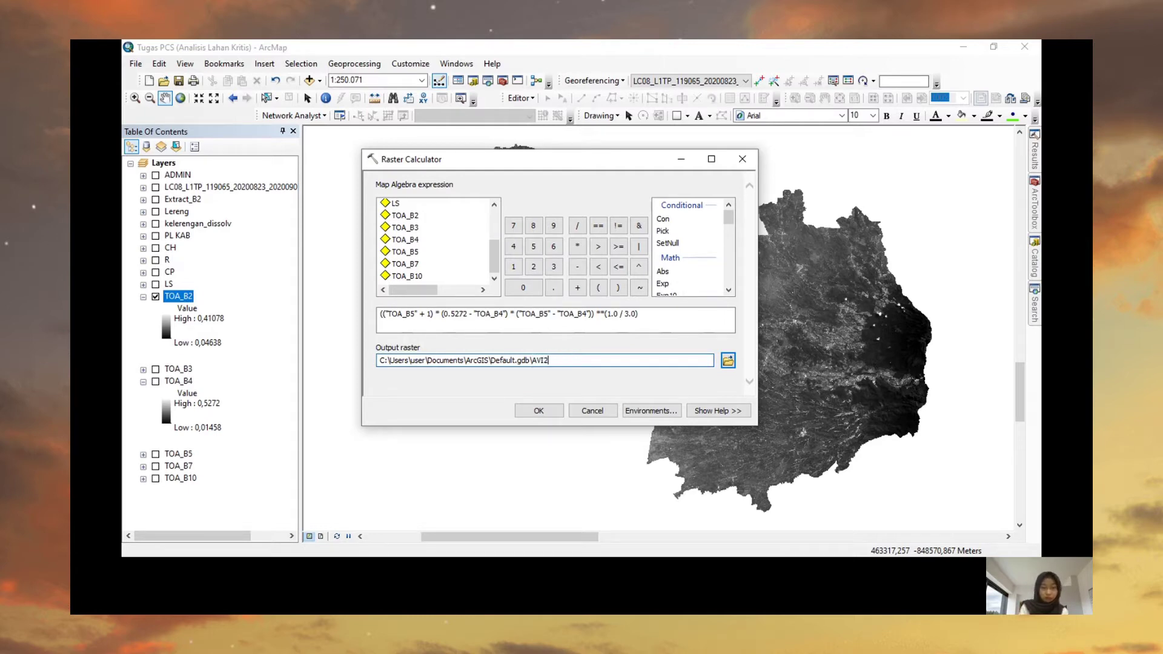
pyautogui.click(541, 411)
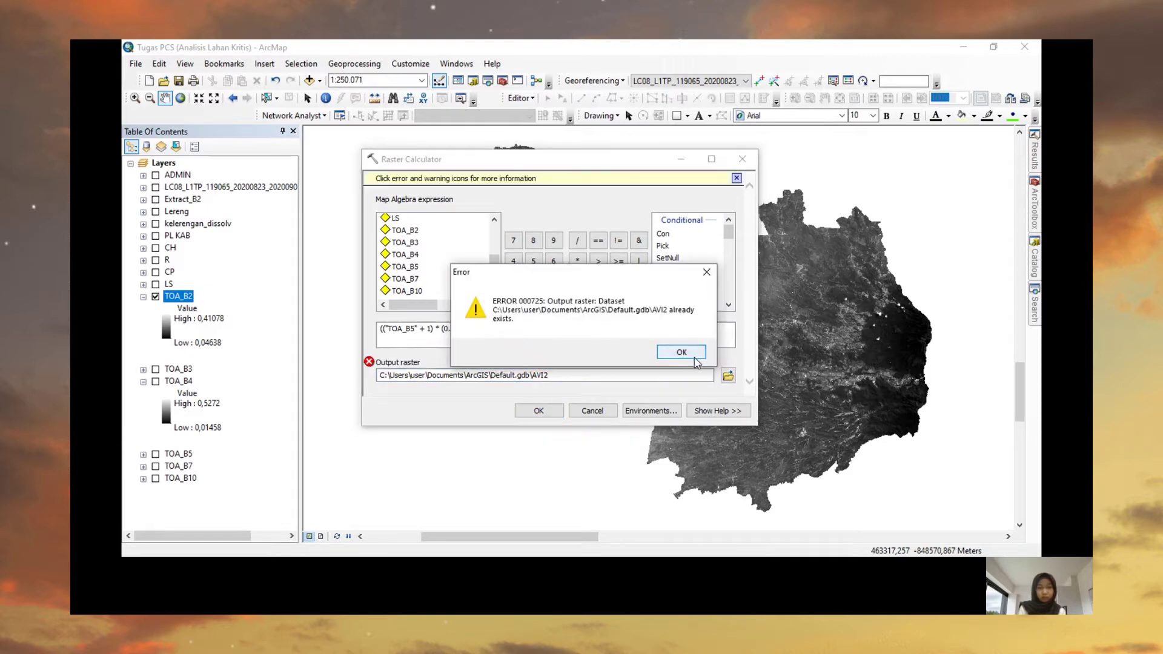
pyautogui.click(695, 362)
# Change the output raster name to AVI2_ and run the calculation
pyautogui.click(598, 373)
pyautogui.press('BackSpace')
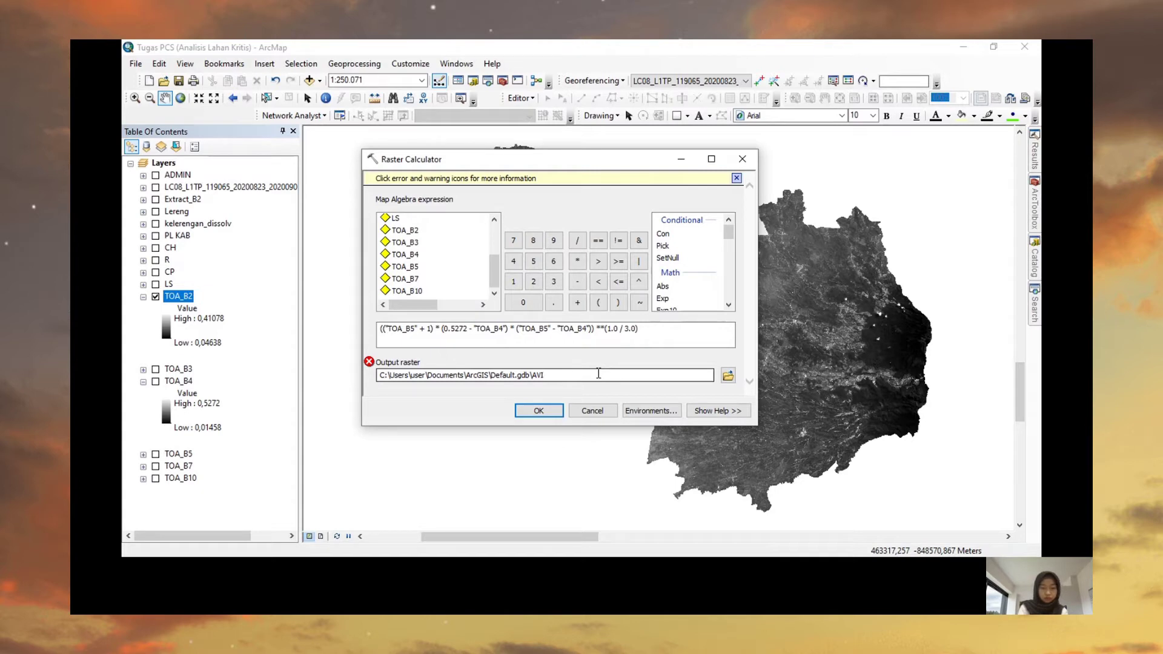
pyautogui.write('2_')
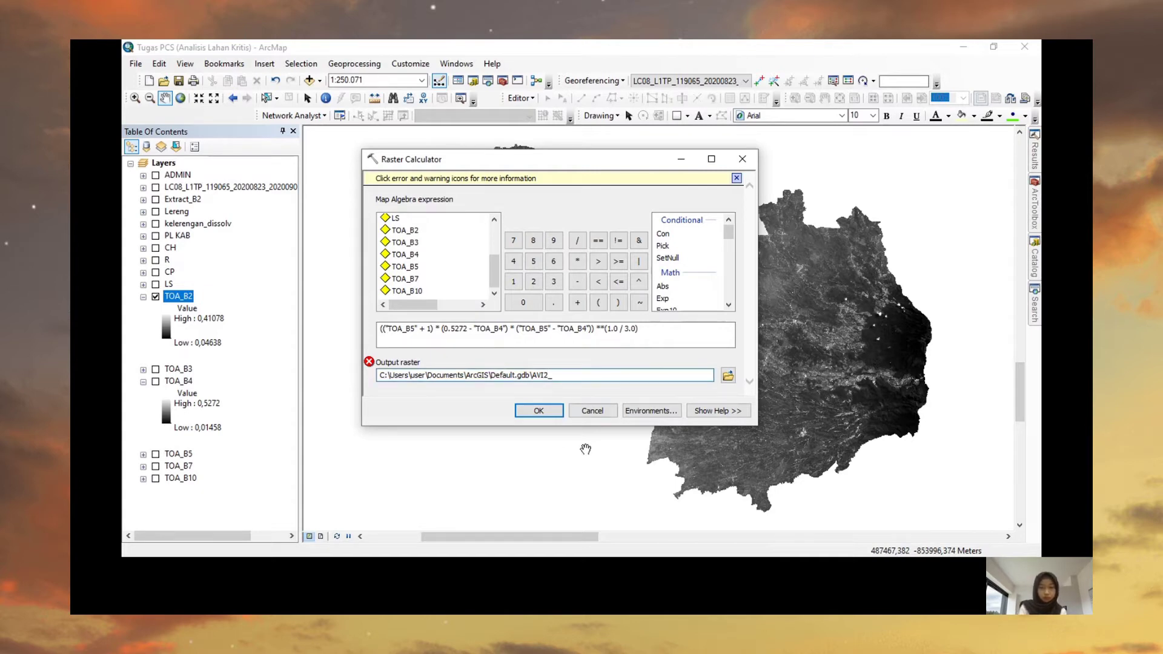
pyautogui.click(539, 410)
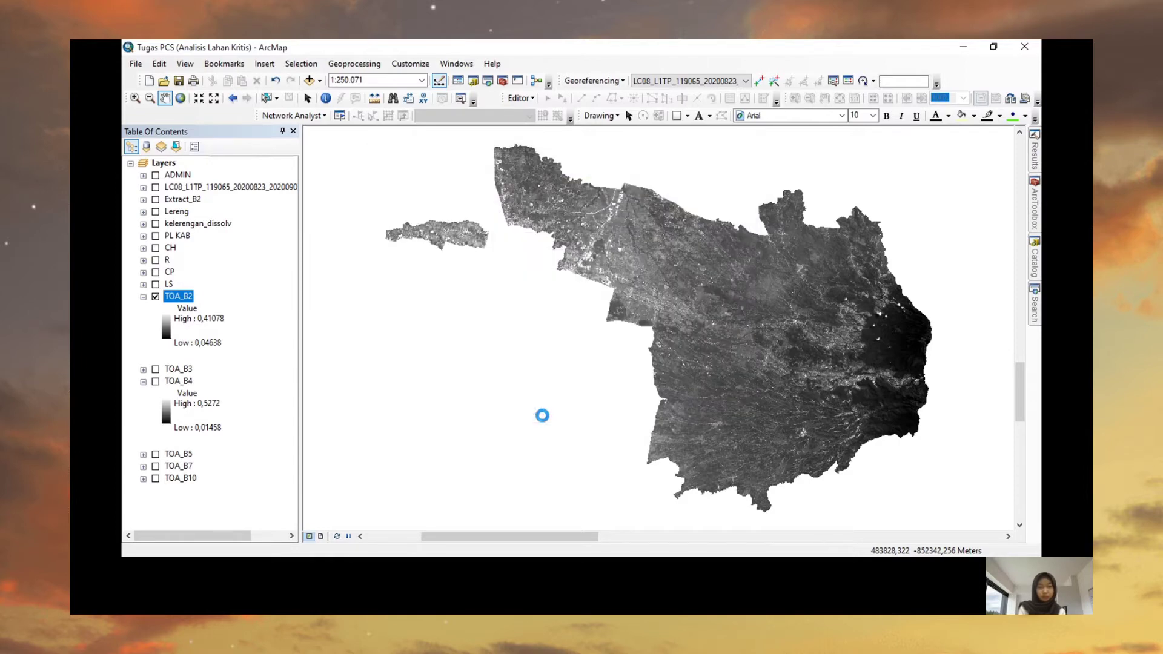
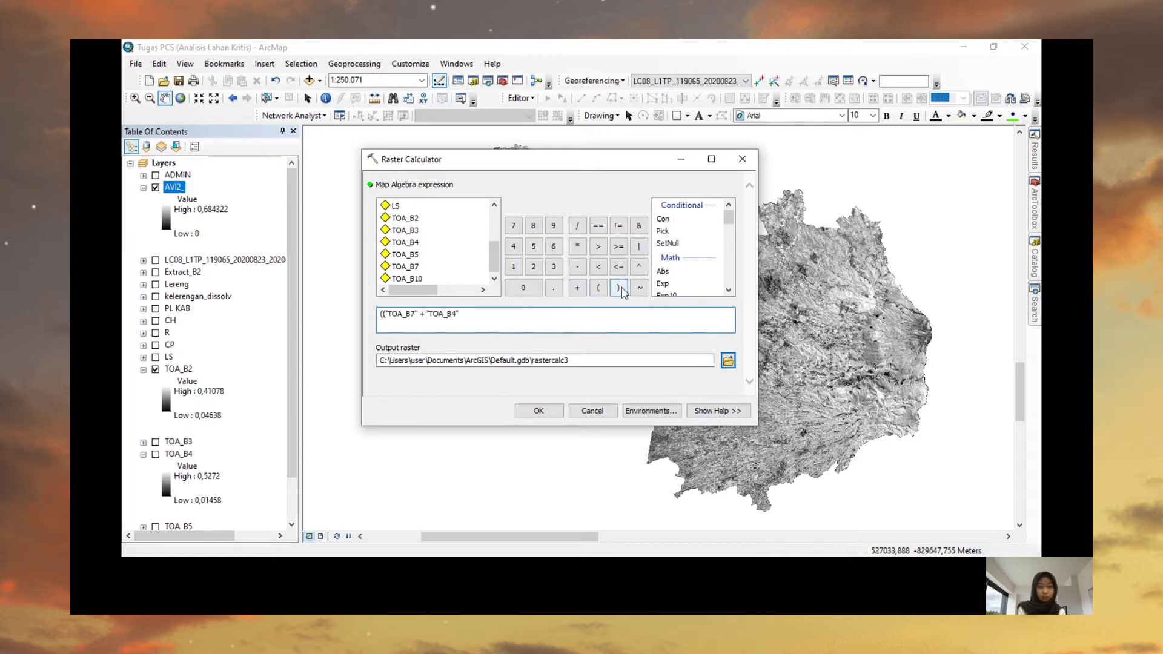
# Subtract (TOA_B5 + TOA_B2) from the (TOA_B7 + TOA_B4) term and close the numerator of the new expression
pyautogui.click(616, 289)
pyautogui.click(578, 272)
pyautogui.doubleClick(417, 255)
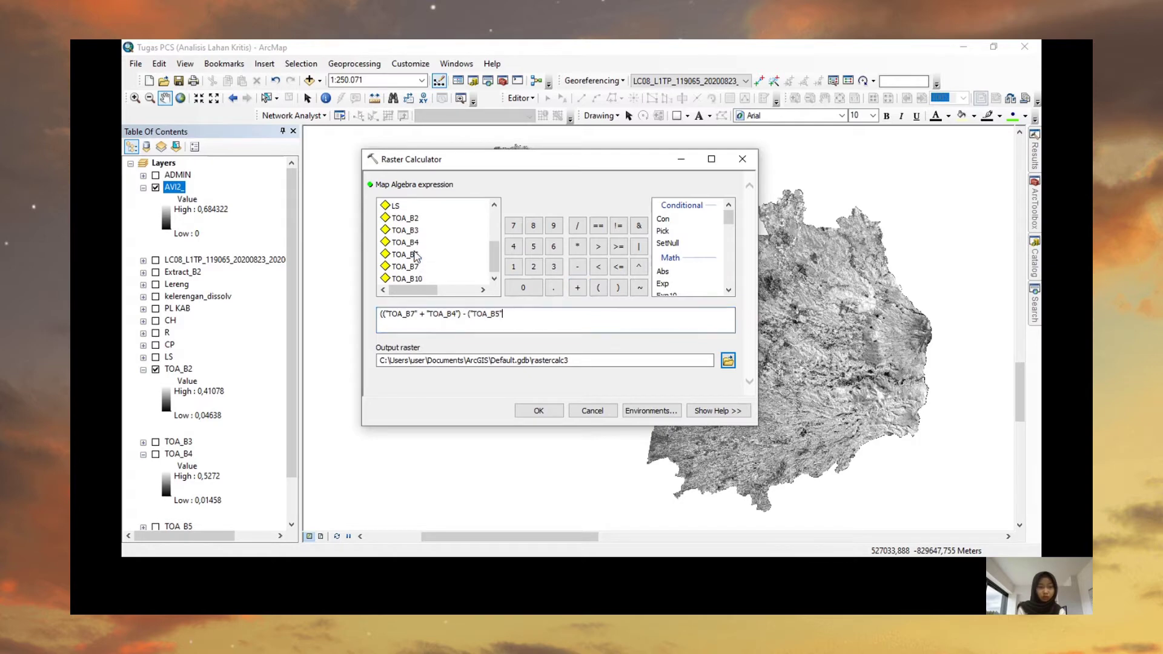
pyautogui.click(577, 288)
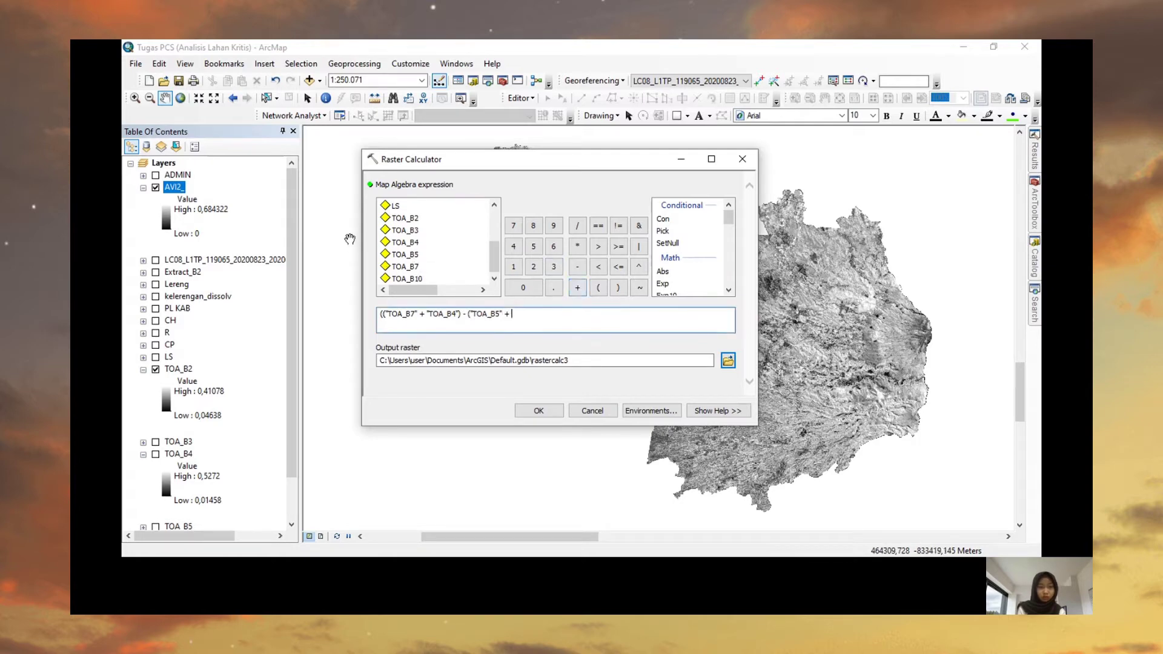
pyautogui.doubleClick(403, 219)
pyautogui.click(617, 289)
# Divide the numerator by a new bracketed denominator beginning with the term (TOA_B7 + TOA_B4)
pyautogui.click(577, 226)
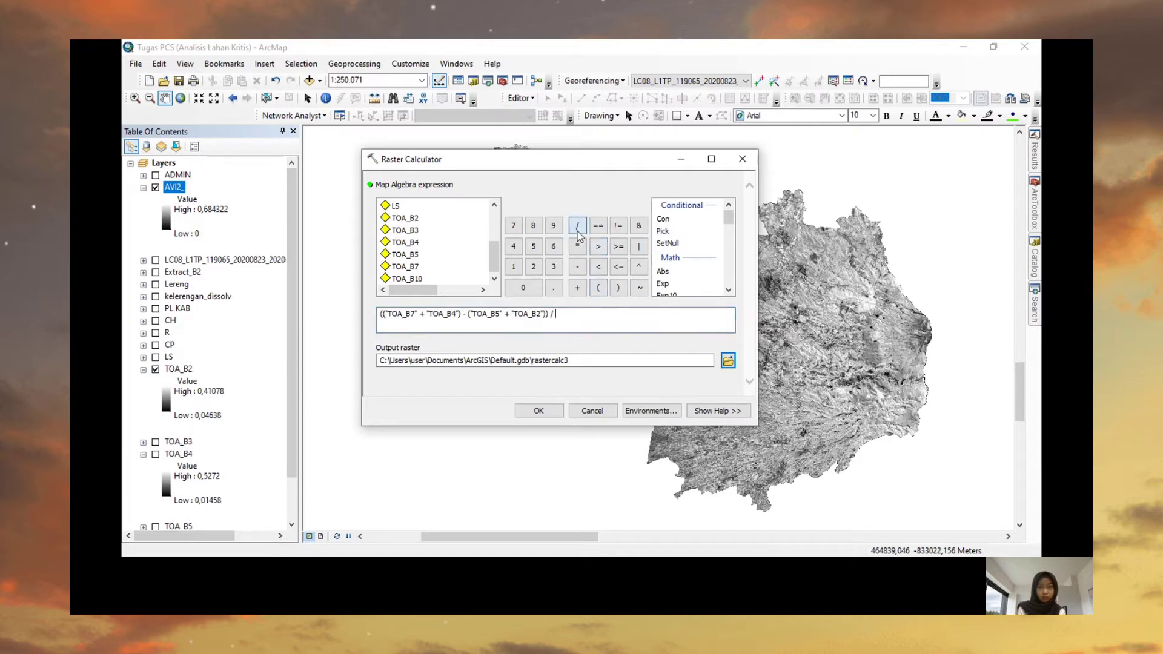
pyautogui.click(598, 288)
pyautogui.click(600, 289)
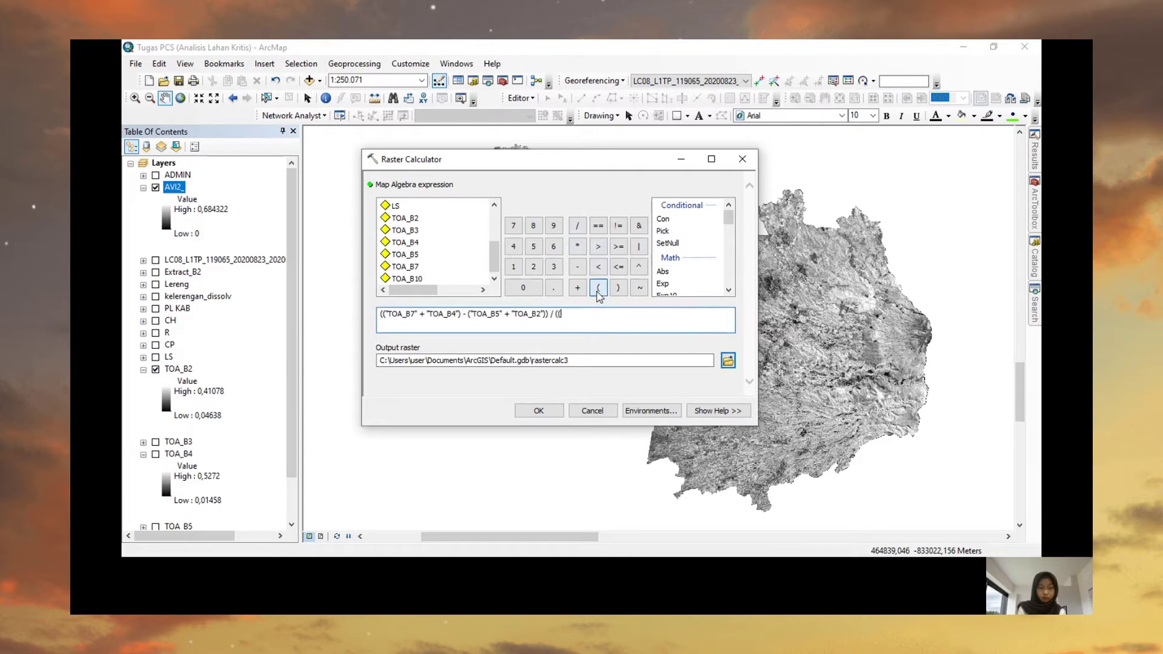
pyautogui.doubleClick(411, 268)
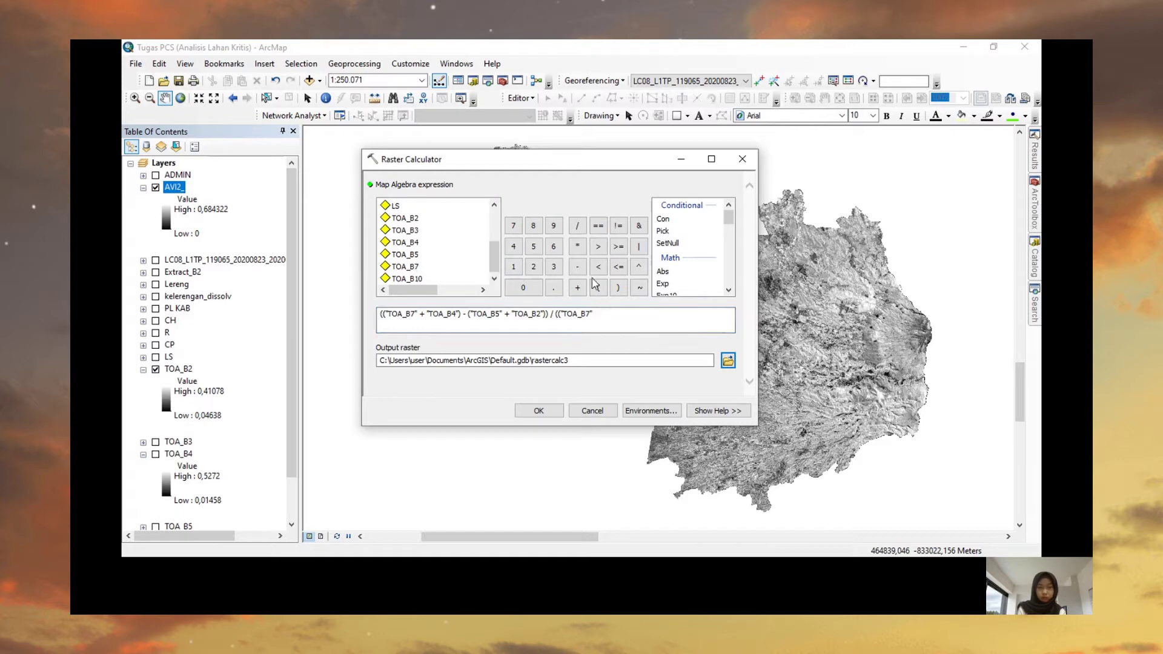
pyautogui.click(579, 290)
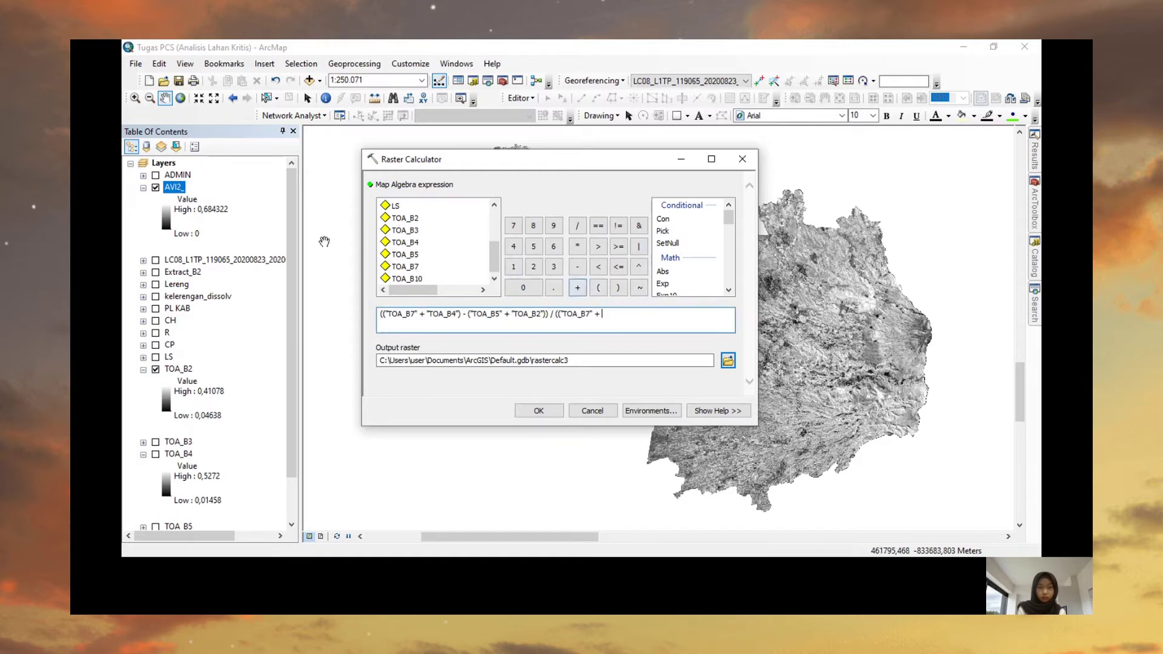
pyautogui.doubleClick(402, 243)
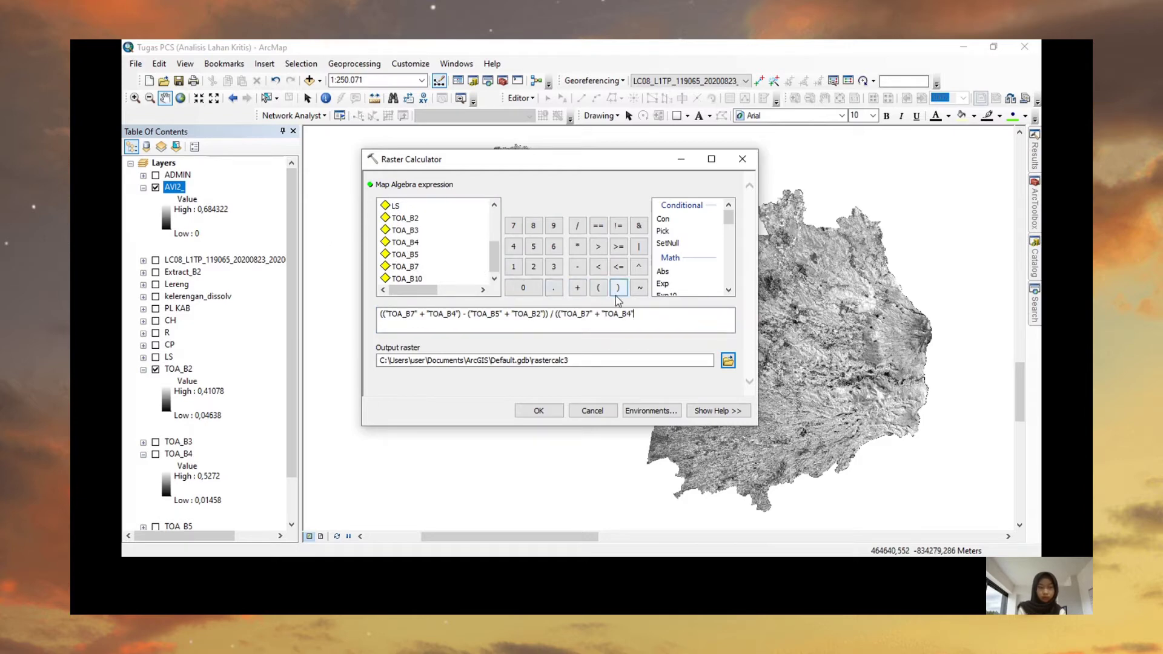
pyautogui.click(619, 290)
# Add (TOA_B5 + TOA_B2) to the denominator's first term and close the denominator
pyautogui.click(577, 289)
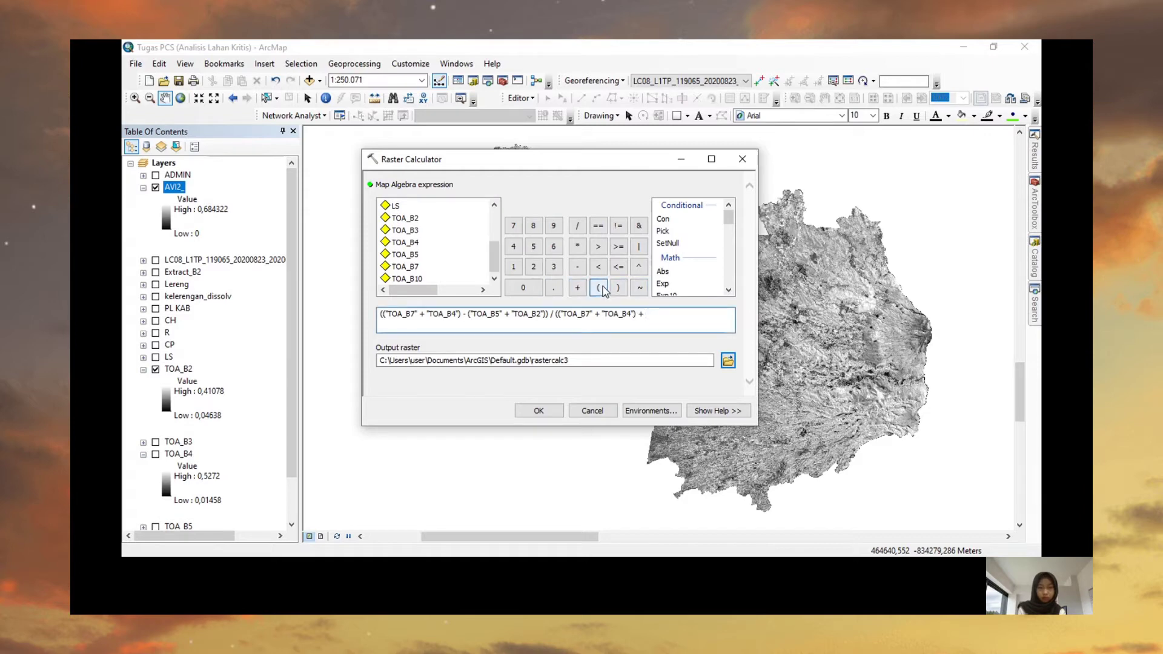
pyautogui.click(600, 290)
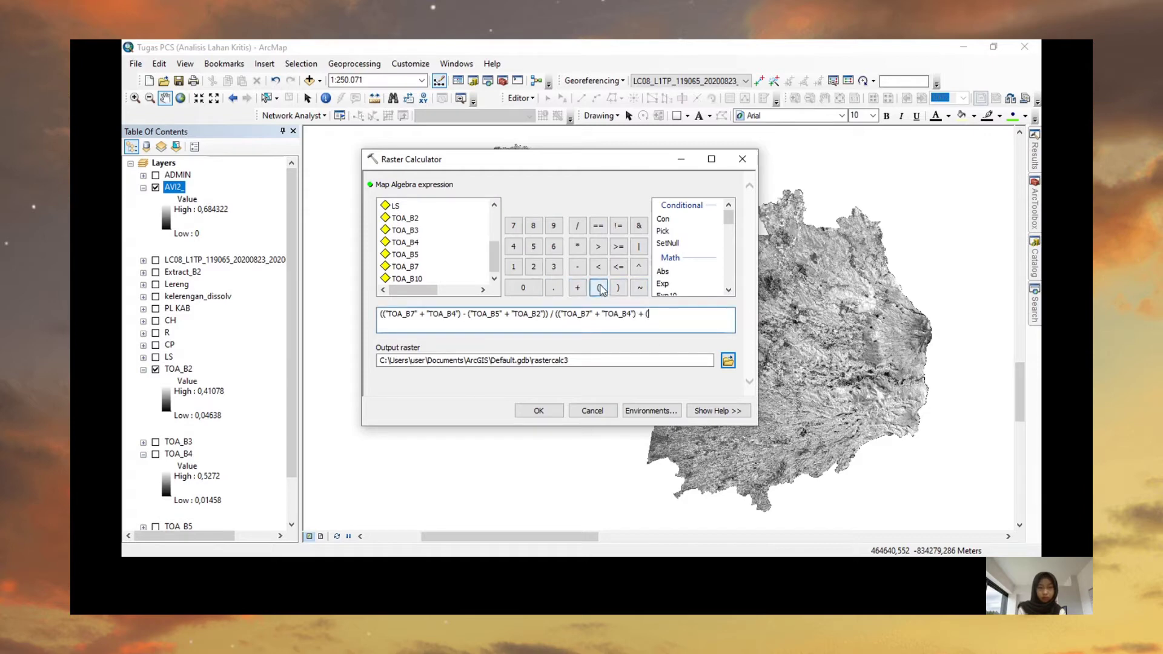
pyautogui.doubleClick(404, 255)
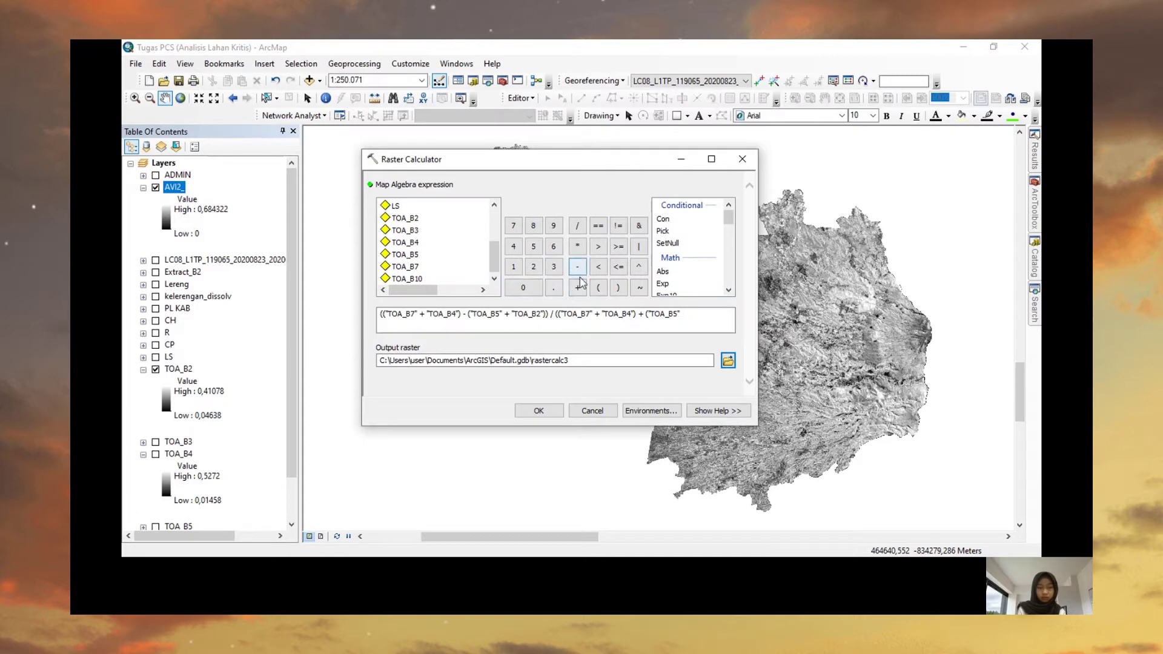
pyautogui.click(578, 287)
pyautogui.doubleClick(406, 222)
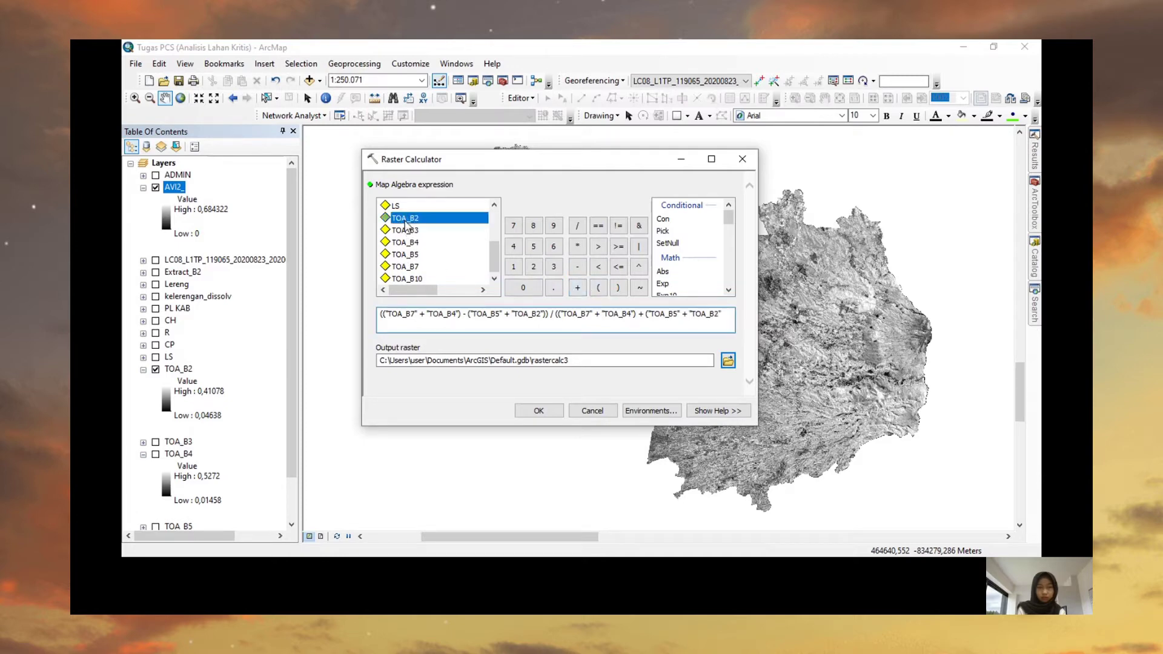
pyautogui.click(619, 288)
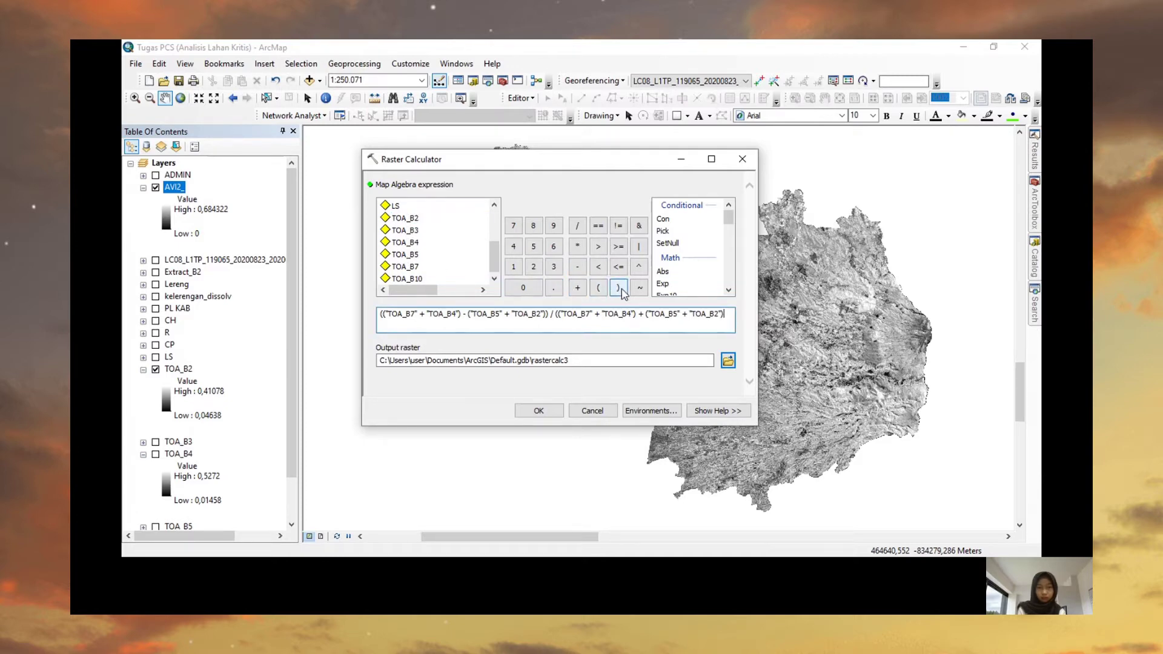
pyautogui.click(619, 288)
# Name the output raster BSI2 in Default.gdb and try to run the calculation
pyautogui.click(567, 357)
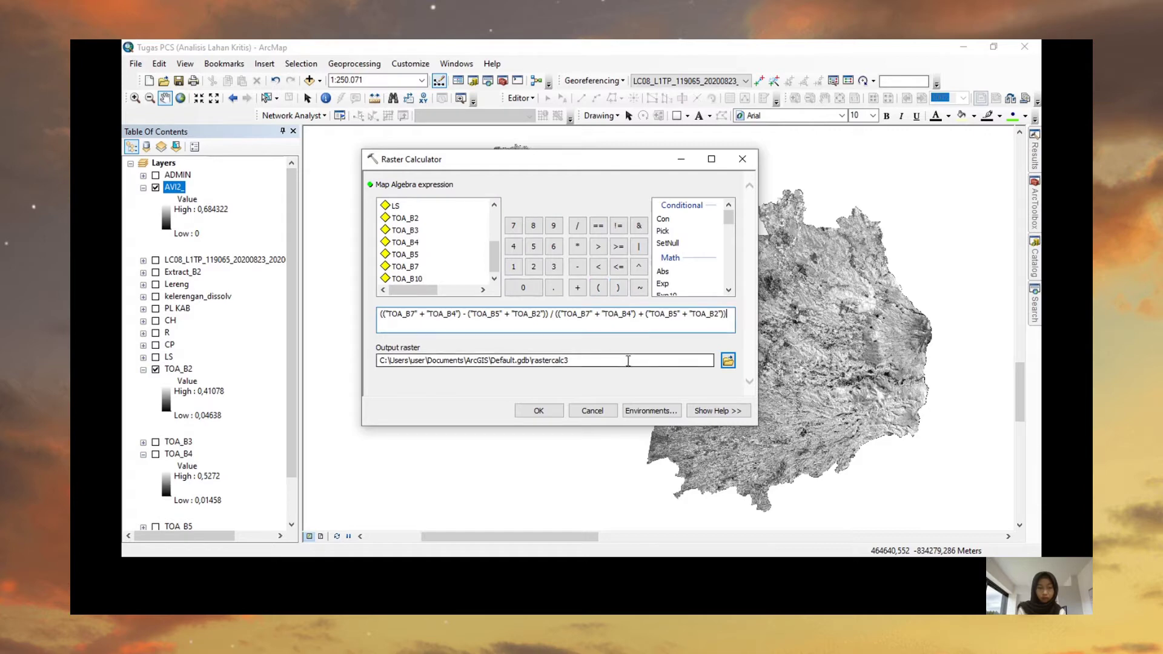
pyautogui.moveTo(567, 354); pyautogui.dragTo(531, 355)
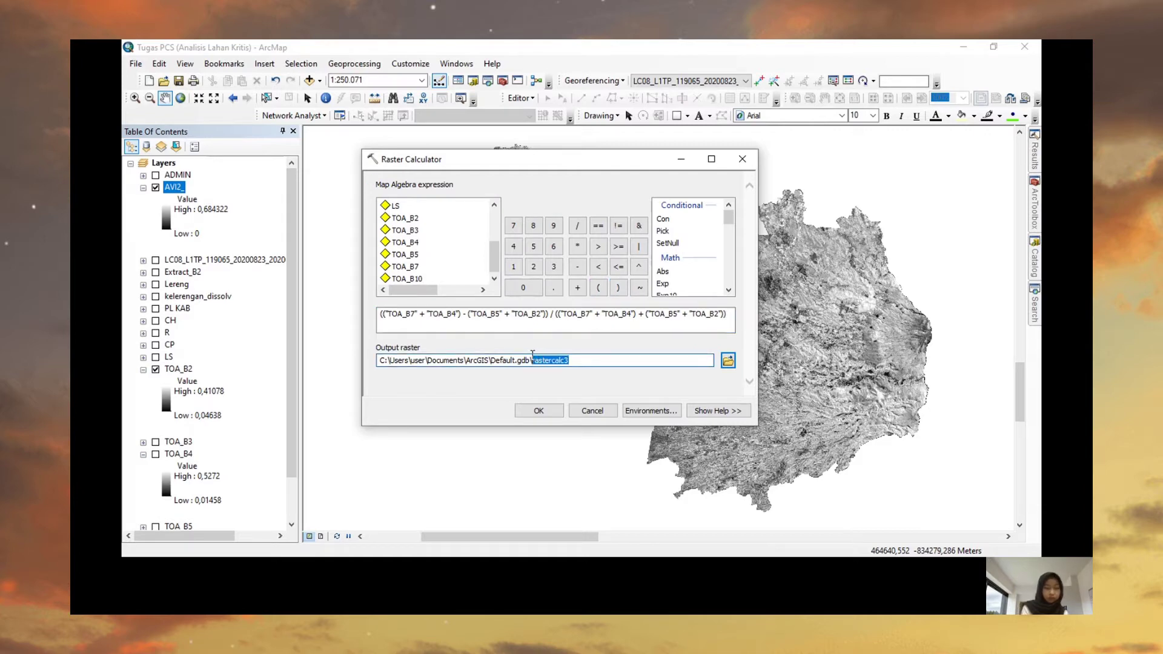
pyautogui.write('BSI')
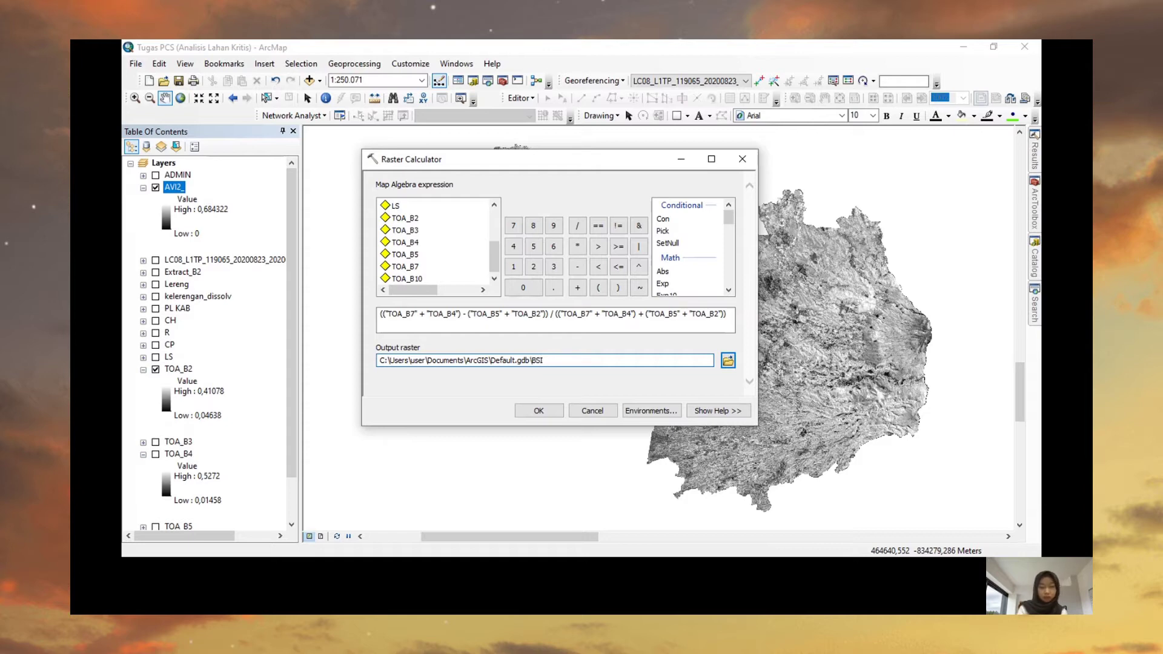
pyautogui.write('2')
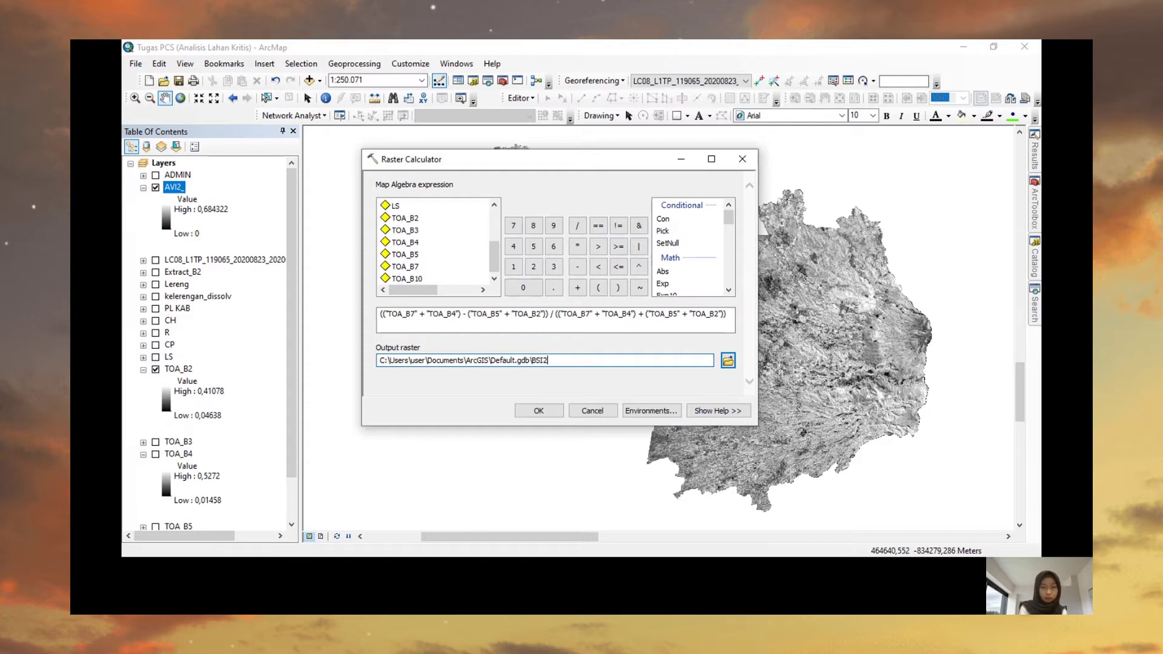
pyautogui.click(542, 411)
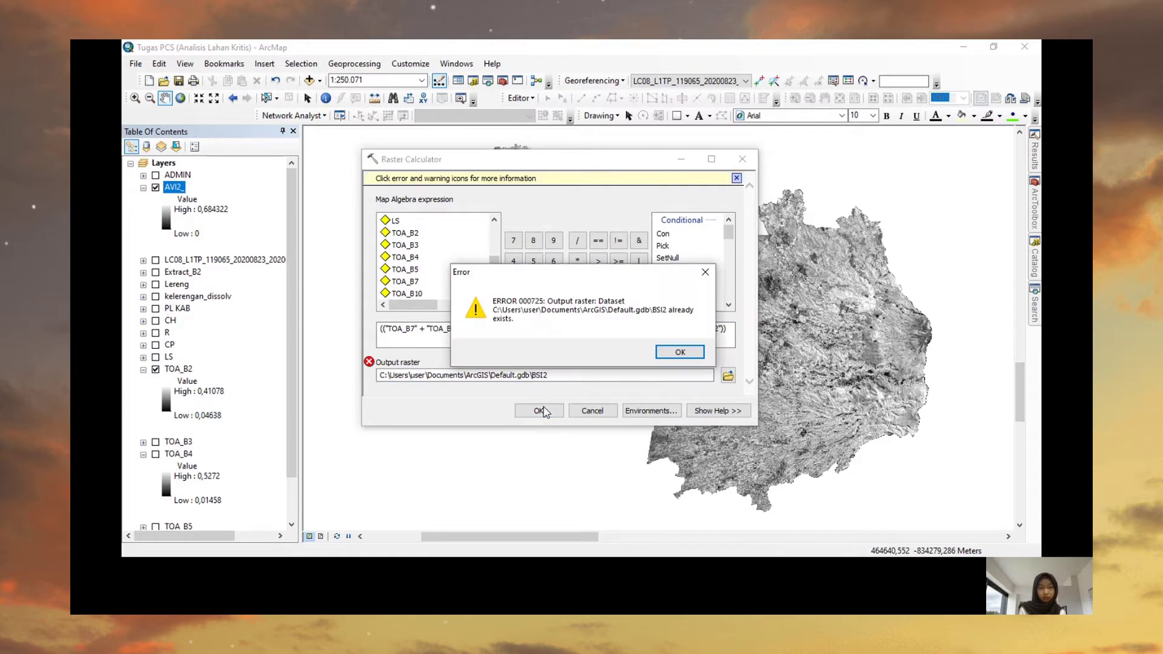
# Change the output raster name to BSI2_ and run the calculation
pyautogui.click(679, 352)
pyautogui.write('_')
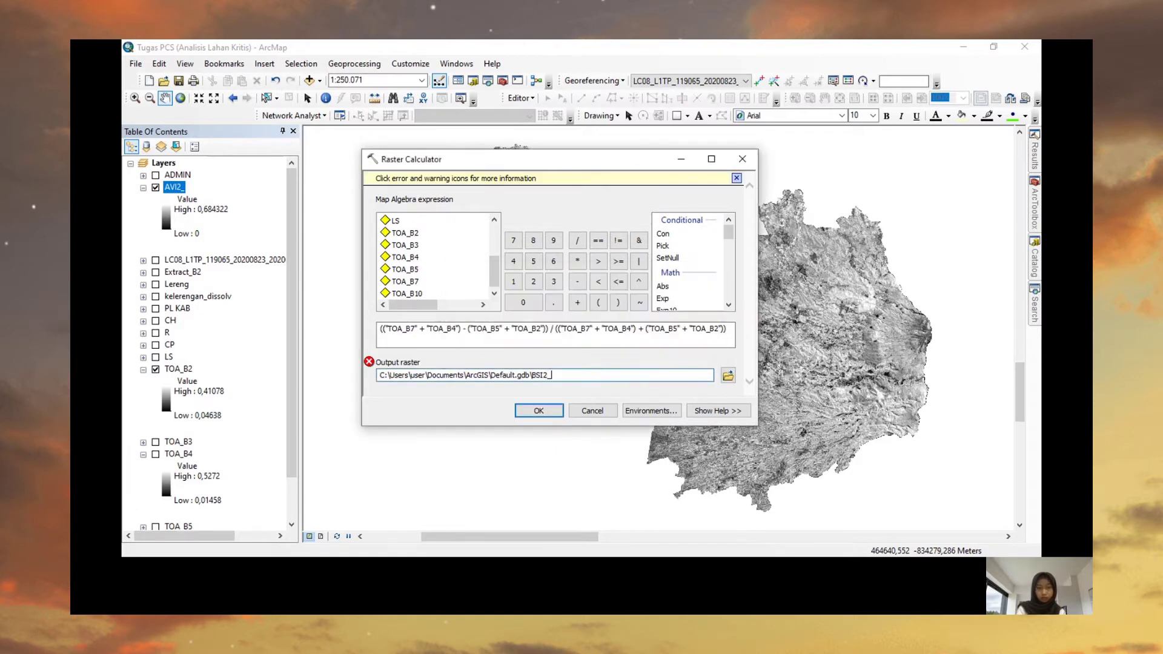
pyautogui.click(556, 412)
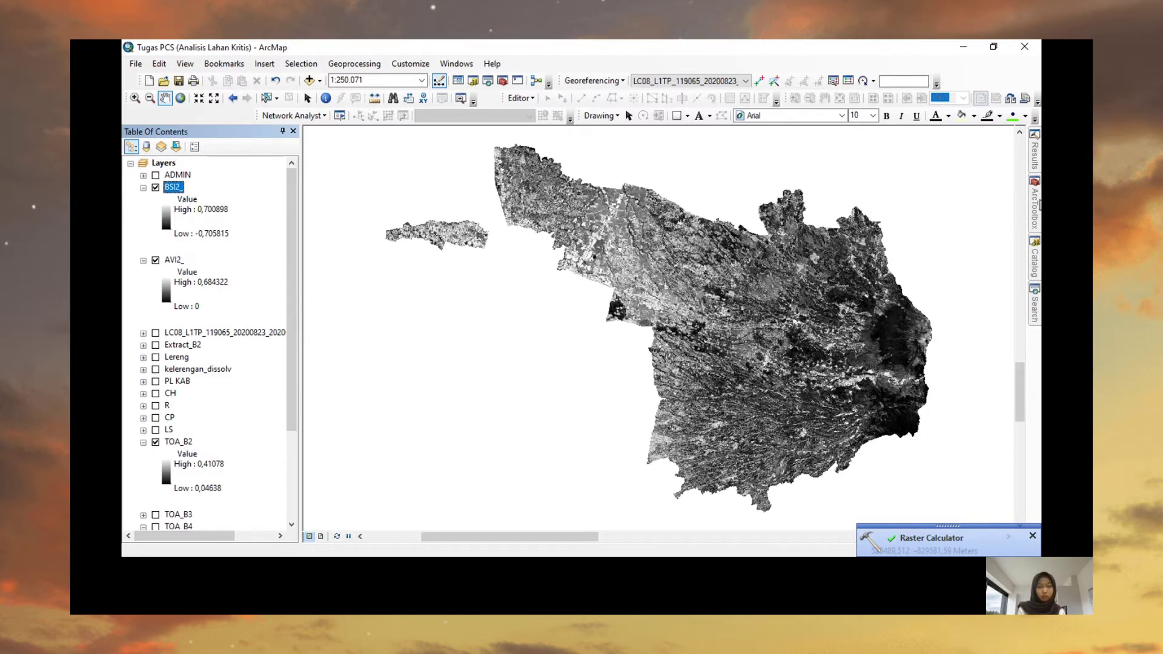
# Open the Principal Components tool from the Multivariate toolset and add AVI2_ and BSI2_ as input raster bands
pyautogui.moveTo(1039, 205)
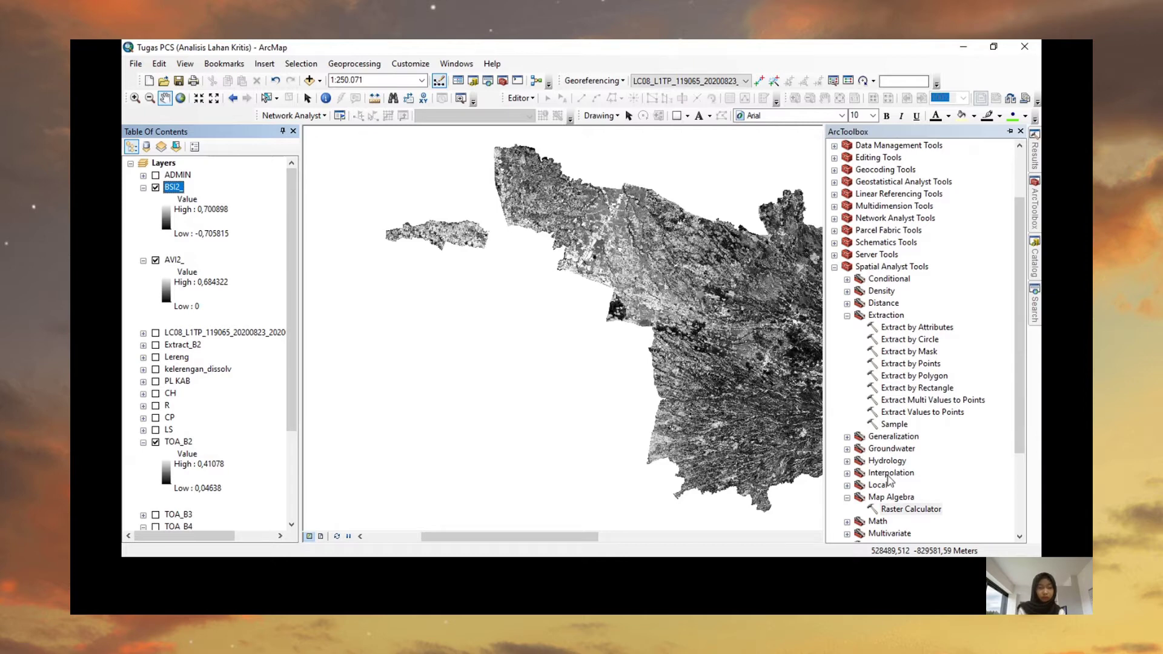
pyautogui.doubleClick(888, 535)
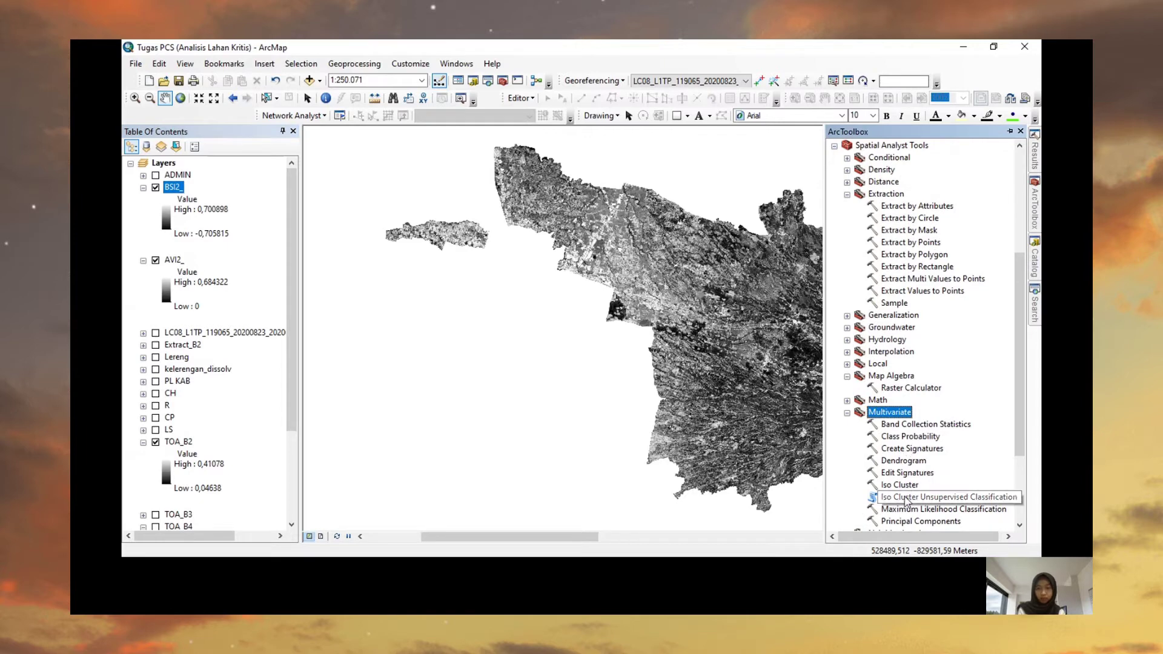
pyautogui.click(905, 521)
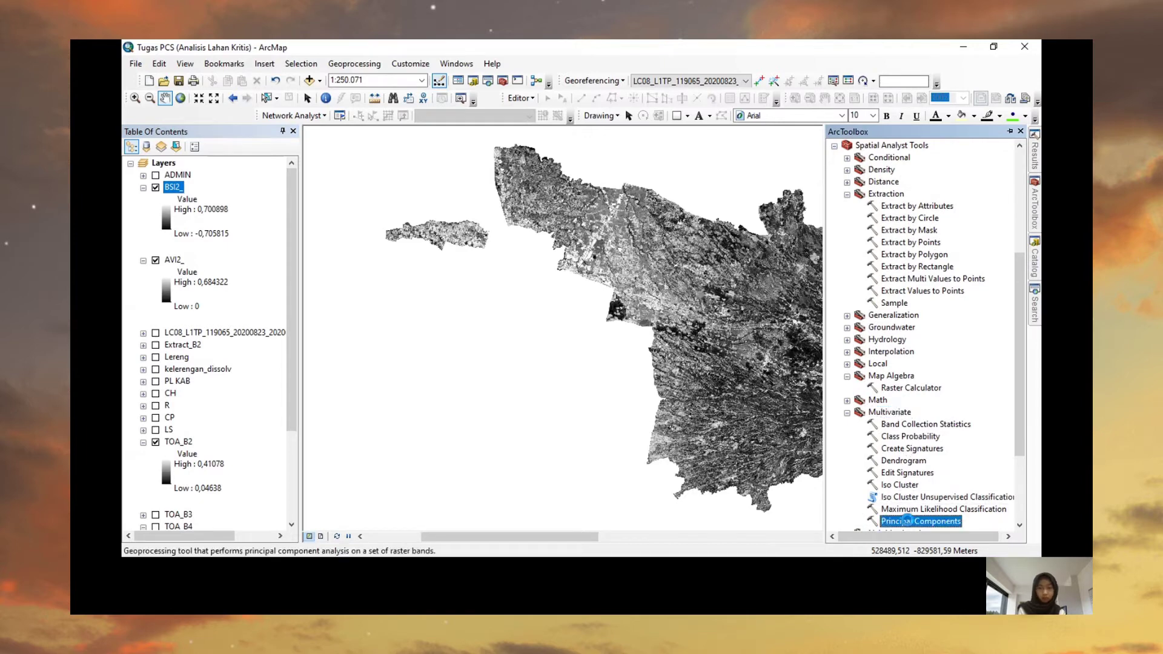
pyautogui.doubleClick(905, 521)
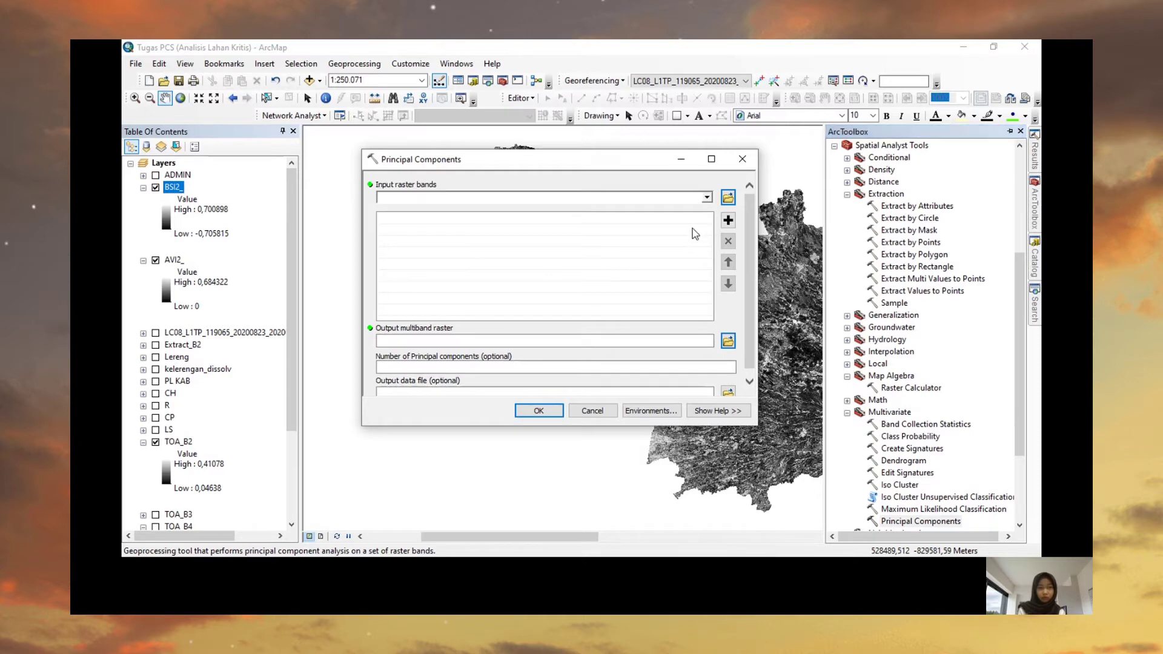
pyautogui.click(707, 198)
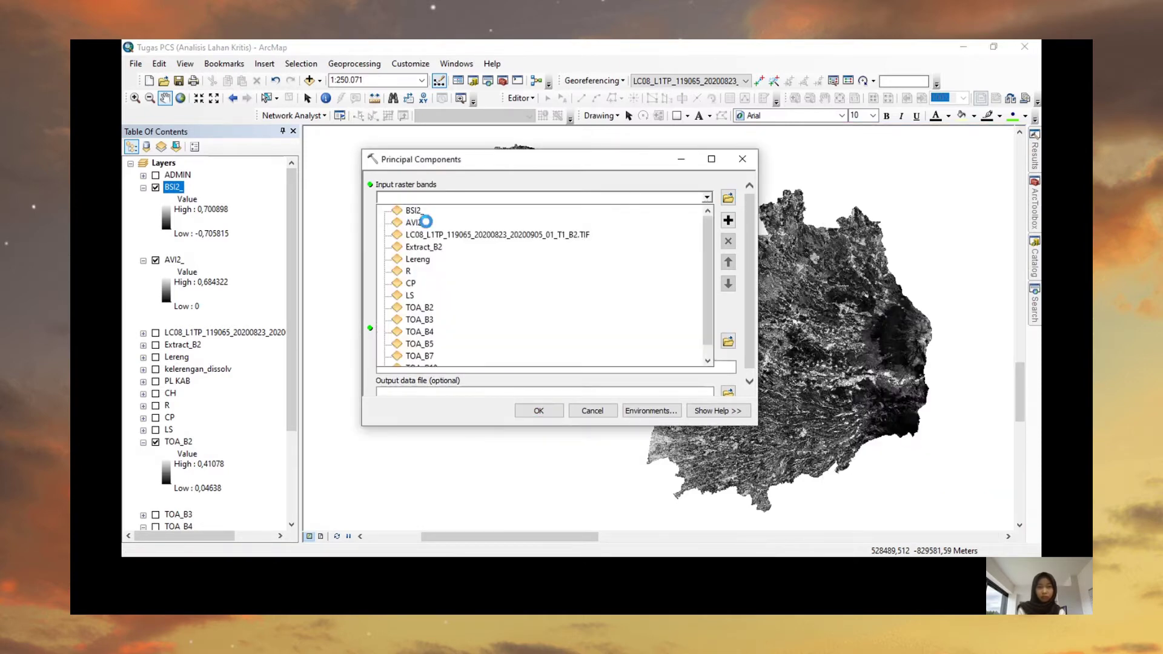
pyautogui.click(418, 222)
pyautogui.click(707, 198)
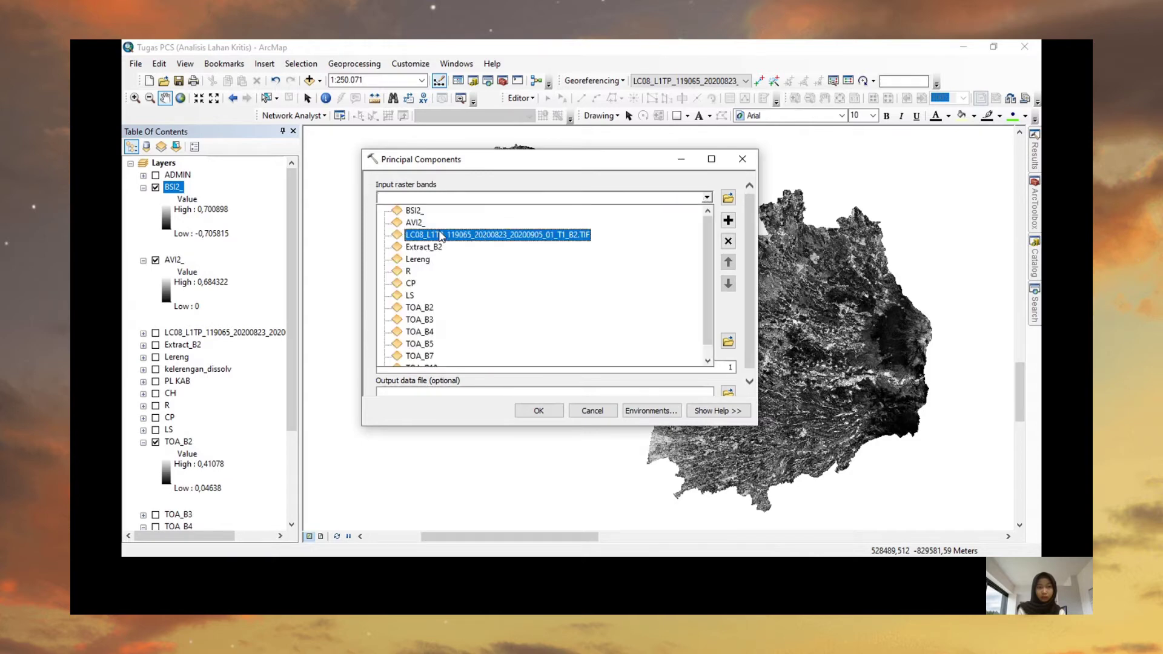
pyautogui.click(455, 208)
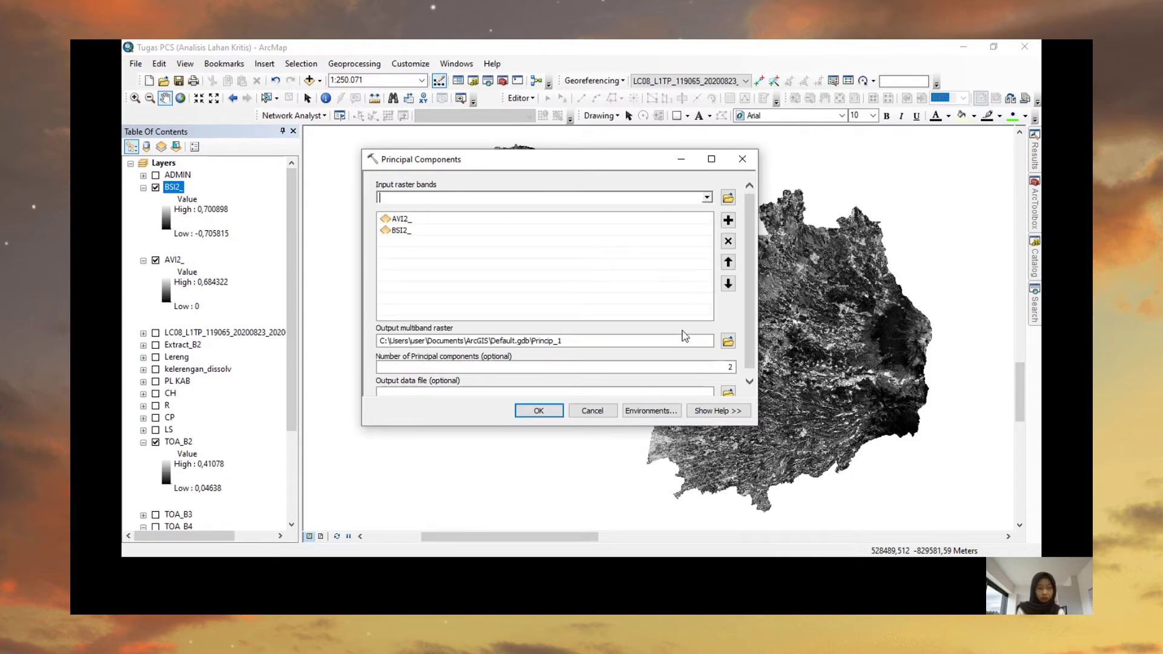
# Name the output multiband raster VD2_ in Default.gdb and run the principal component analysis
pyautogui.moveTo(647, 341); pyautogui.dragTo(533, 337)
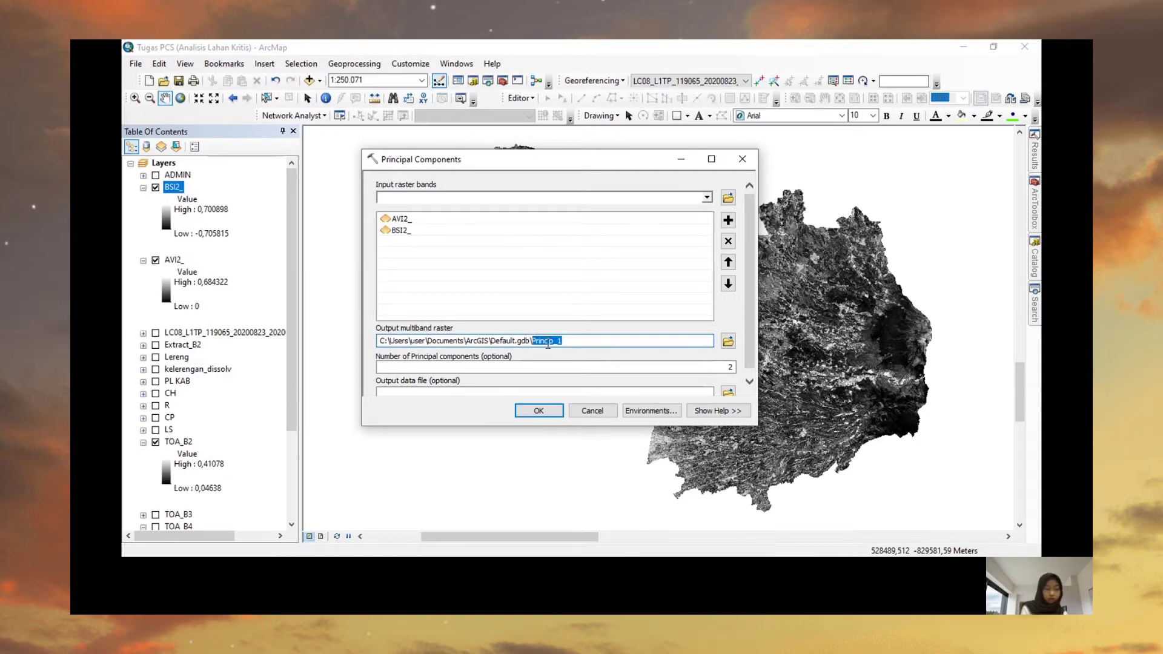
pyautogui.write('V')
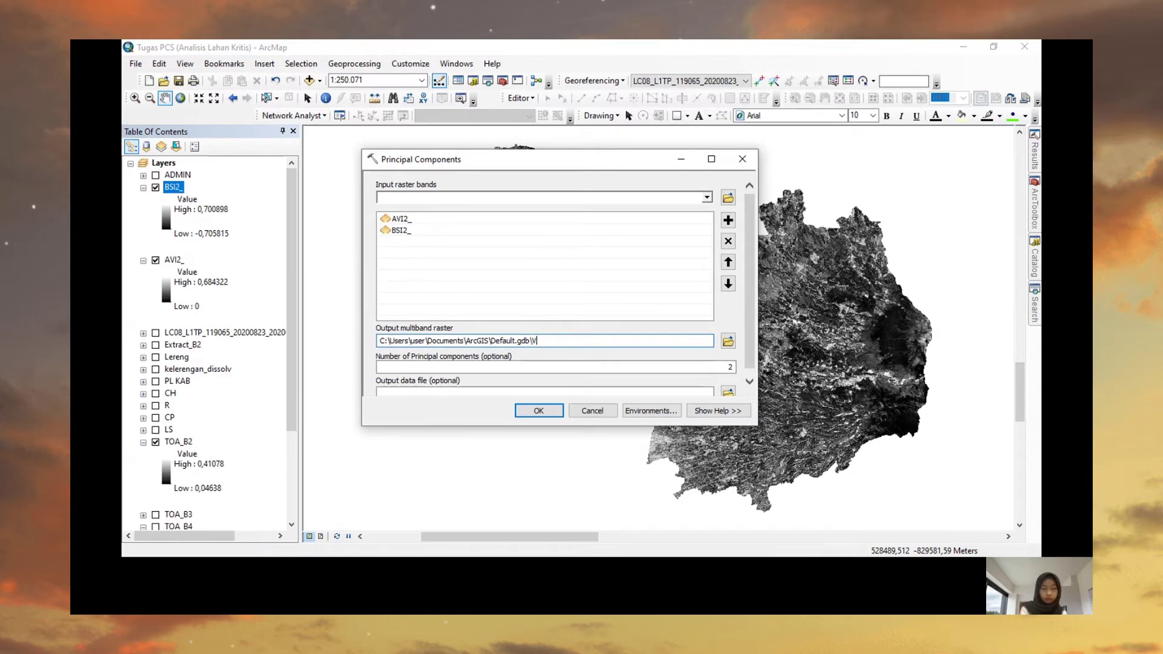
pyautogui.write('D2_')
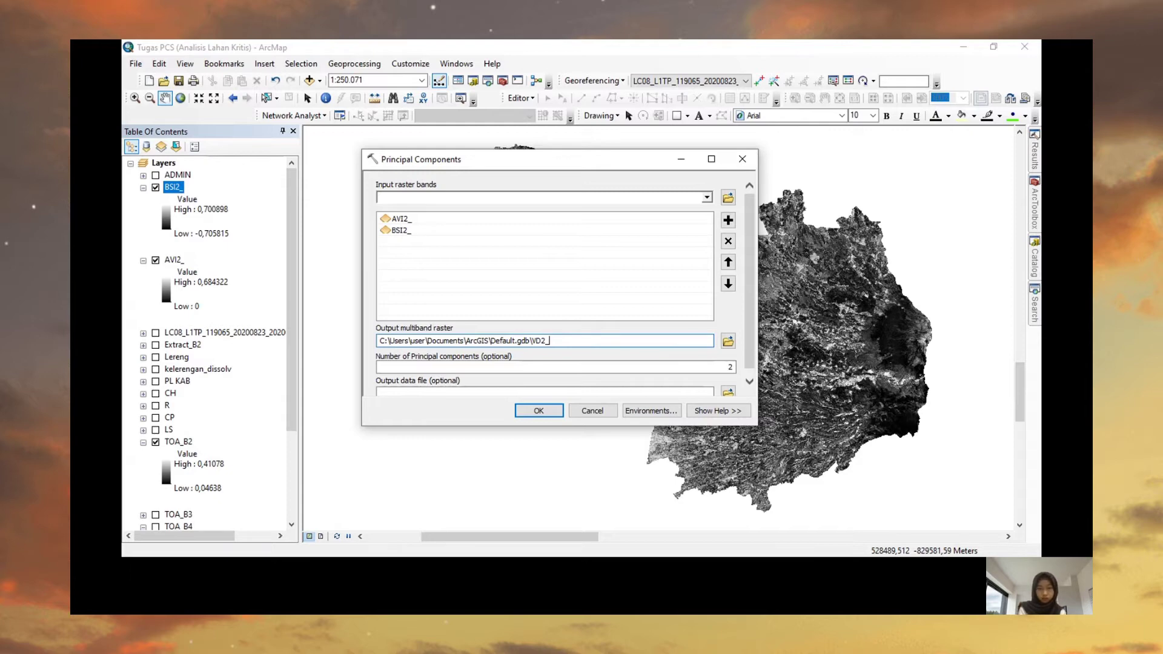
pyautogui.click(547, 412)
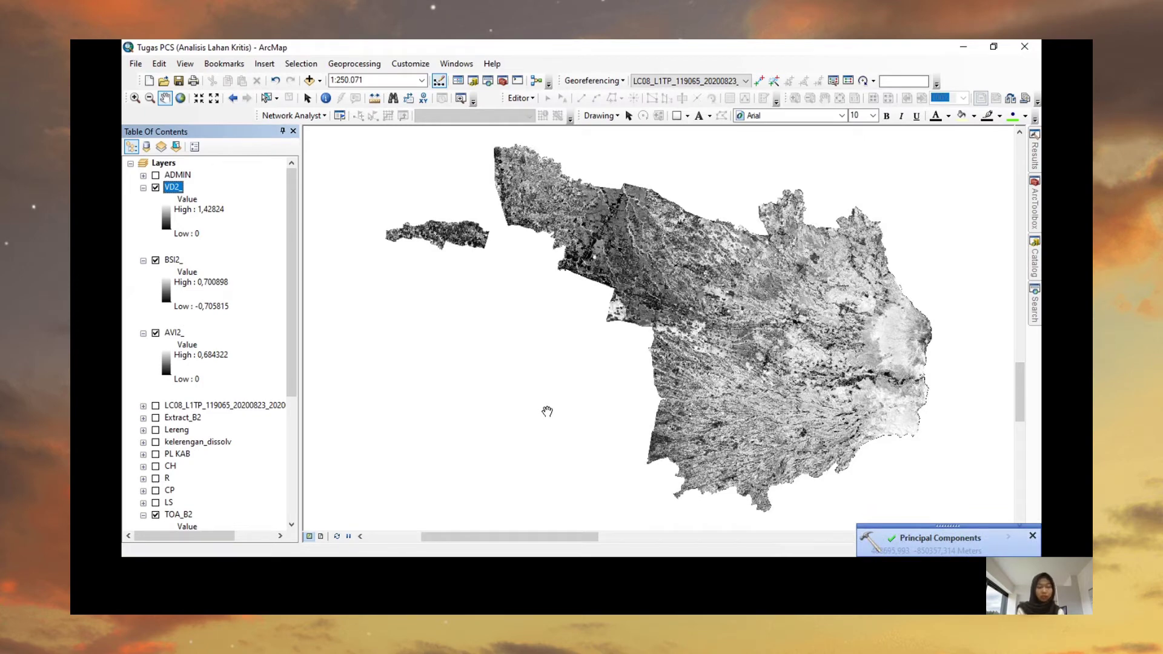
# Open the Raster Calculator and begin a bracketed product with the term (1 - TOA_B4)
pyautogui.click(1037, 165)
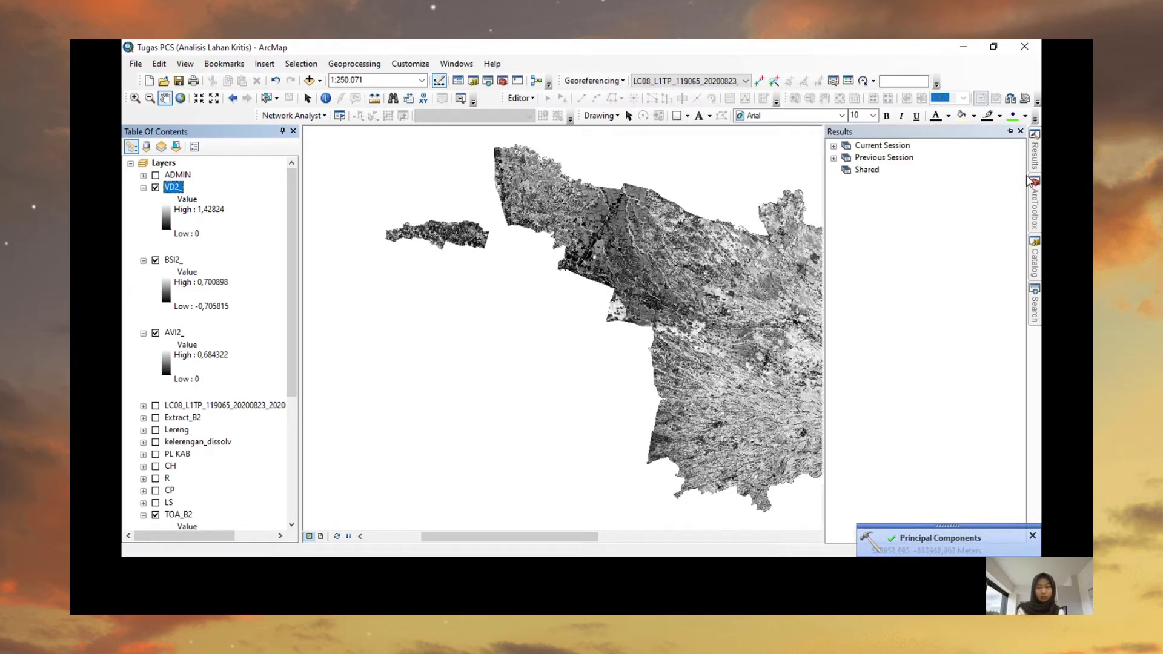
pyautogui.click(1036, 206)
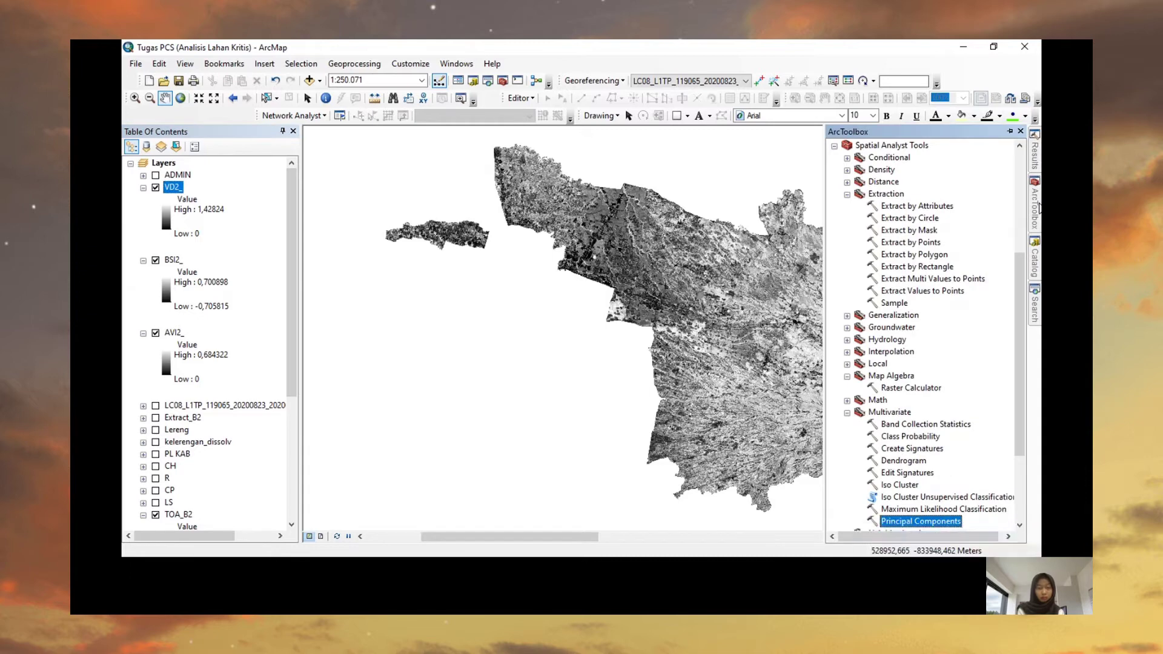
pyautogui.doubleClick(915, 388)
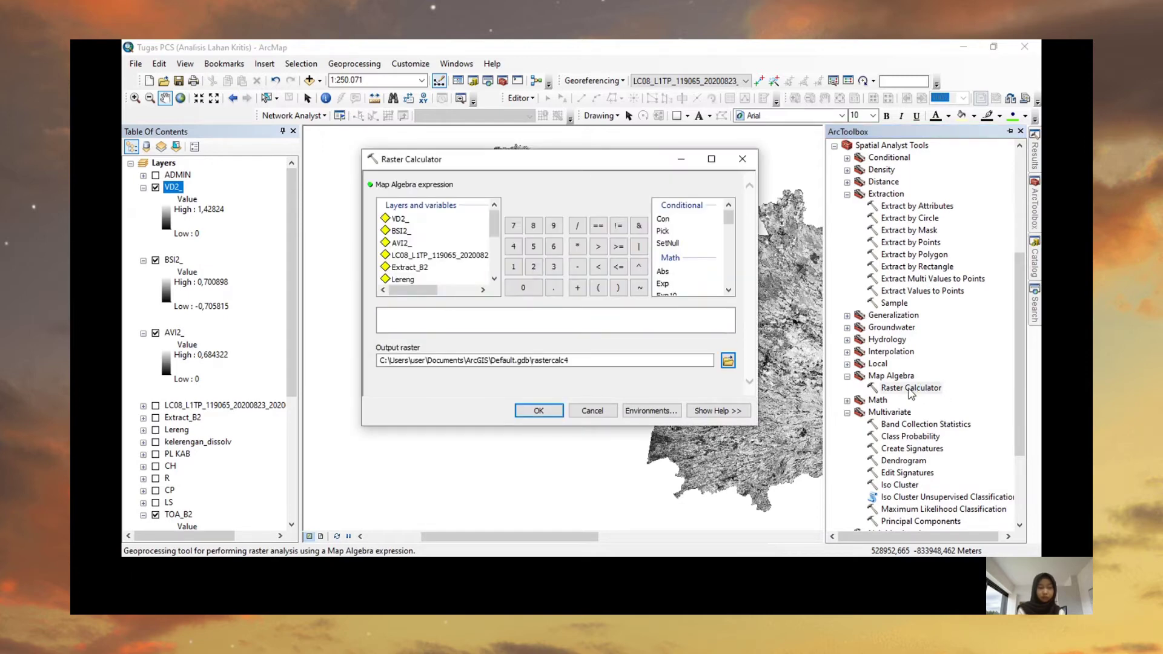
pyautogui.click(680, 326)
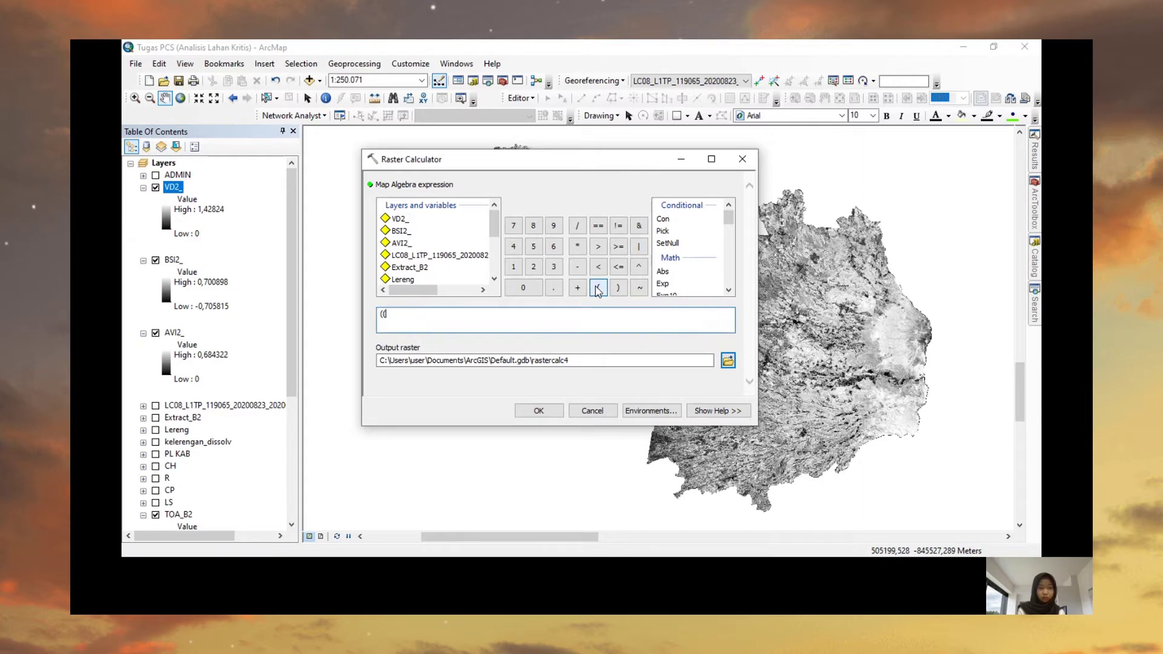
pyautogui.click(513, 267)
pyautogui.click(577, 267)
pyautogui.moveTo(493, 238); pyautogui.dragTo(493, 276)
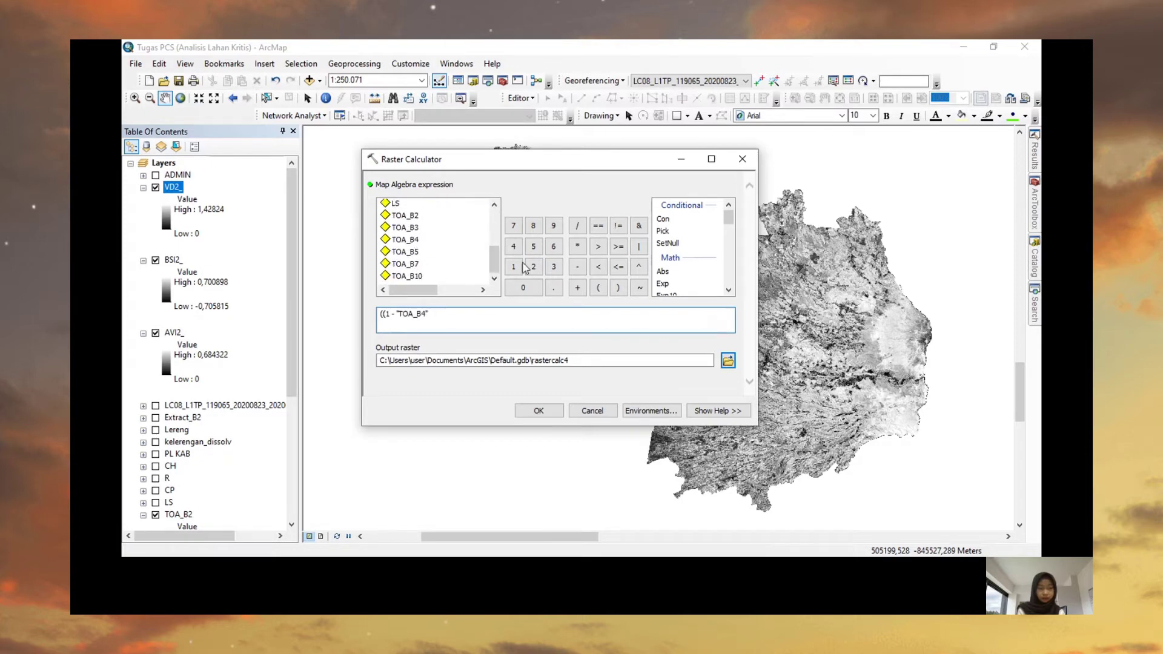
pyautogui.click(618, 288)
# Multiply the first term by (1 - TOA_B3) in the map algebra expression
pyautogui.click(579, 248)
pyautogui.click(599, 289)
pyautogui.click(513, 267)
pyautogui.click(577, 266)
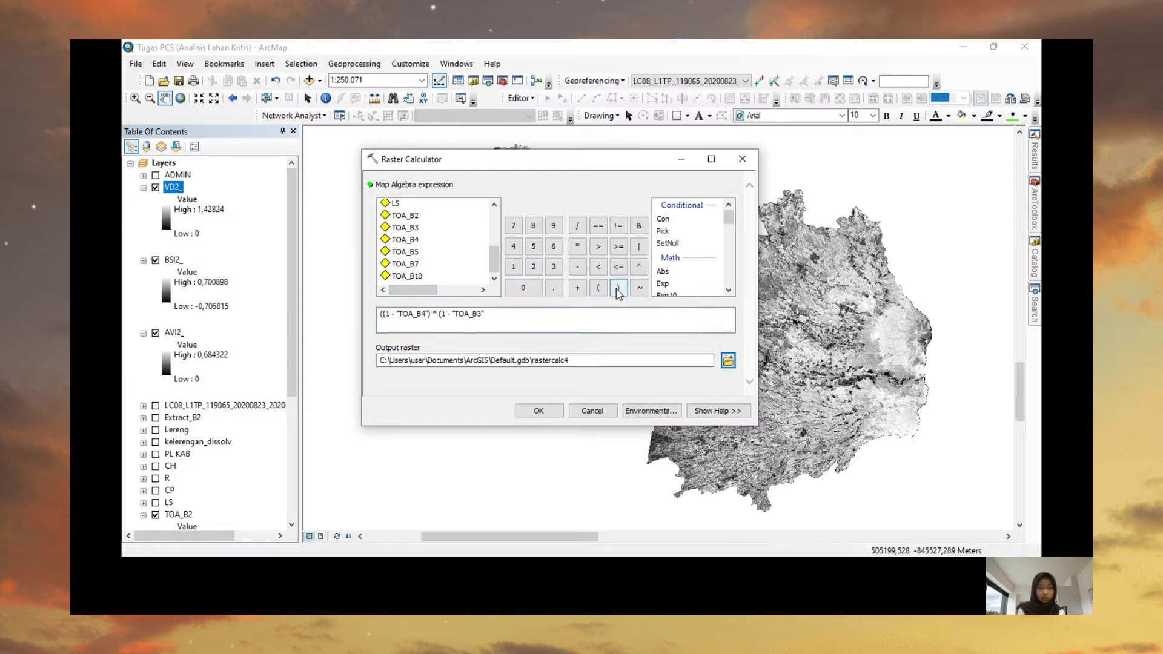
pyautogui.click(618, 290)
# Multiply the bracketed product by a third term, (1 - TOA_B2), in the map algebra expression
pyautogui.click(577, 246)
pyautogui.click(598, 288)
pyautogui.click(514, 267)
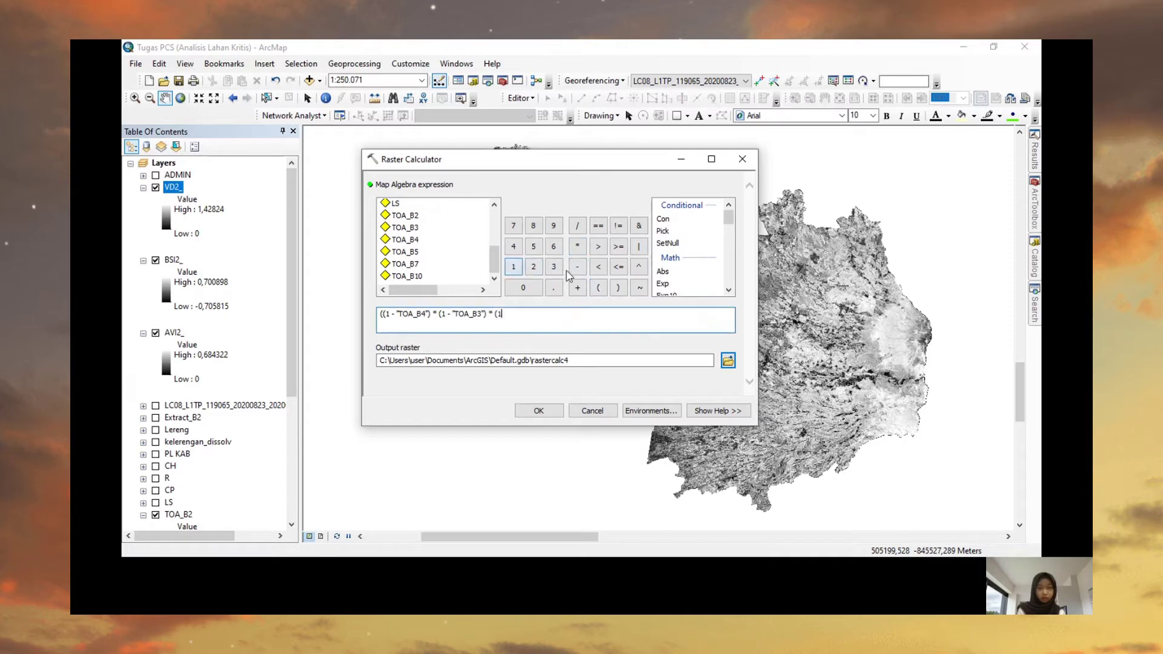
pyautogui.click(576, 267)
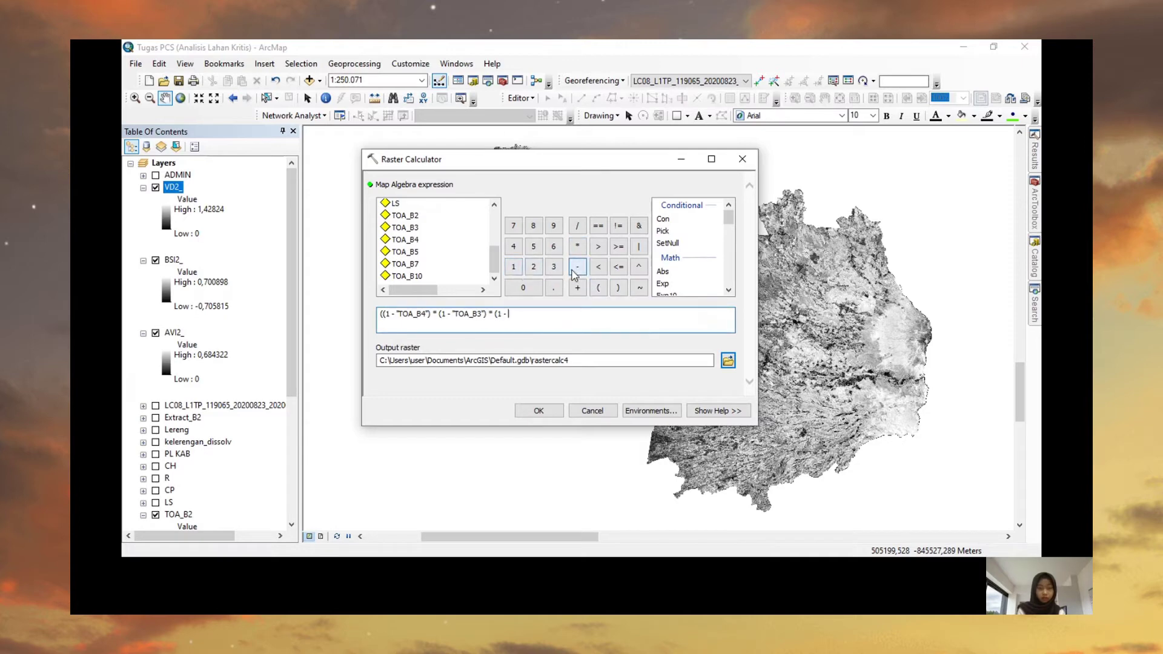
pyautogui.doubleClick(409, 221)
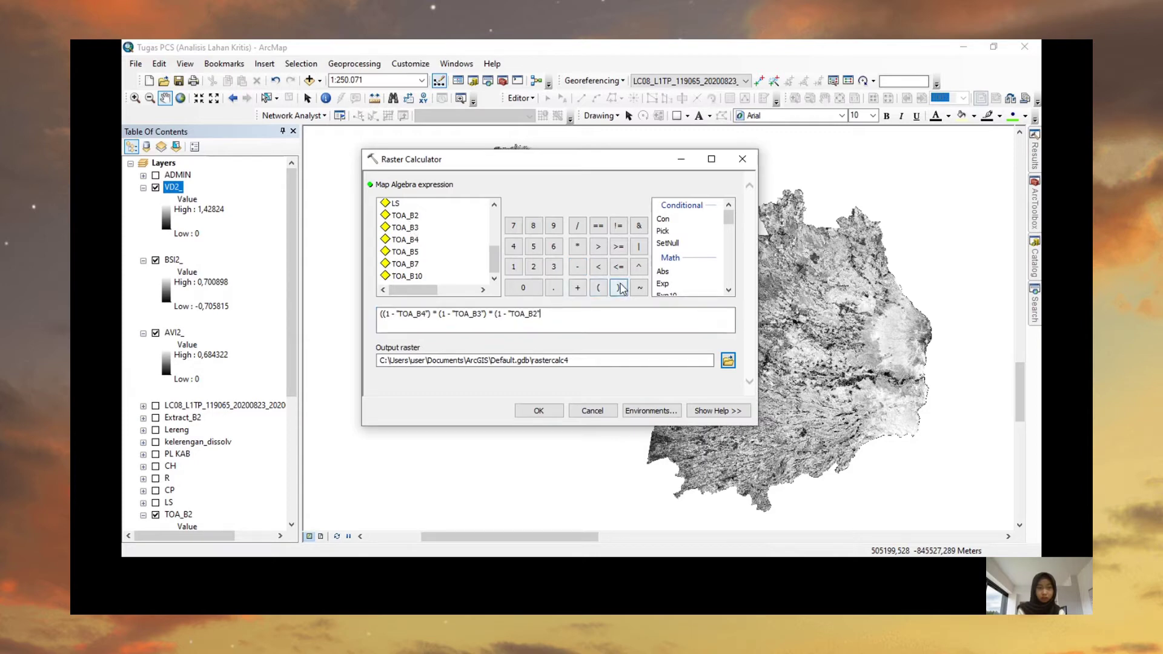
pyautogui.click(617, 287)
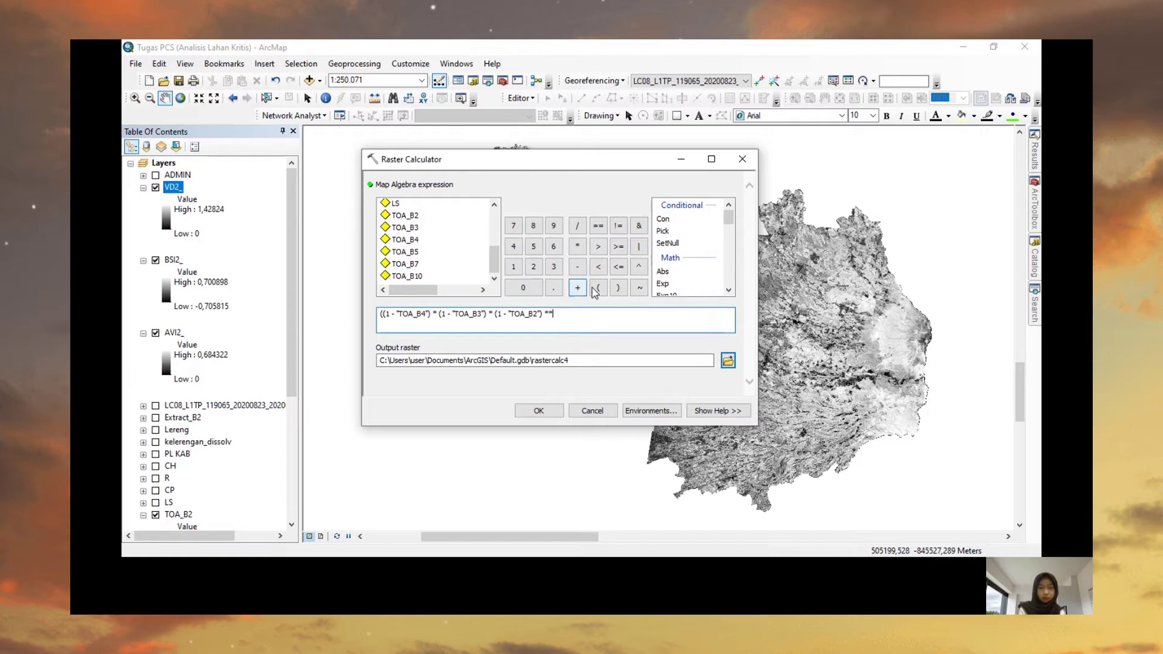
# Raise the band product to the power (1.0 / 3.0) in the map algebra expression
pyautogui.click(598, 287)
pyautogui.click(513, 266)
pyautogui.click(553, 287)
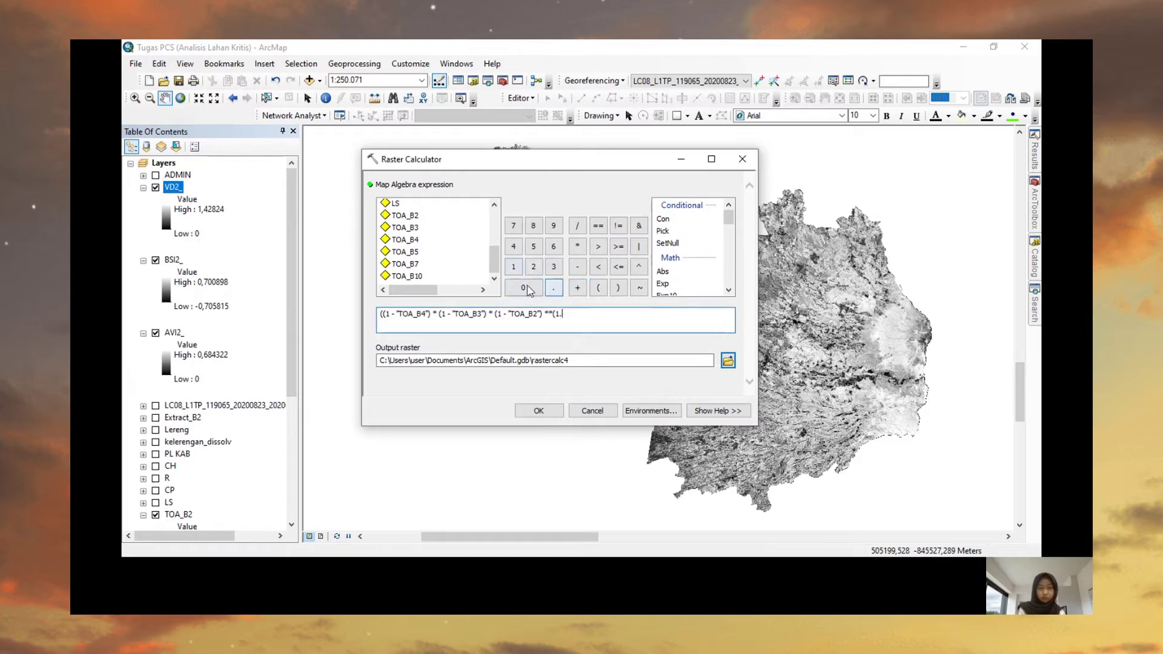
pyautogui.click(523, 287)
pyautogui.click(577, 225)
pyautogui.click(553, 267)
pyautogui.click(553, 287)
pyautogui.click(523, 287)
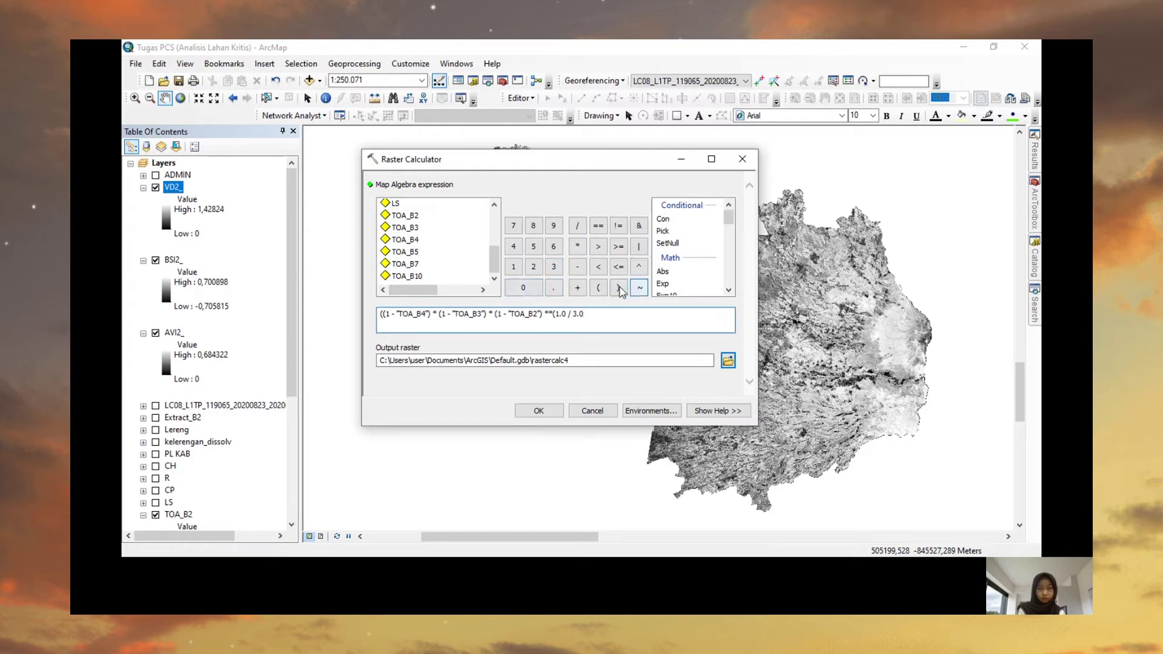
pyautogui.click(618, 287)
# Add the missing closing bracket after the (1 - TOA_B2) term, before the exponent
pyautogui.moveTo(585, 363); pyautogui.dragTo(542, 365)
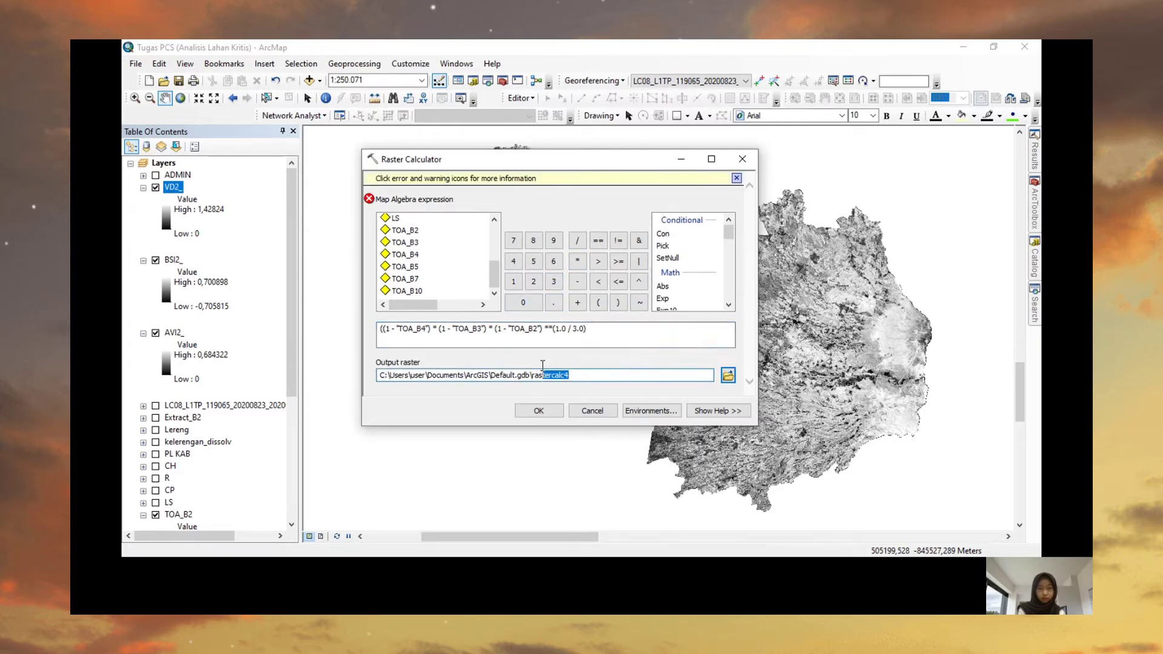
pyautogui.click(603, 333)
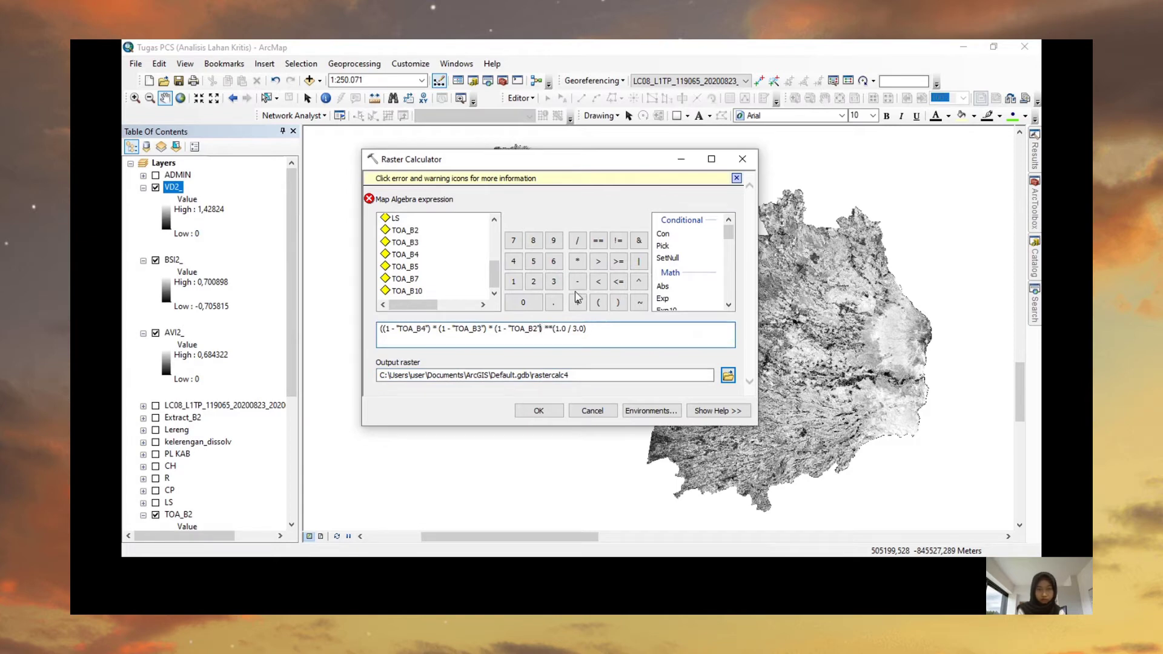
pyautogui.click(617, 303)
# Name the output raster SI2_ in Default.gdb and run the raster calculation
pyautogui.click(573, 375)
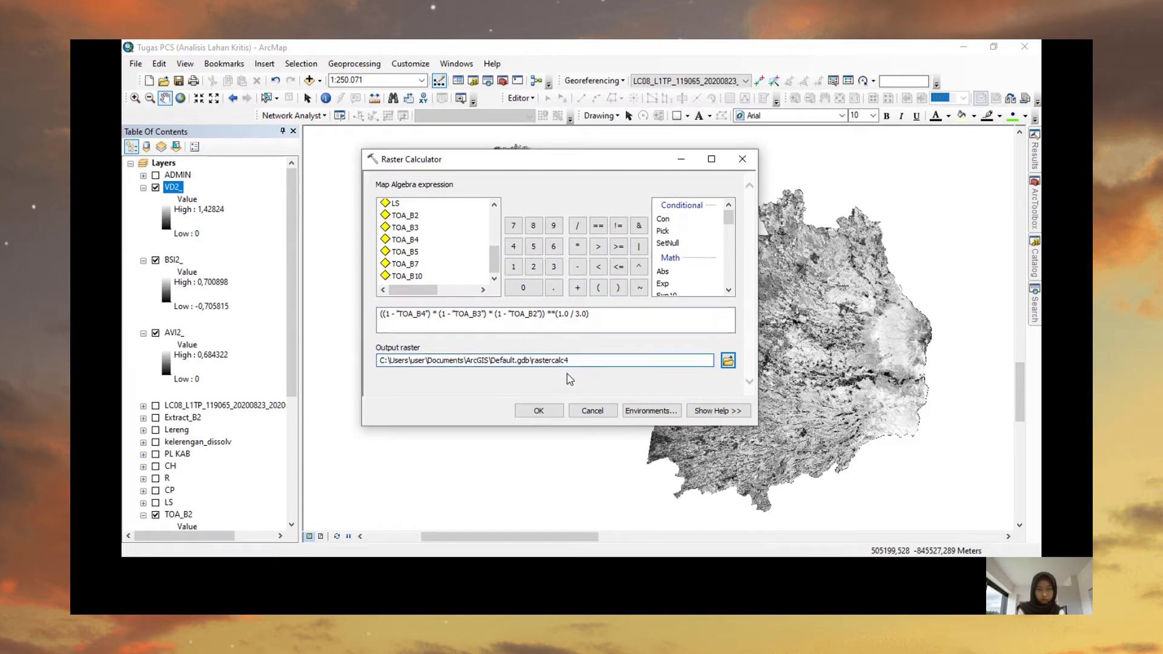
pyautogui.moveTo(573, 360); pyautogui.dragTo(541, 362)
pyautogui.write('S')
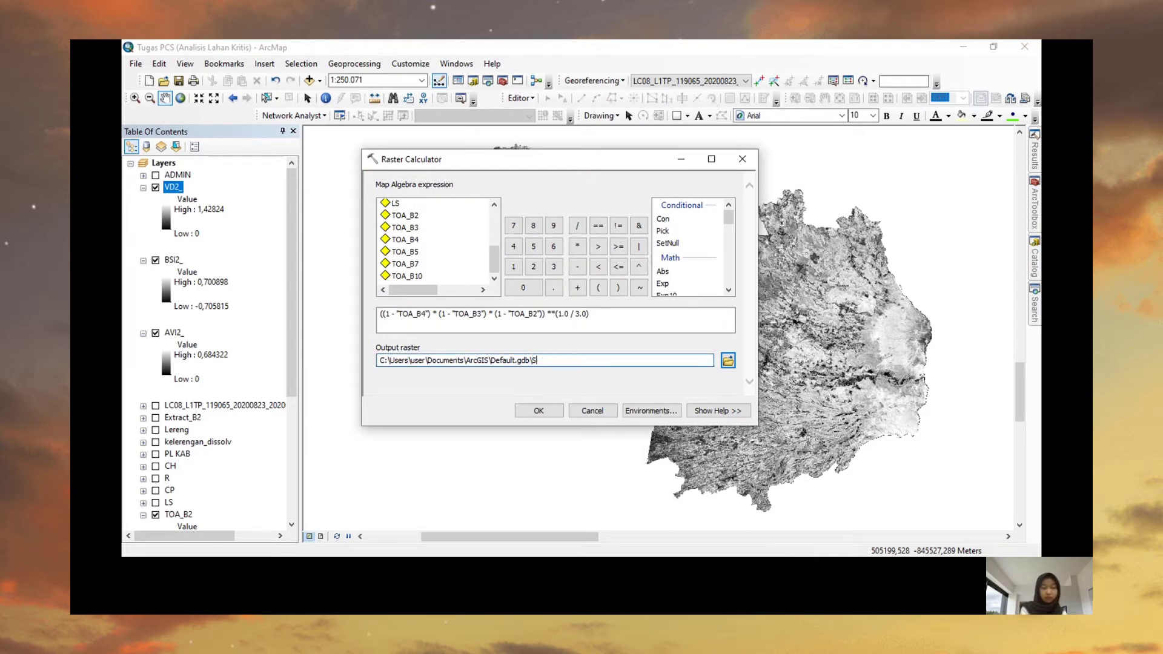
pyautogui.write('I2_')
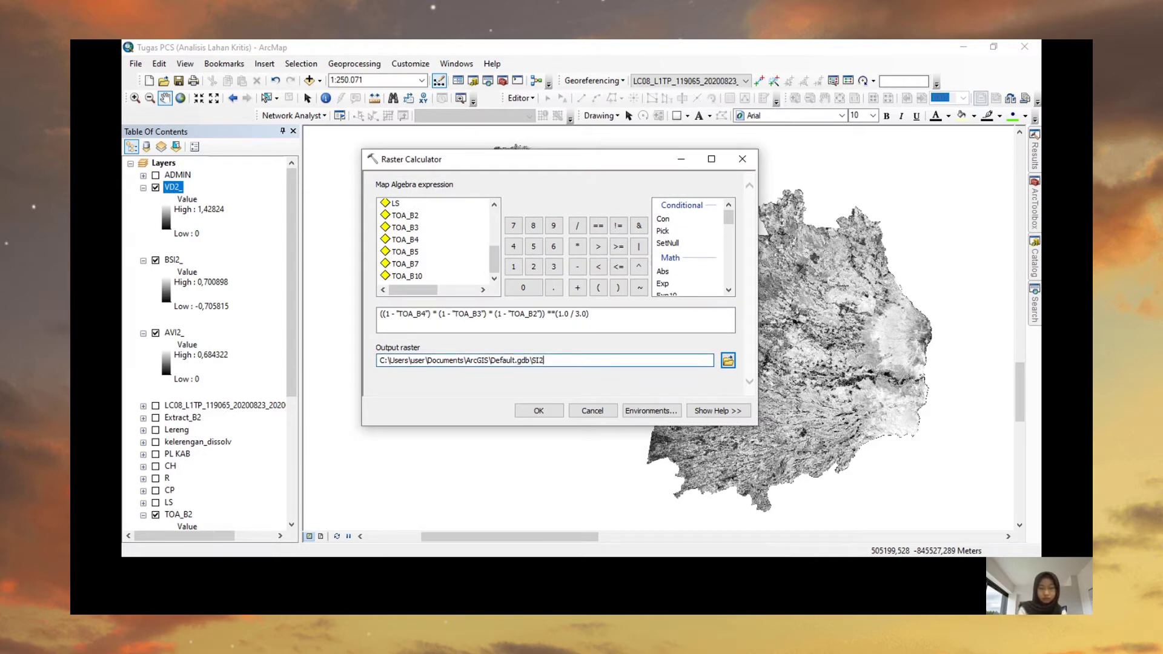
pyautogui.click(547, 415)
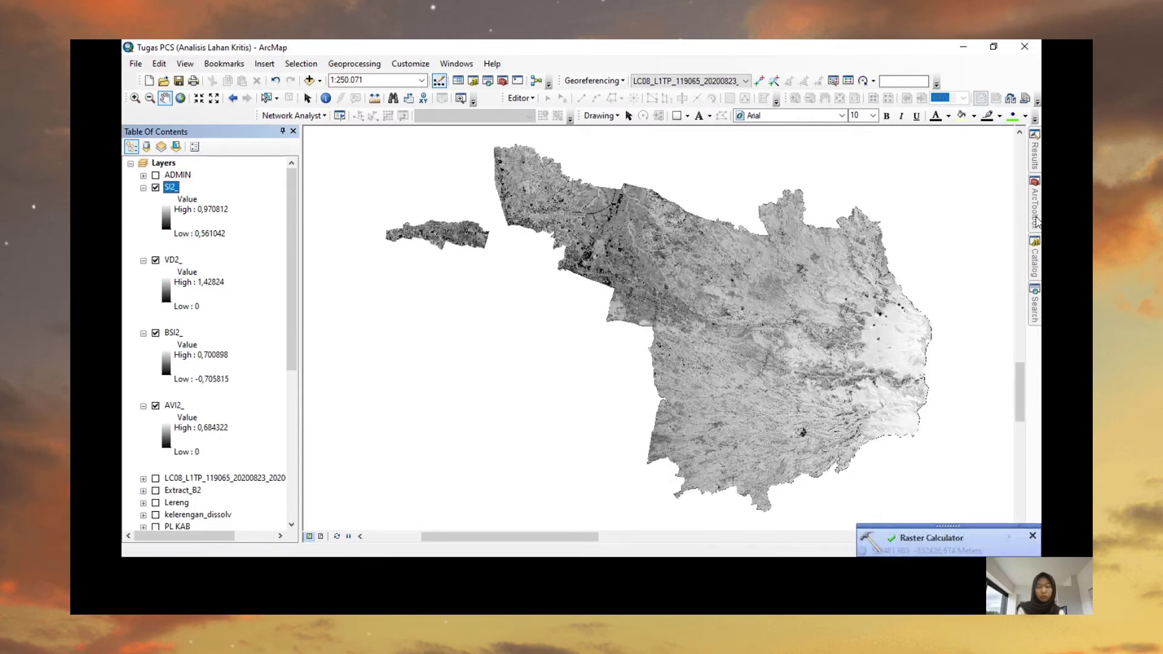
# Open the Raster Calculator again and start a new map algebra expression with the constant 0.10033
pyautogui.moveTo(1036, 221)
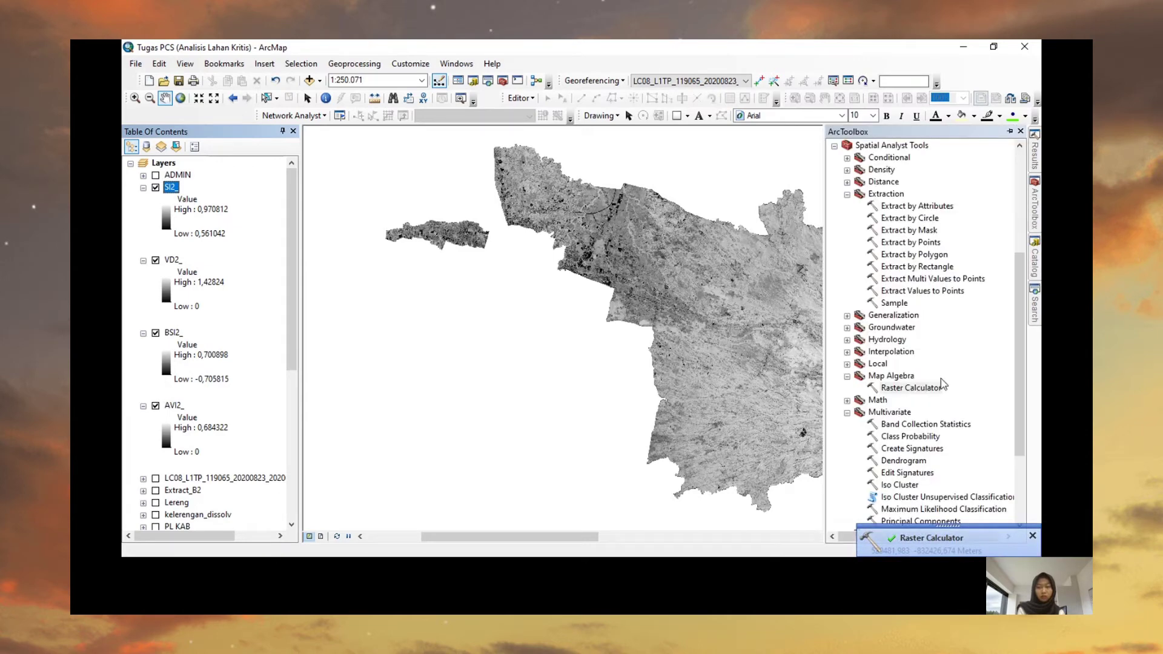
pyautogui.doubleClick(900, 388)
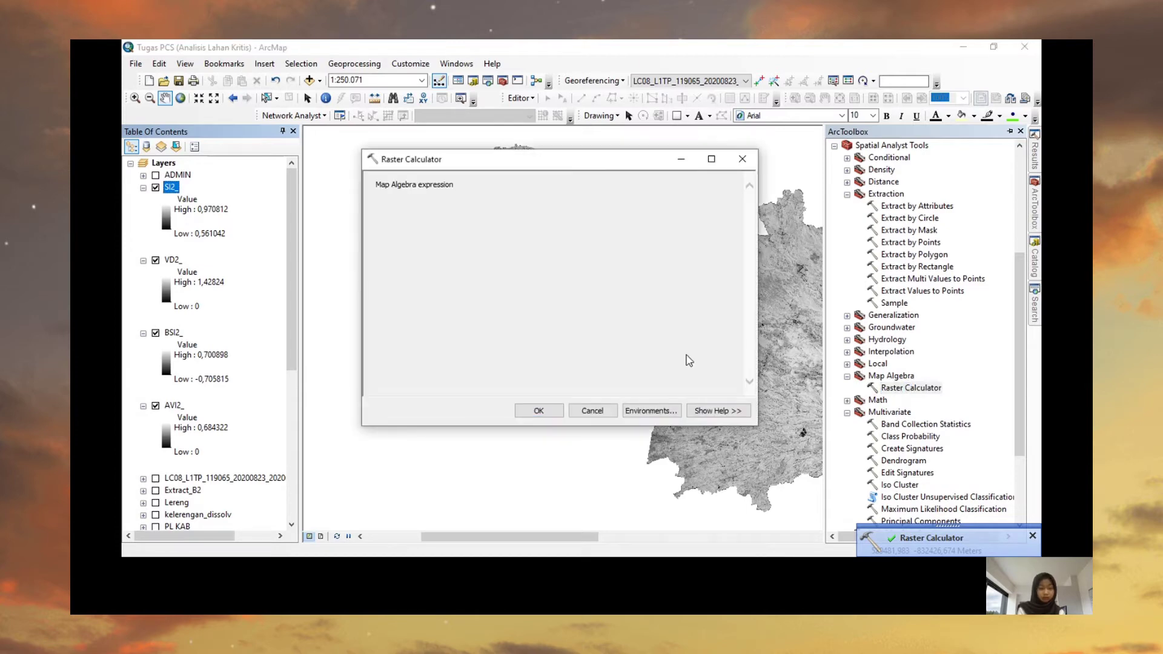
pyautogui.click(516, 319)
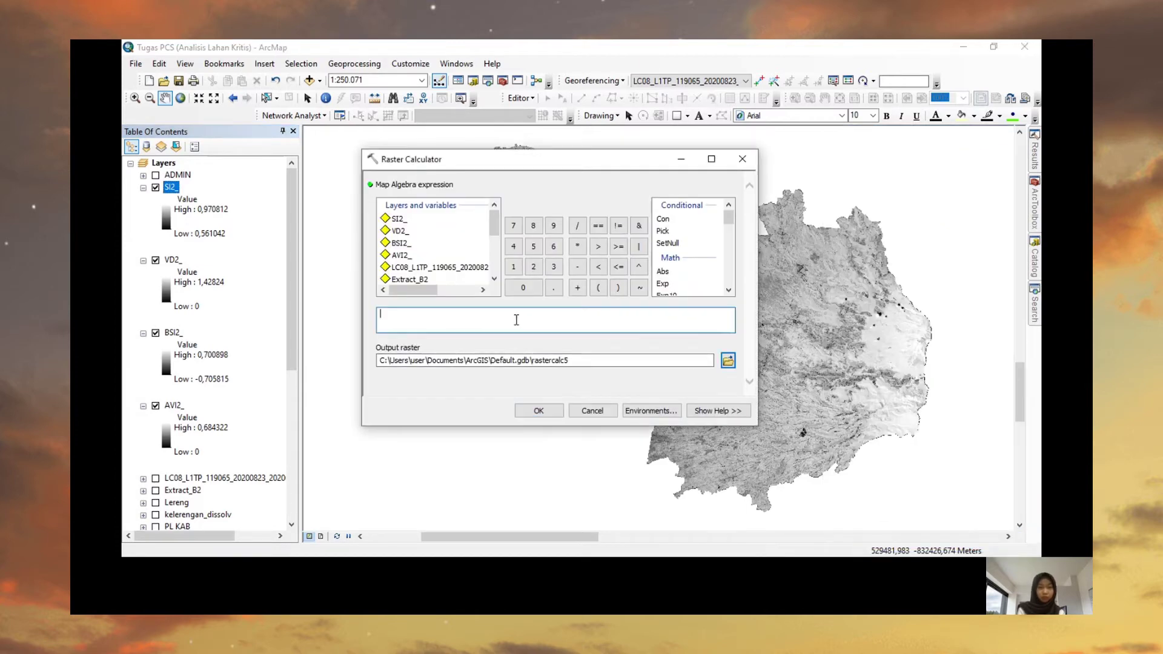
pyautogui.click(533, 291)
pyautogui.click(553, 289)
pyautogui.click(511, 270)
pyautogui.click(531, 289)
pyautogui.click(531, 289)
pyautogui.click(554, 267)
pyautogui.click(554, 268)
# Extend the expression with a plus sign, two opening brackets and the value 22.00180
pyautogui.click(598, 287)
pyautogui.click(598, 287)
pyautogui.click(533, 267)
pyautogui.click(533, 266)
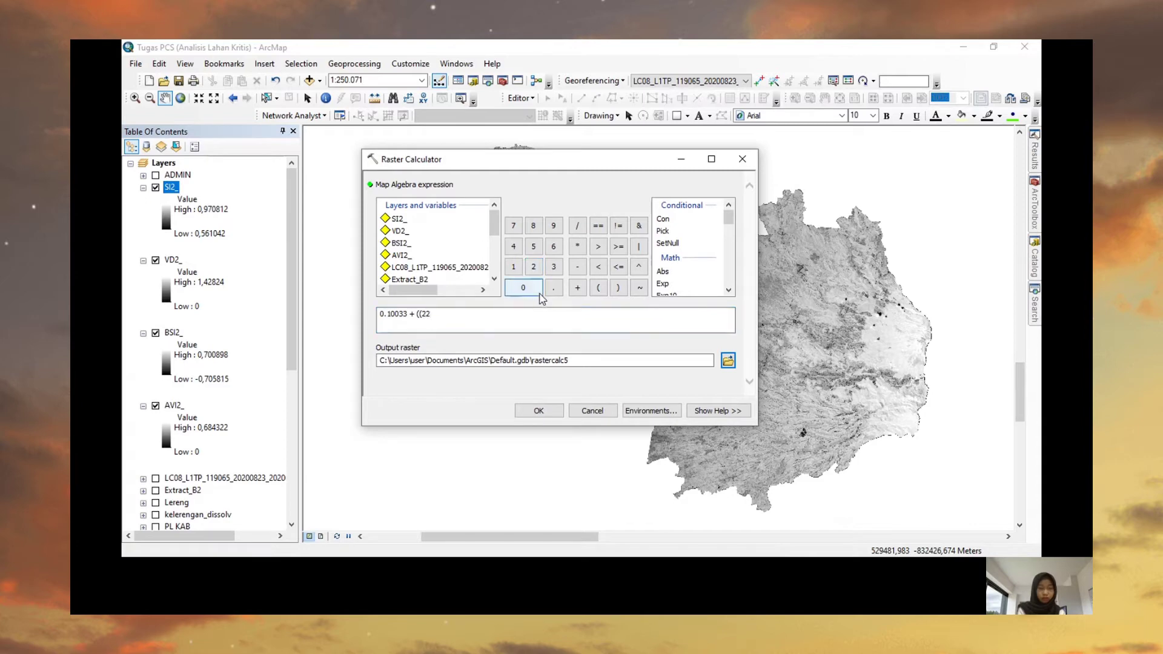
pyautogui.click(553, 288)
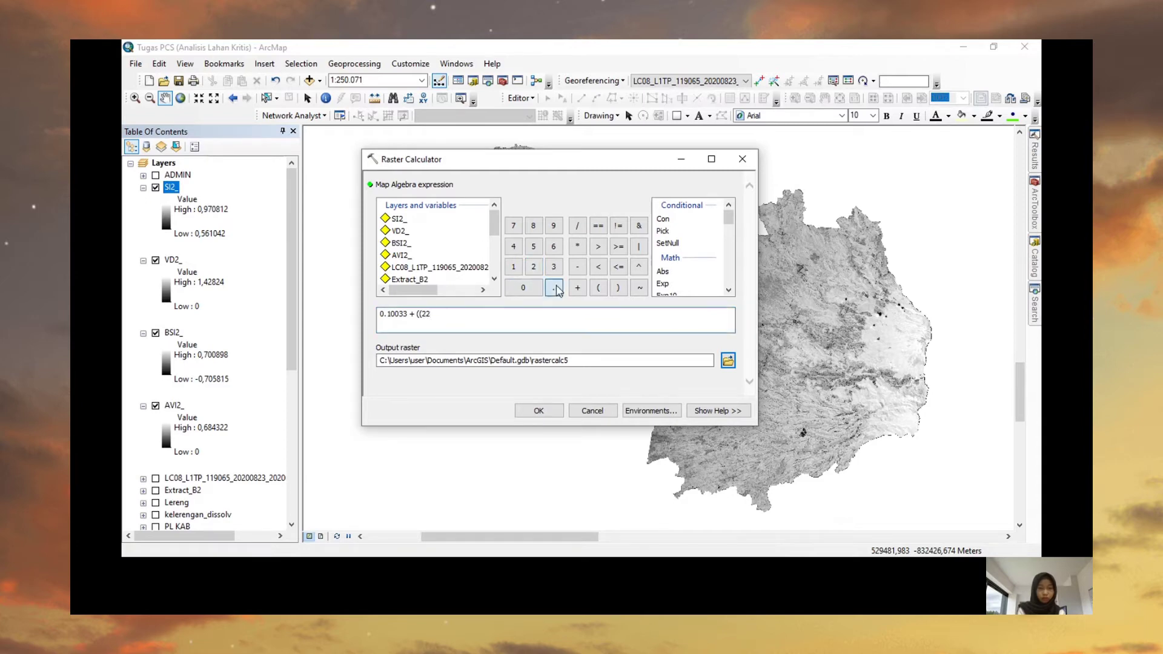
pyautogui.click(523, 288)
pyautogui.click(513, 267)
pyautogui.click(533, 225)
pyautogui.click(523, 288)
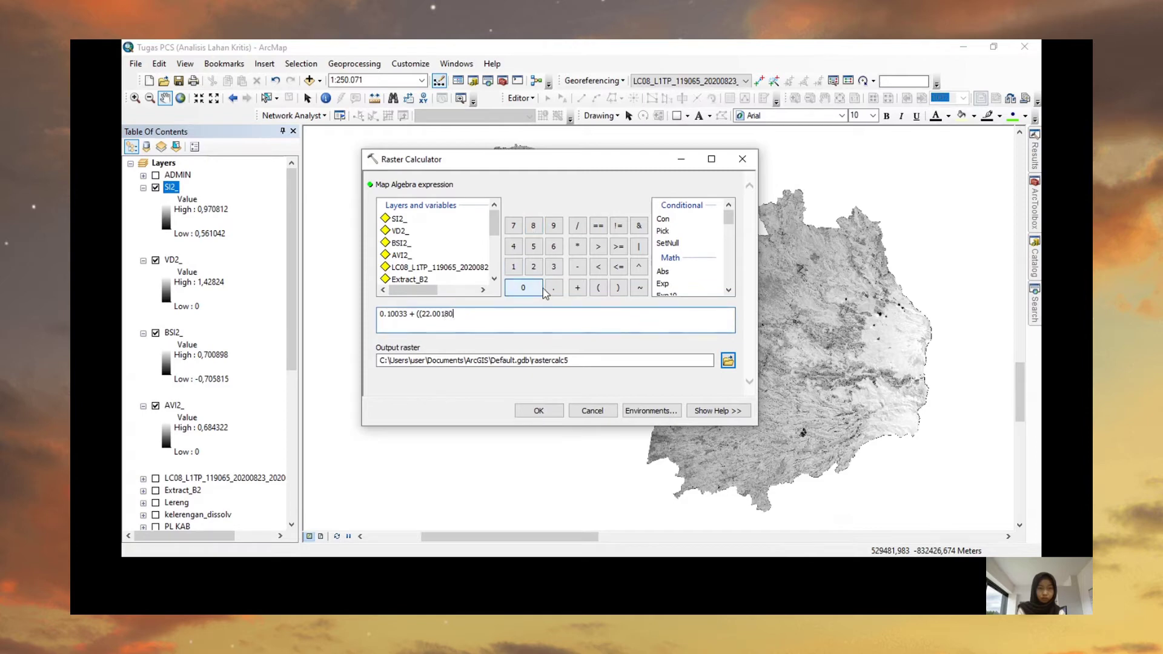
# Subtract 0.10033 from 22.00180 and close the inner bracket of the expression
pyautogui.click(575, 269)
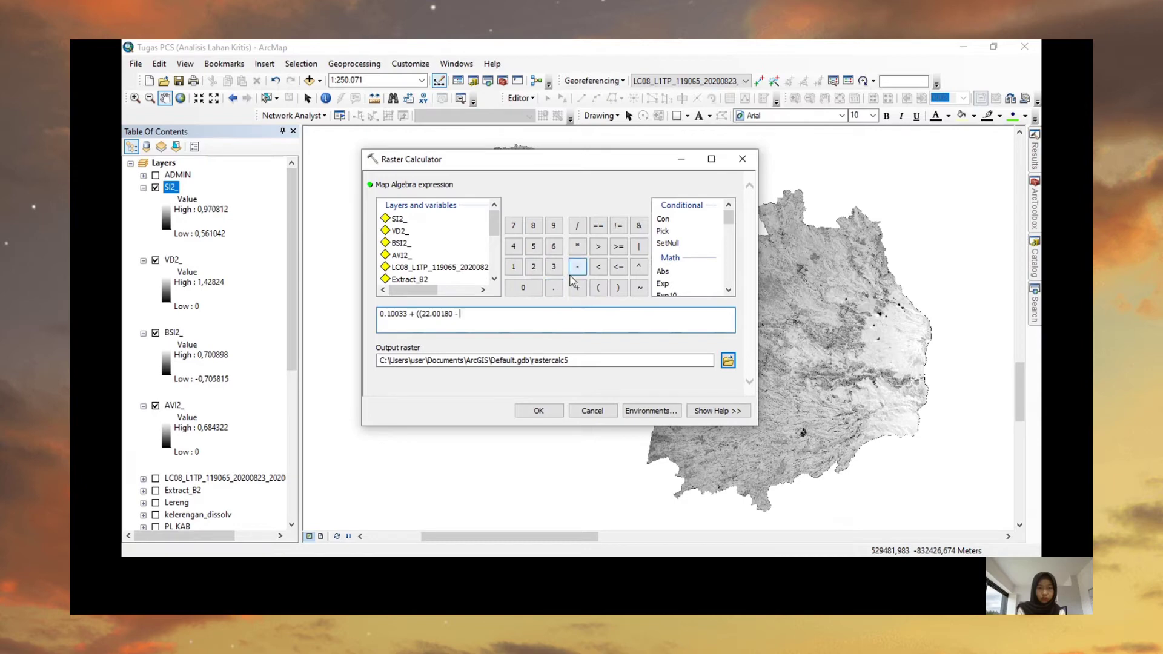
pyautogui.click(523, 288)
pyautogui.click(553, 288)
pyautogui.click(513, 266)
pyautogui.click(524, 289)
pyautogui.click(523, 288)
pyautogui.click(553, 267)
pyautogui.click(553, 267)
pyautogui.click(618, 288)
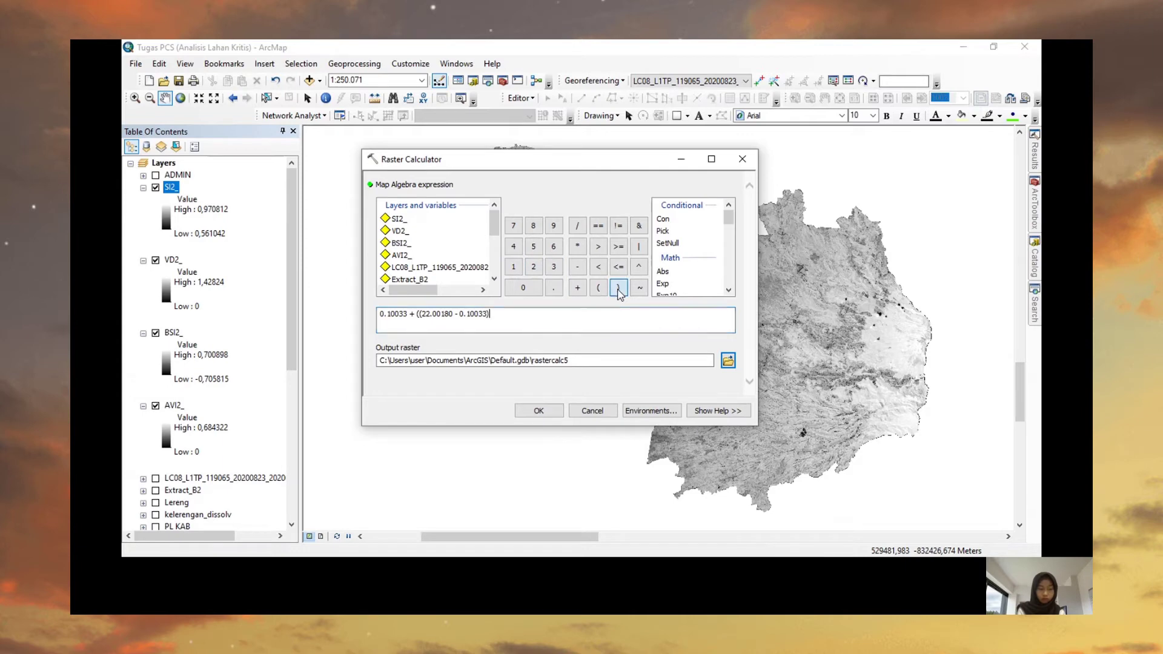
# Divide the bracketed difference (22.00180 - 0.10033) by 65535
pyautogui.click(577, 226)
pyautogui.click(598, 288)
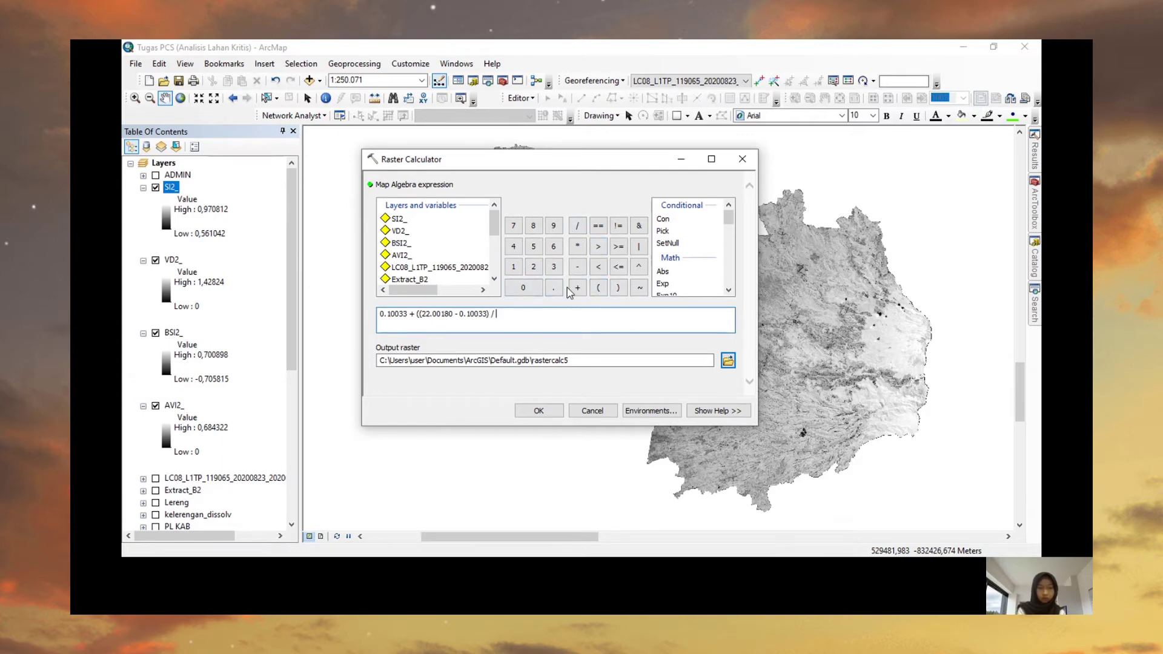
pyautogui.click(553, 247)
pyautogui.click(532, 248)
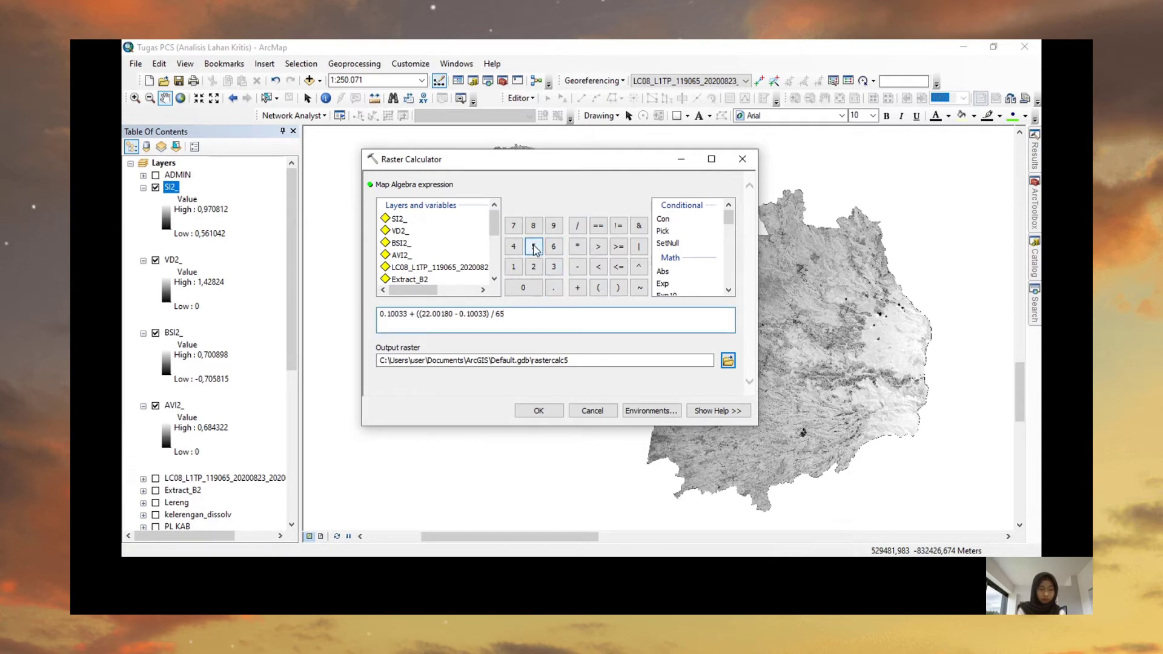
pyautogui.click(533, 247)
pyautogui.click(553, 267)
pyautogui.click(533, 247)
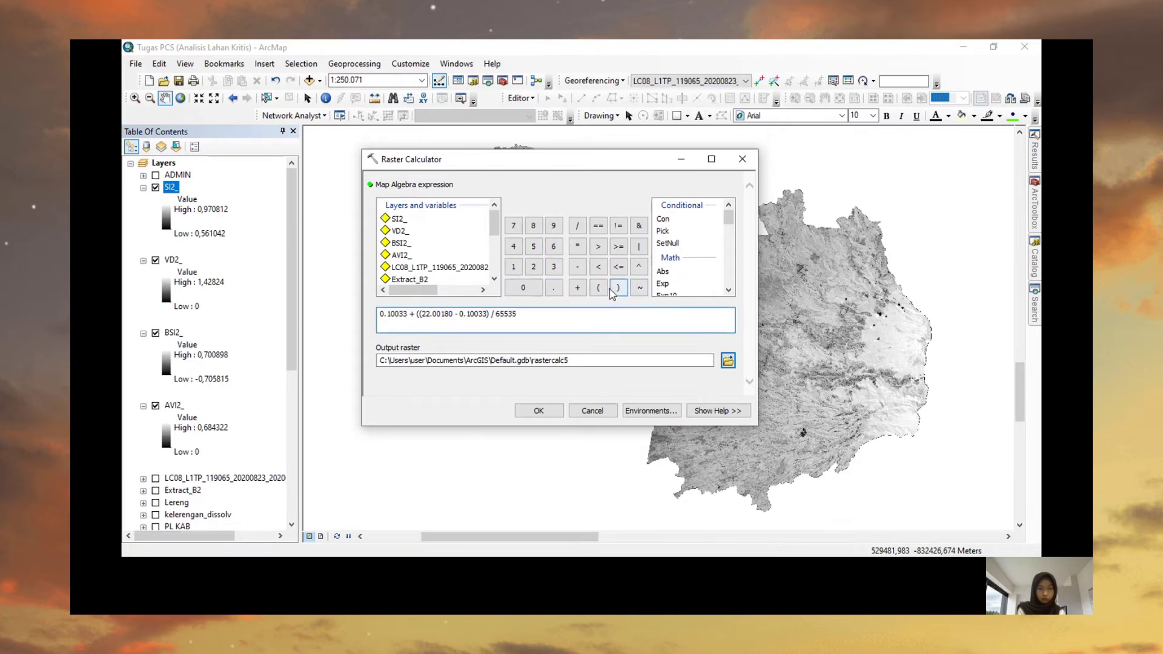
# Close the outer bracket and multiply the quotient by the TOA_B10 layer
pyautogui.click(577, 246)
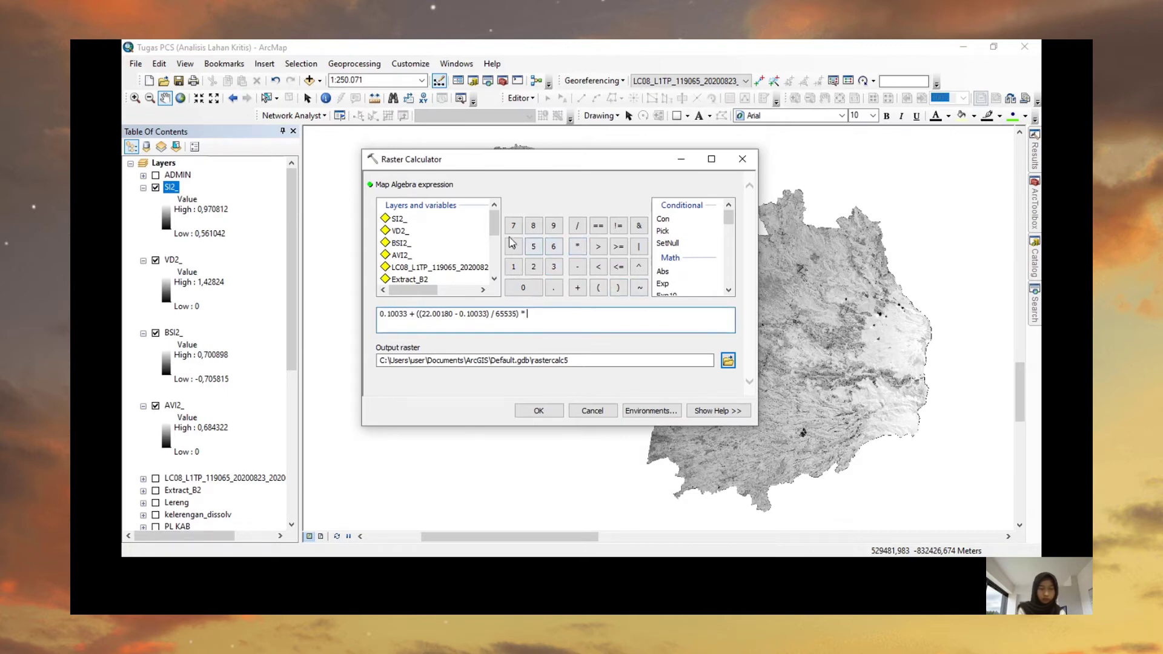
pyautogui.scroll(-5, 475, 241)
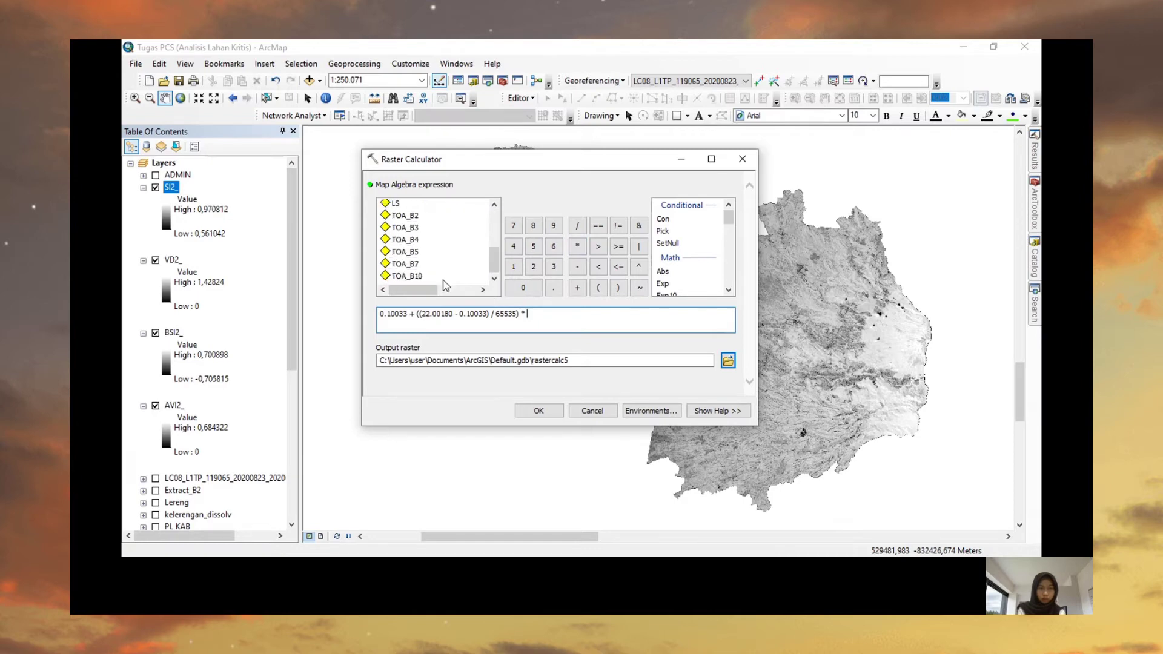
pyautogui.doubleClick(407, 276)
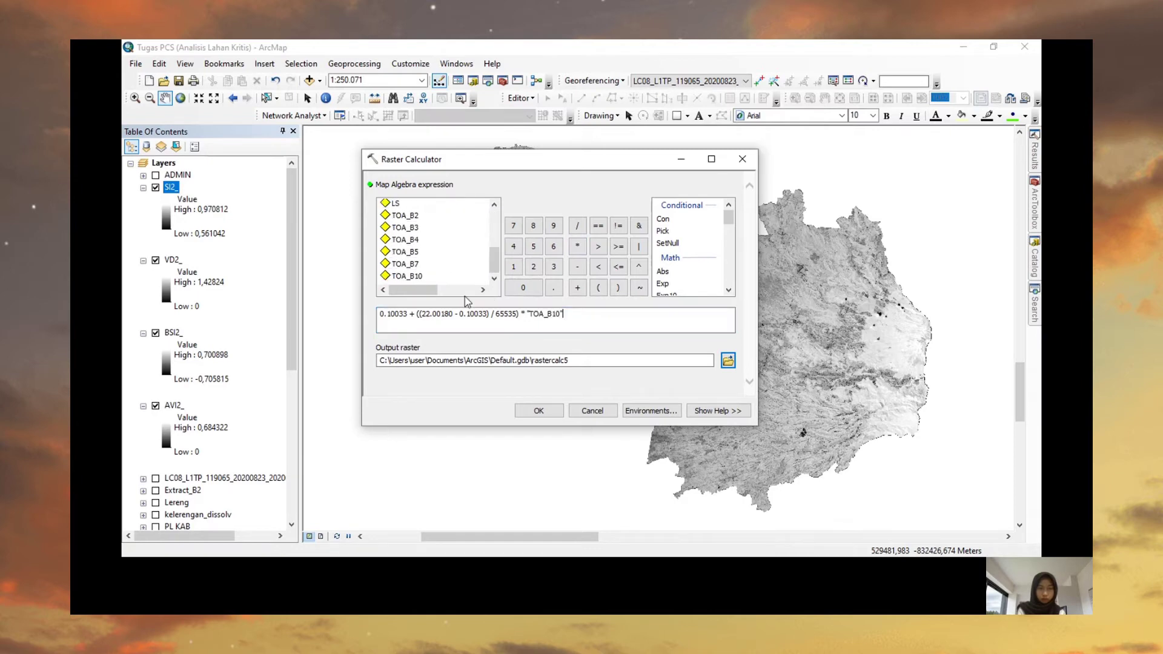
# Name the output raster TI2_ in Default.gdb and run the raster calculation
pyautogui.click(578, 361)
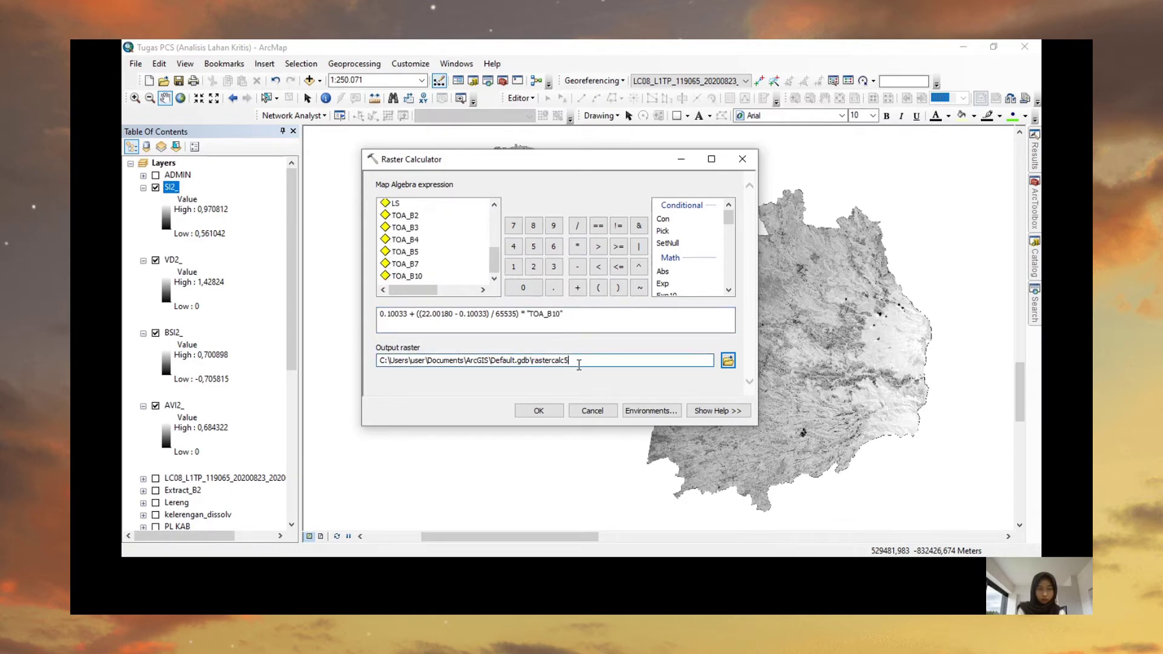
pyautogui.moveTo(572, 361); pyautogui.dragTo(545, 362)
pyautogui.write('TI')
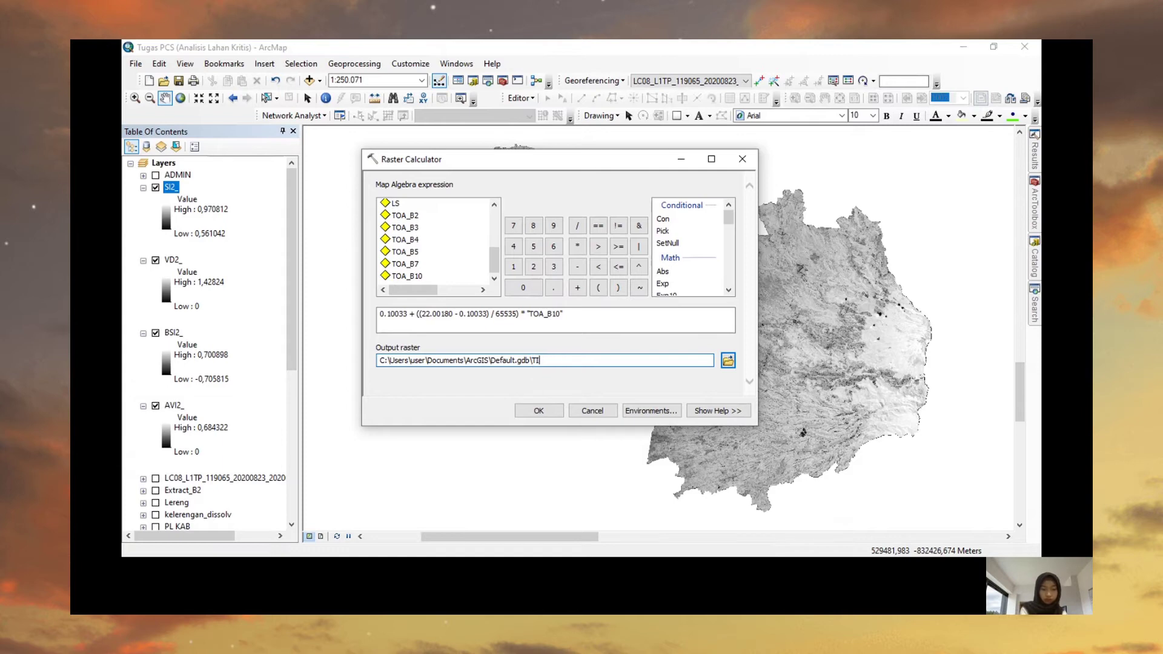
pyautogui.write('2_')
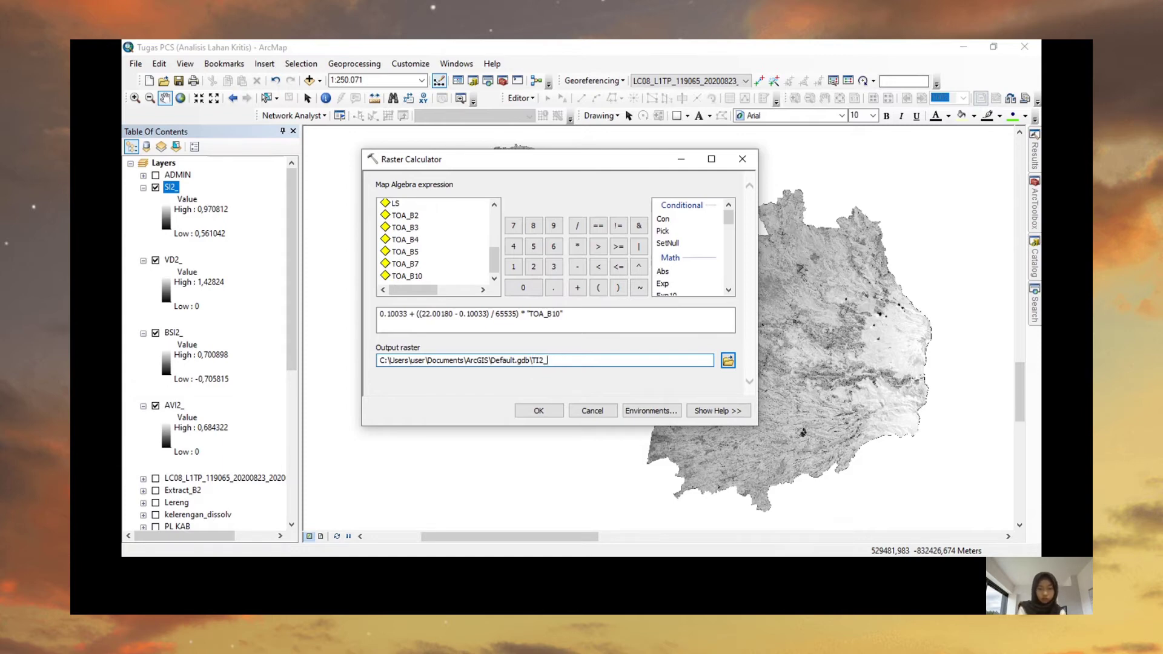
pyautogui.click(538, 412)
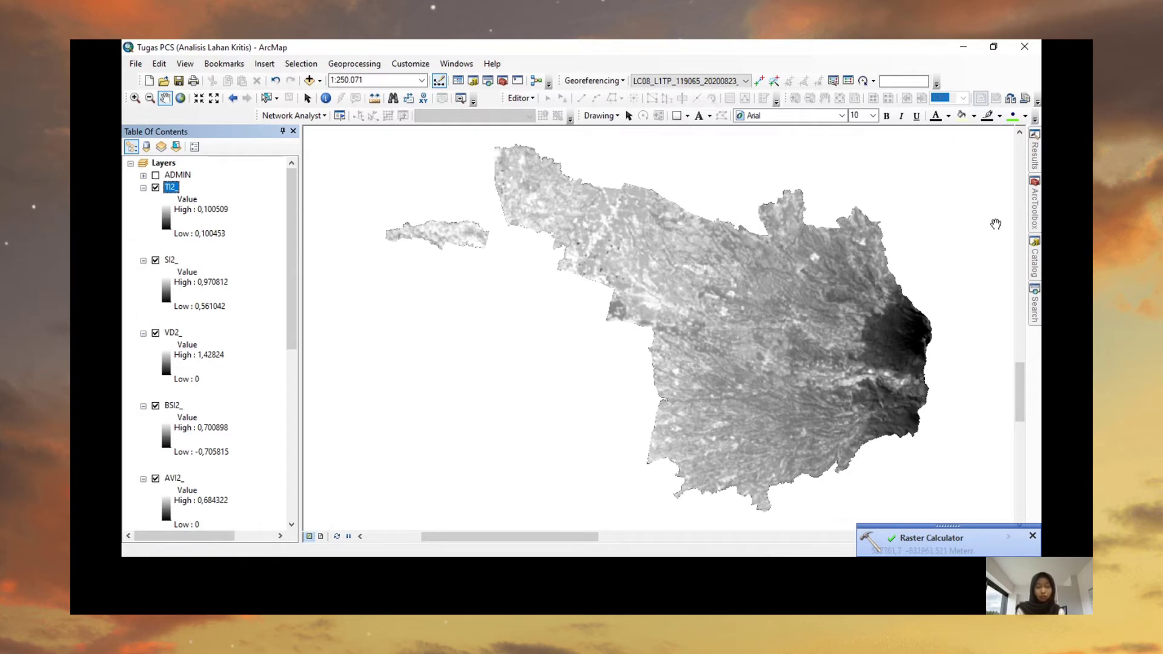
# Open the Principal Components tool from the Multivariate toolset and add TI2_ and SI2_ as input raster bands
pyautogui.moveTo(1035, 209)
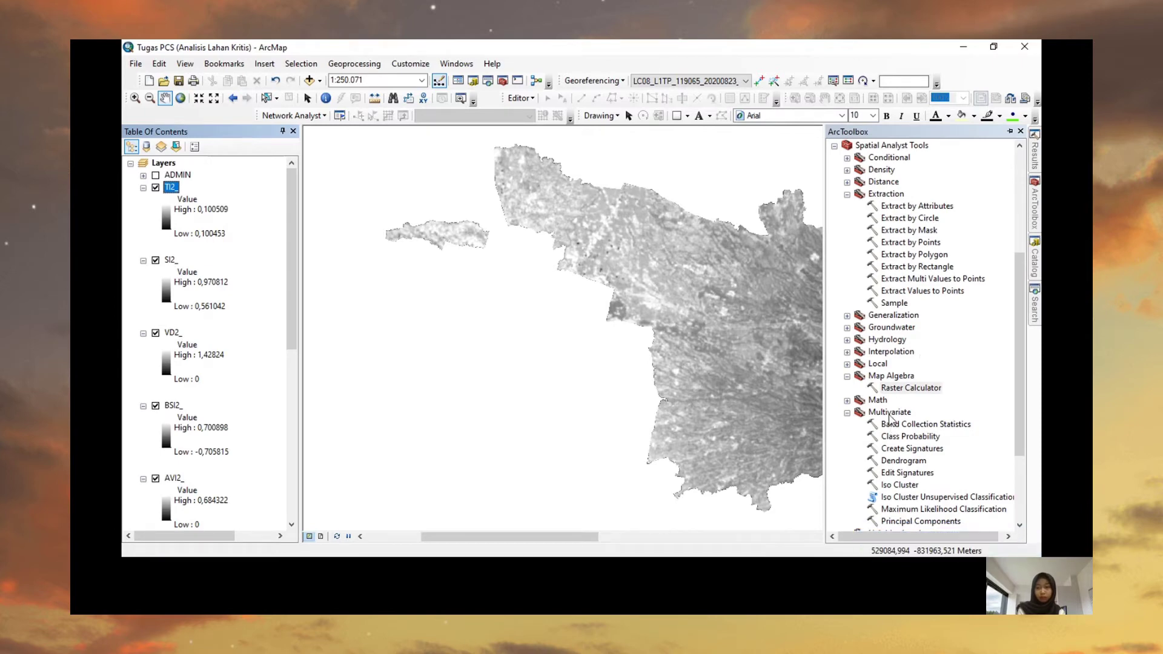
pyautogui.doubleClick(898, 522)
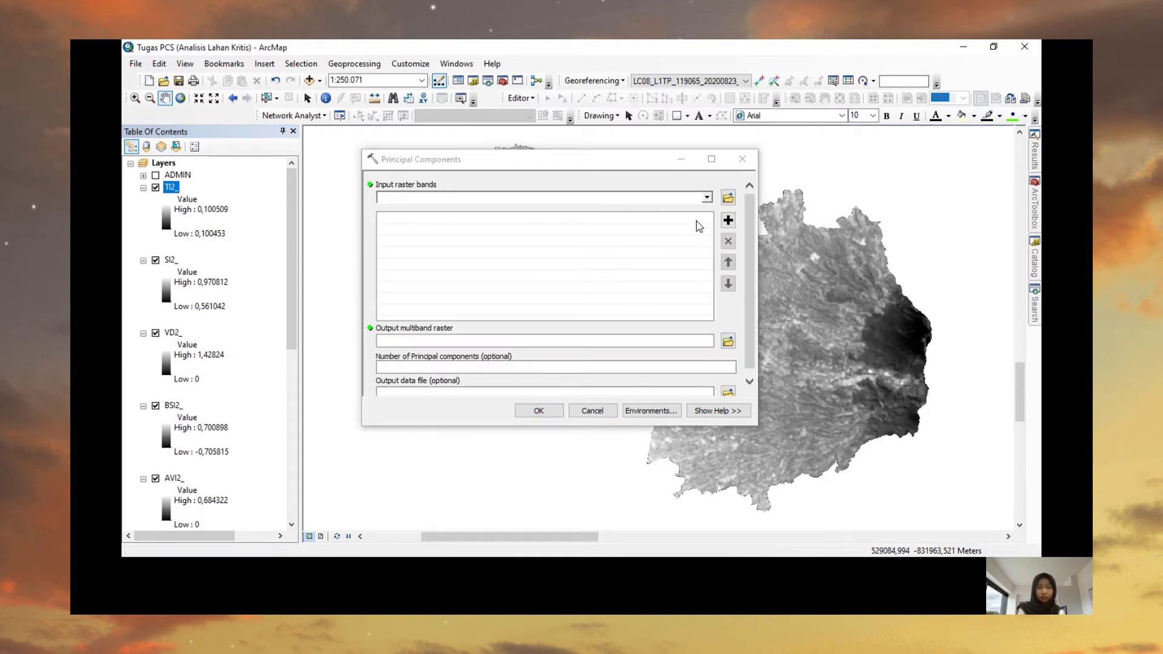
pyautogui.click(707, 199)
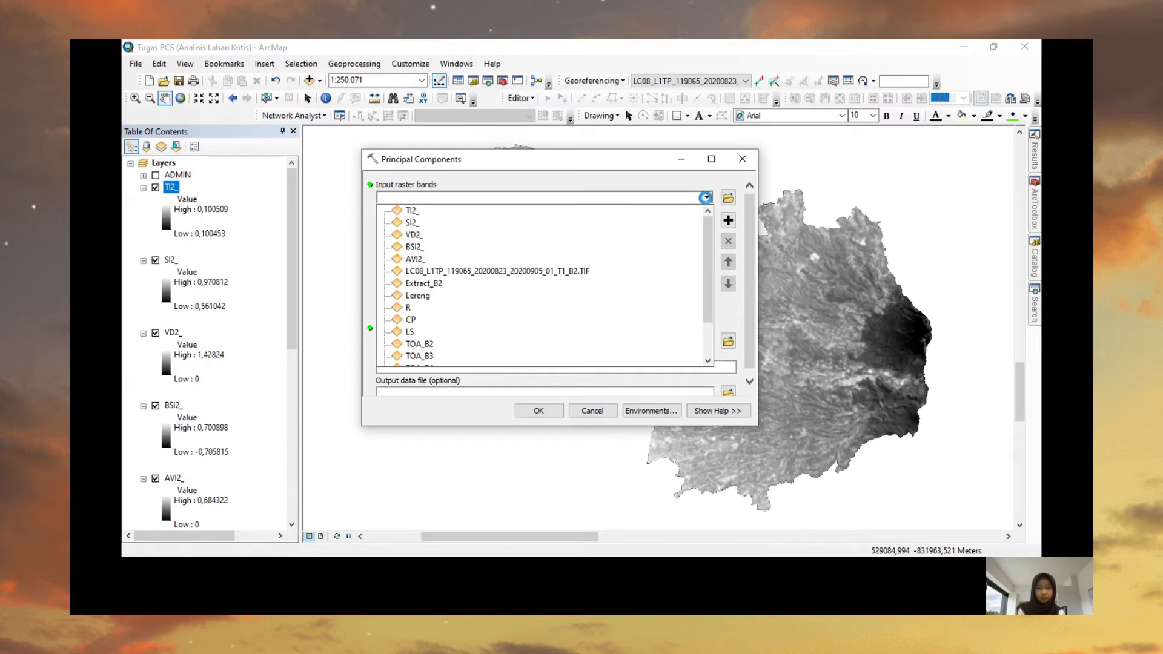
pyautogui.click(707, 198)
pyautogui.click(418, 223)
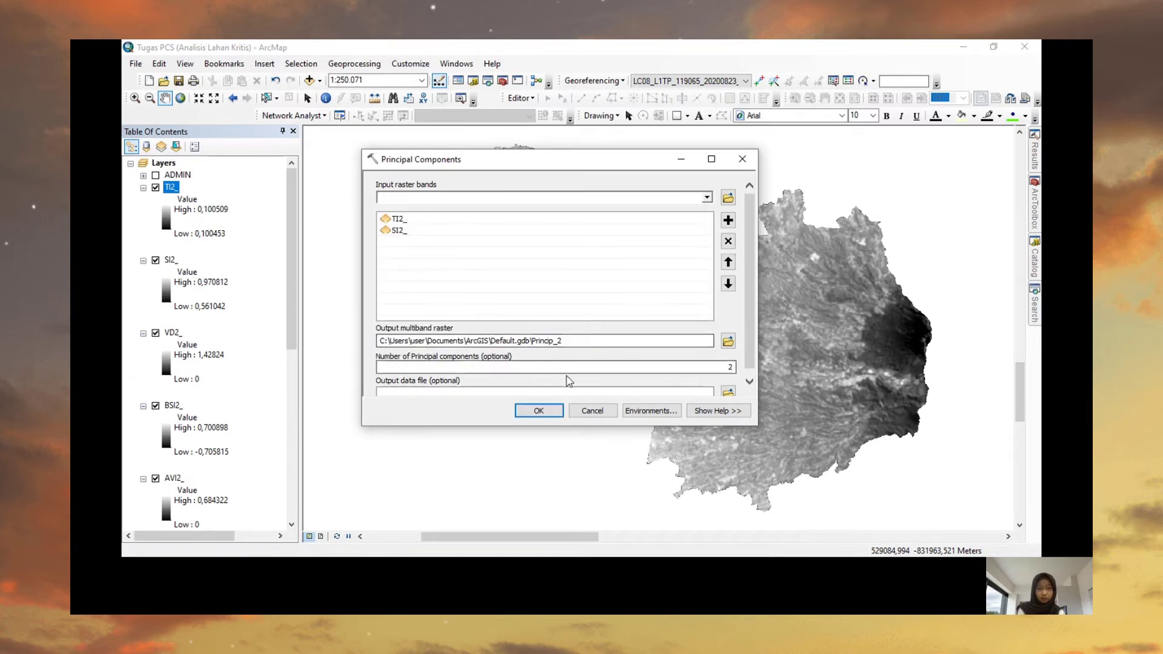
# Name the output multiband raster SSI2_ in Default.gdb and run the Principal Components analysis
pyautogui.moveTo(573, 341); pyautogui.dragTo(533, 340)
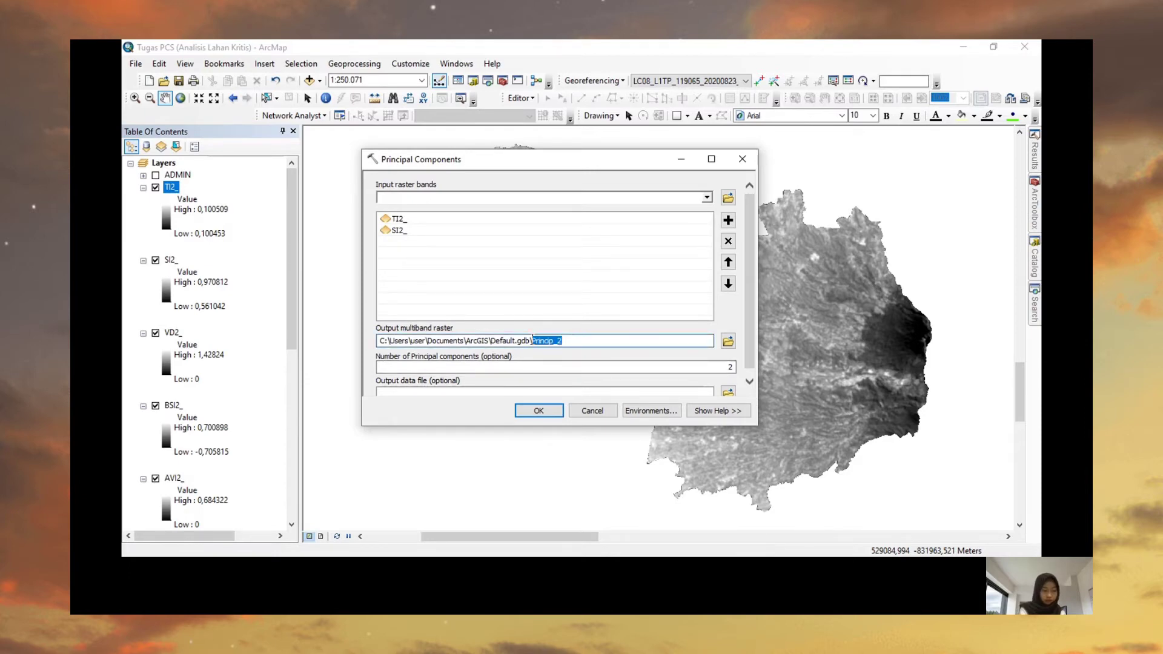
pyautogui.write('SI2_')
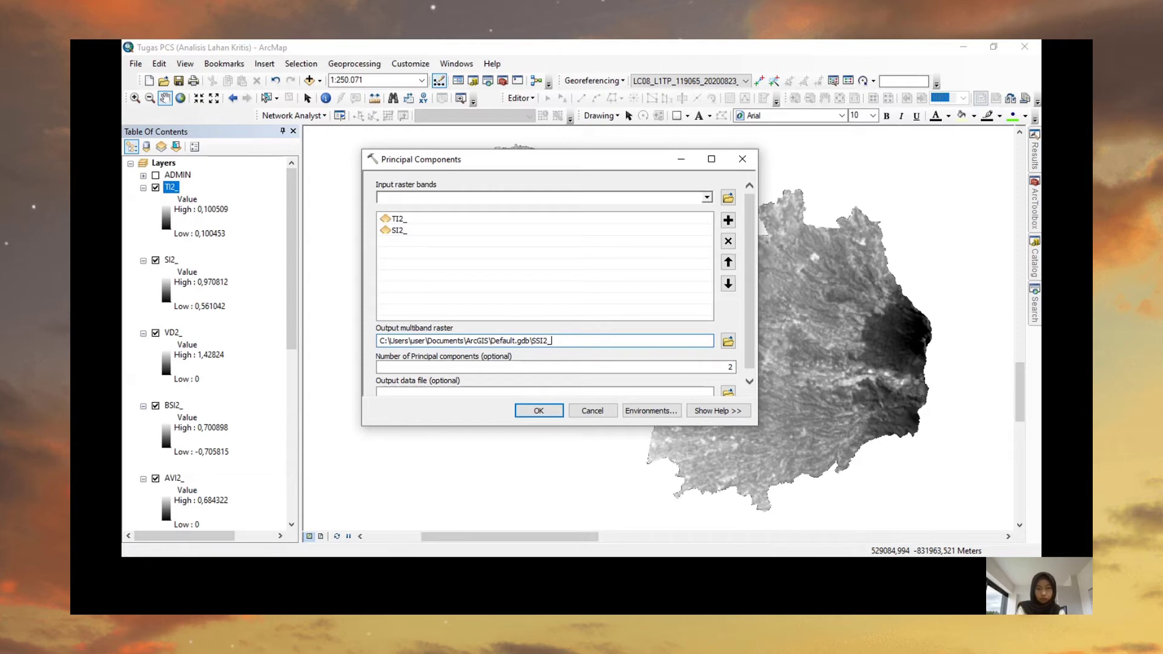
pyautogui.click(551, 414)
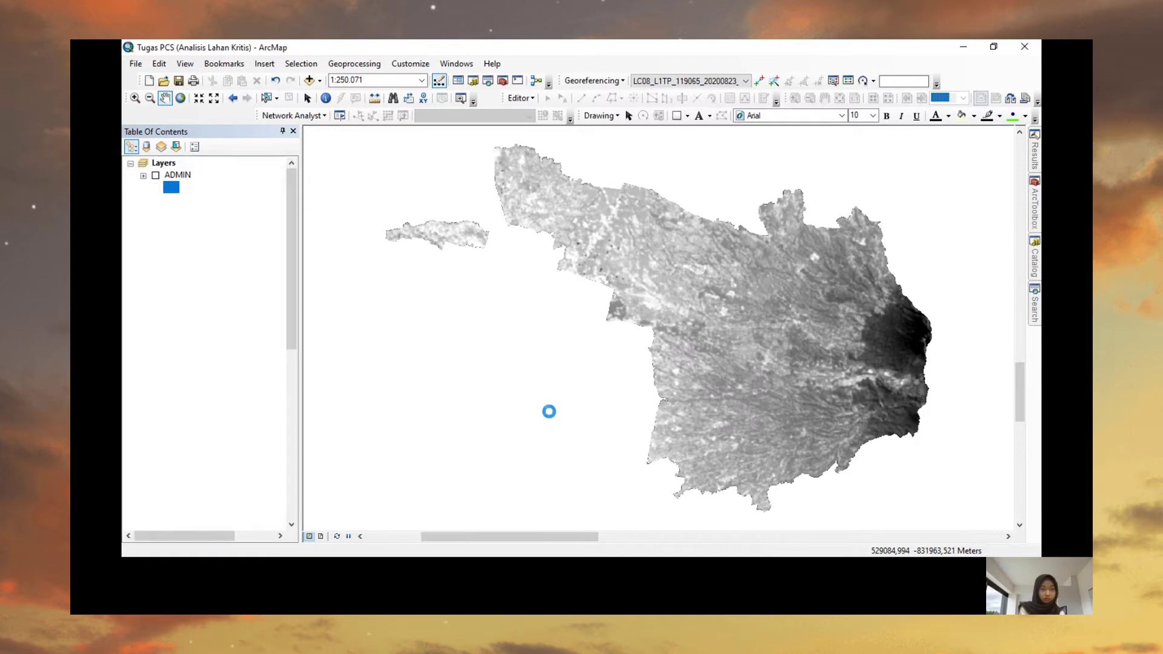
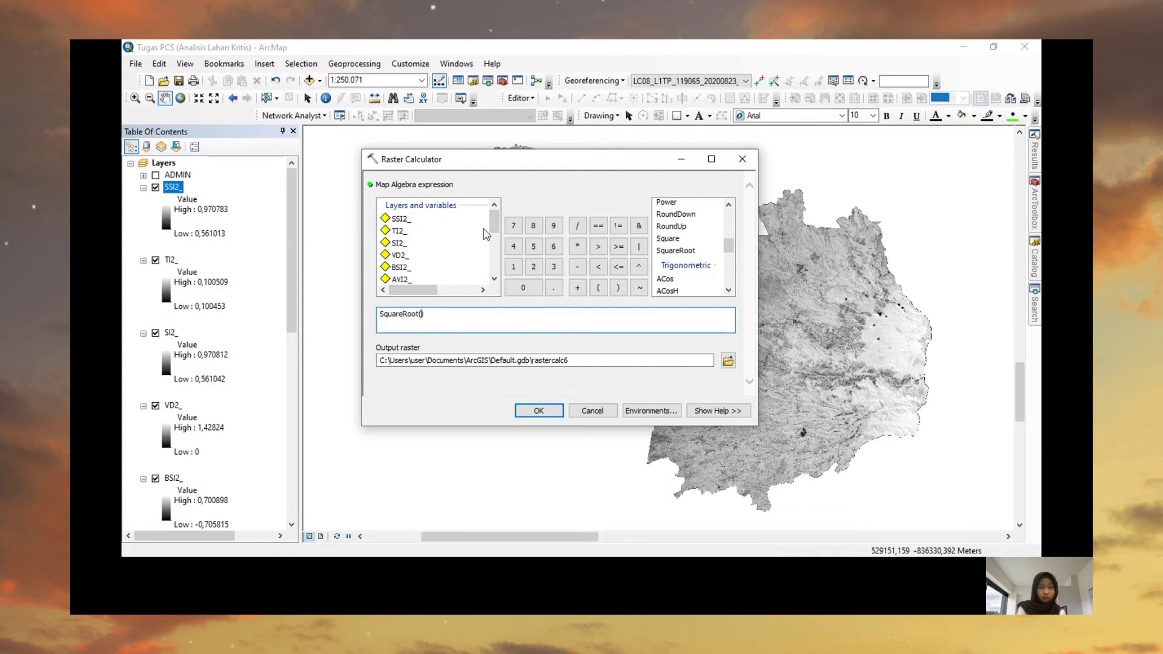
# Fill the SquareRoot function's brackets with the product of the SSI2_ and VD2_ layers plus 1
pyautogui.doubleClick(407, 219)
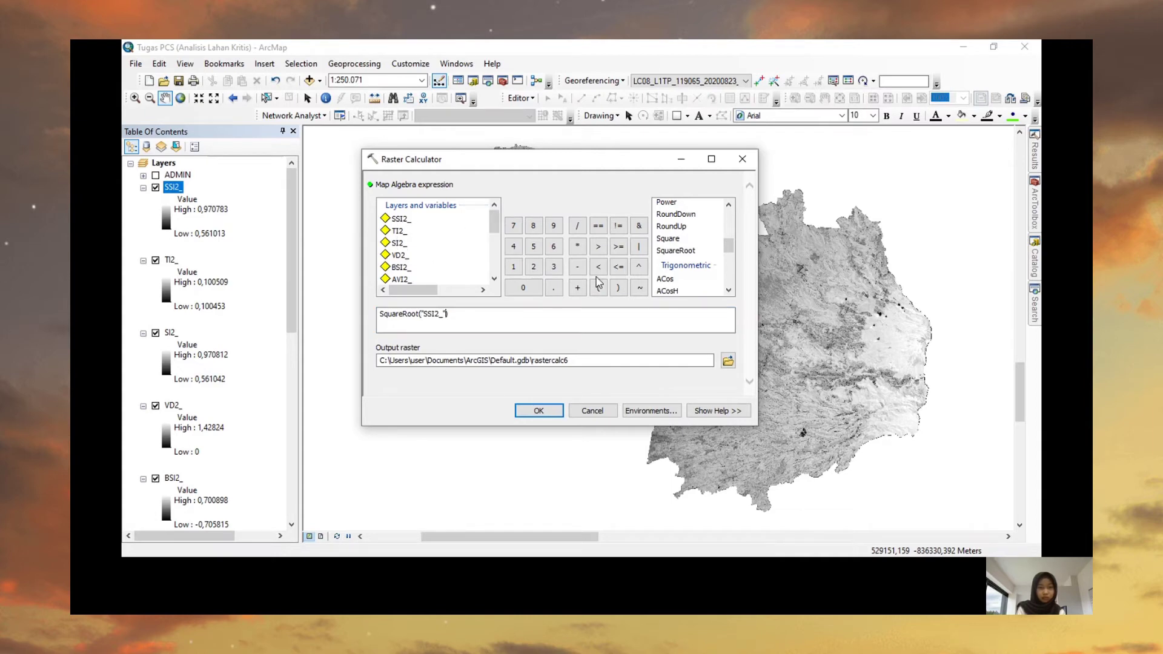
pyautogui.click(577, 246)
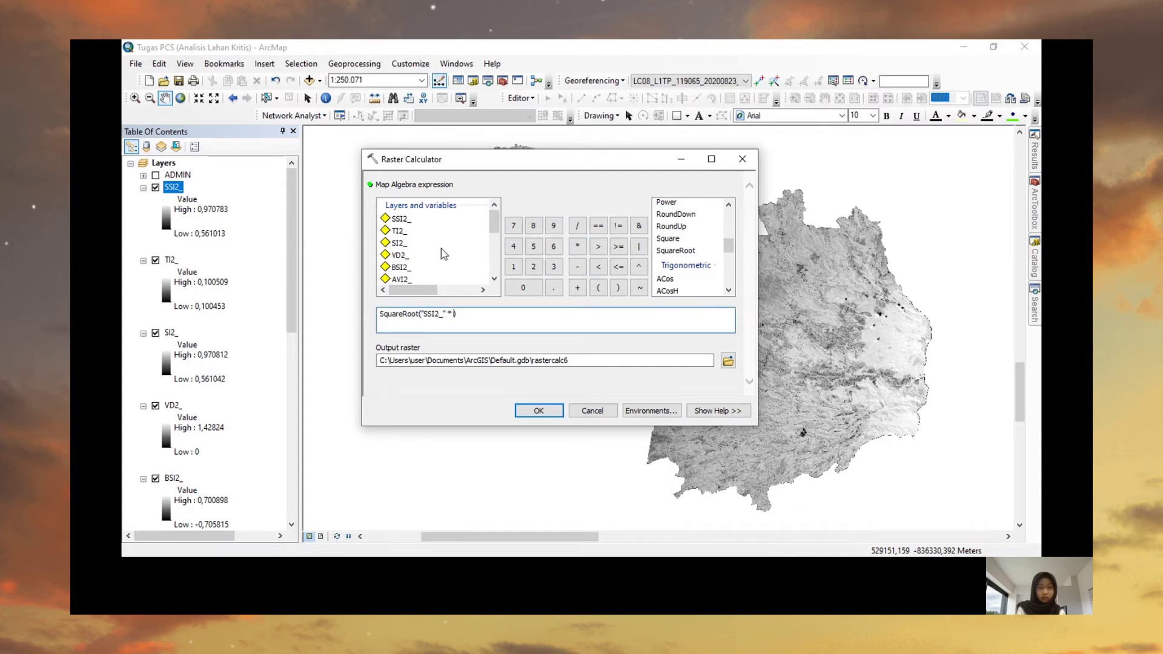
pyautogui.doubleClick(397, 255)
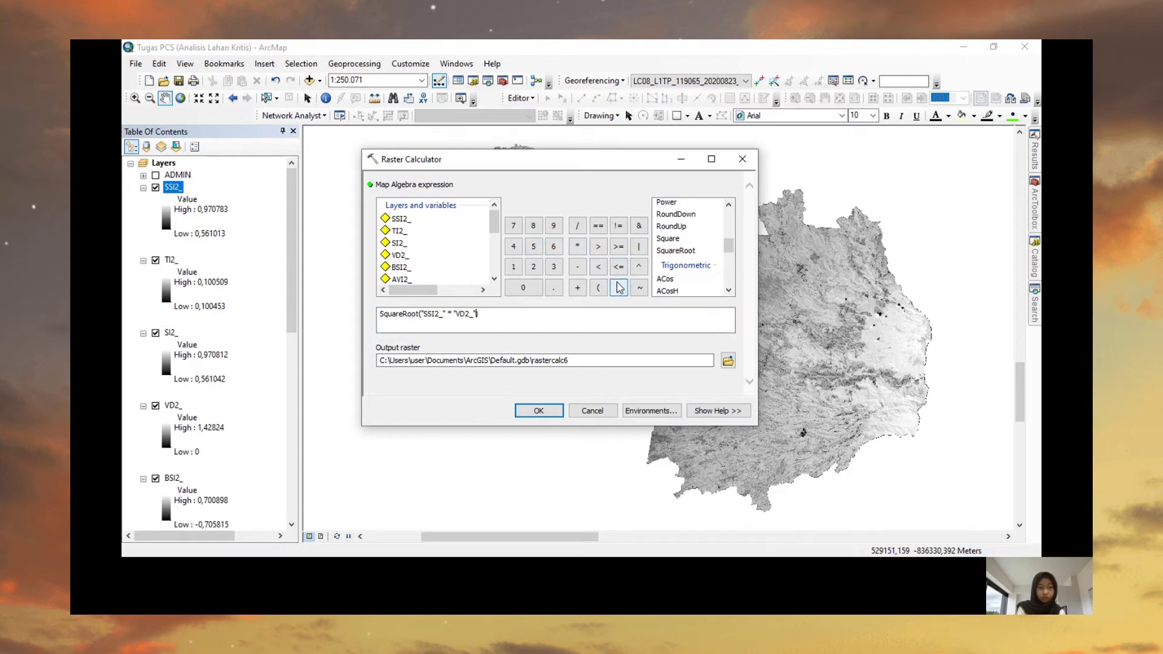
pyautogui.click(577, 288)
pyautogui.click(513, 267)
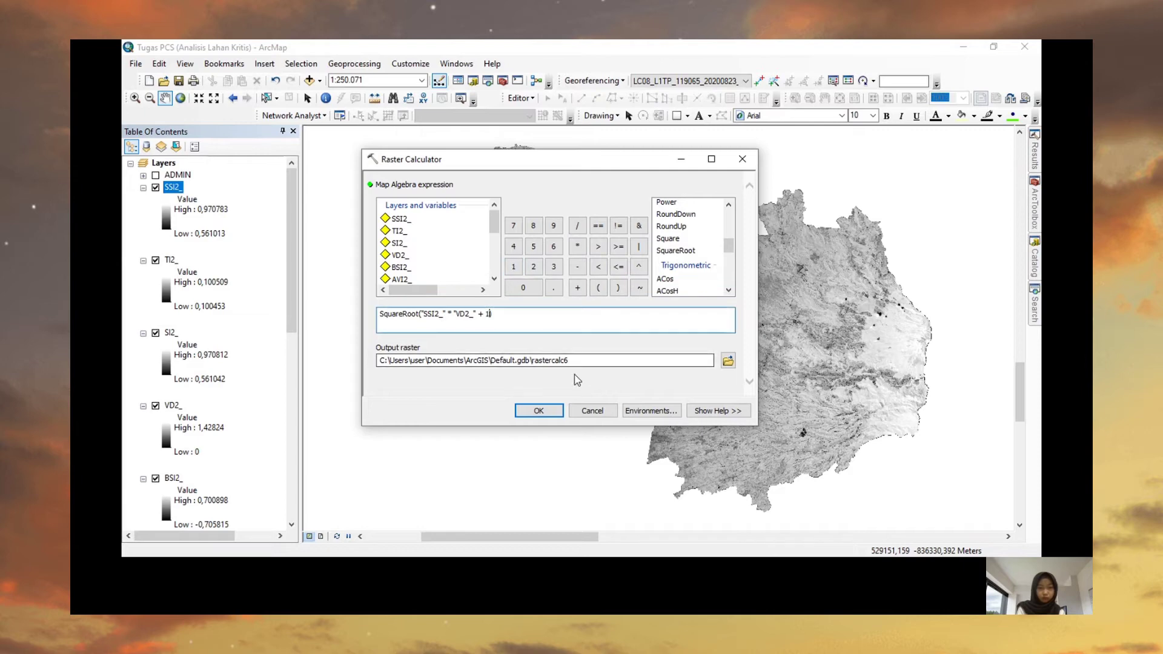
# Name the output raster FCD2_ in Default.gdb and run the raster calculation
pyautogui.moveTo(585, 362)
pyautogui.mouseDown()
pyautogui.moveTo(534, 362)
pyautogui.moveTo(569, 362)
pyautogui.mouseUp()
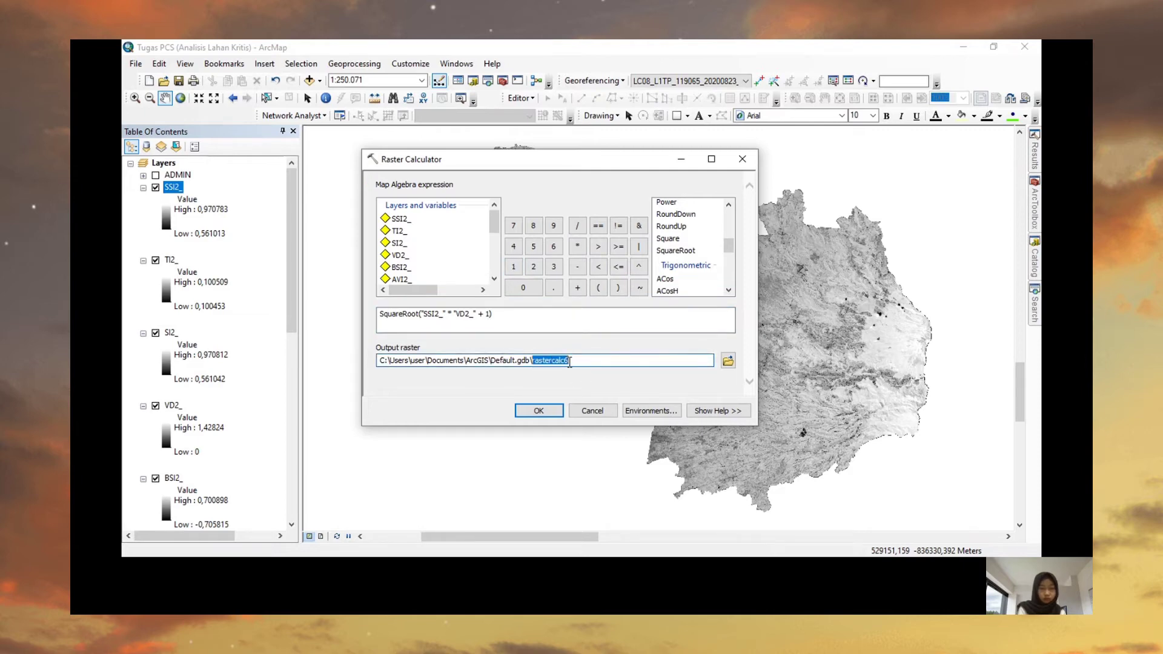
pyautogui.write('FCD')
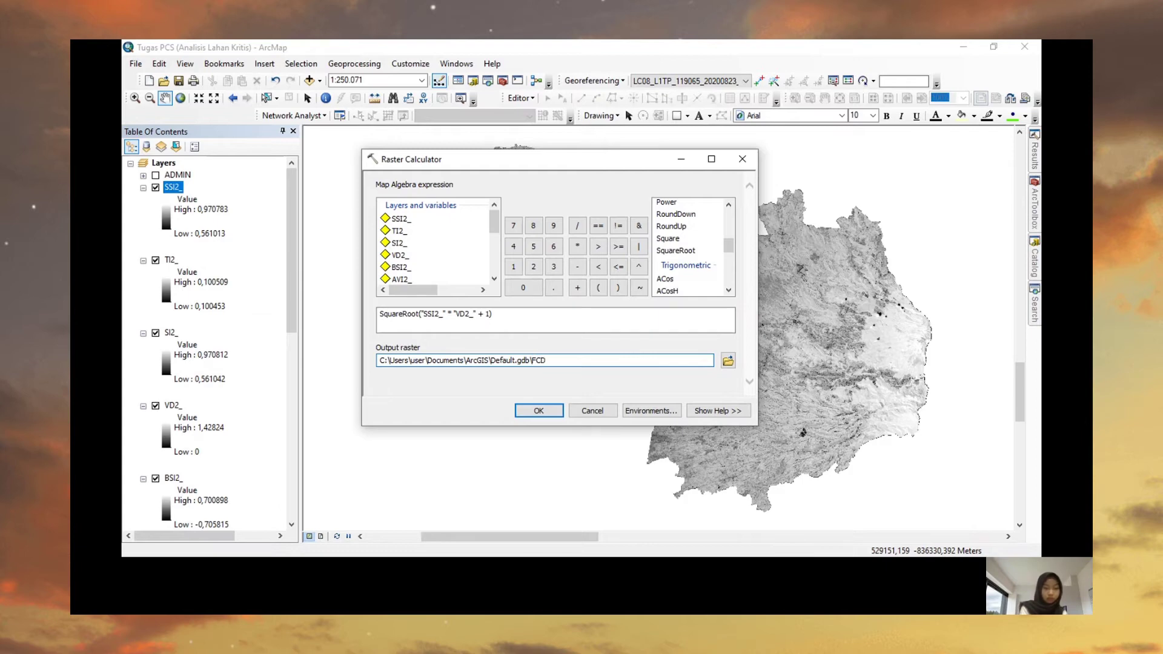
pyautogui.write('2_')
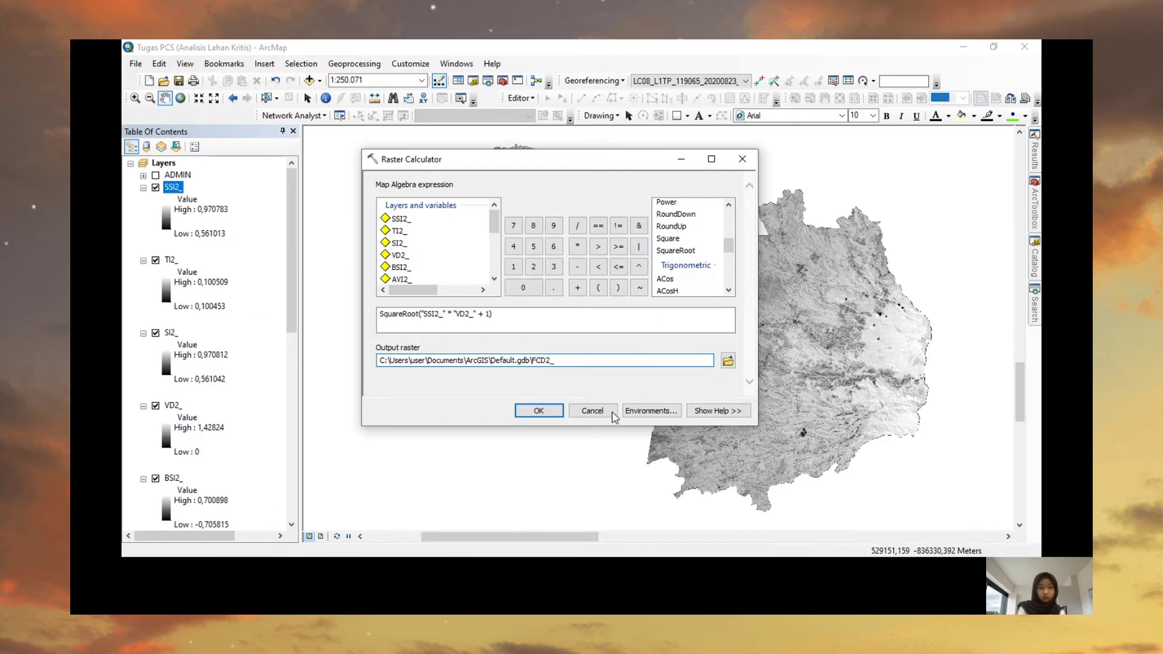
pyautogui.click(548, 411)
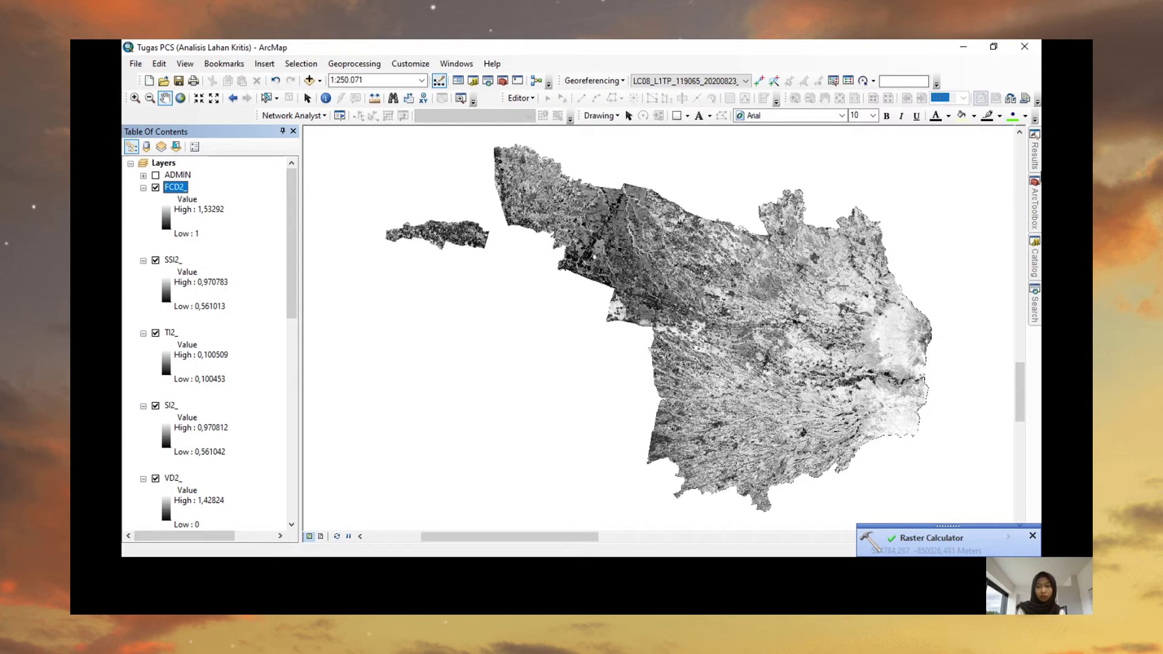
# Open the Reclassify tool from the Reclass toolset and choose FCD2_ as the input raster
pyautogui.moveTo(1037, 206)
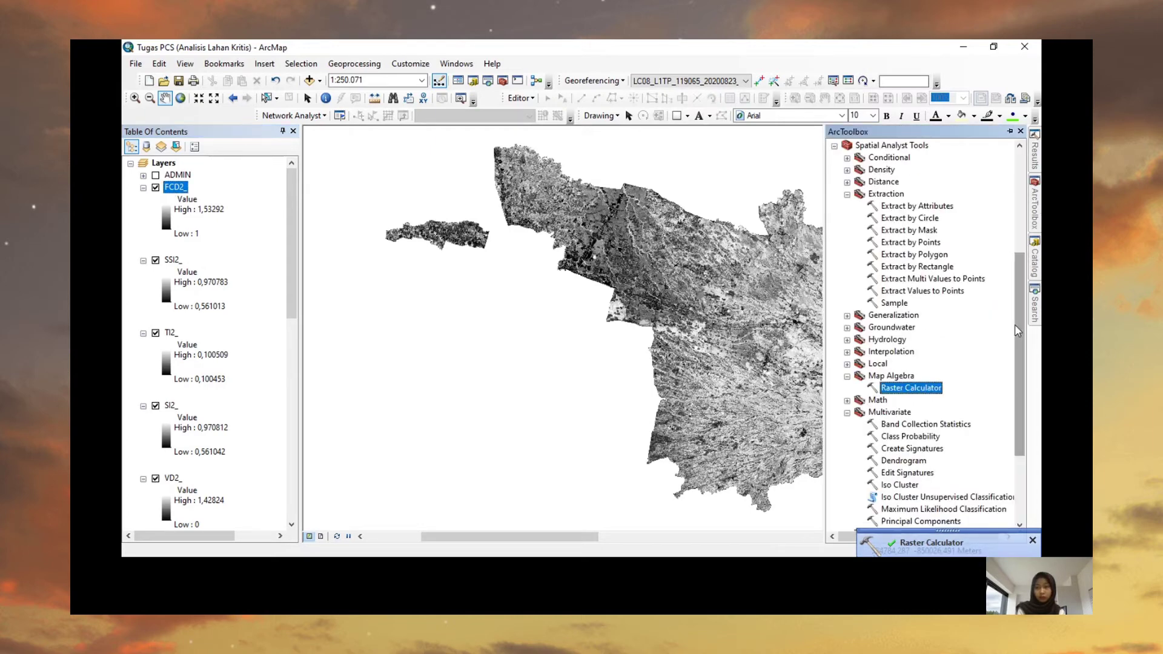
pyautogui.scroll(-3, 1015, 325)
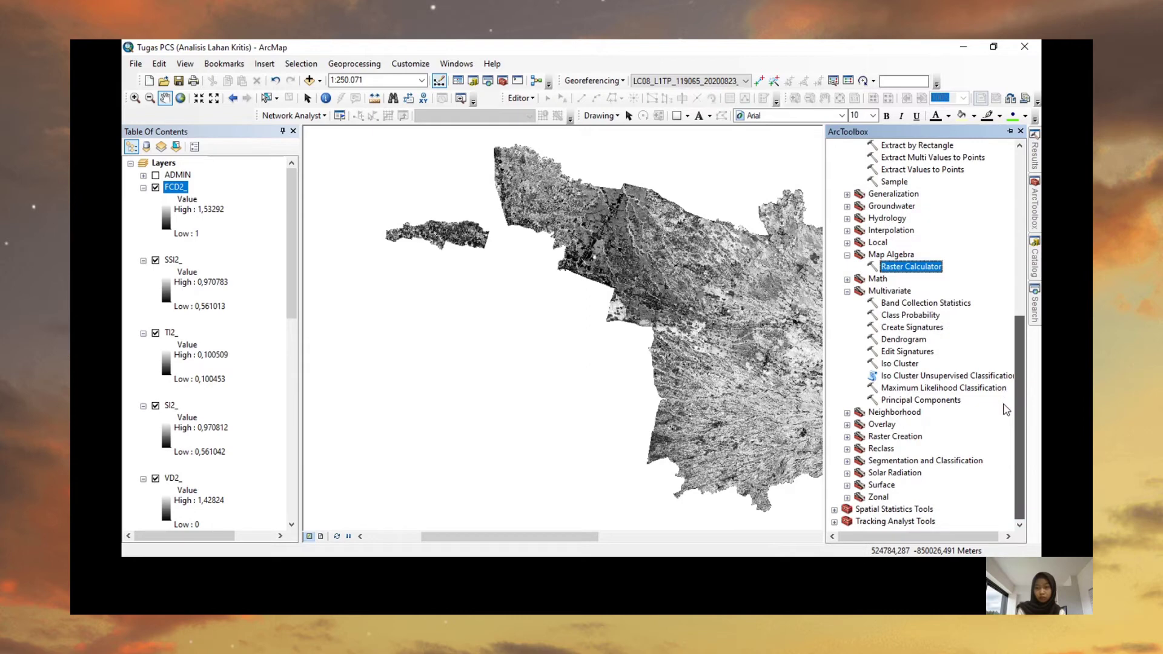
pyautogui.doubleClick(881, 449)
pyautogui.click(887, 497)
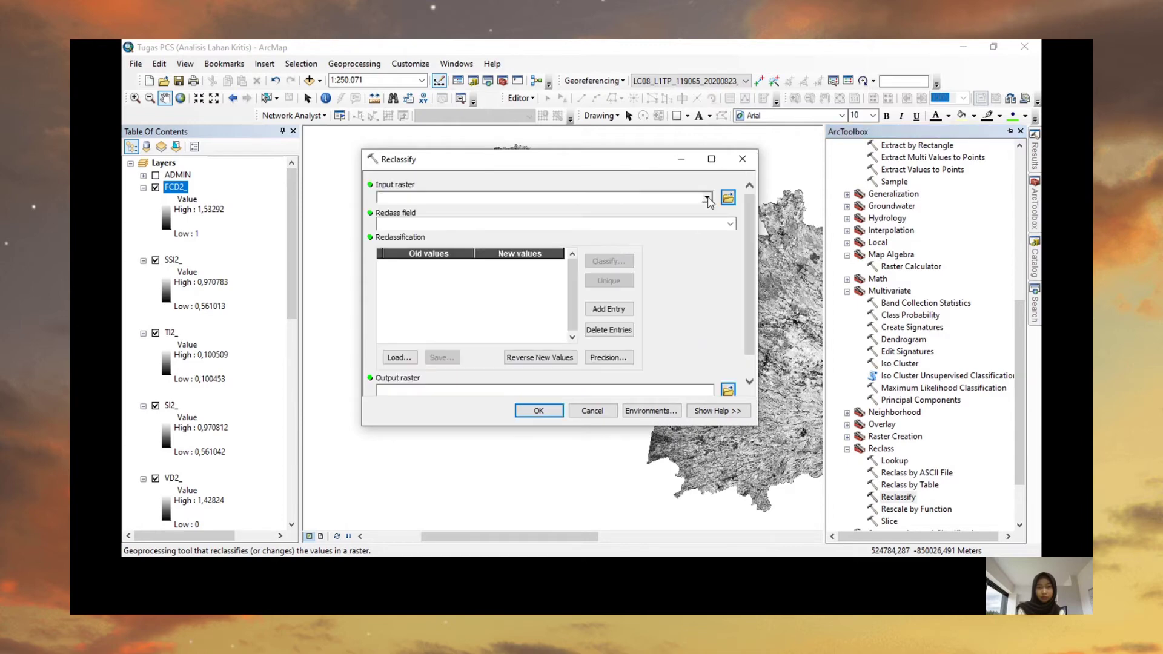
pyautogui.click(706, 198)
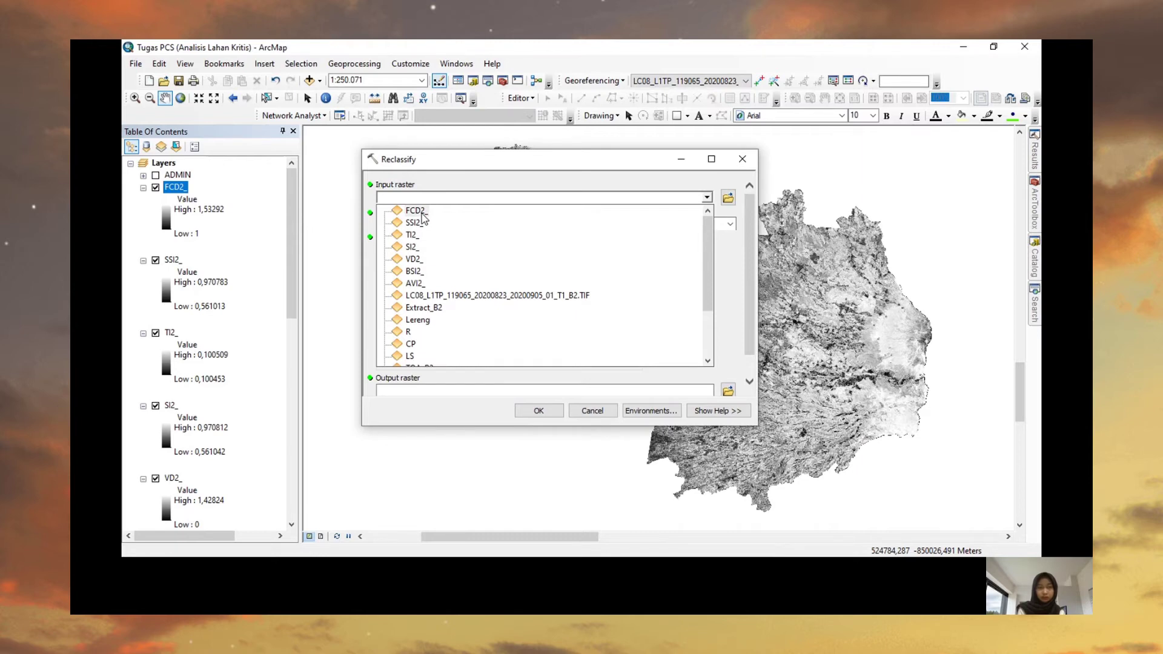
pyautogui.click(422, 214)
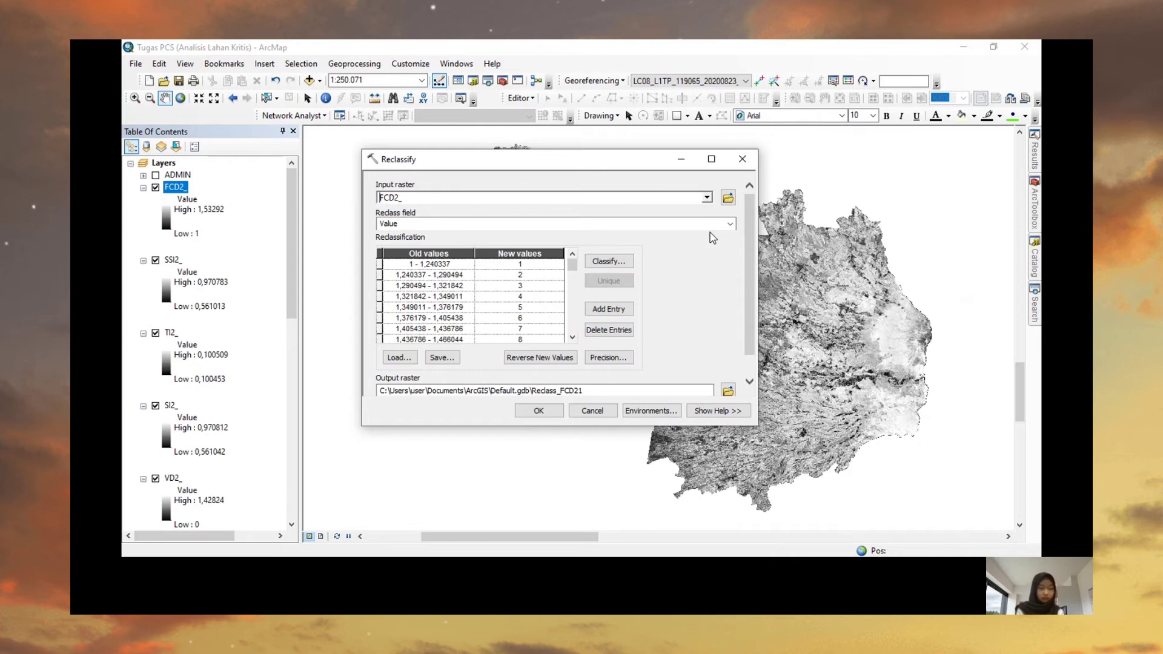
# Classify the FCD2_ values by Equal Interval into 5 classes
pyautogui.click(604, 264)
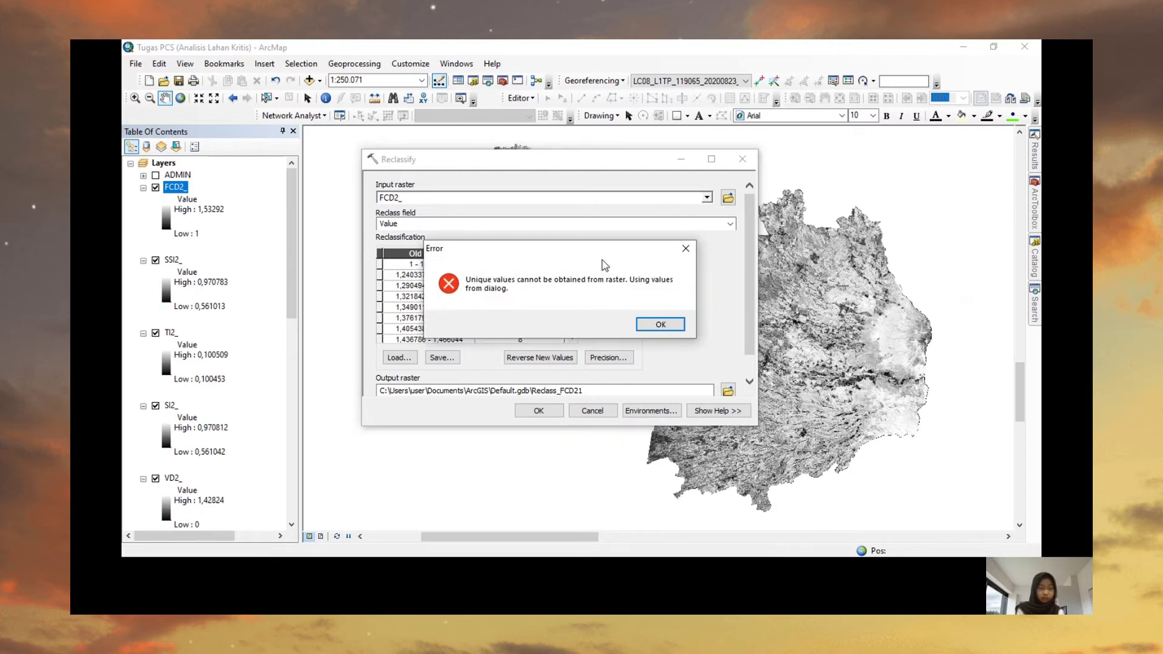
pyautogui.click(663, 325)
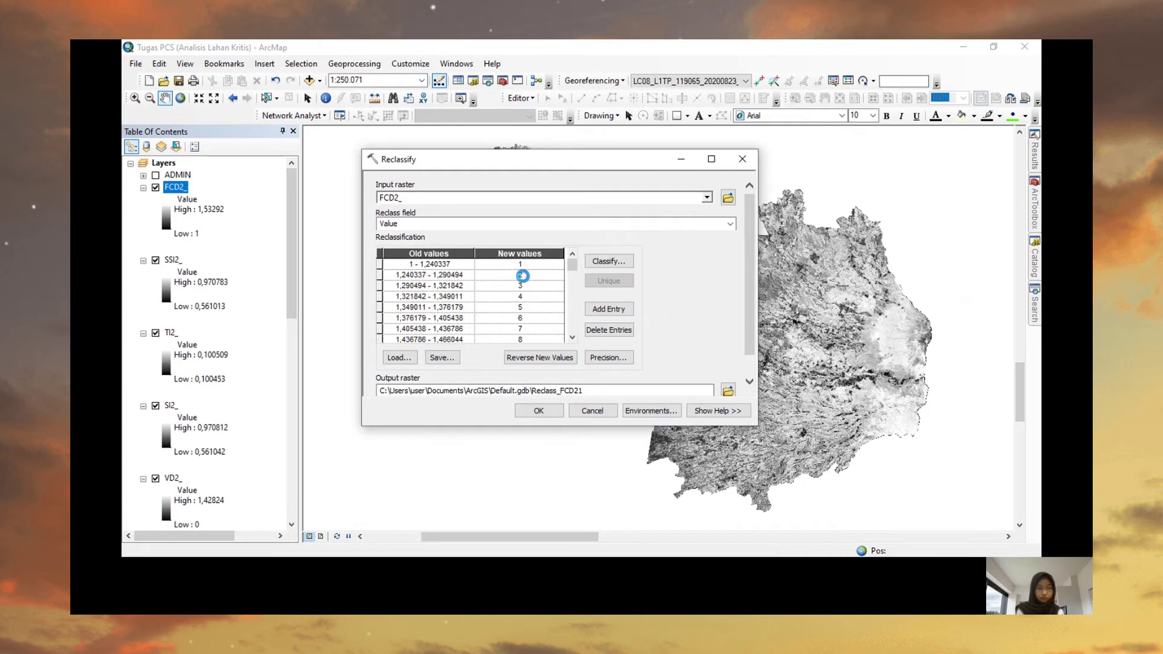
pyautogui.click(524, 167)
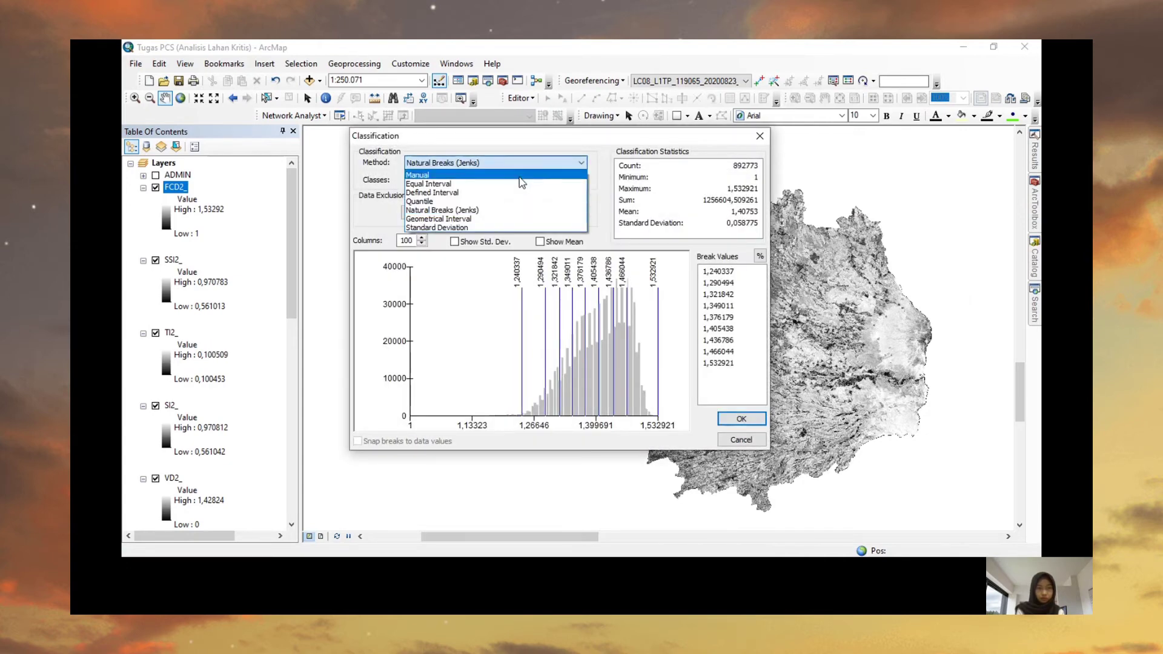
pyautogui.click(467, 183)
pyautogui.click(446, 179)
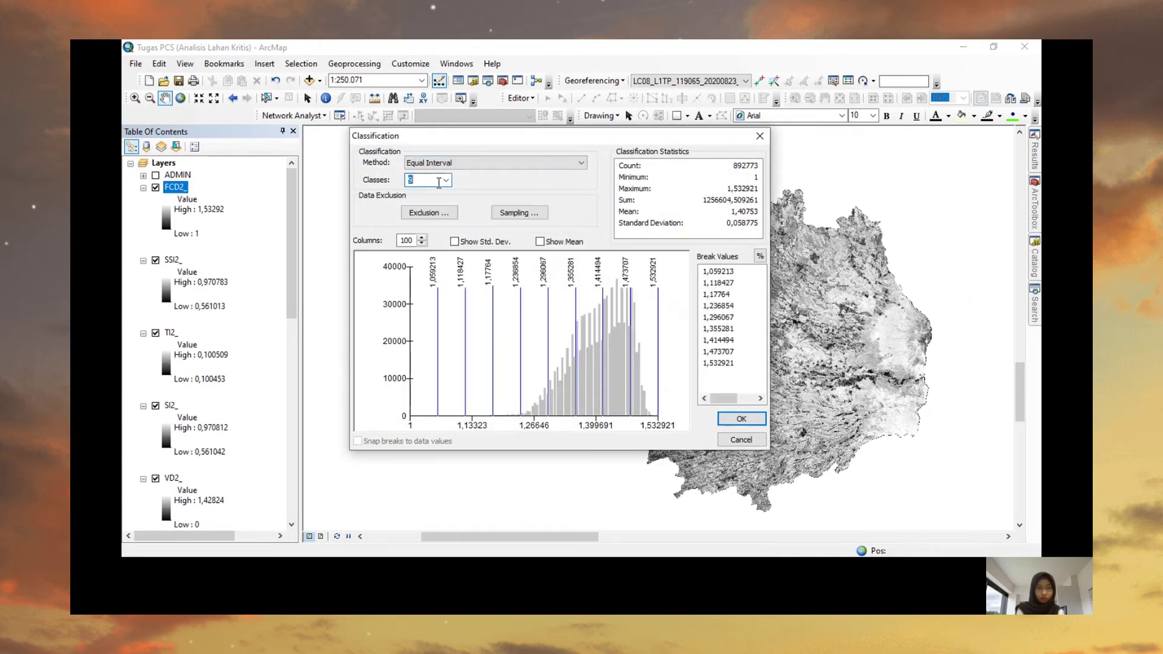
pyautogui.click(427, 215)
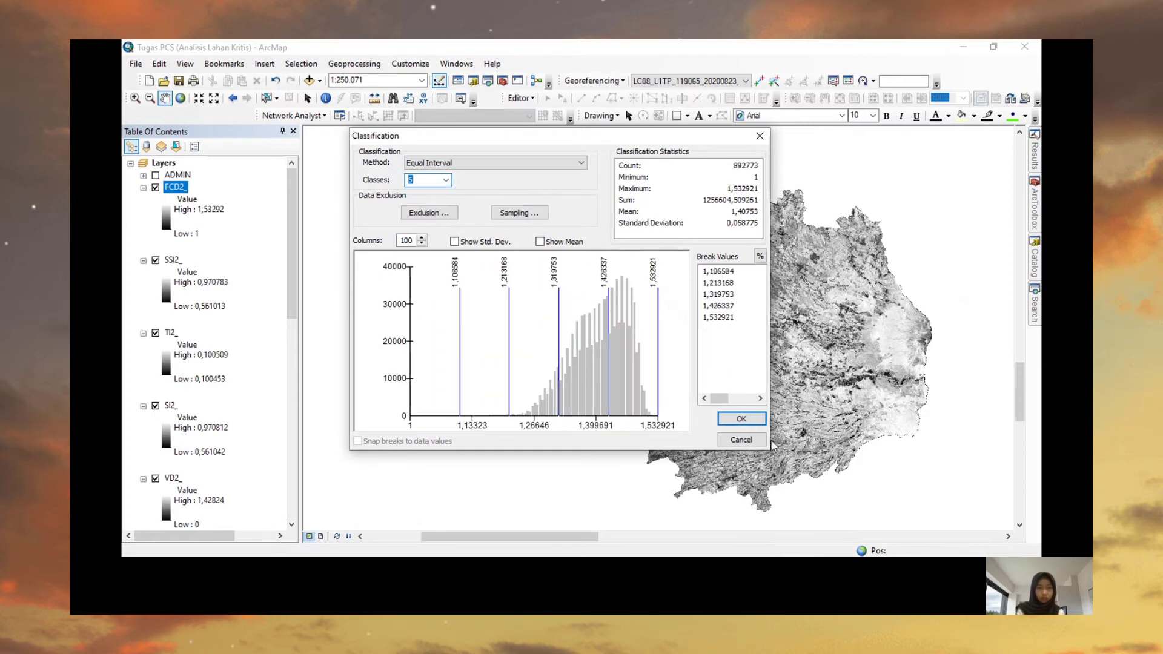
pyautogui.click(740, 419)
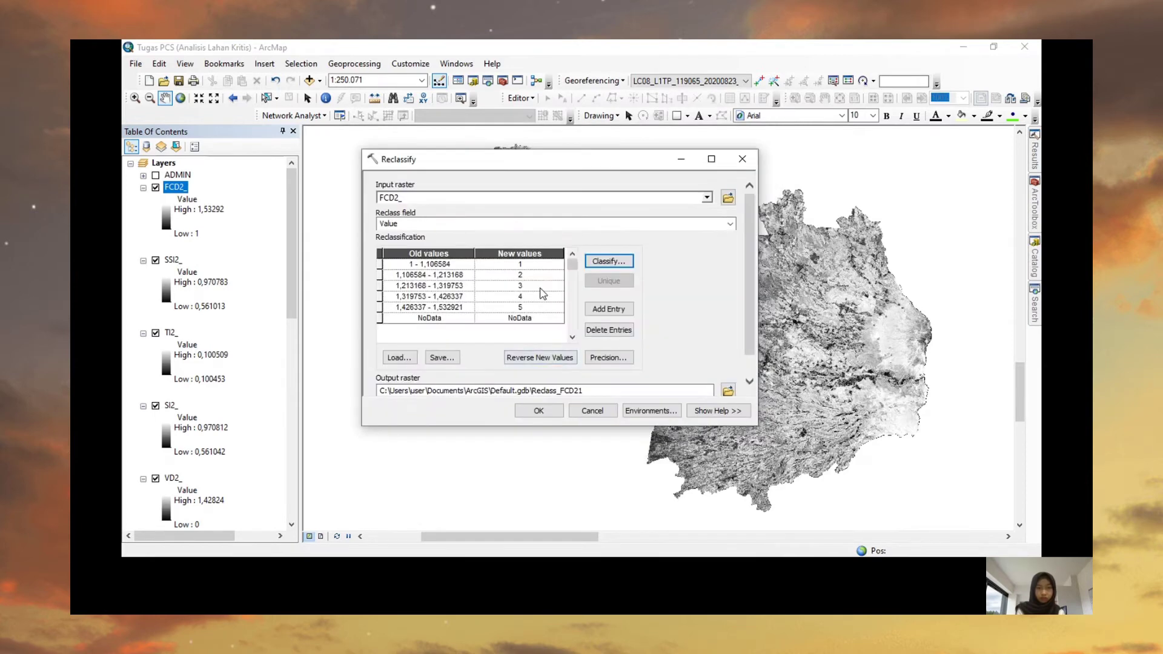
# Reverse the new class values, name the output raster Reclass_FCD2 and run the reclassification
pyautogui.click(547, 359)
pyautogui.moveTo(596, 391); pyautogui.dragTo(573, 393)
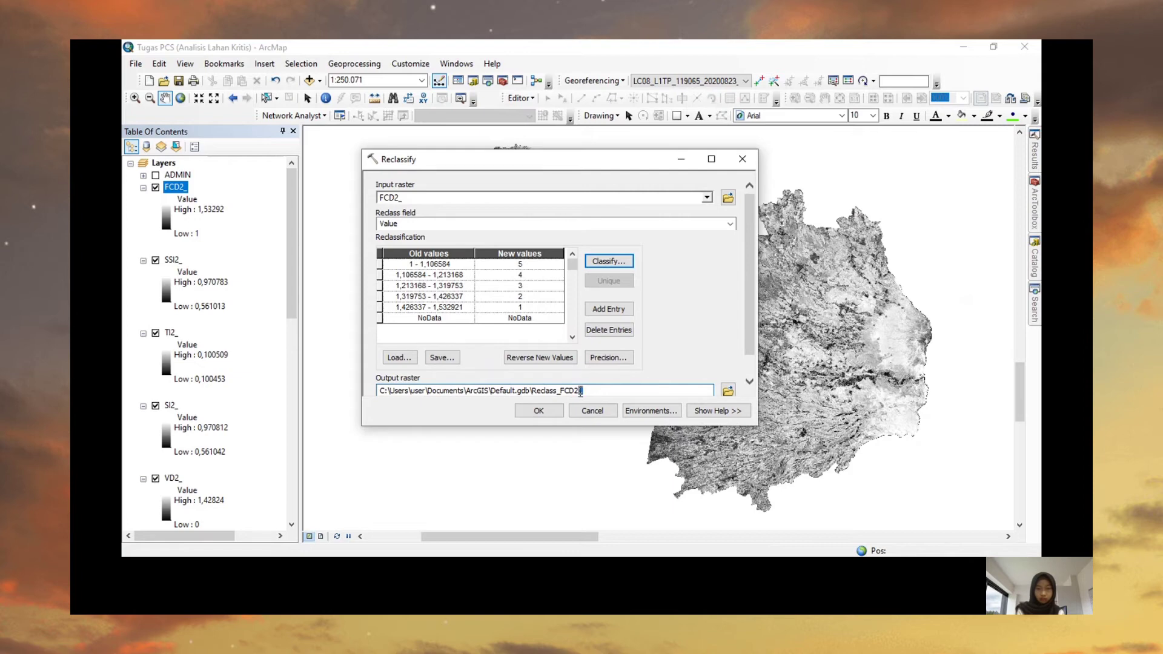
pyautogui.press('BackSpace')
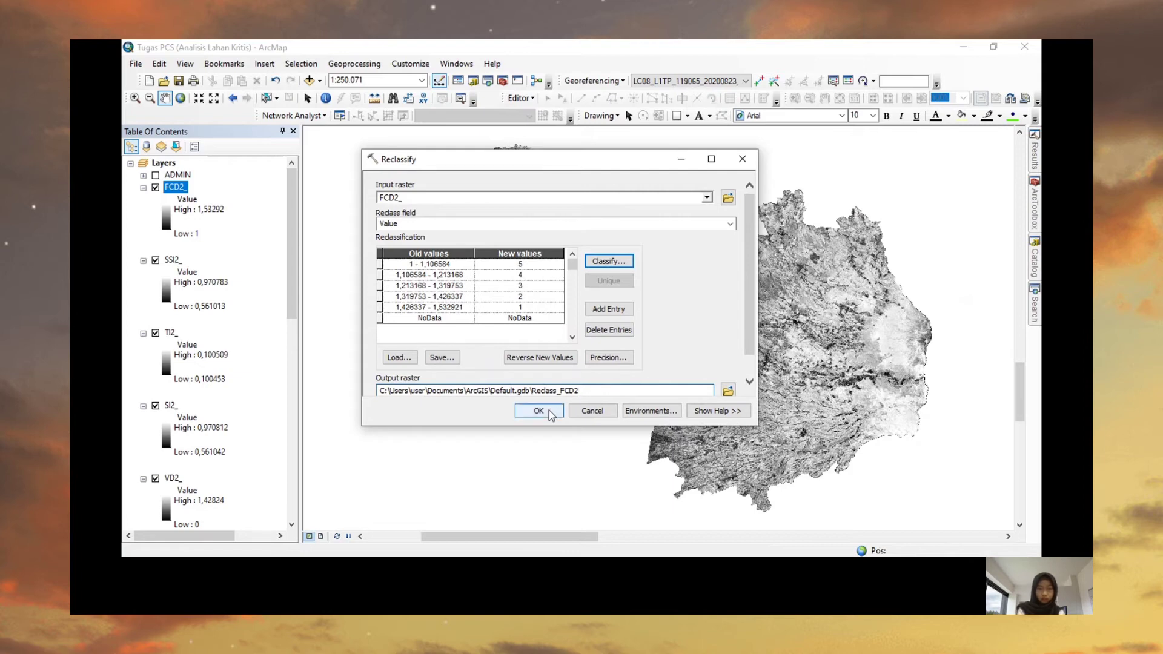
pyautogui.click(550, 413)
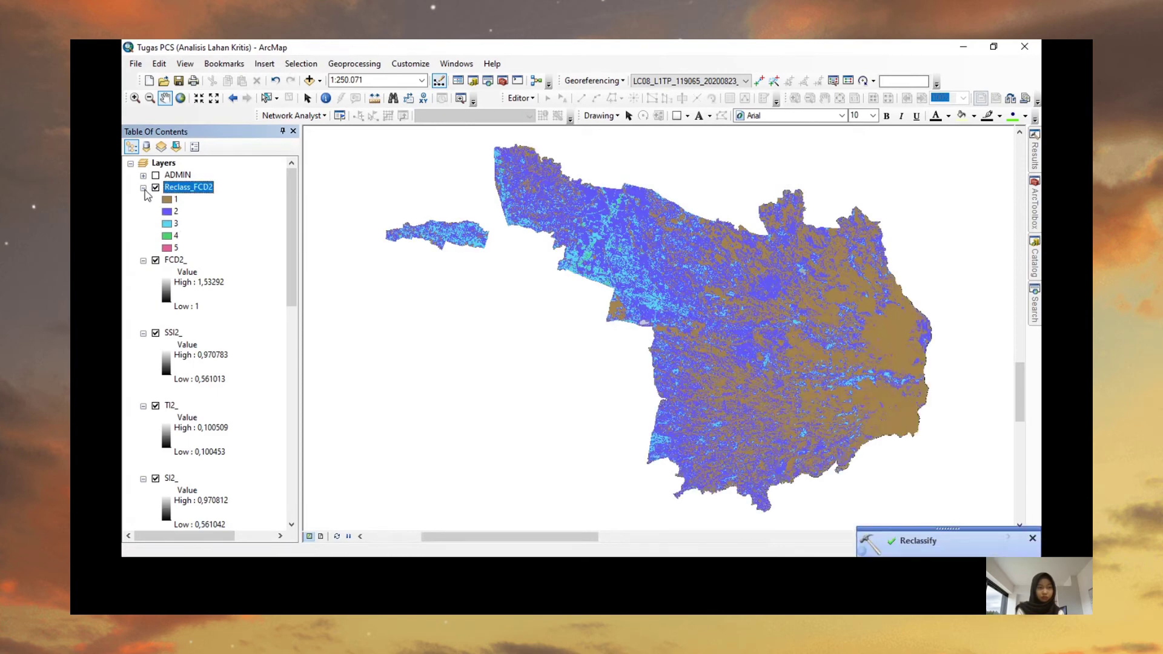
# Collapse the expanded legends of the layers from Reclass_FCD2 through AVI2_ and of the TOA band layers
pyautogui.click(143, 188)
pyautogui.click(144, 201)
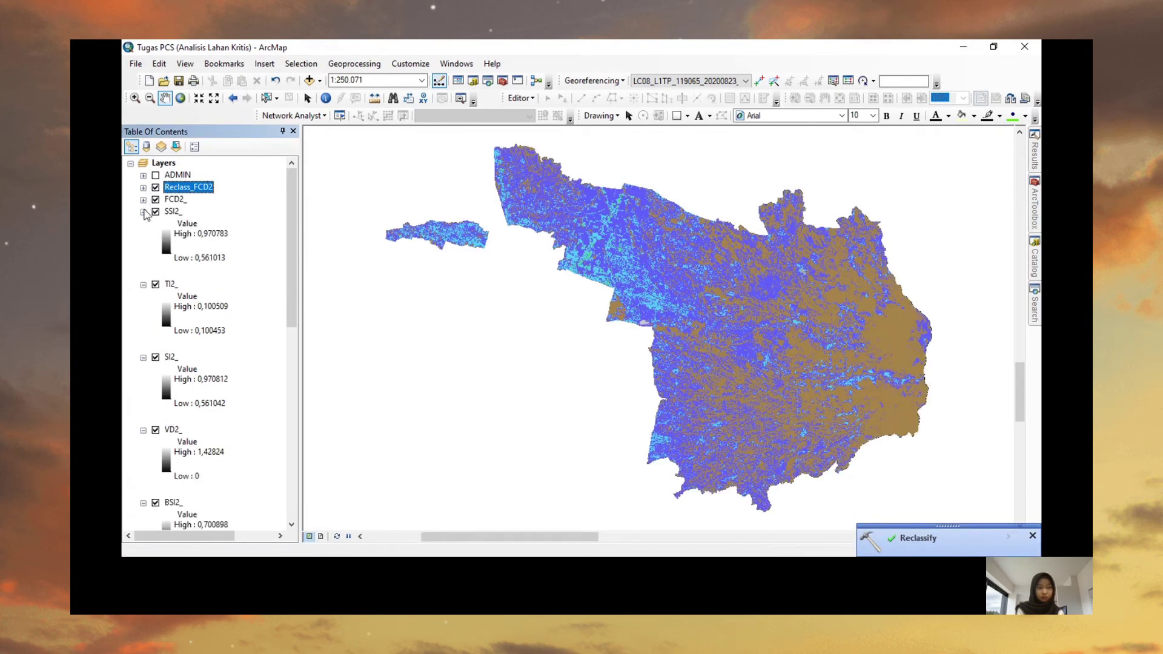
pyautogui.click(143, 212)
pyautogui.click(144, 224)
pyautogui.click(143, 236)
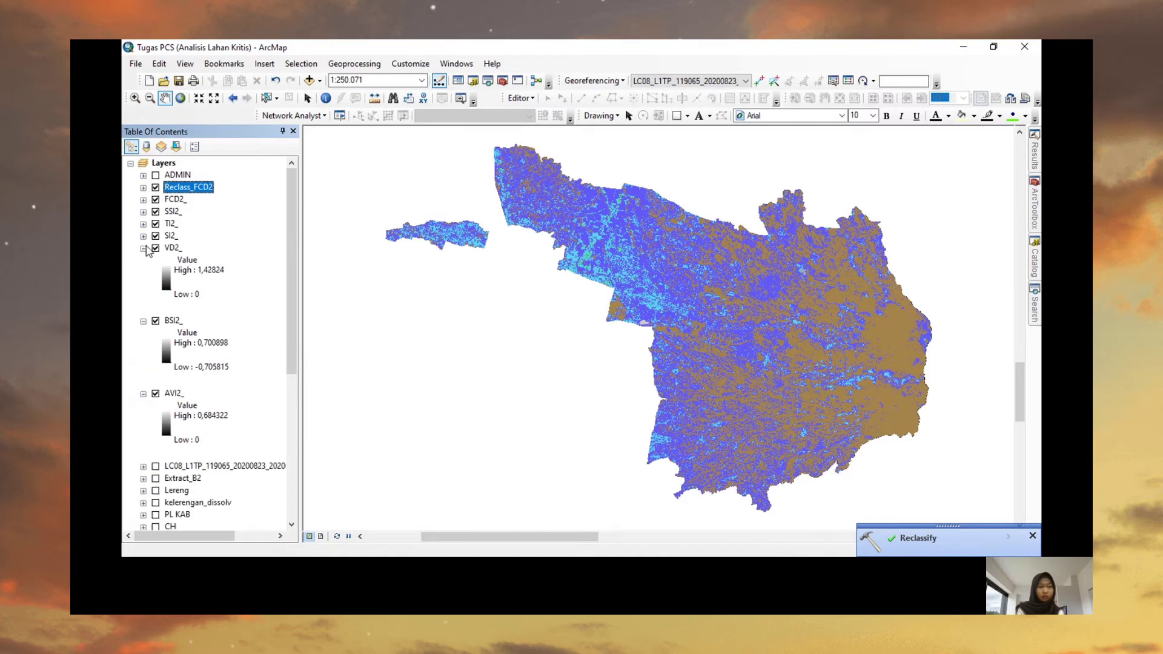
pyautogui.click(143, 249)
pyautogui.click(143, 260)
pyautogui.click(143, 273)
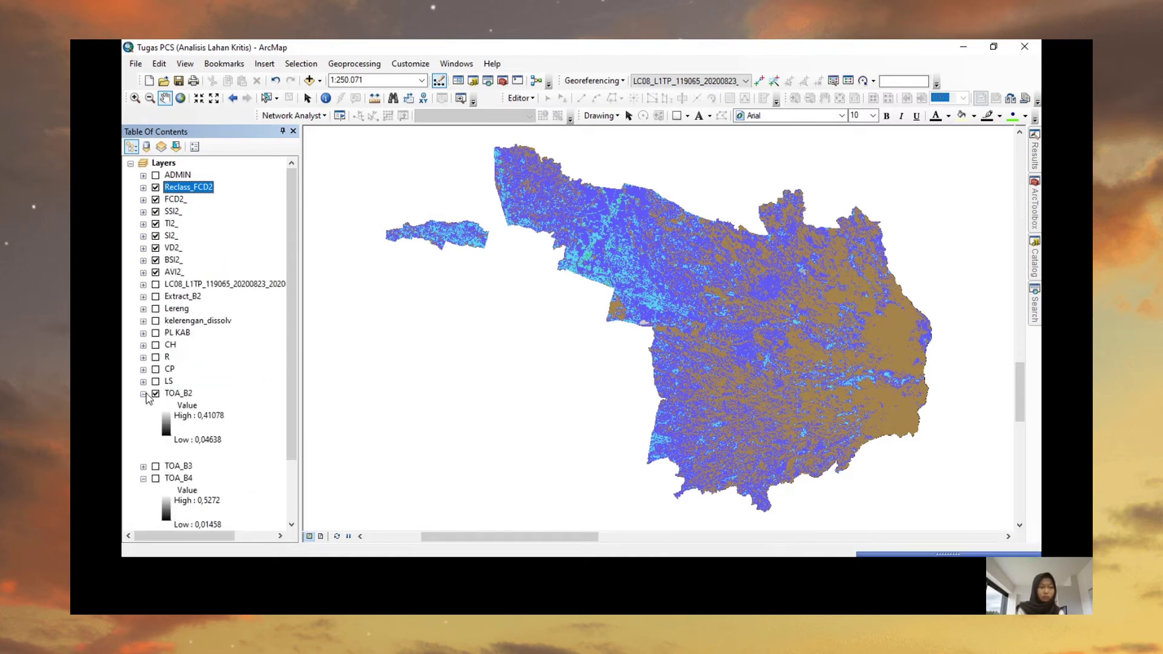
pyautogui.click(143, 394)
pyautogui.click(143, 418)
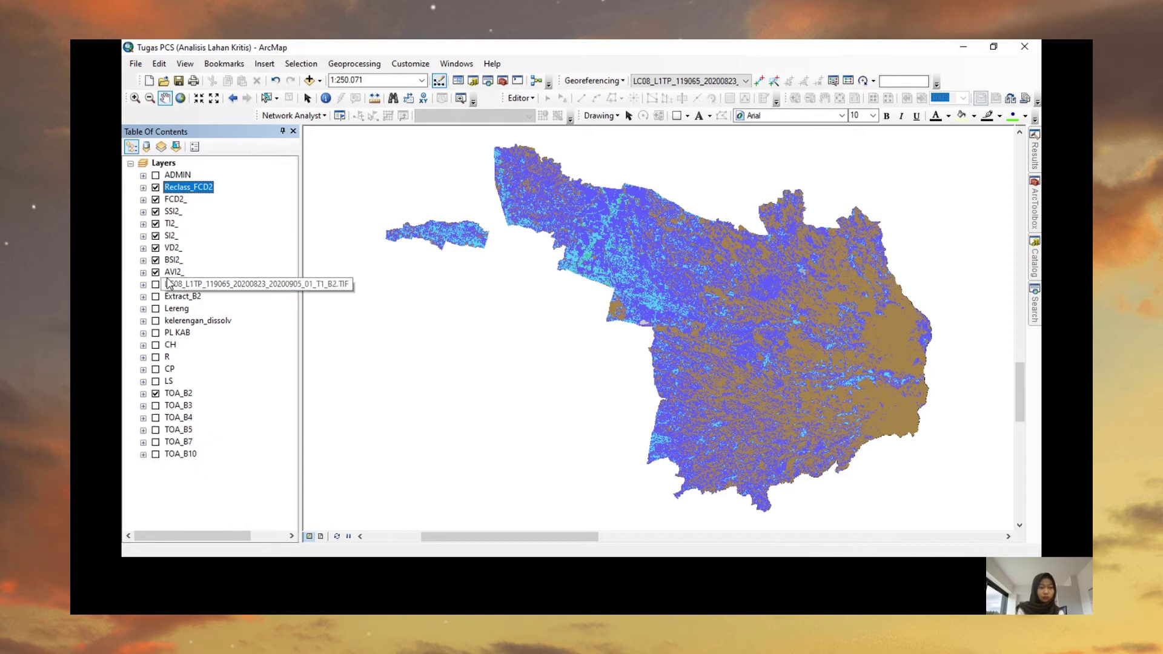
# Turn on the display of the kelerengan_dissolv, PL KAB and CH layers
pyautogui.click(156, 321)
pyautogui.click(155, 333)
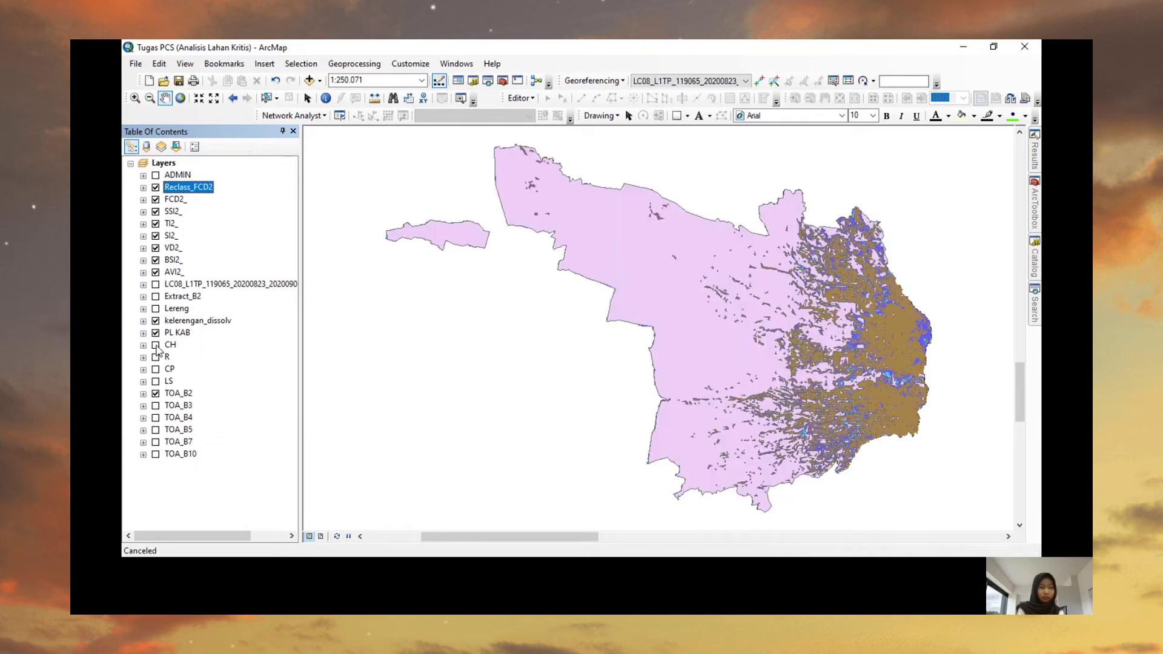
pyautogui.click(170, 344)
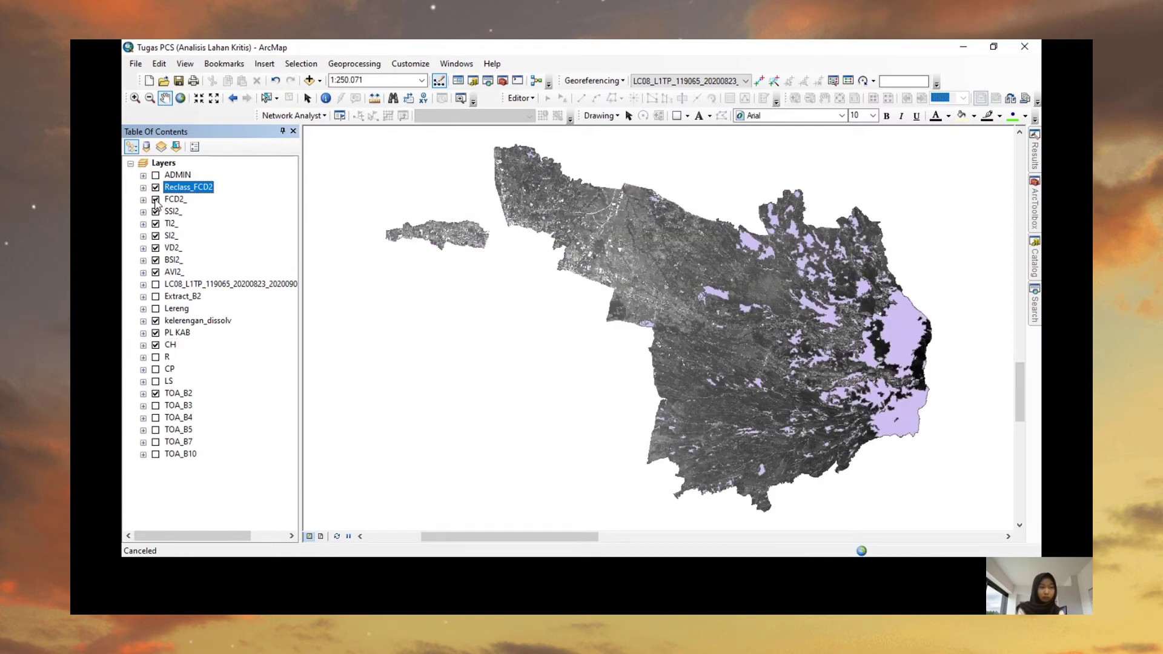
# Turn off the display of Reclass_FCD2, FCD2_, SSI2_, TI2_, SI2_, VD2_, BSI2_ and AVI2_
pyautogui.click(155, 188)
pyautogui.click(155, 200)
pyautogui.click(156, 224)
pyautogui.click(156, 236)
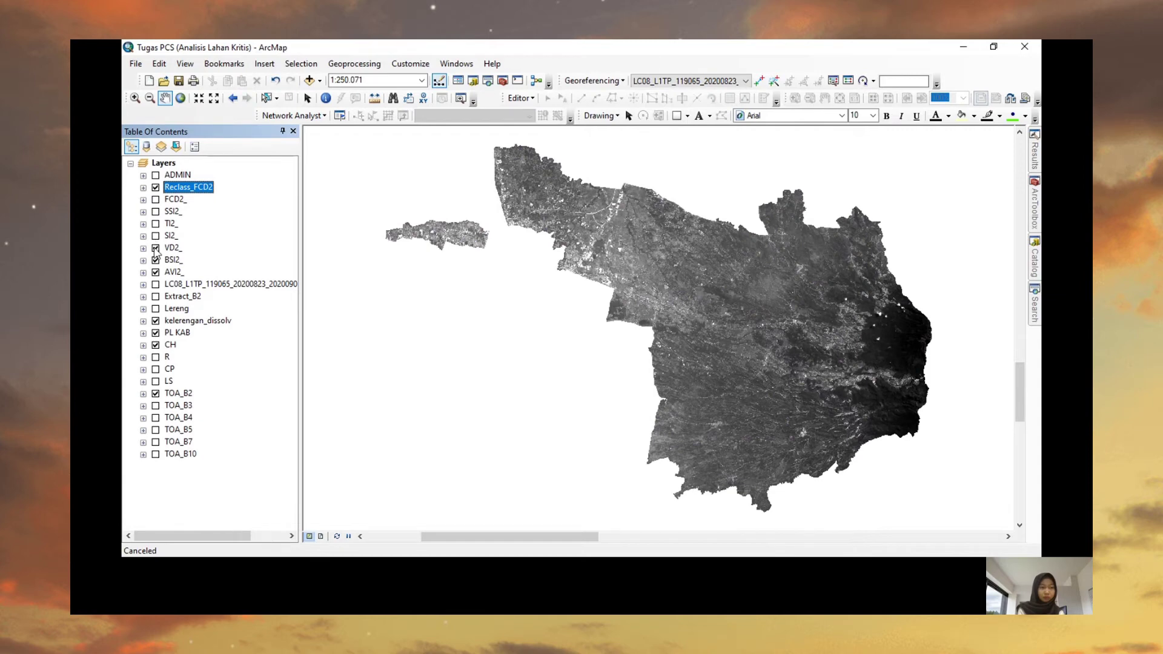
pyautogui.click(155, 248)
pyautogui.click(156, 260)
pyautogui.click(156, 272)
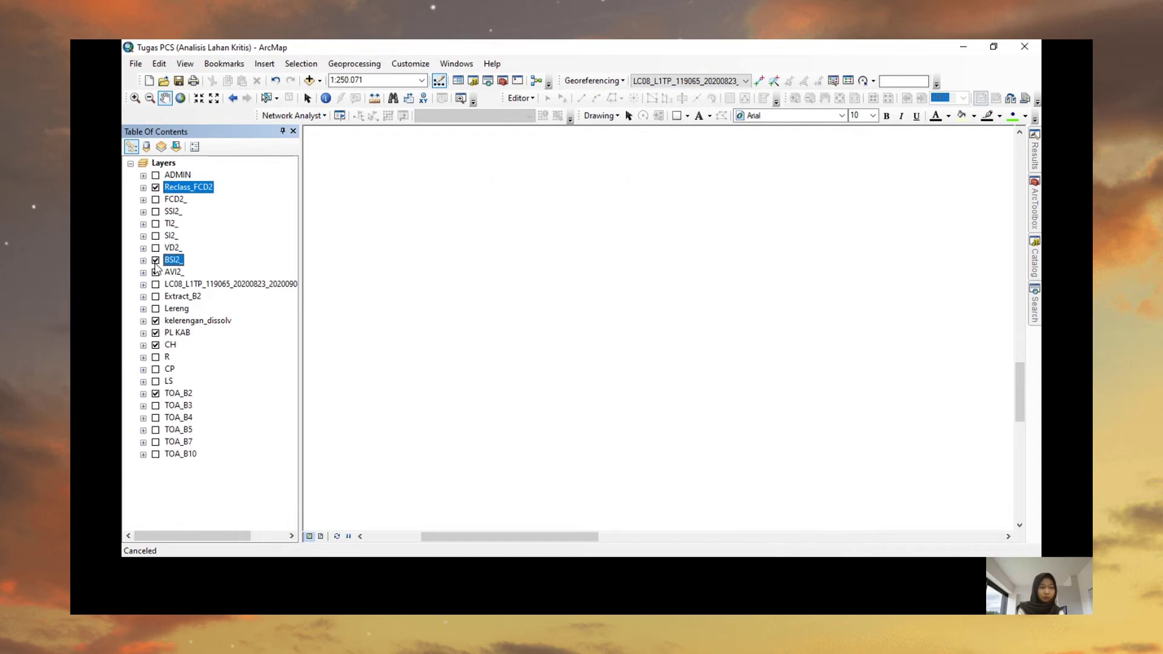
pyautogui.click(155, 188)
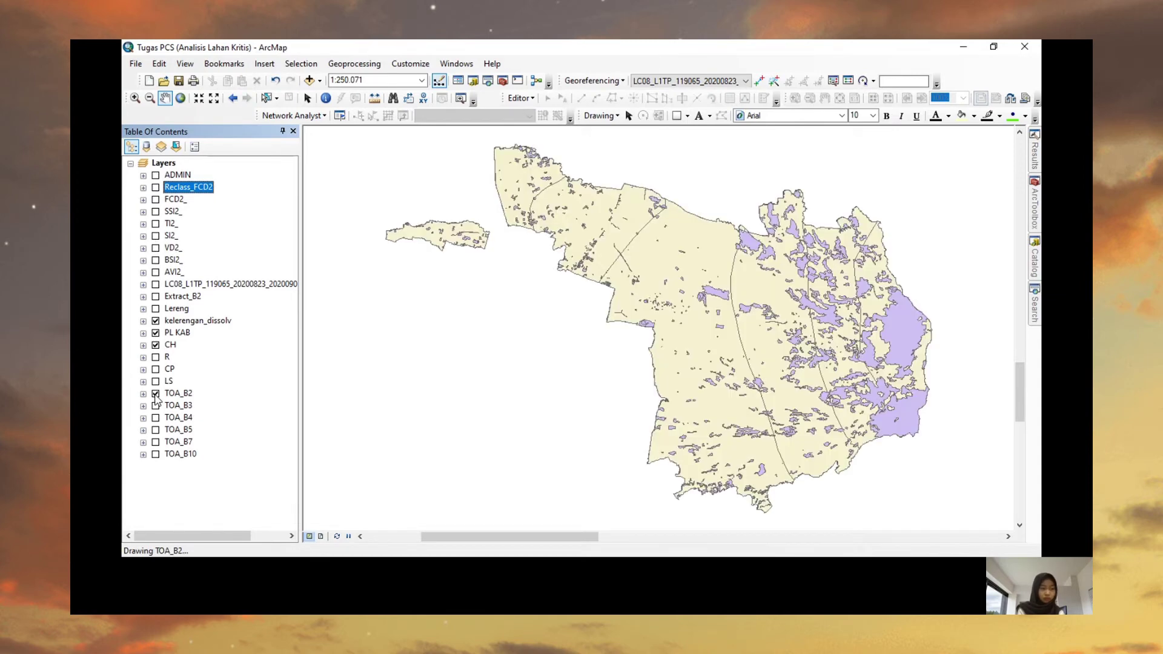
# Examine the attribute table of the kelerengan_dissolv layer for its slope classes and LS values, and close it
pyautogui.click(185, 323)
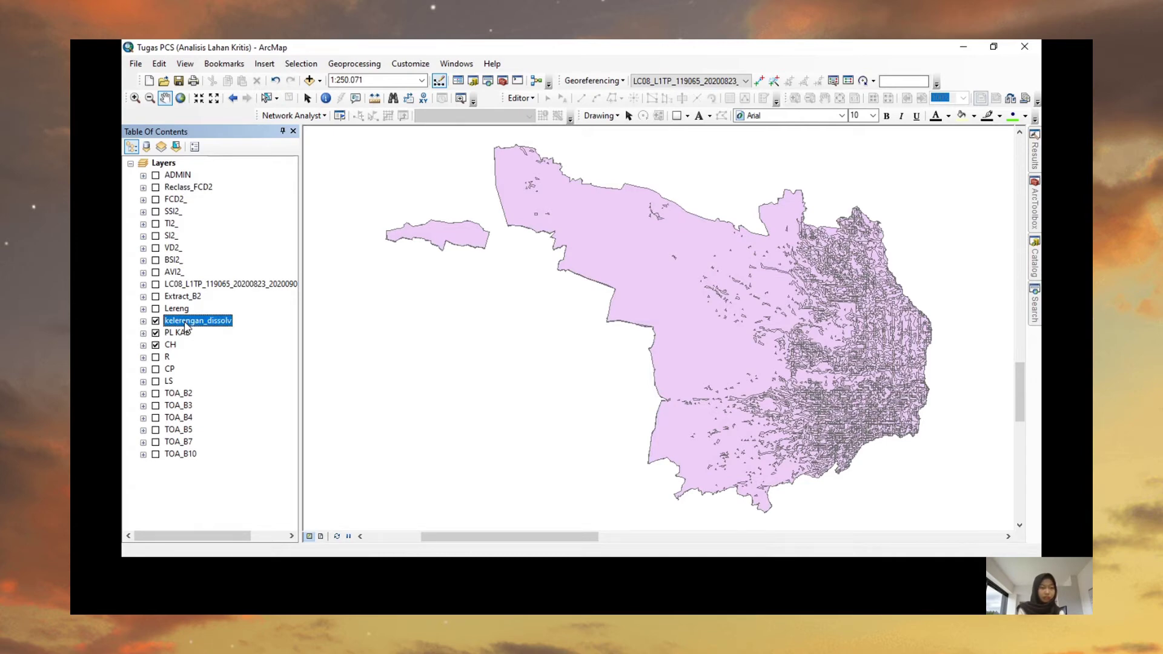
pyautogui.rightClick(184, 326)
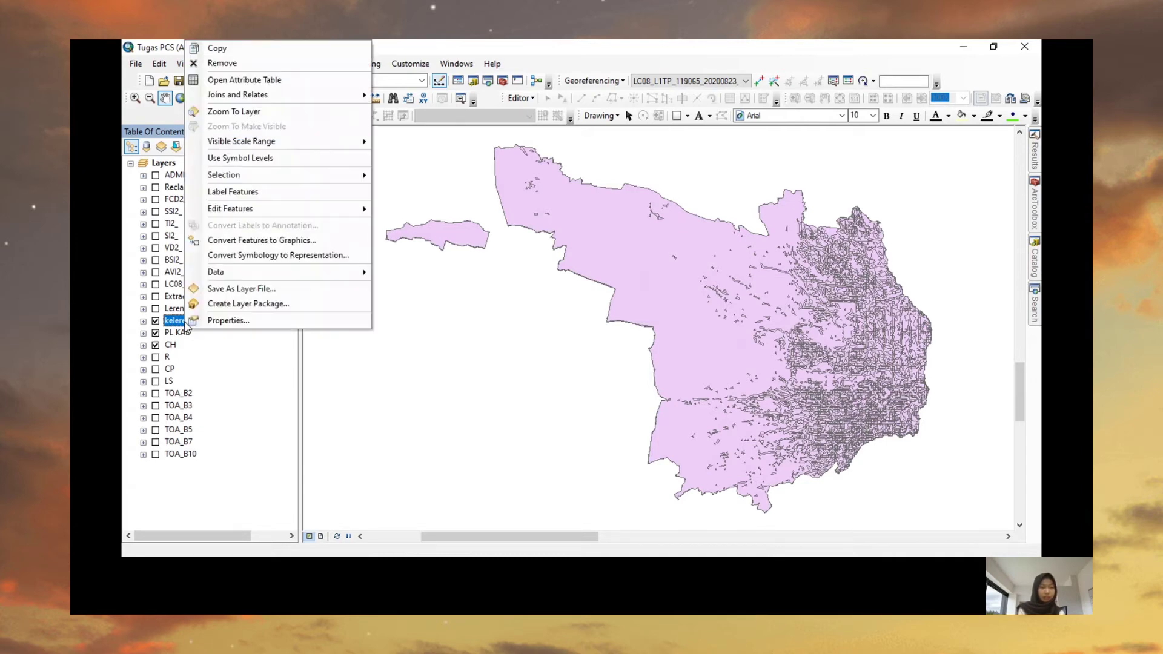
pyautogui.click(242, 82)
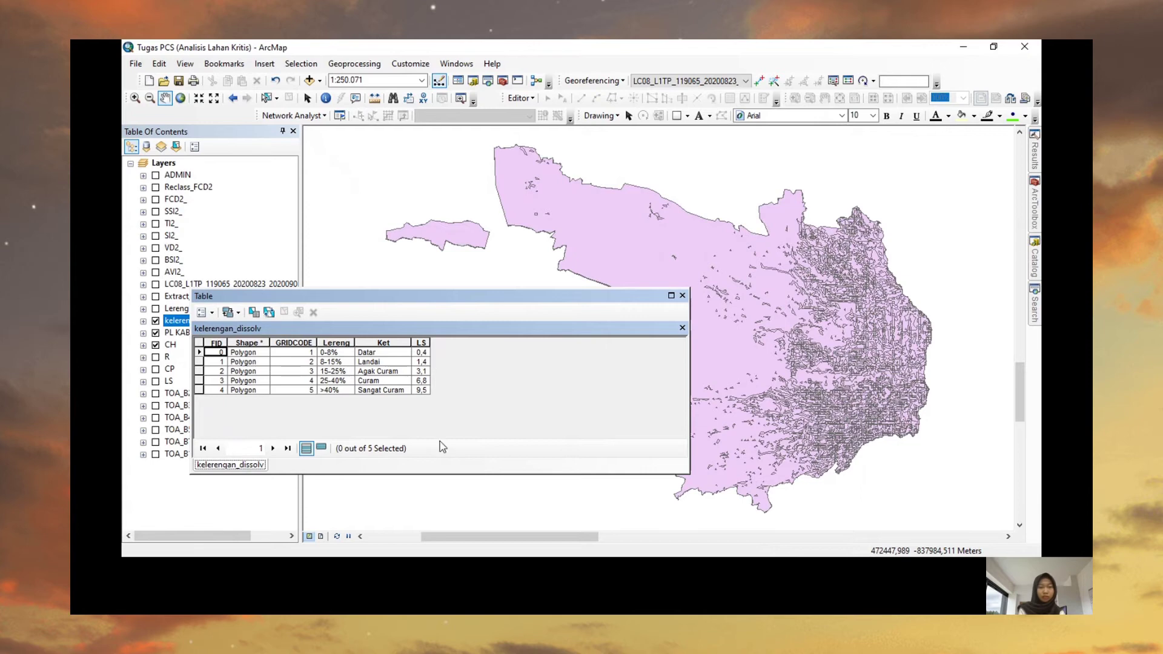
pyautogui.click(683, 296)
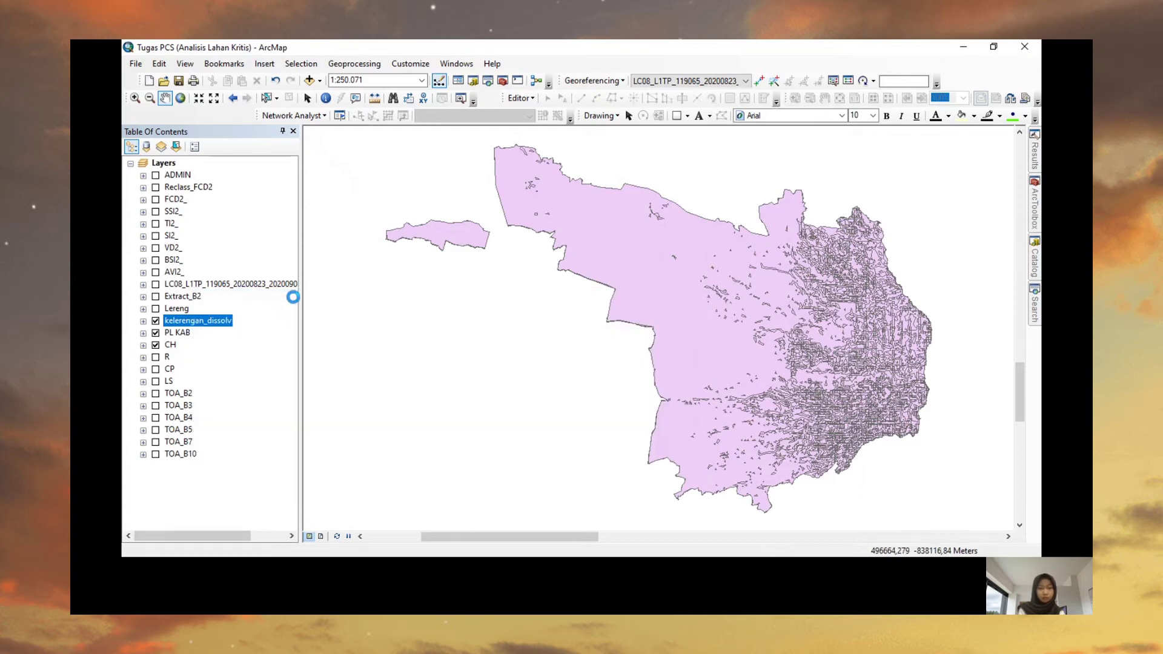
# Examine the attribute table of the PL KAB layer for its land cover types and Cp values, and close it
pyautogui.click(173, 337)
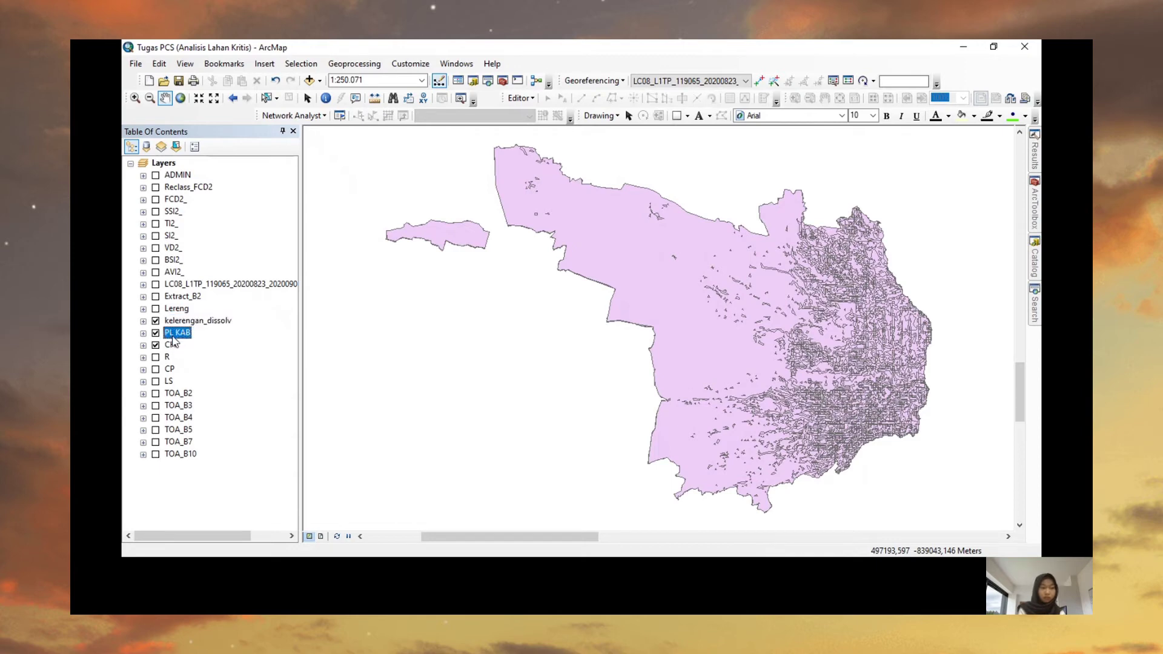
pyautogui.rightClick(173, 334)
pyautogui.click(271, 89)
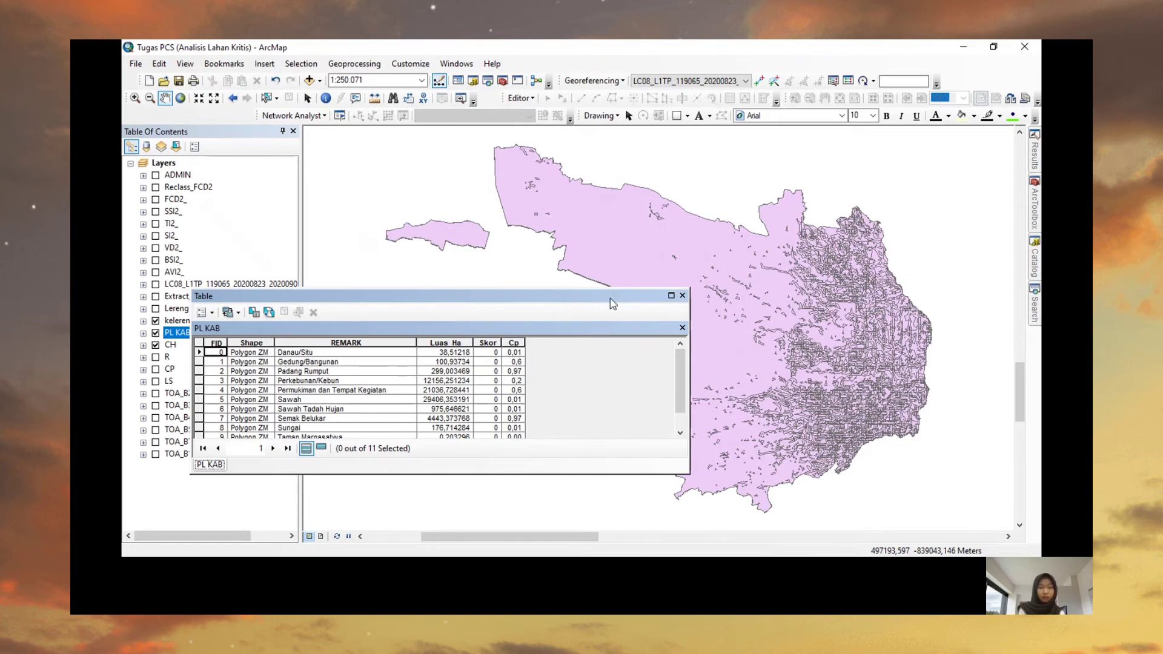
pyautogui.click(682, 295)
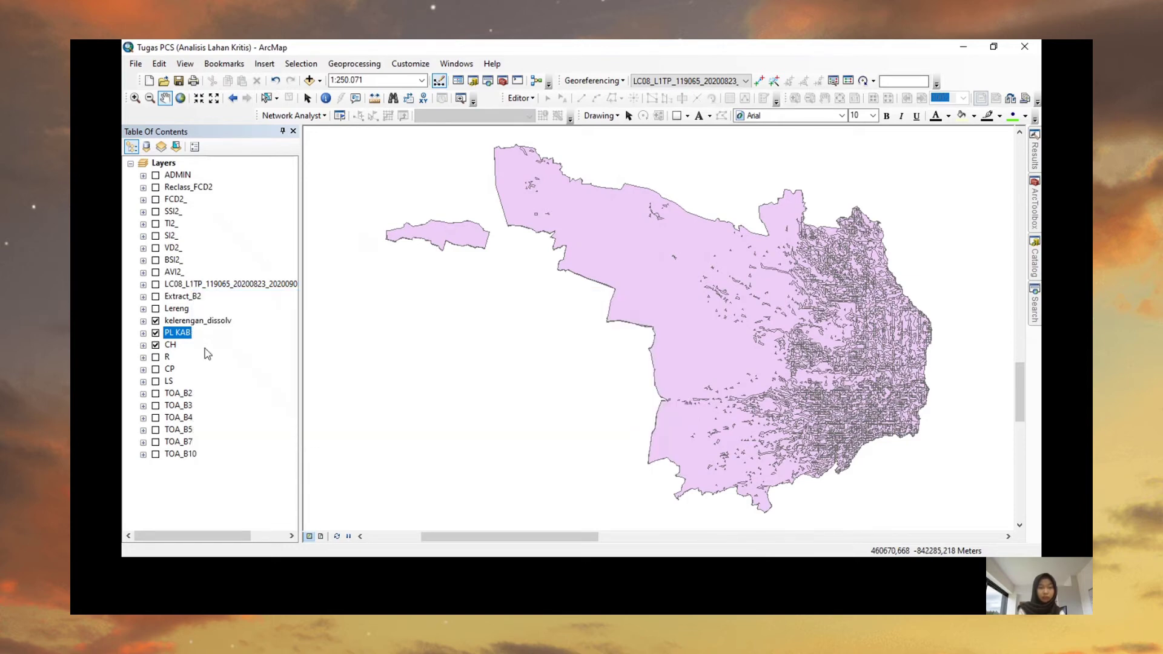
# Open the attribute table of the CH layer to examine its rainfall fields
pyautogui.click(170, 346)
pyautogui.rightClick(170, 346)
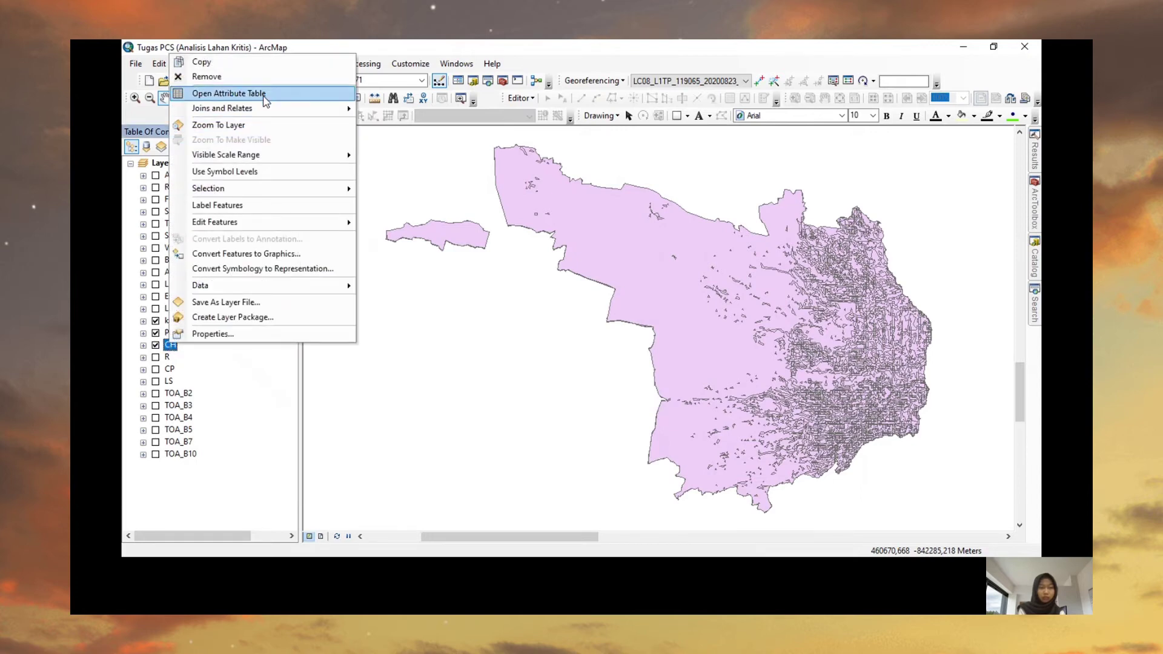
pyautogui.click(265, 94)
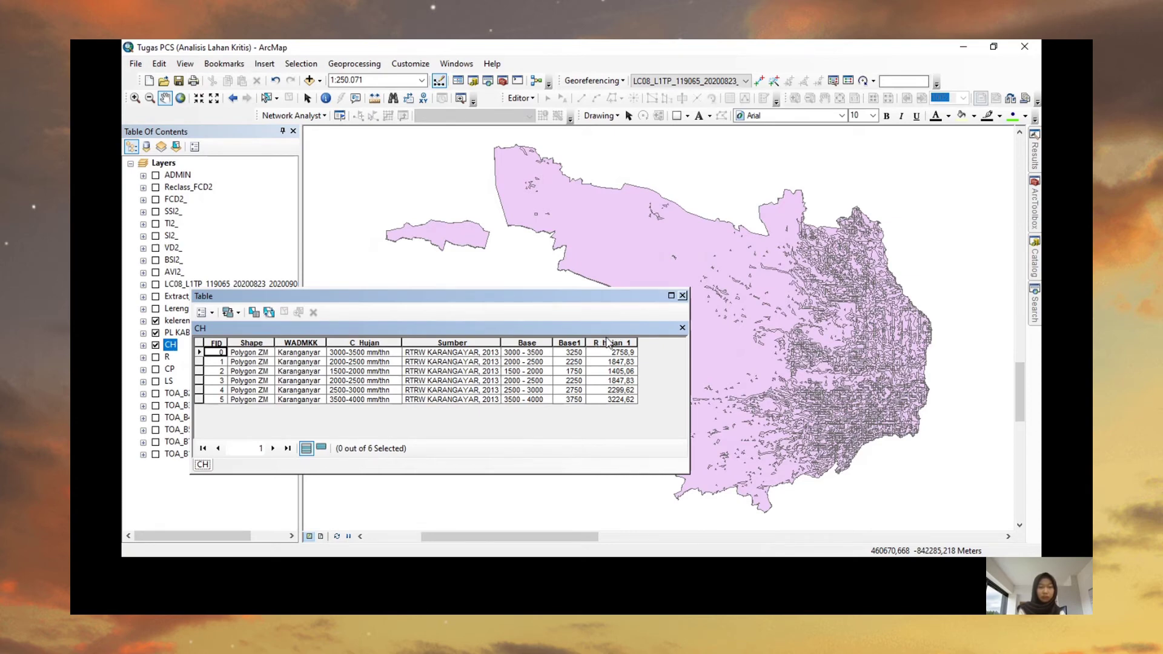
# Enter the Field Calculator expression 0.41 * [Base1]^1.09 for the R_hujan_1 field of the CH table, and cancel the calculation
pyautogui.click(608, 343)
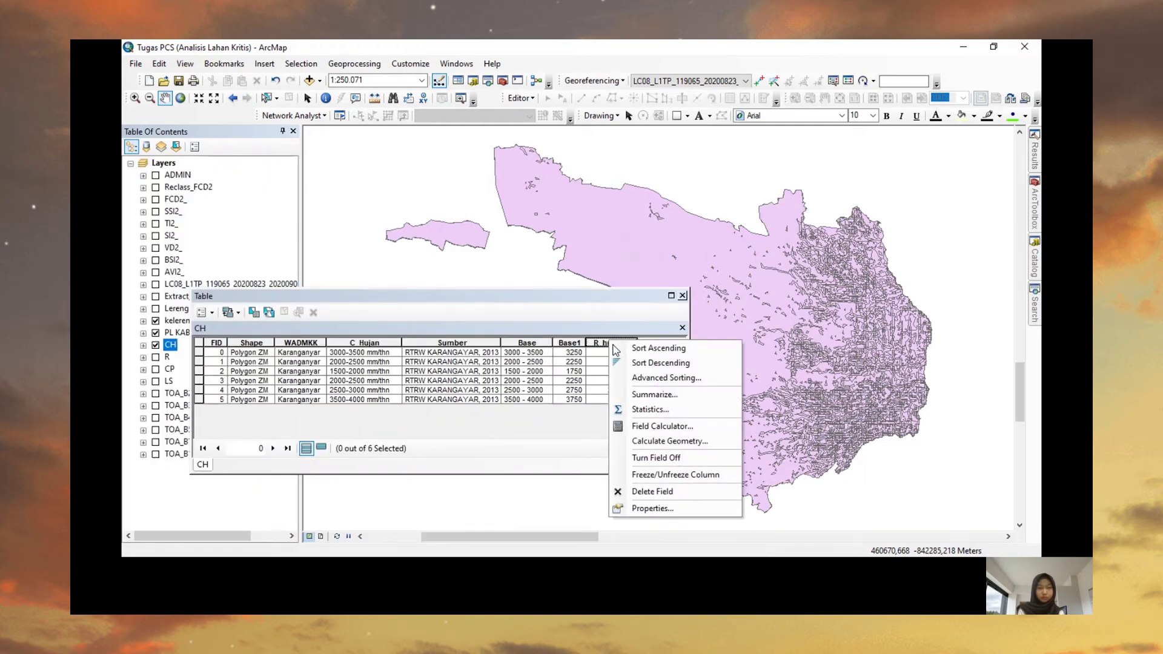
pyautogui.click(644, 425)
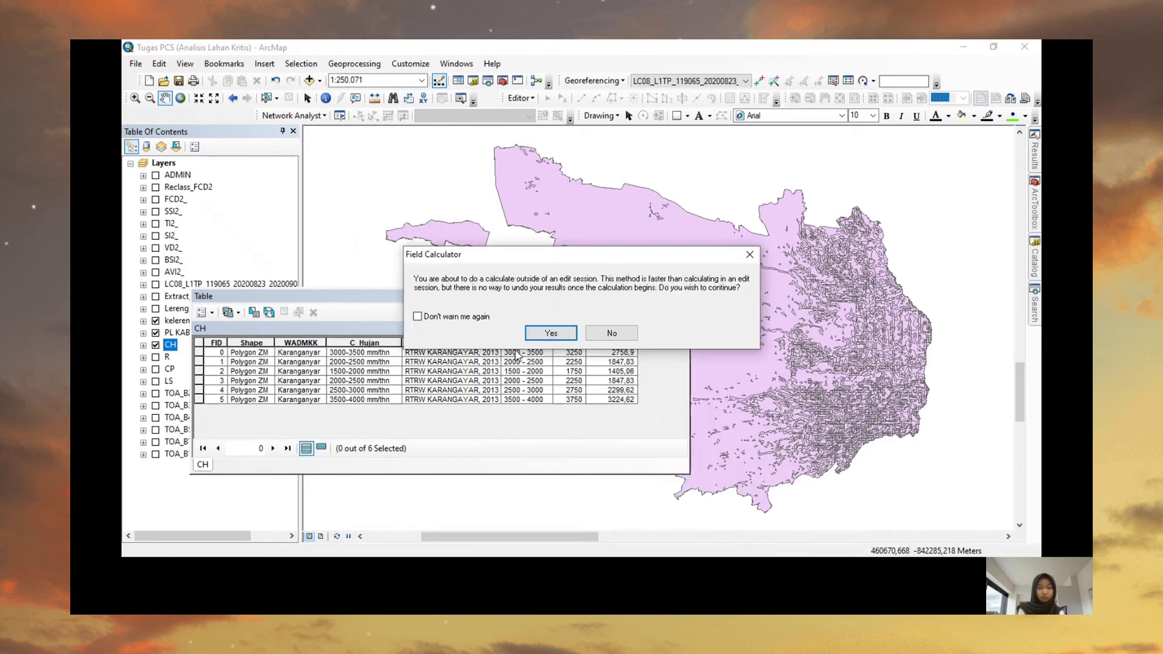
pyautogui.click(544, 335)
pyautogui.click(496, 325)
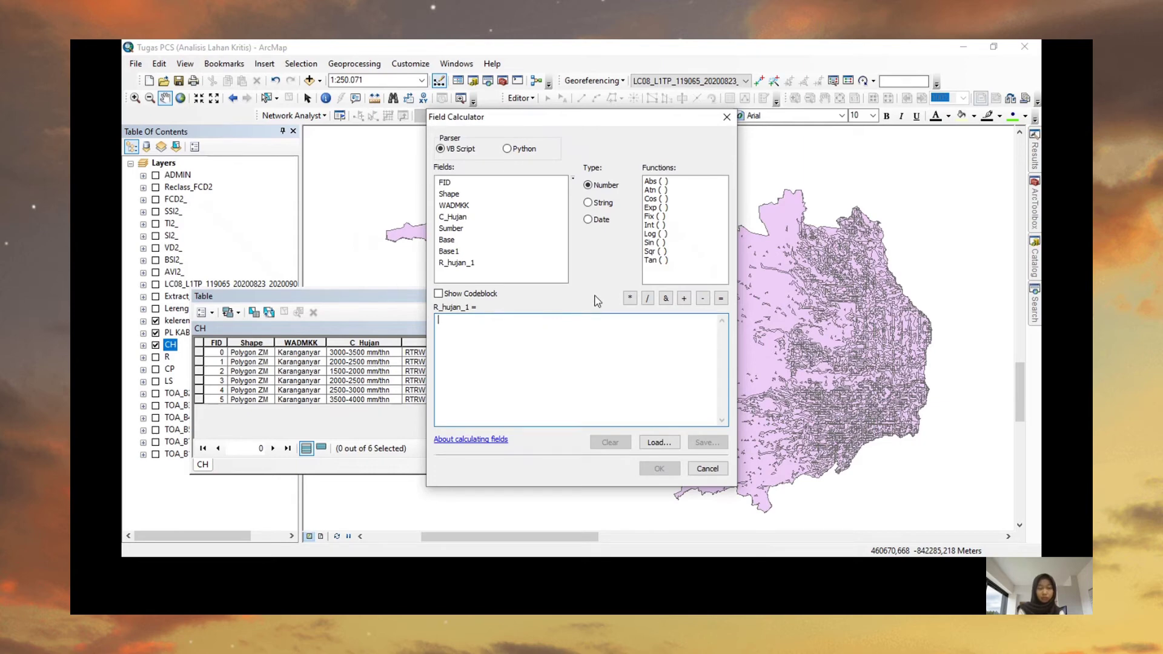
pyautogui.write('0.41')
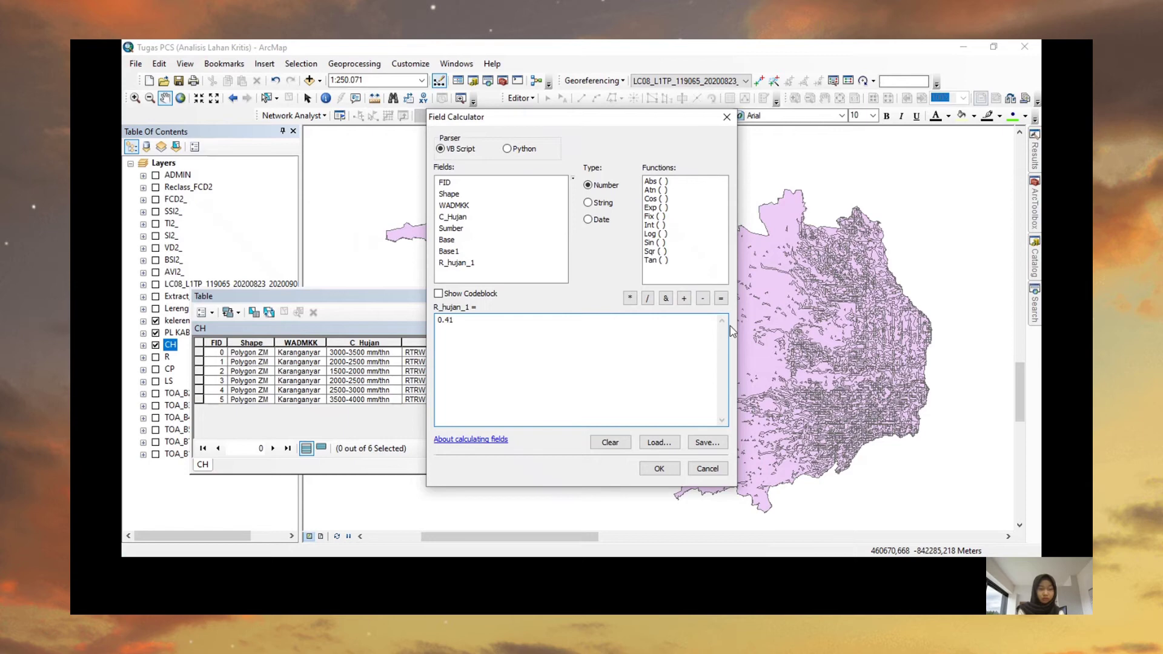
pyautogui.click(630, 298)
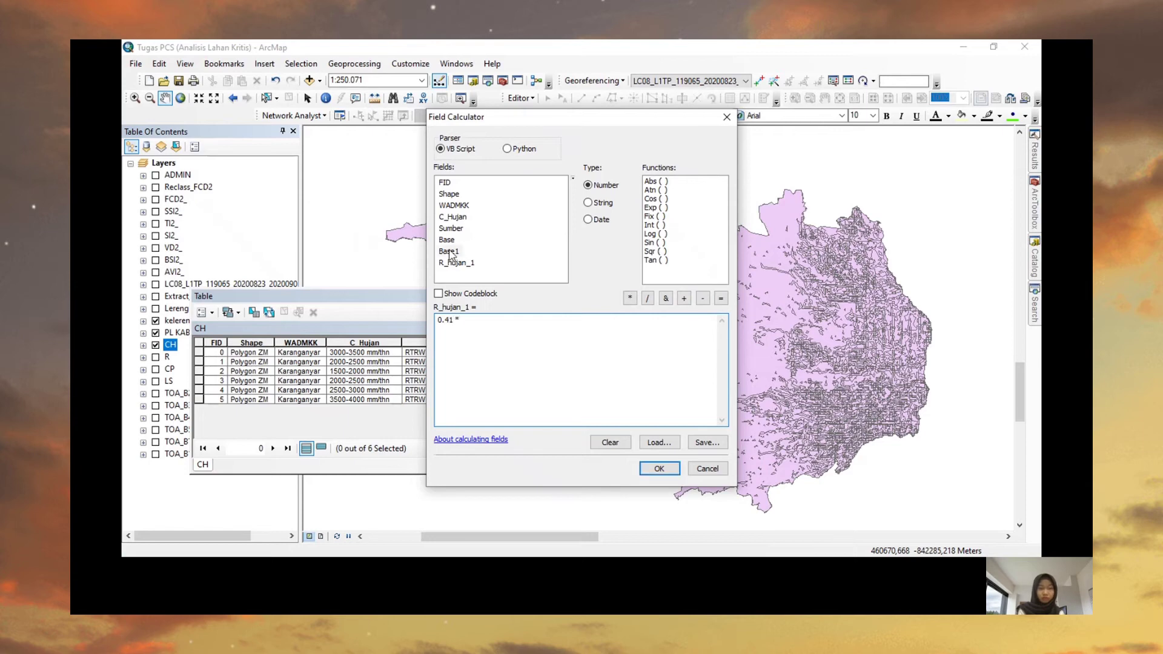
pyautogui.doubleClick(450, 252)
pyautogui.write('^1.09')
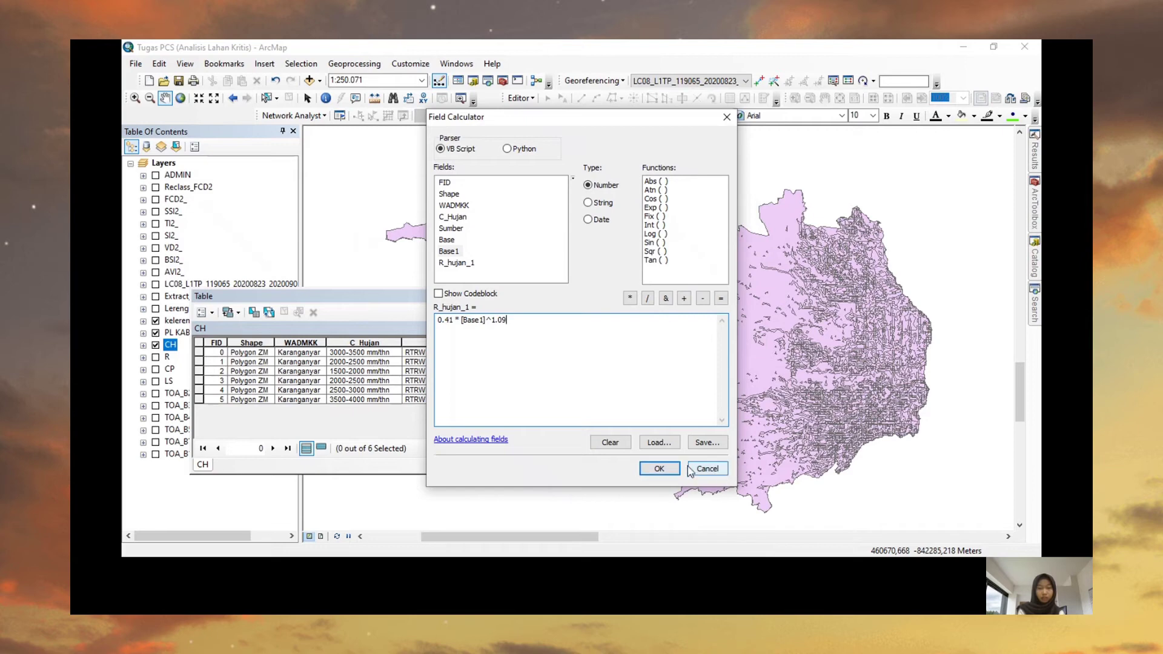
pyautogui.click(714, 471)
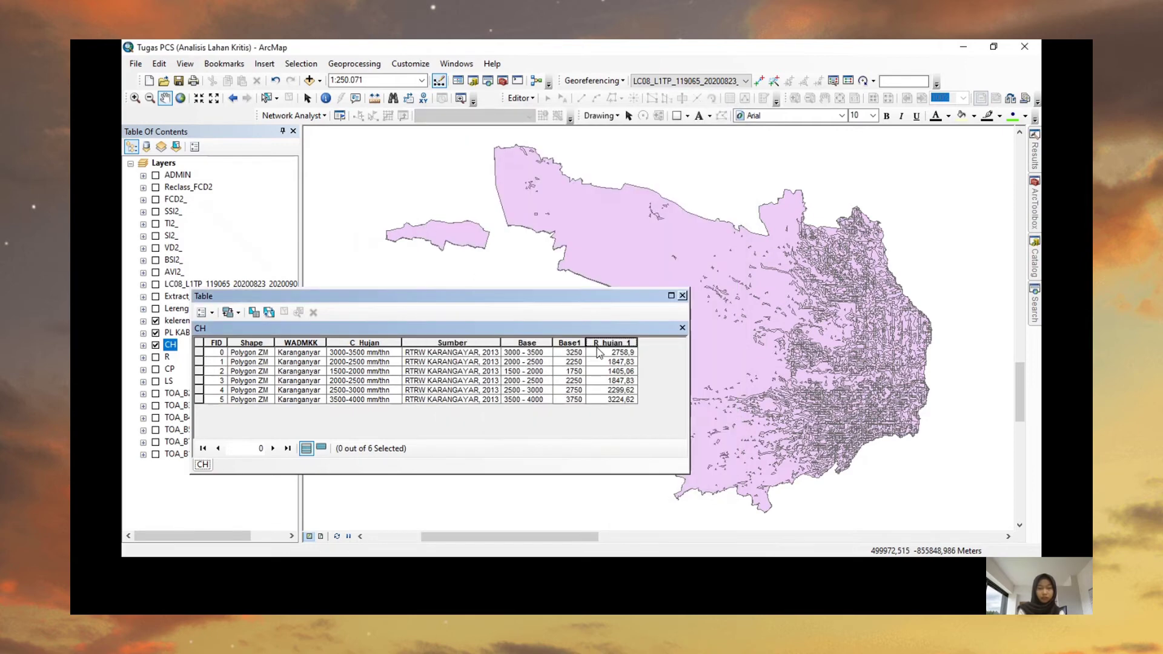
# Highlight the R_hujan_1 column to review its values, and close the CH attribute table
pyautogui.click(601, 343)
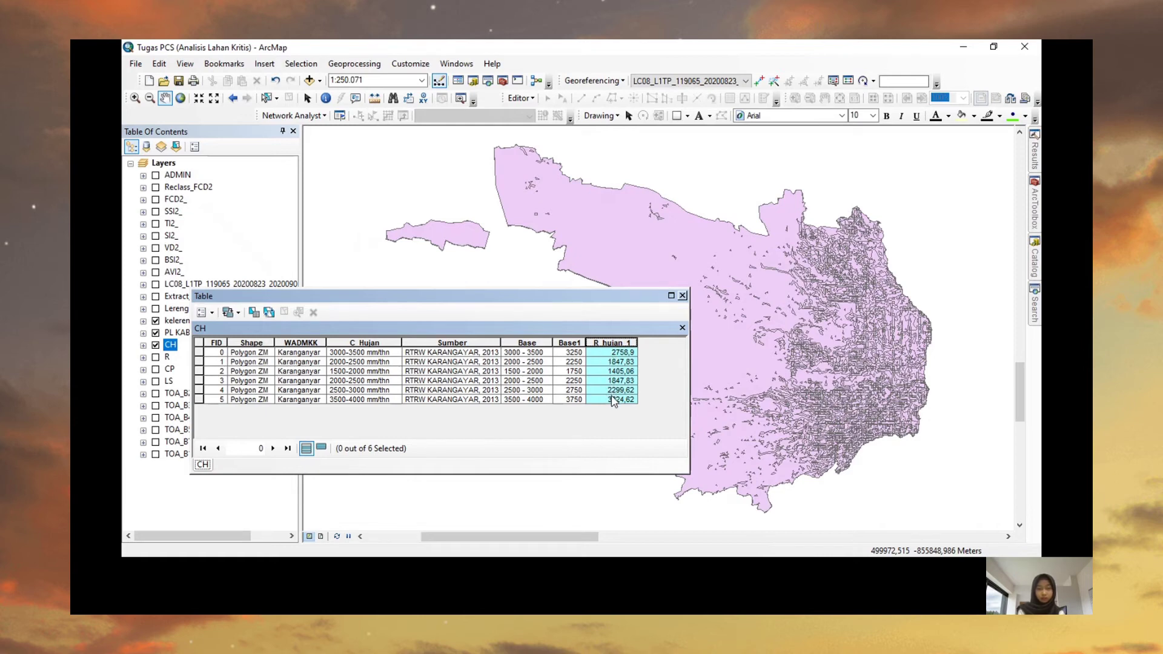
pyautogui.click(682, 295)
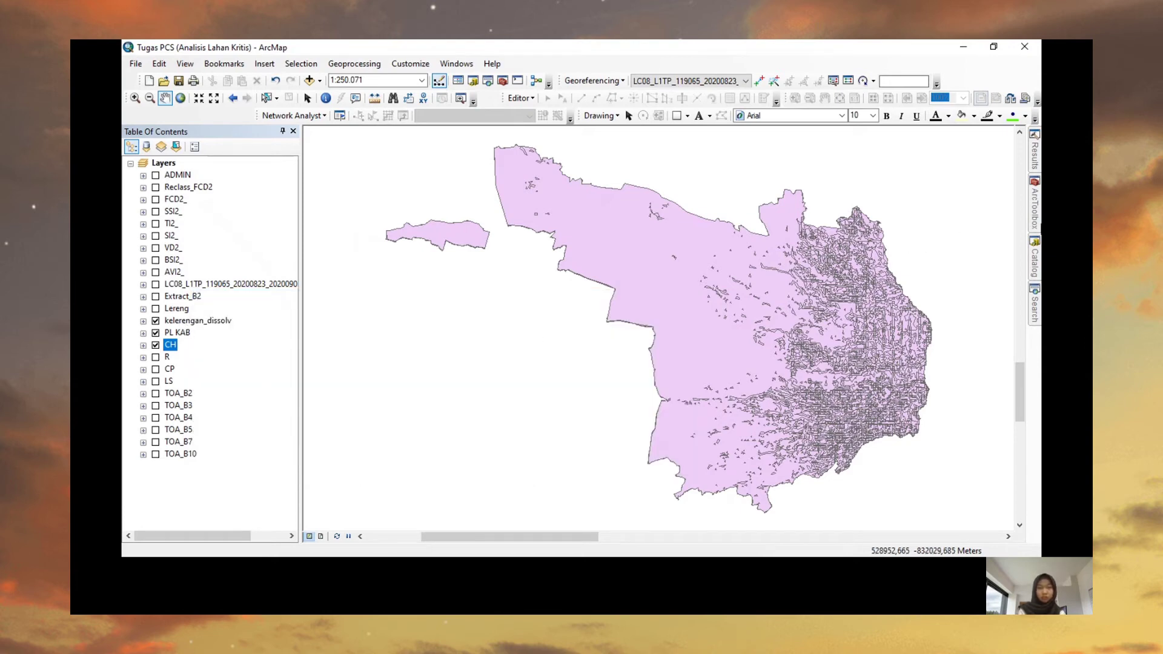
# Open the Polygon to Raster tool from the To Raster set of the Conversion Tools
pyautogui.moveTo(1037, 224)
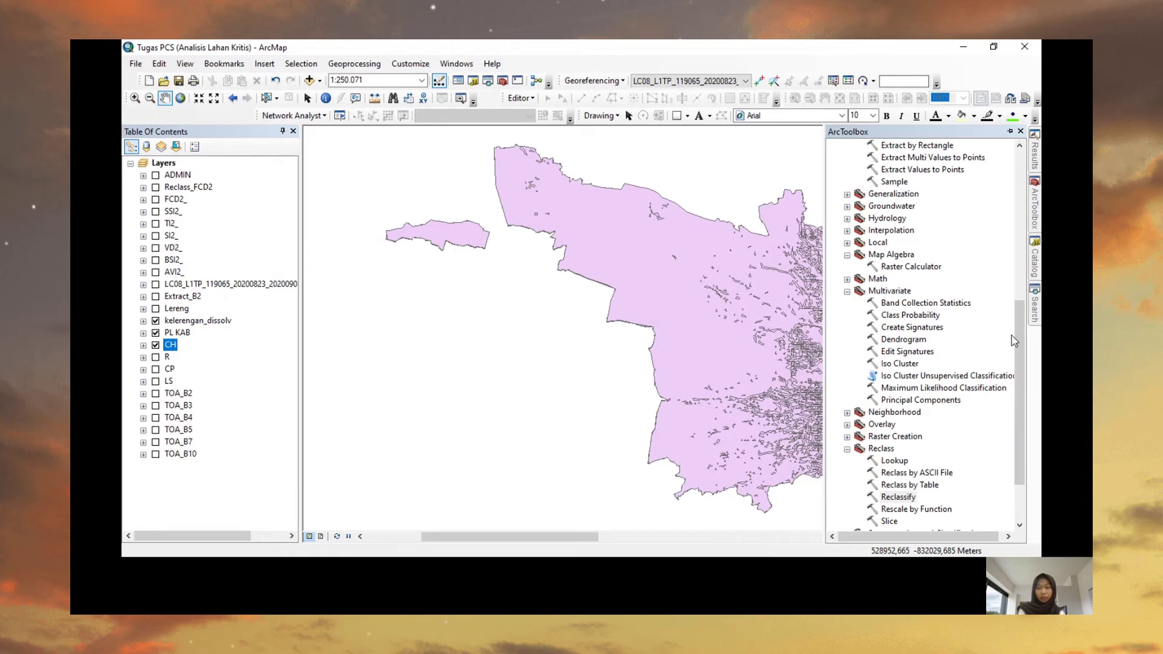
pyautogui.moveTo(1018, 334); pyautogui.dragTo(1026, 176)
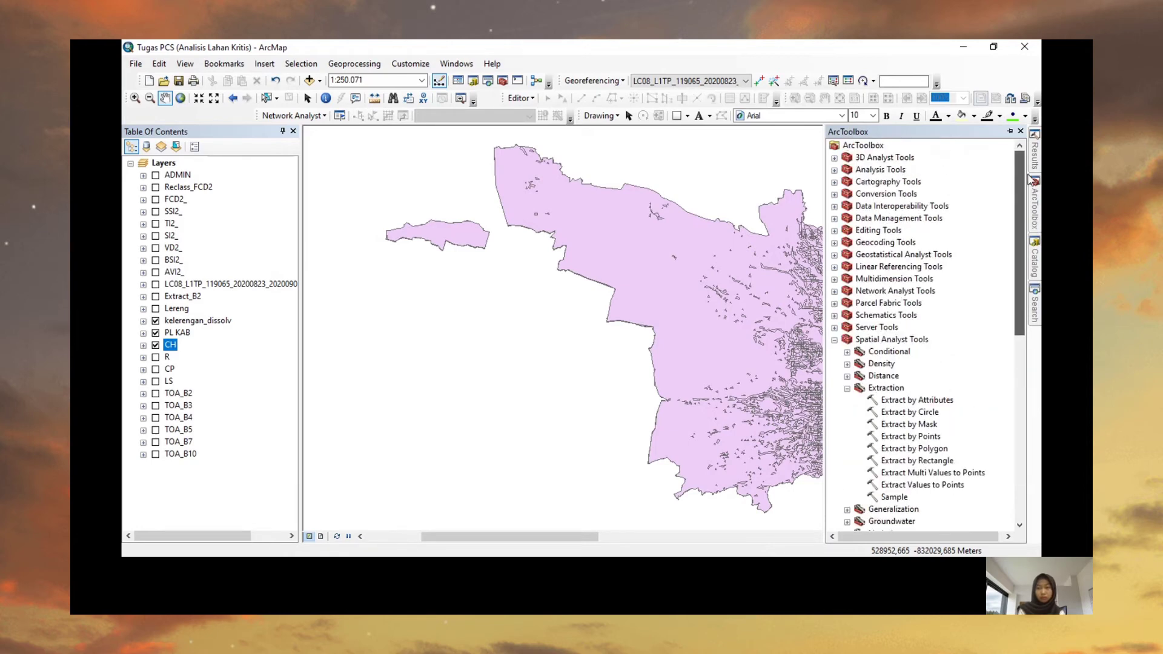
pyautogui.doubleClick(888, 196)
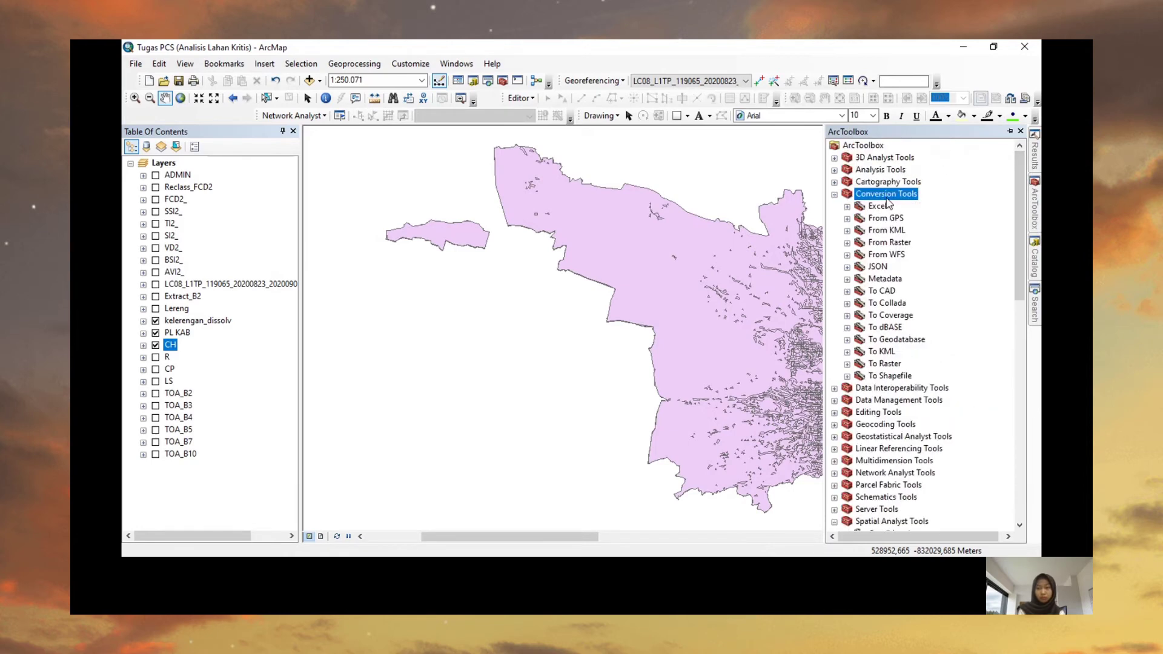
pyautogui.doubleClick(882, 363)
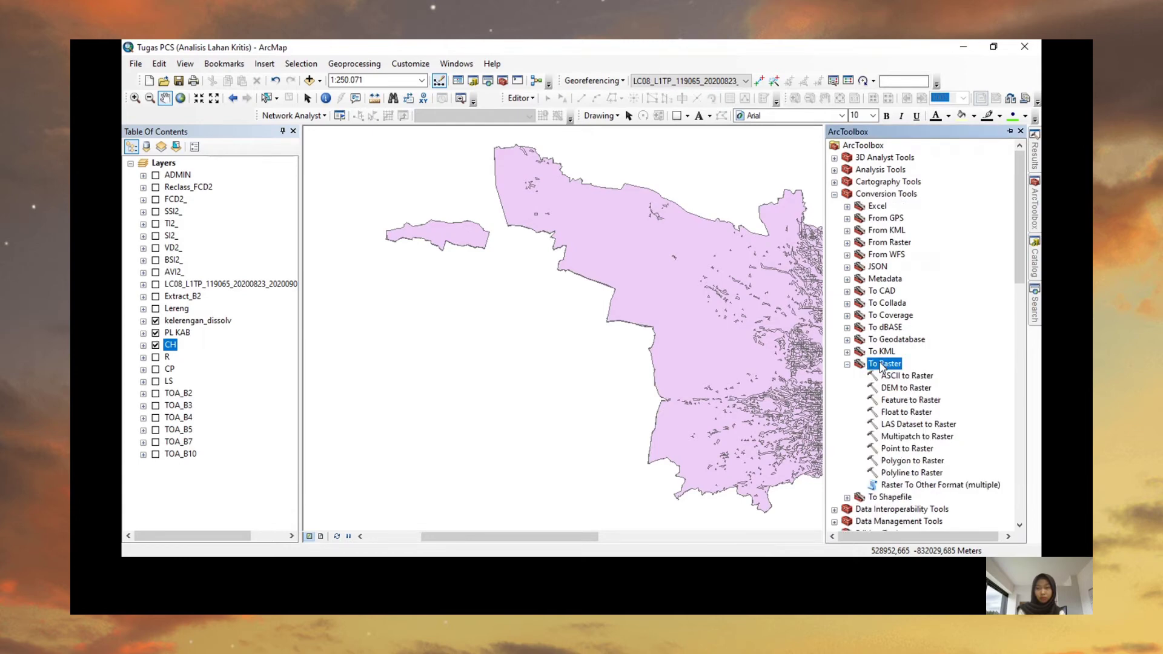
pyautogui.click(895, 461)
pyautogui.doubleClick(896, 461)
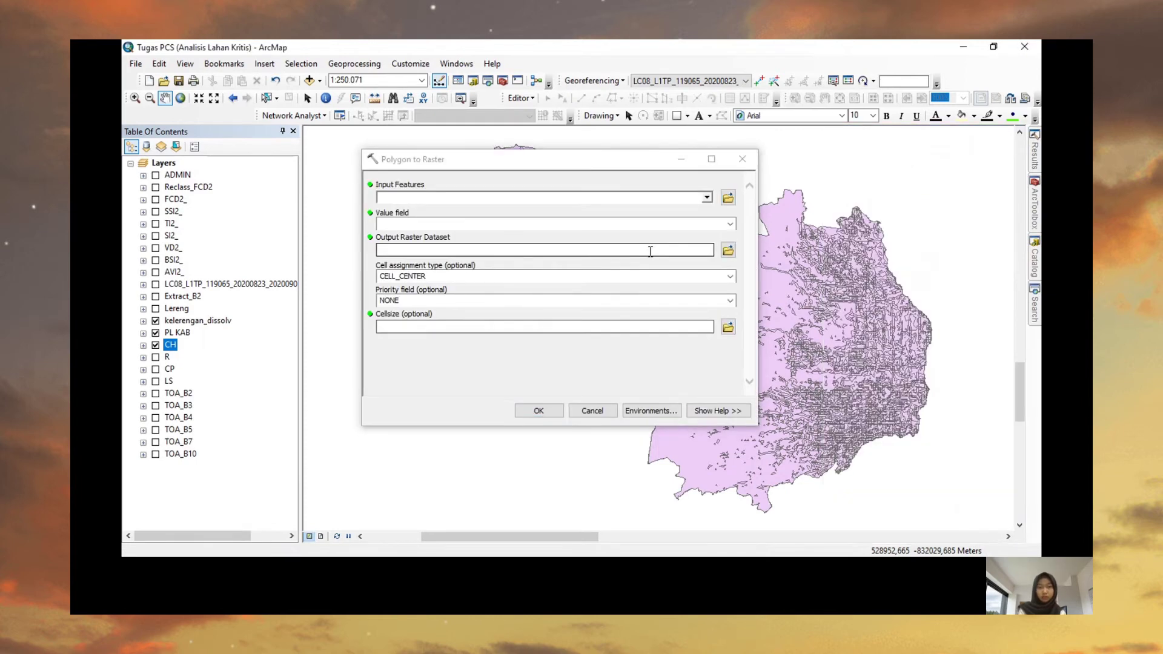
# Set up Polygon to Raster for CH with value field R_hujan_1 and output raster R, and cancel the conversion
pyautogui.click(708, 199)
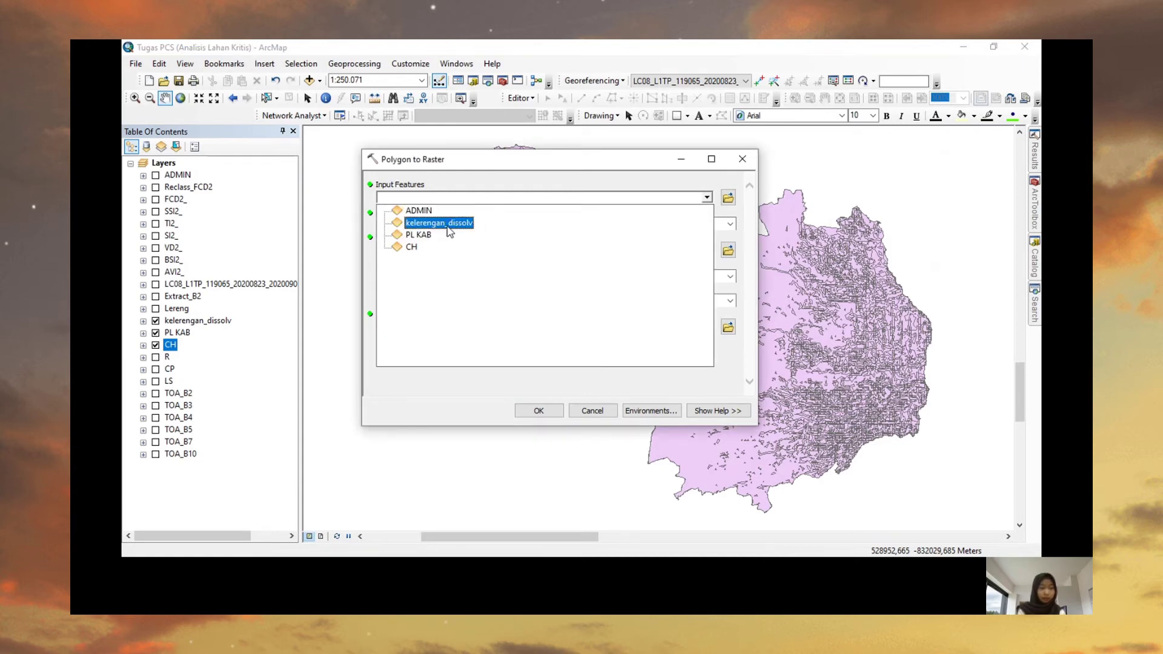
pyautogui.click(424, 247)
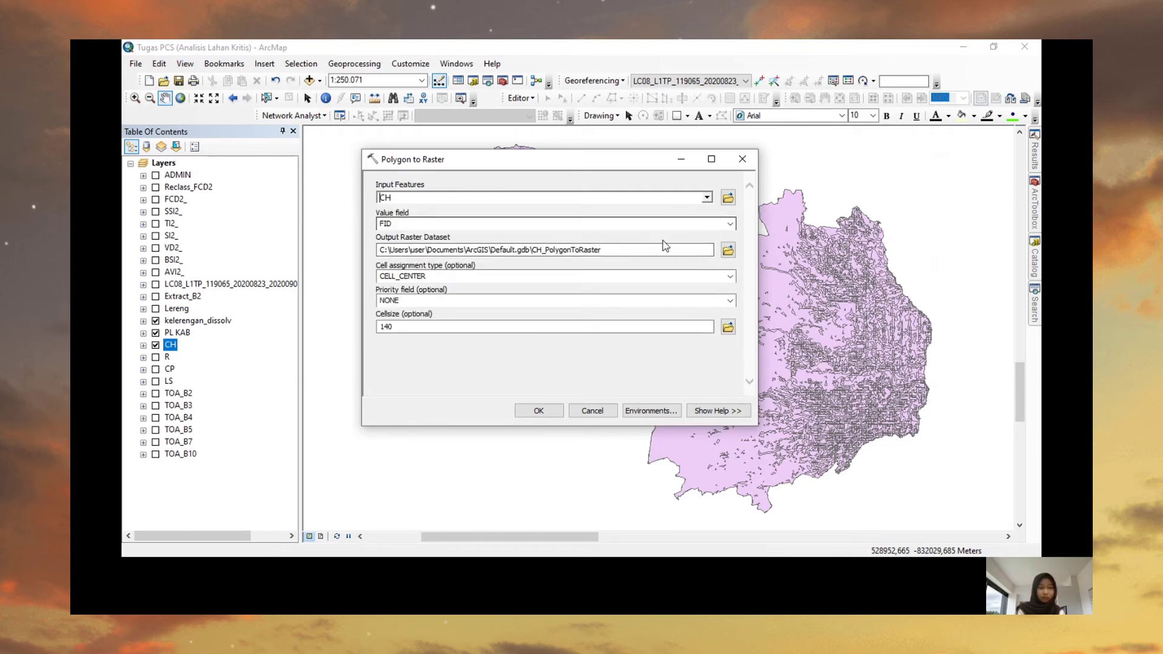
pyautogui.click(730, 223)
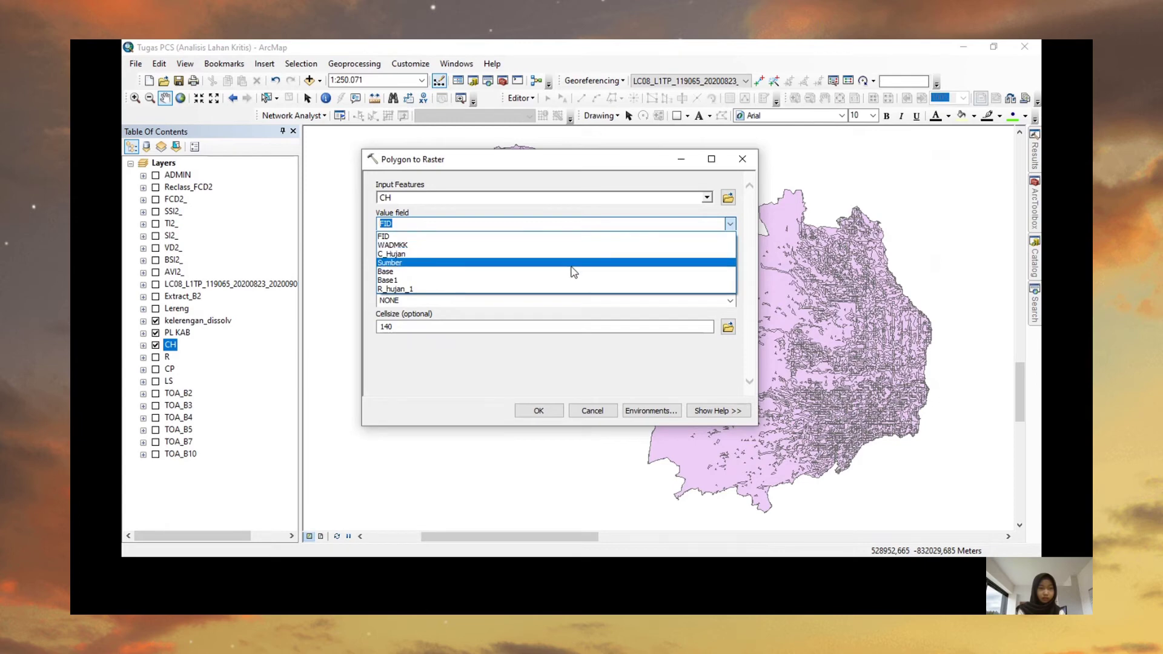
pyautogui.click(565, 288)
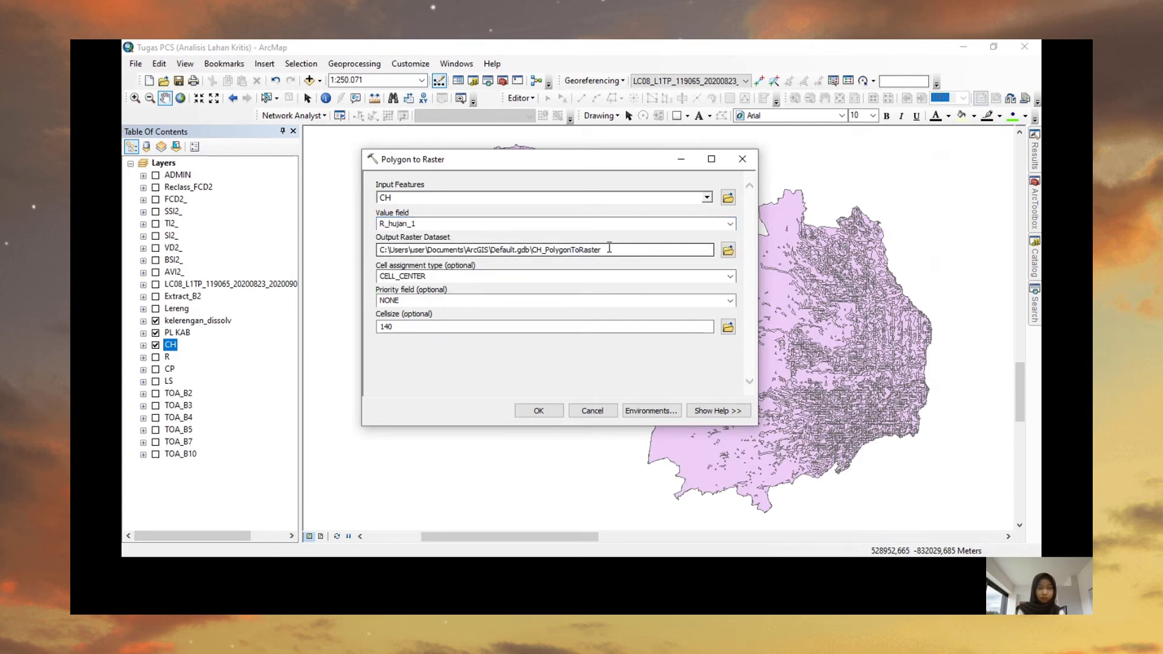
pyautogui.moveTo(601, 249); pyautogui.dragTo(535, 247)
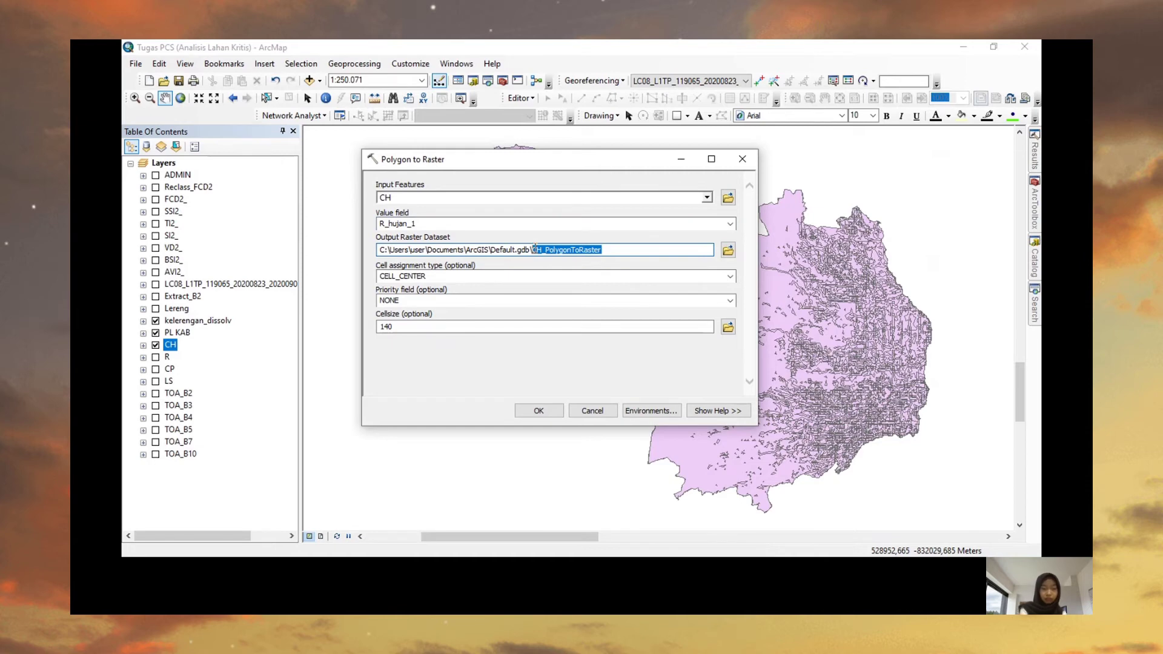
pyautogui.write('R')
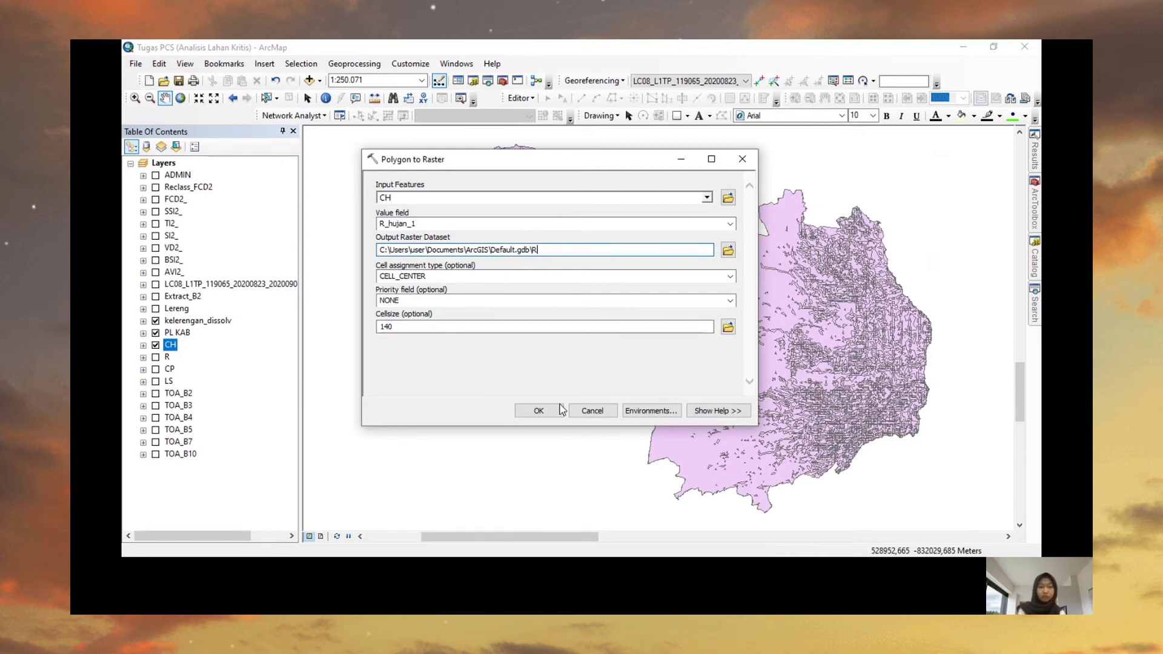
pyautogui.click(592, 411)
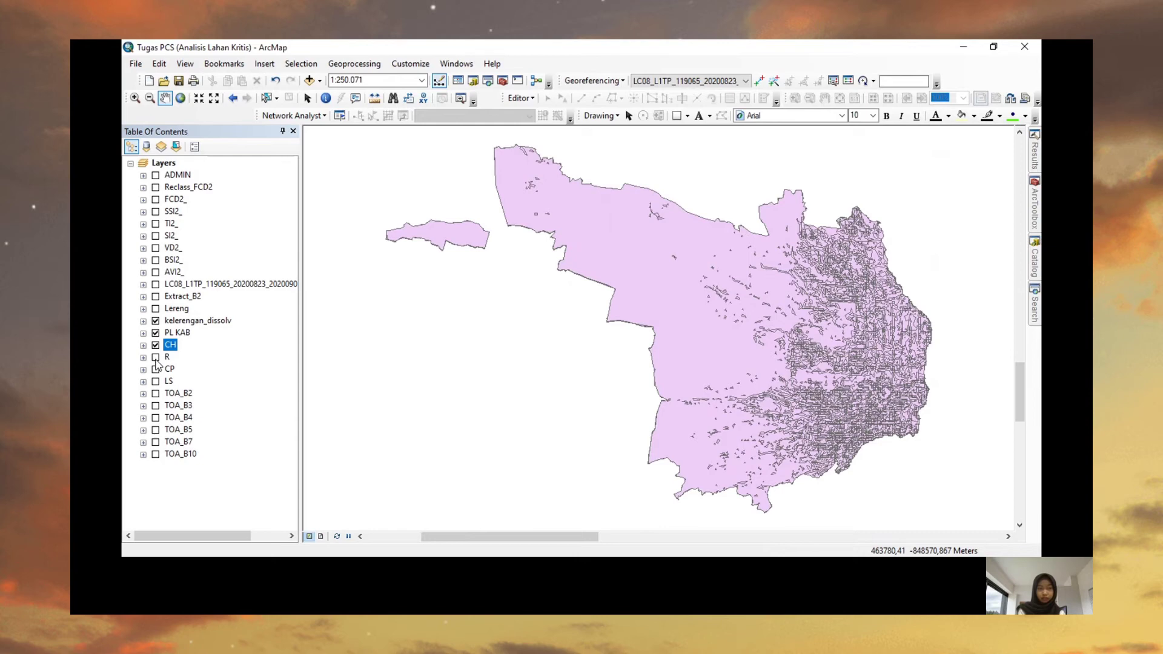
# Open the Polygon to Raster tool and set PL KAB as the input features with Cp as the value field
pyautogui.click(1037, 222)
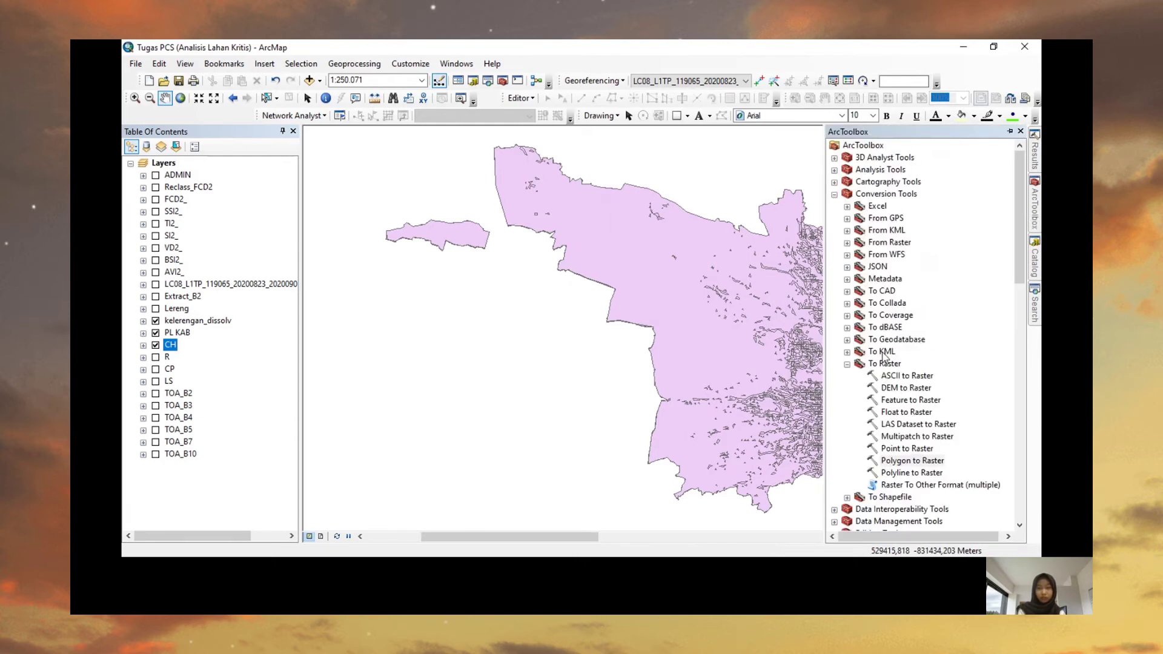
pyautogui.click(905, 464)
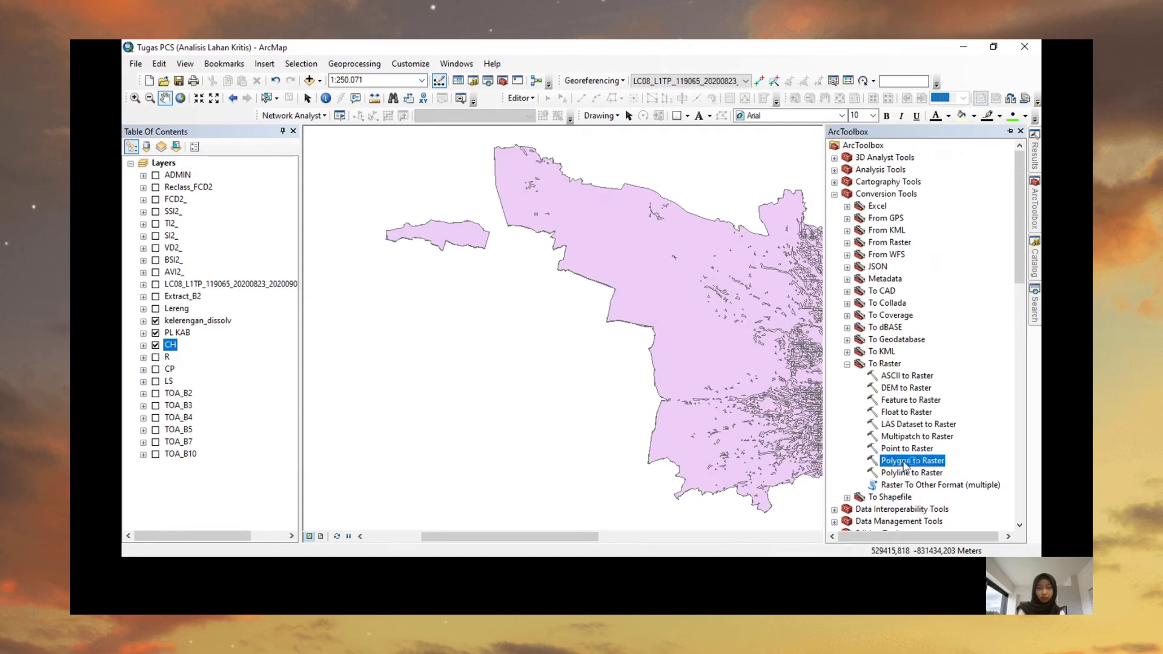
pyautogui.doubleClick(906, 463)
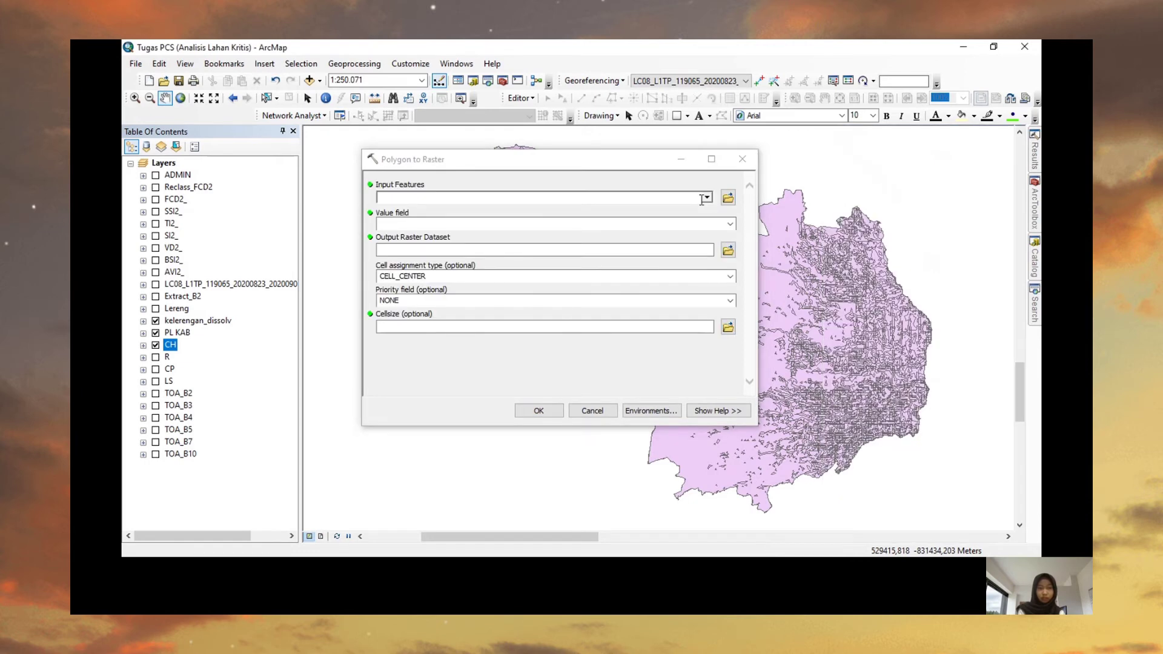
pyautogui.click(707, 197)
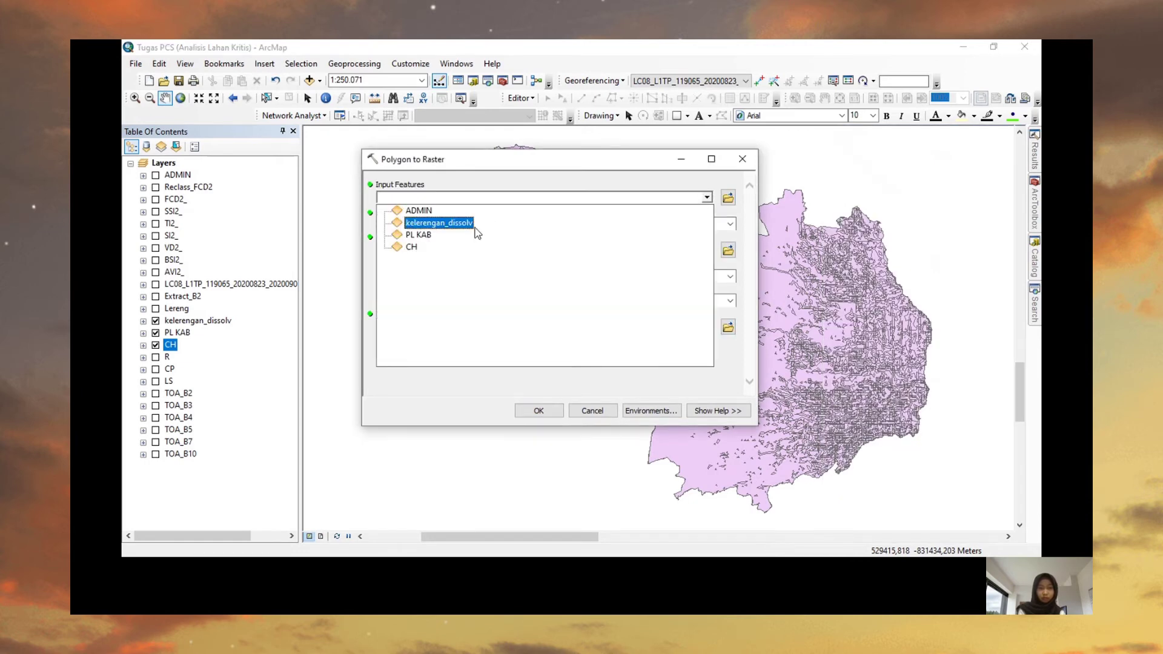
pyautogui.click(462, 235)
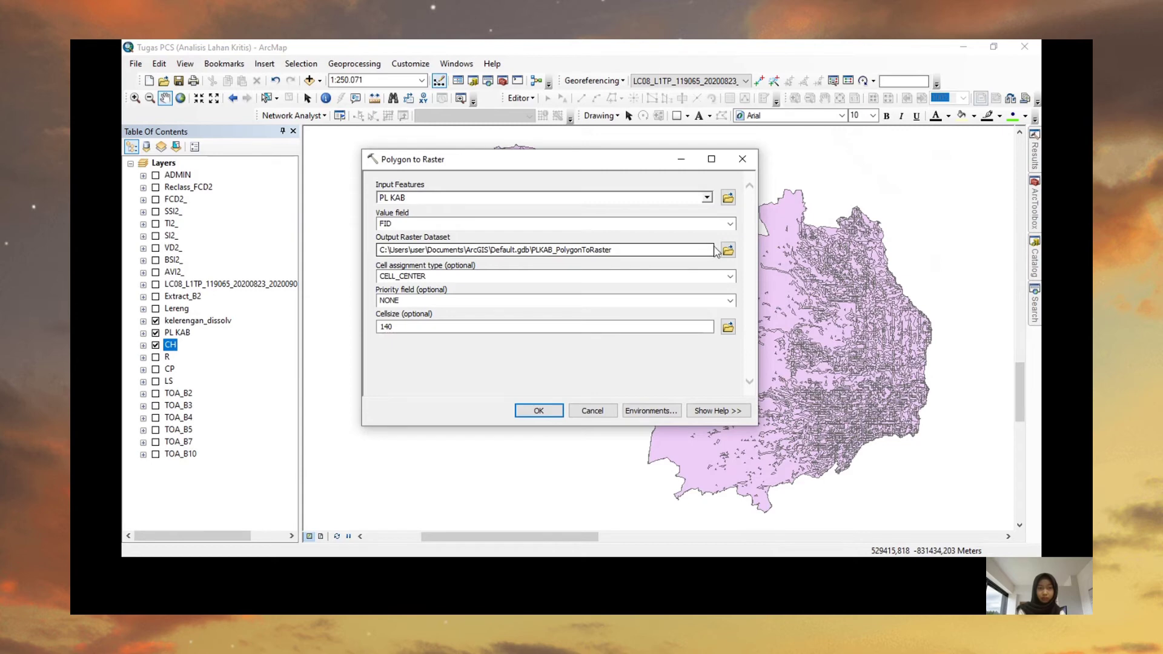
pyautogui.click(730, 225)
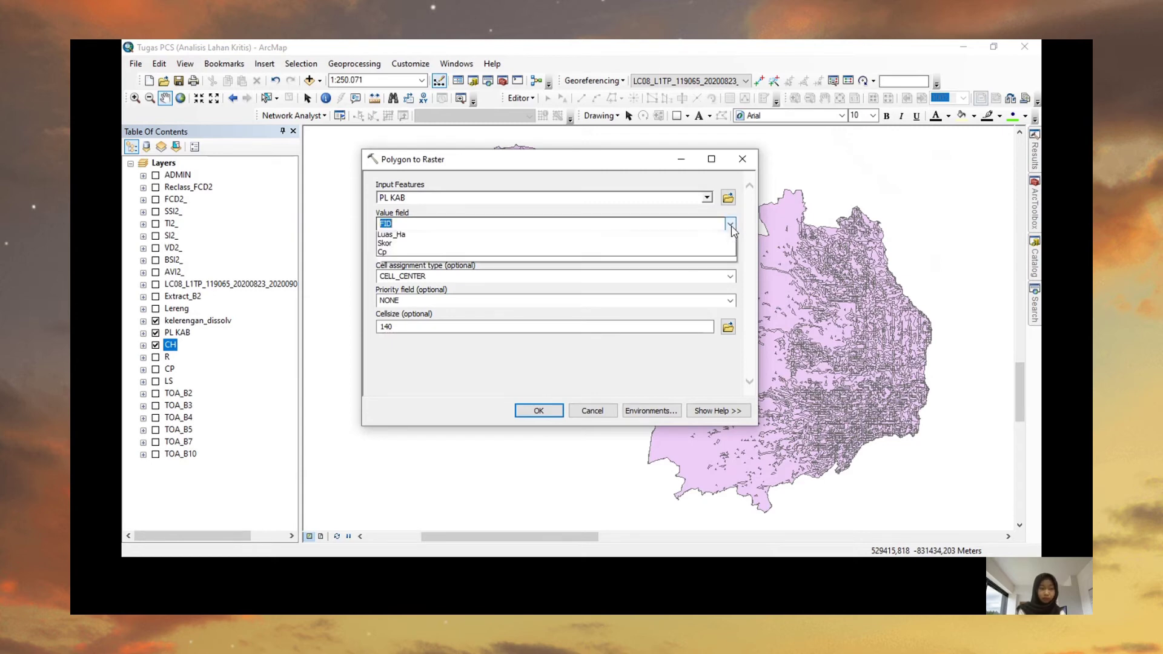
pyautogui.click(562, 272)
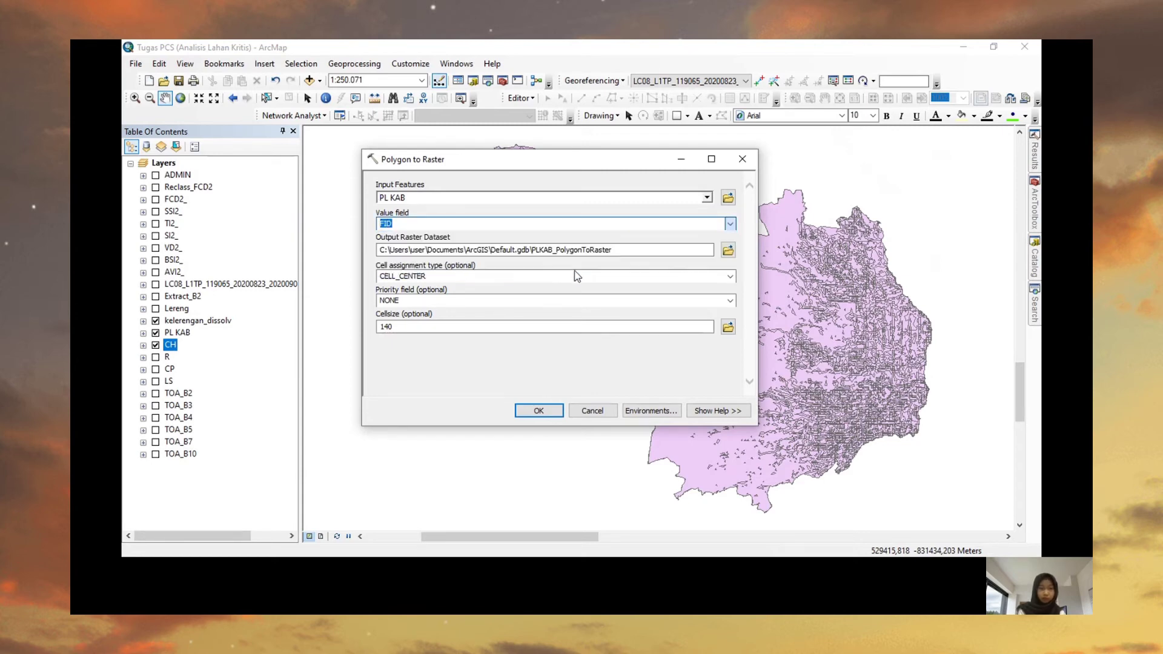
# Name the output raster dataset CP in Default.gdb, and cancel the PL KAB conversion
pyautogui.moveTo(623, 251); pyautogui.dragTo(527, 252)
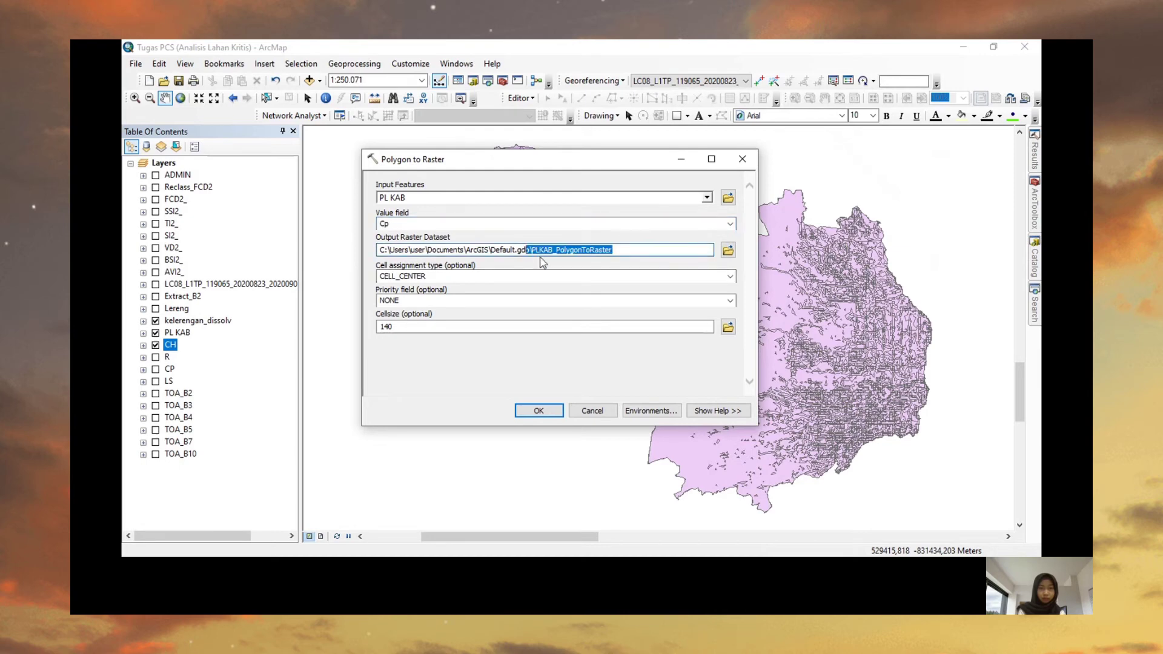
pyautogui.click(582, 249)
pyautogui.moveTo(610, 249); pyautogui.dragTo(533, 250)
pyautogui.write('CPr')
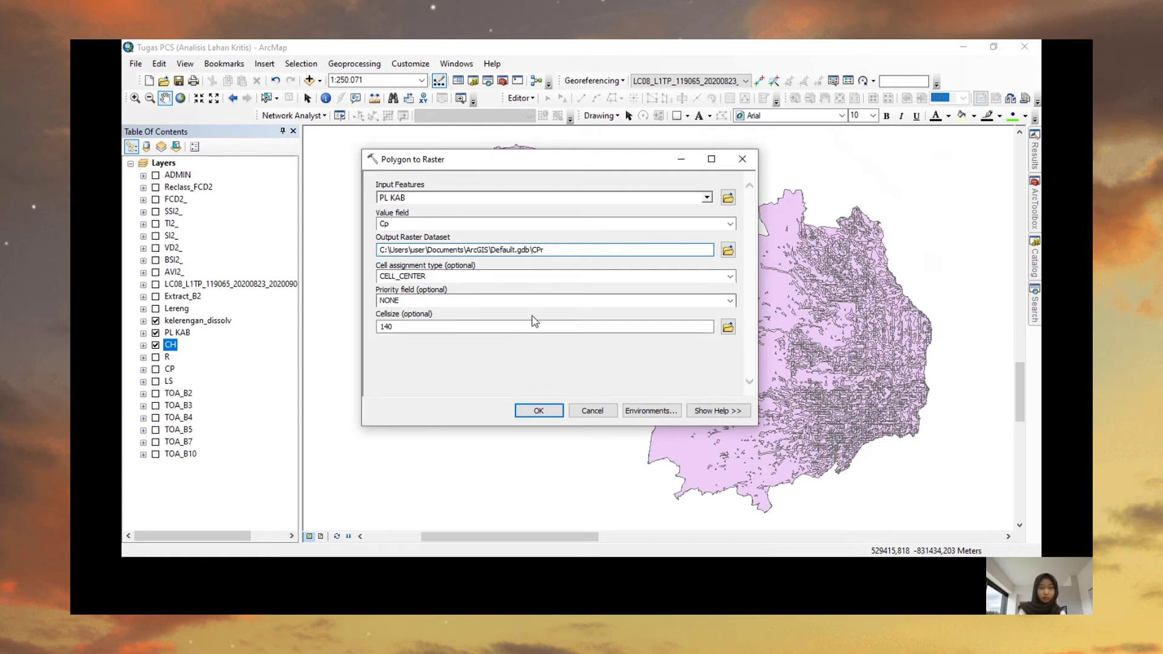
pyautogui.press('BackSpace')
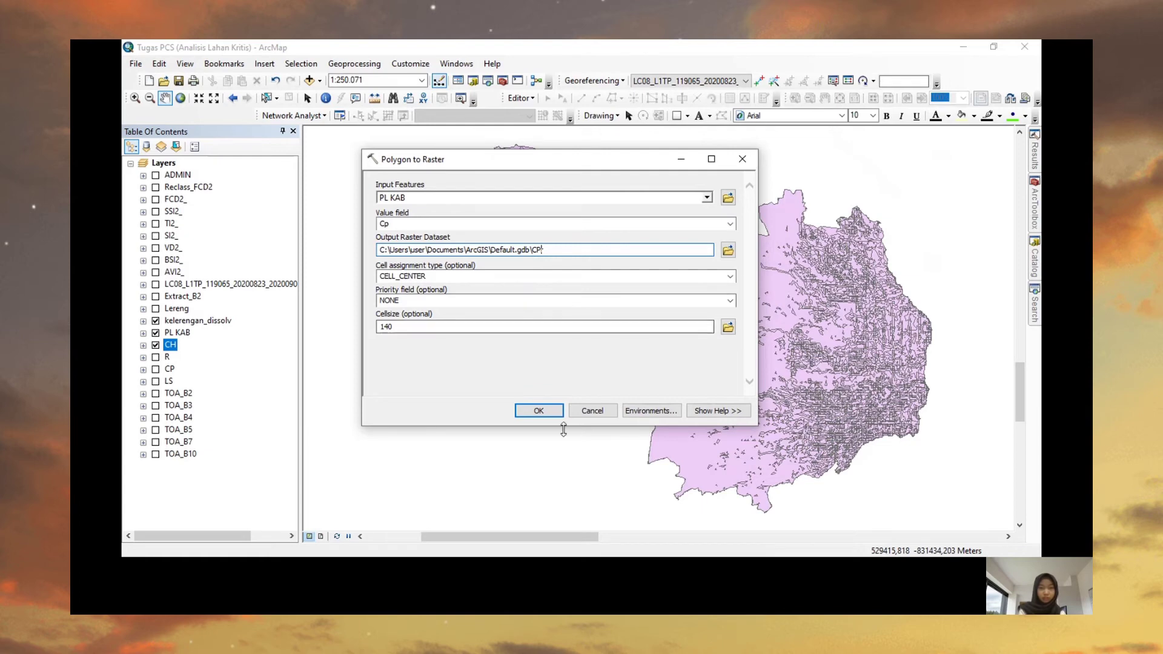
pyautogui.click(601, 411)
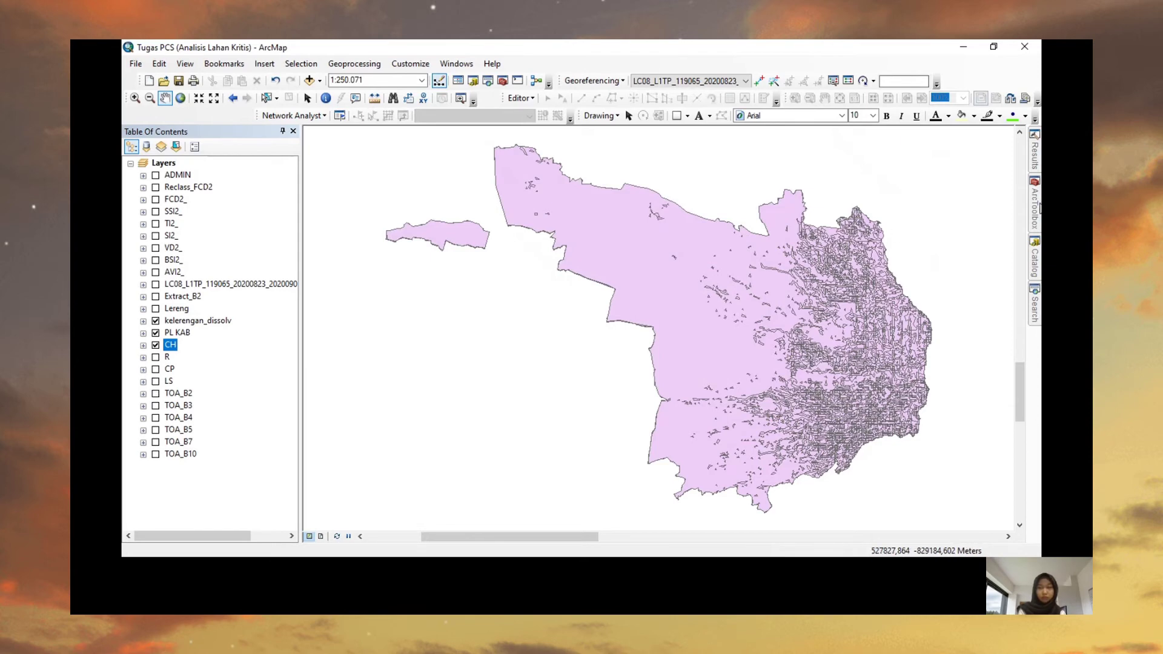
# Reopen Polygon to Raster and set kelerengan_dissolv as the input features with LS as the value field
pyautogui.moveTo(1038, 207)
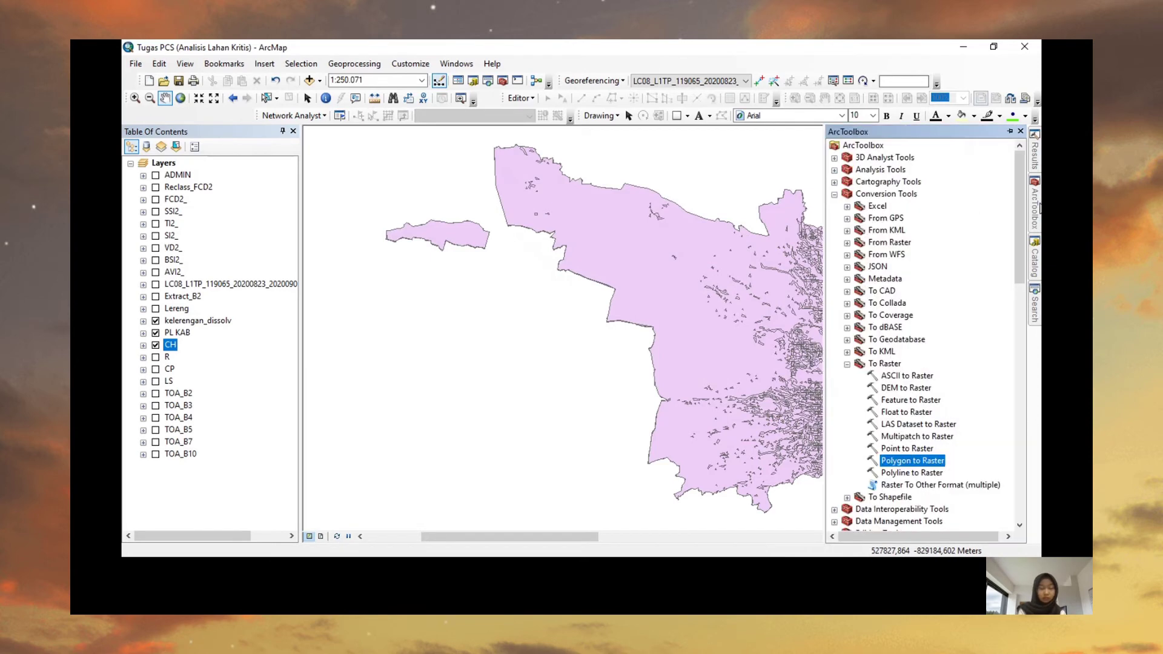
pyautogui.doubleClick(900, 463)
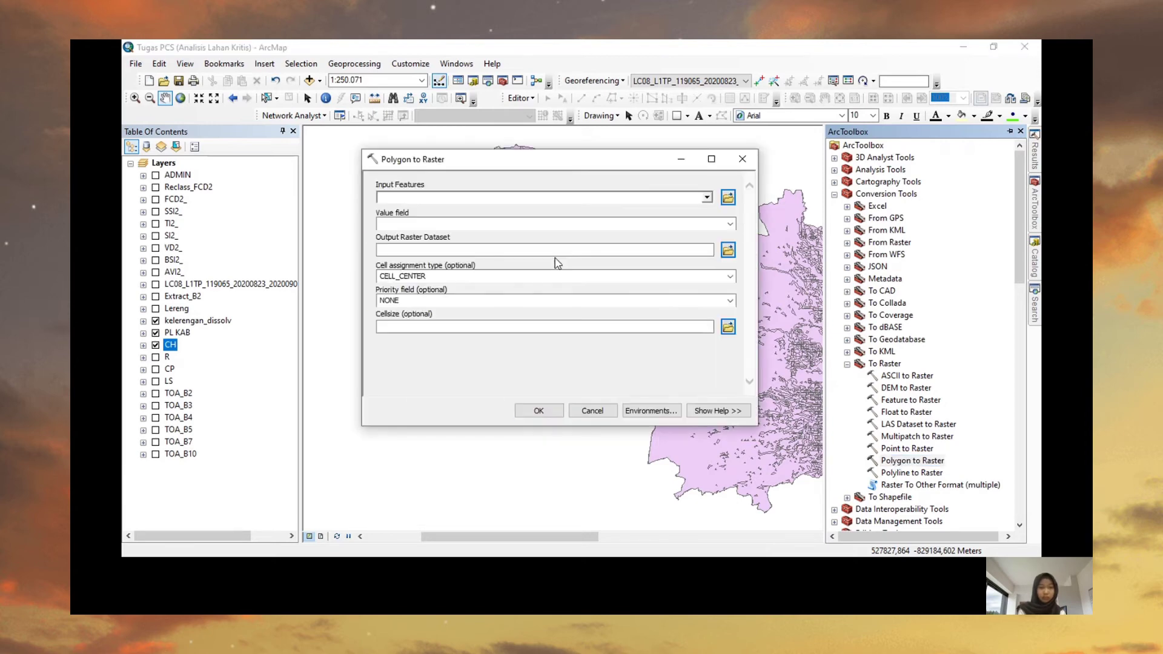
pyautogui.click(684, 197)
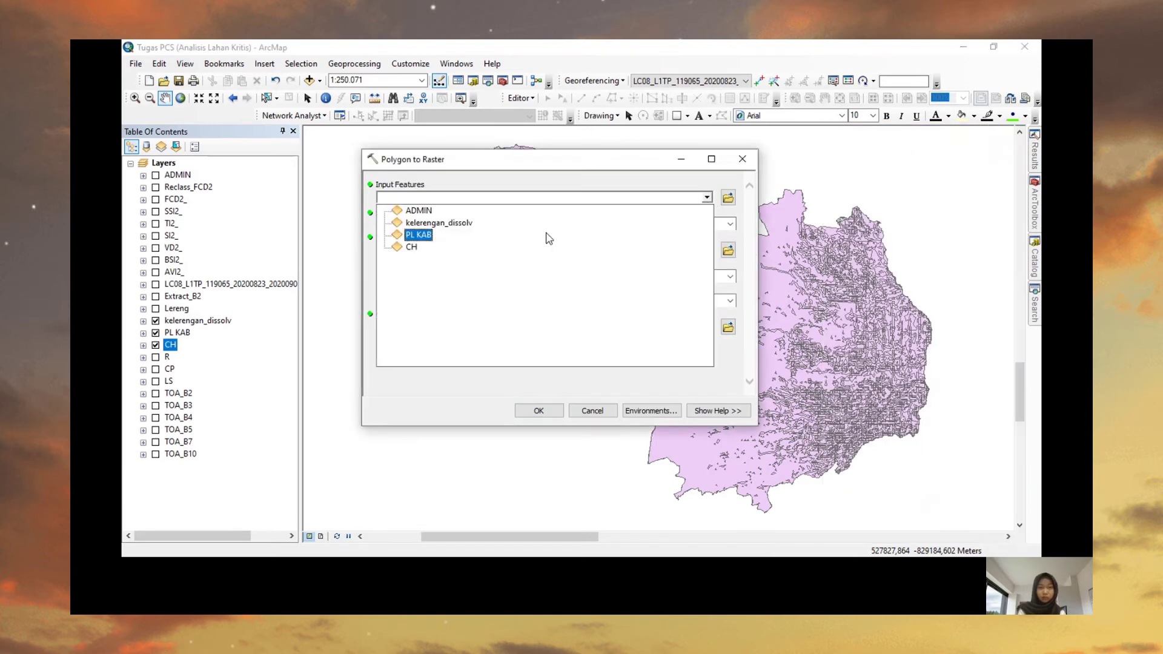
pyautogui.click(527, 236)
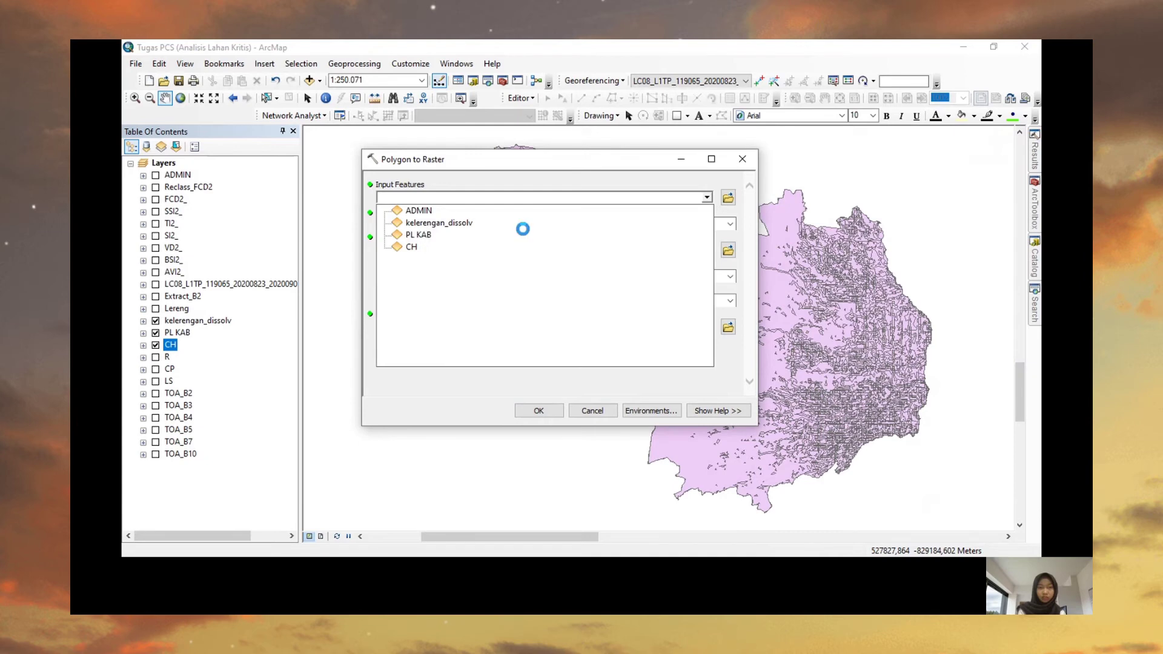
pyautogui.click(704, 198)
pyautogui.click(616, 224)
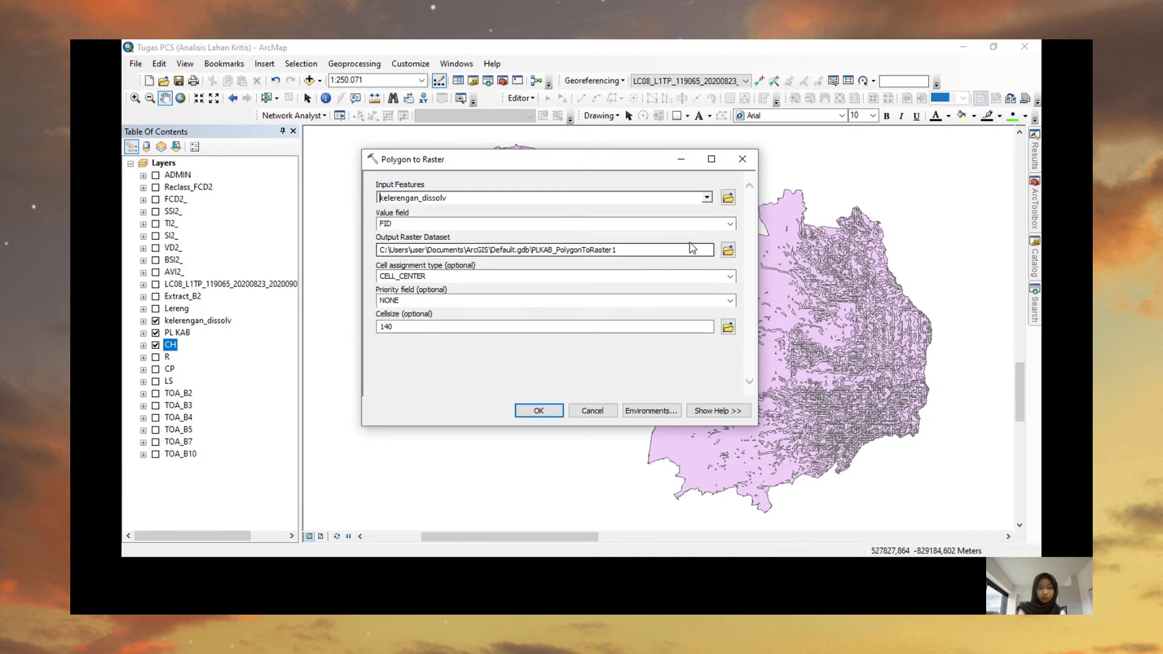
pyautogui.click(730, 224)
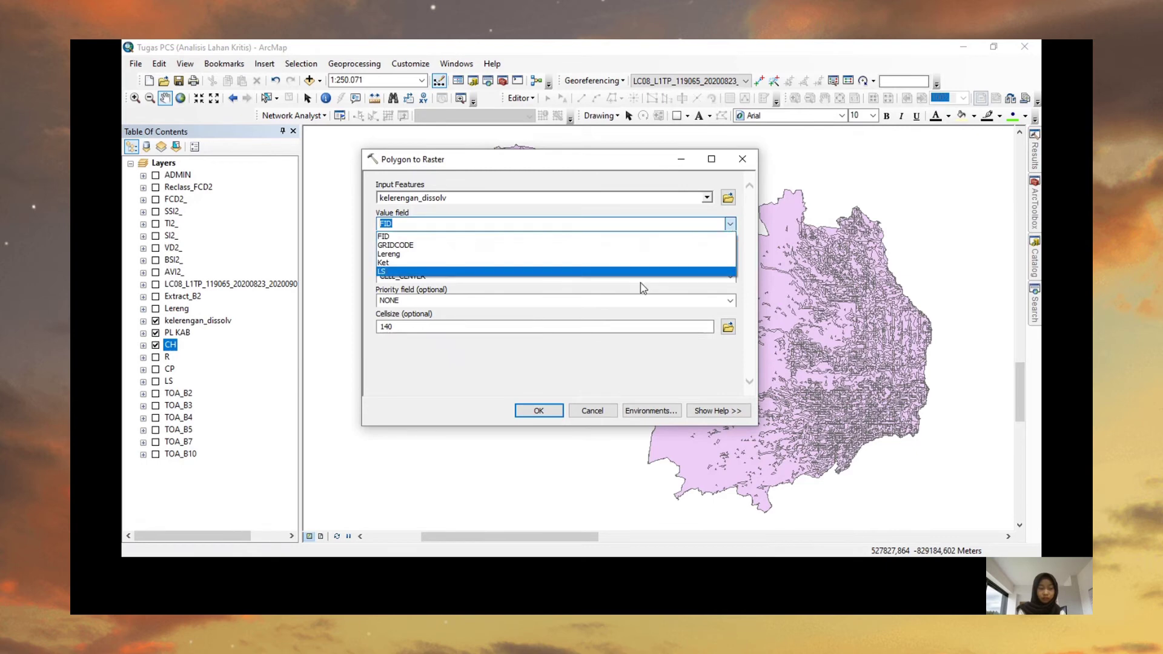
pyautogui.click(624, 272)
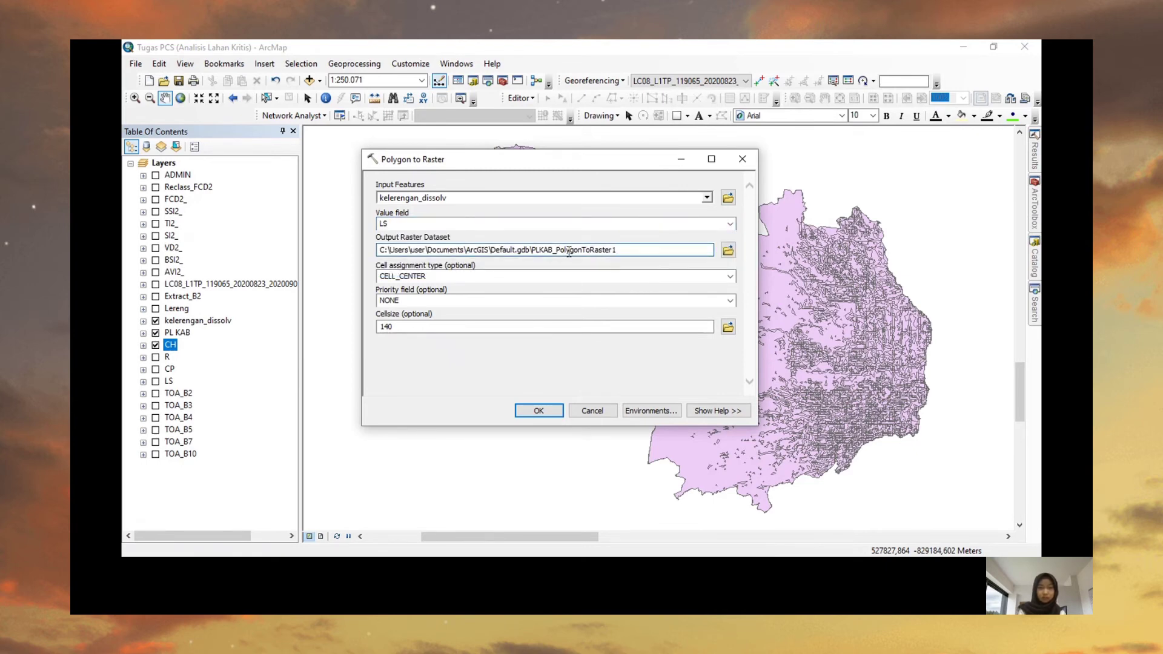
# Replace the default output raster name with LS, and cancel the kelerengan_dissolv conversion
pyautogui.moveTo(617, 250); pyautogui.dragTo(531, 250)
pyautogui.write('L')
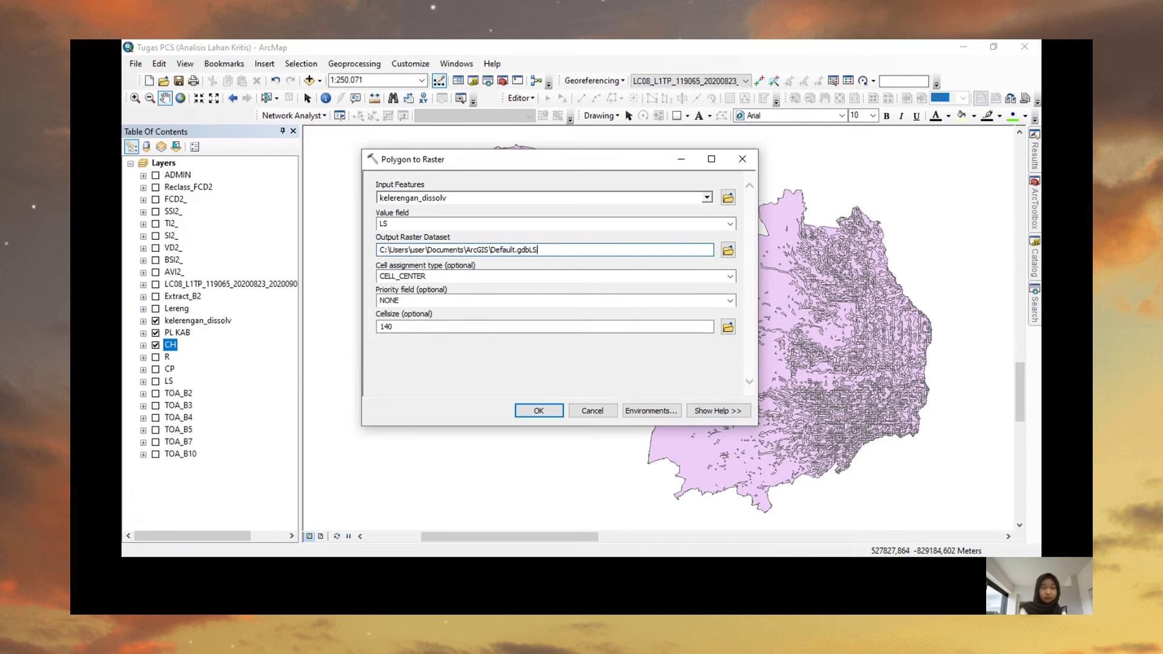
pyautogui.click(542, 410)
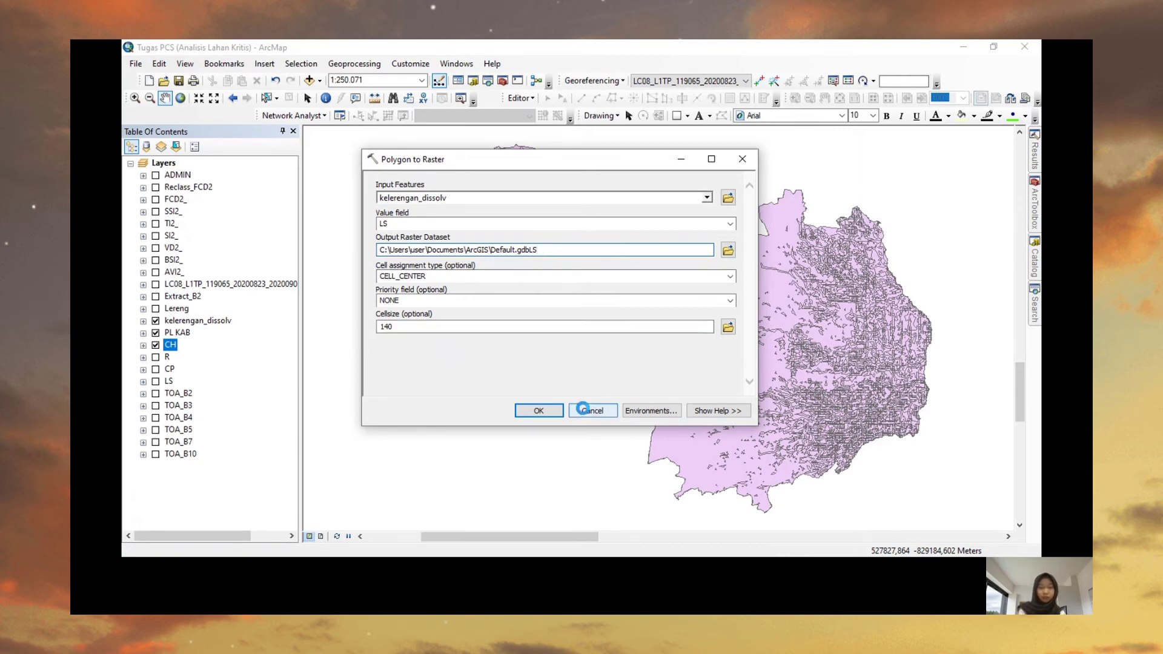
# Hide the kelerengan_dissolv, PL KAB and CH layers and display the R, CP and LS rasters
pyautogui.click(156, 321)
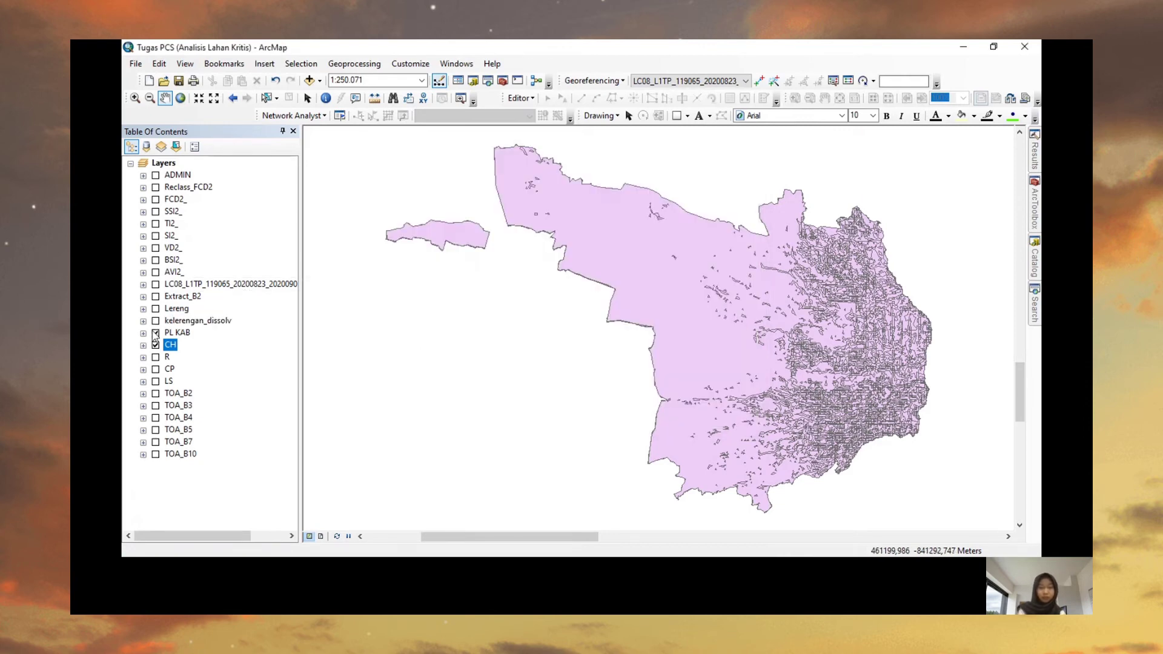
pyautogui.click(155, 332)
pyautogui.click(155, 356)
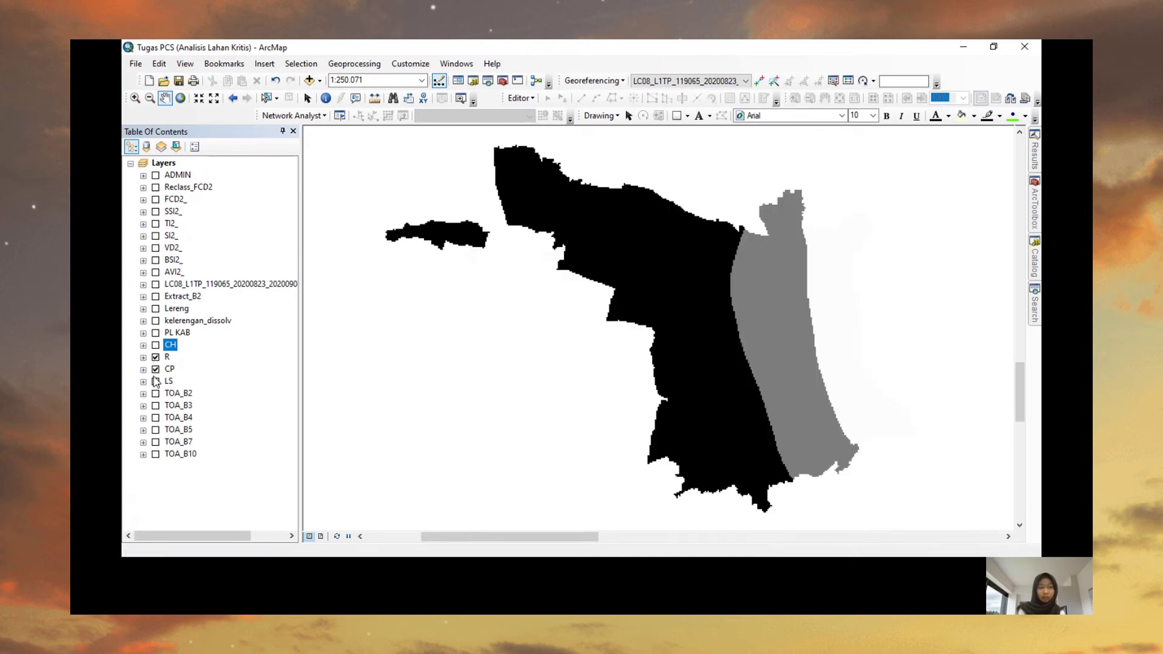
pyautogui.click(155, 381)
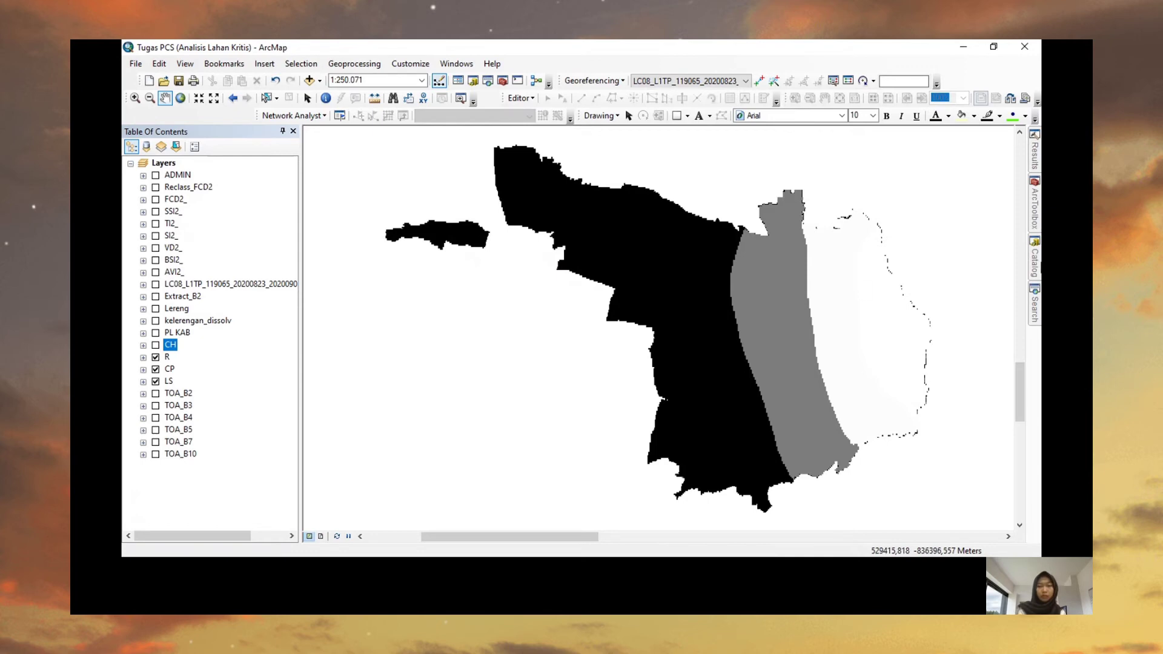
# Open the Raster Calculator from the Map Algebra set of the Spatial Analyst Tools
pyautogui.moveTo(1037, 223)
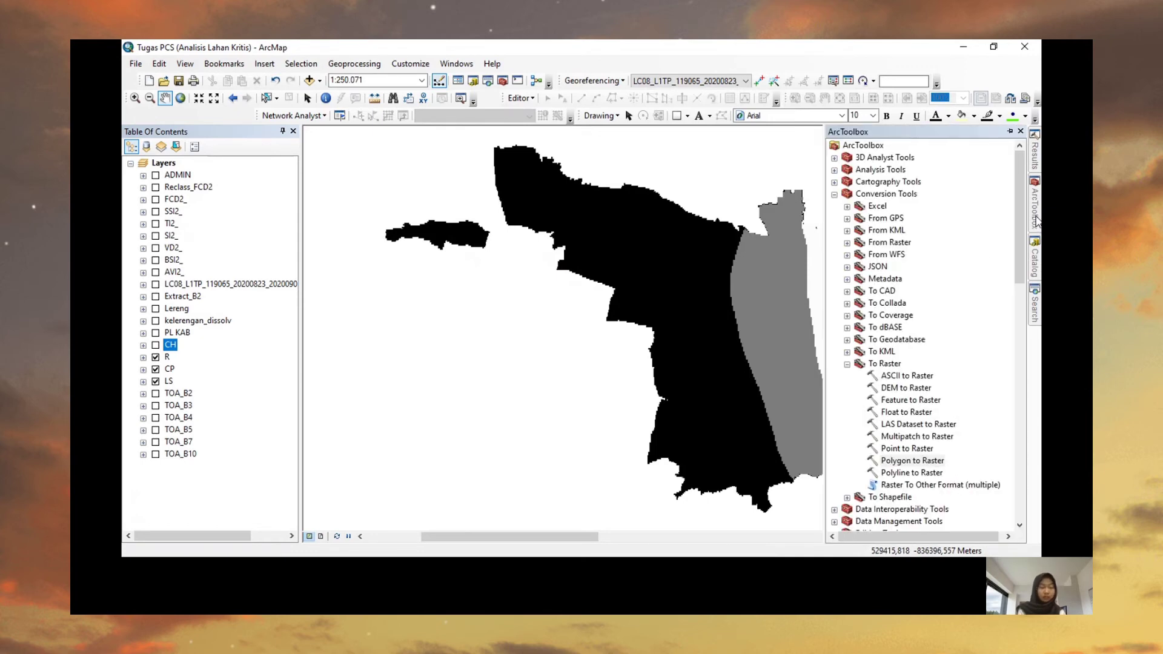
pyautogui.click(835, 194)
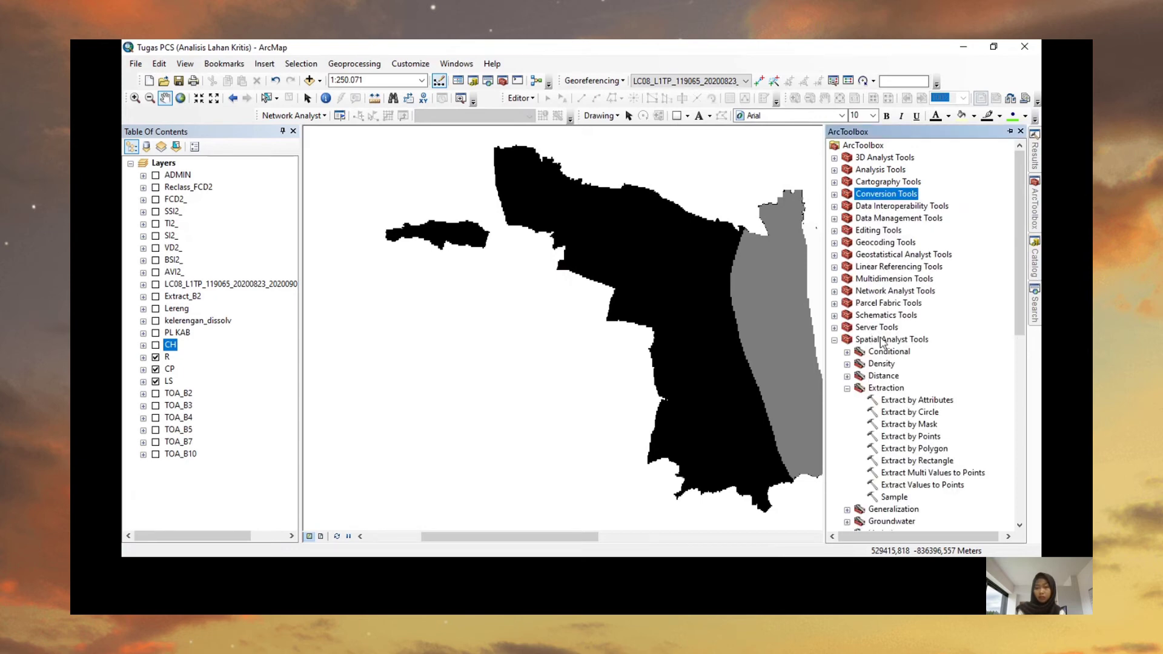
pyautogui.moveTo(1019, 321); pyautogui.dragTo(1016, 418)
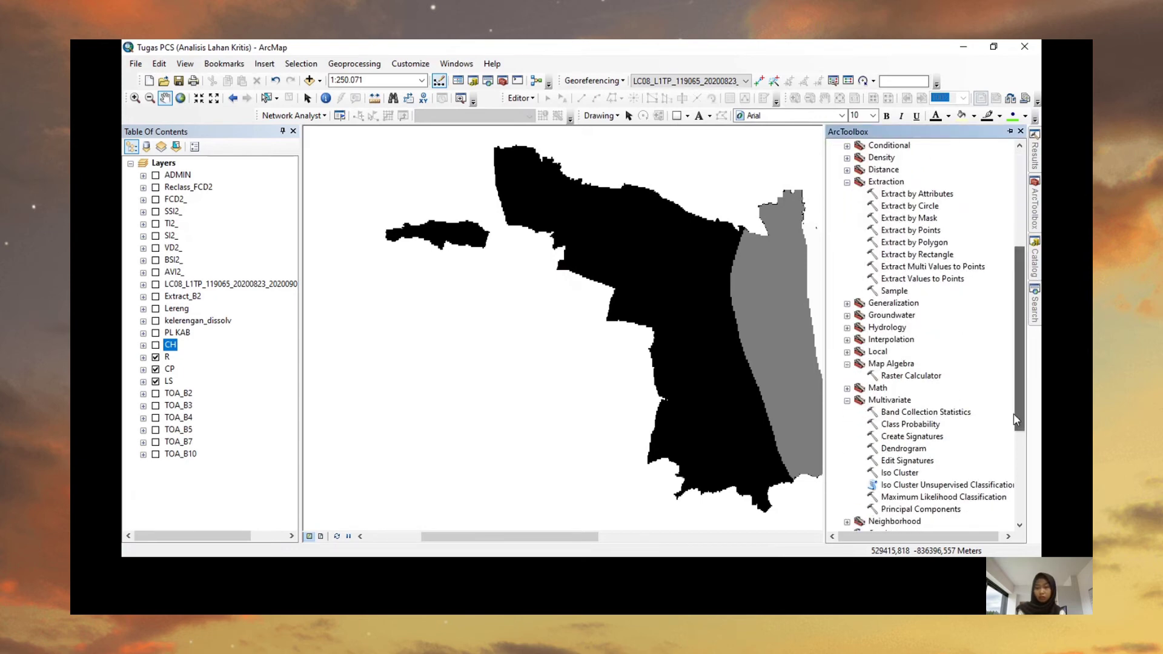
pyautogui.doubleClick(917, 377)
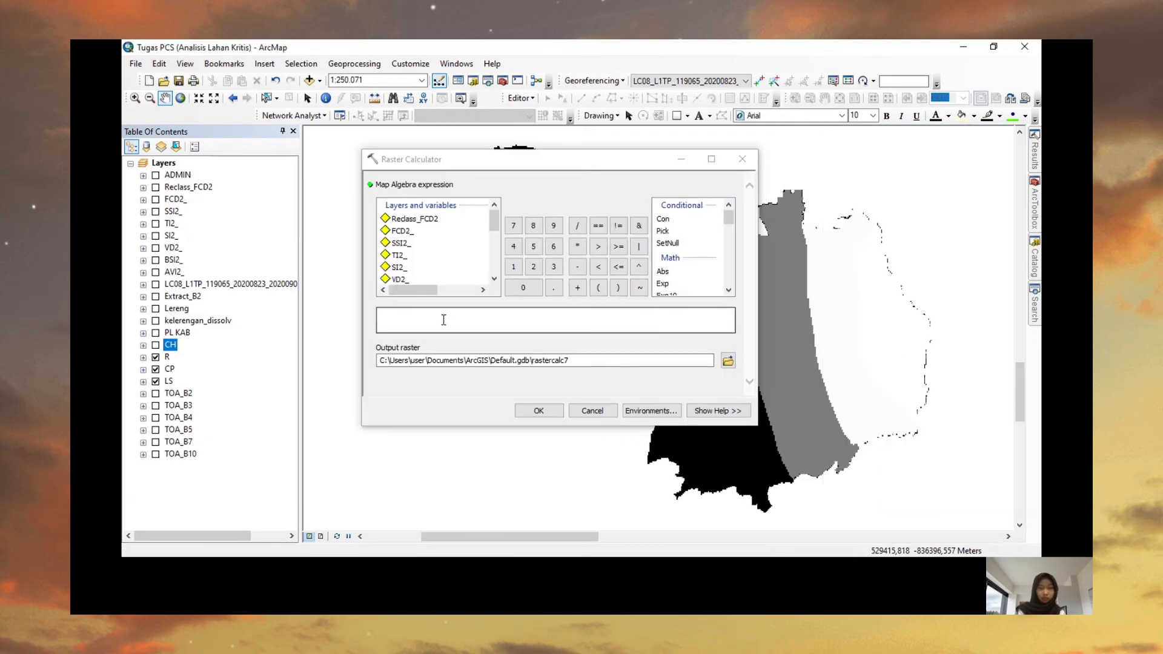
# Build the map algebra expression "R" * "CP" * "LS" in the Raster Calculator
pyautogui.click(468, 309)
pyautogui.scroll(-5, 490, 262)
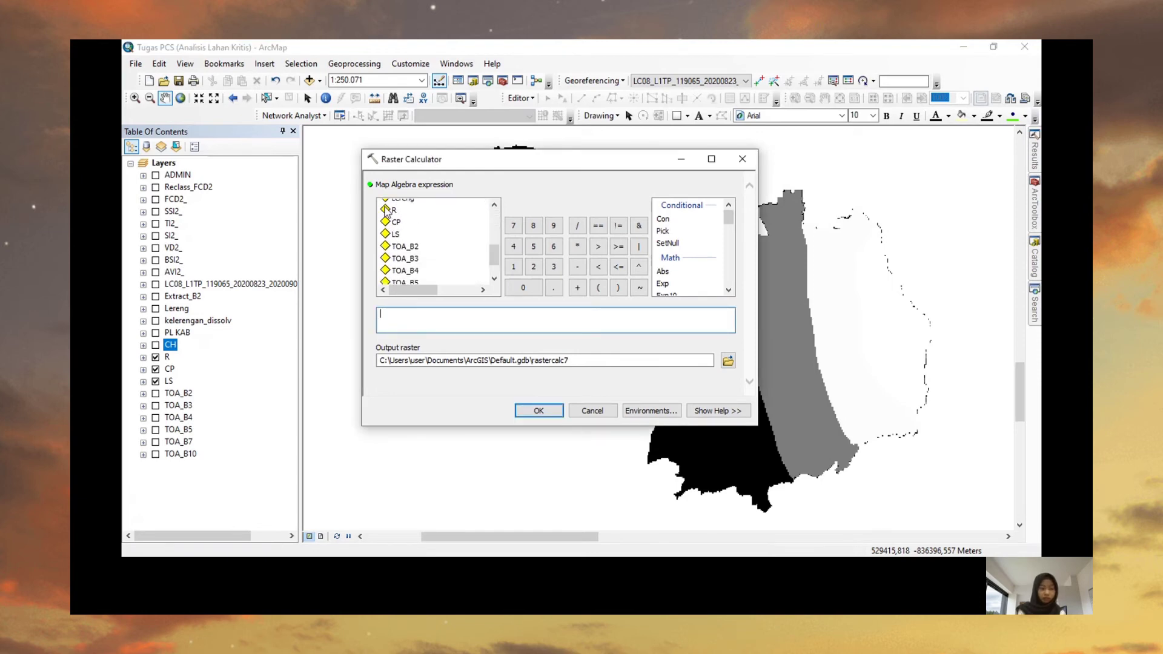
pyautogui.doubleClick(392, 210)
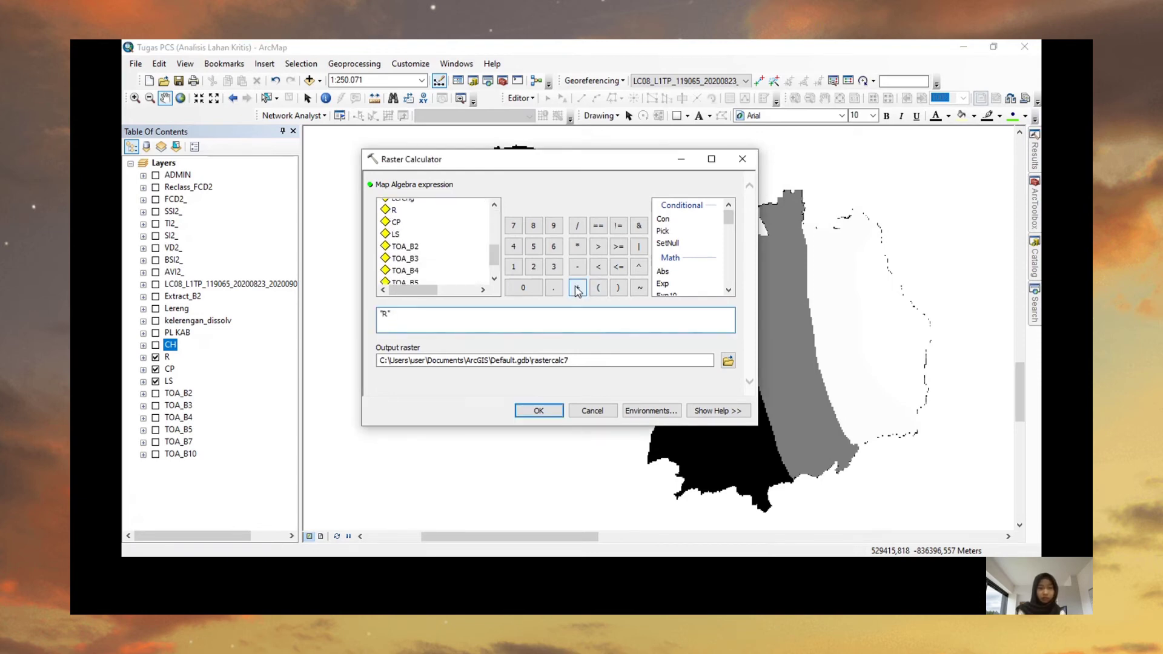
pyautogui.click(575, 247)
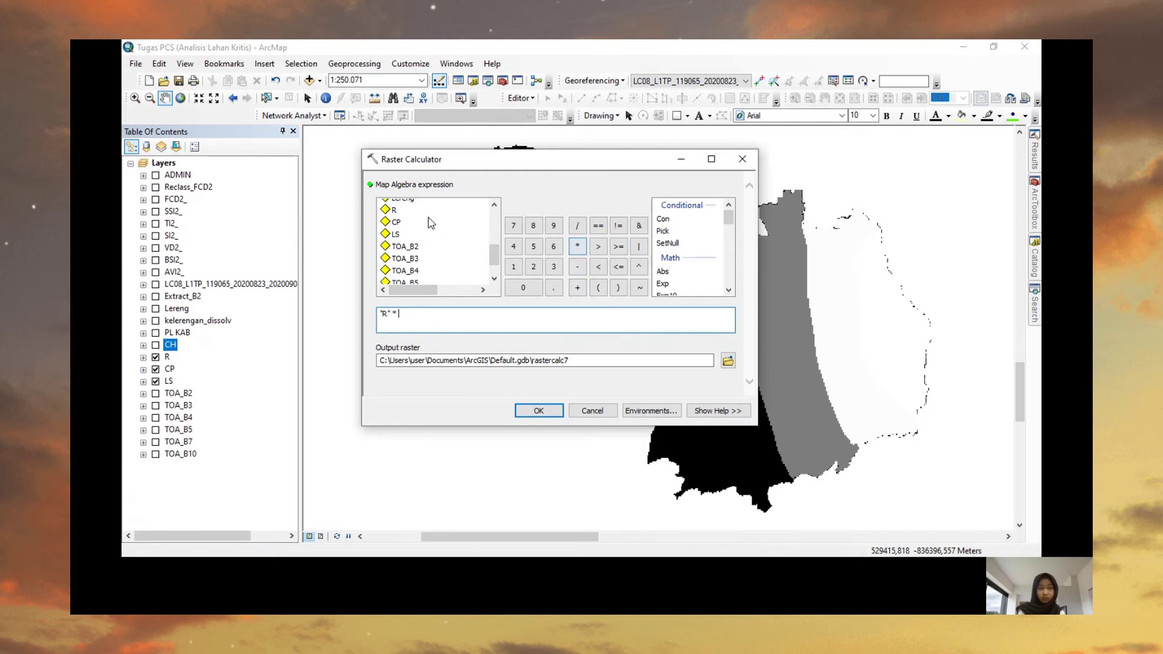
pyautogui.doubleClick(394, 222)
pyautogui.click(577, 246)
pyautogui.doubleClick(394, 234)
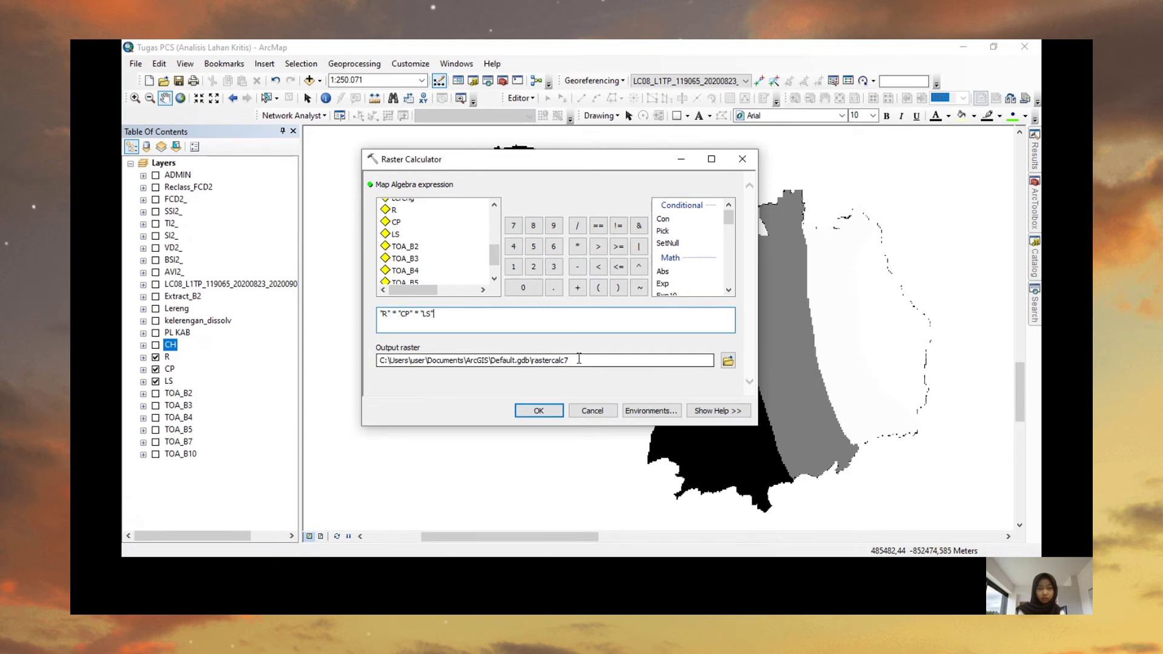
# Name the output raster Erosi_Lahan in Default.gdb and run the raster calculation
pyautogui.moveTo(579, 359); pyautogui.dragTo(532, 360)
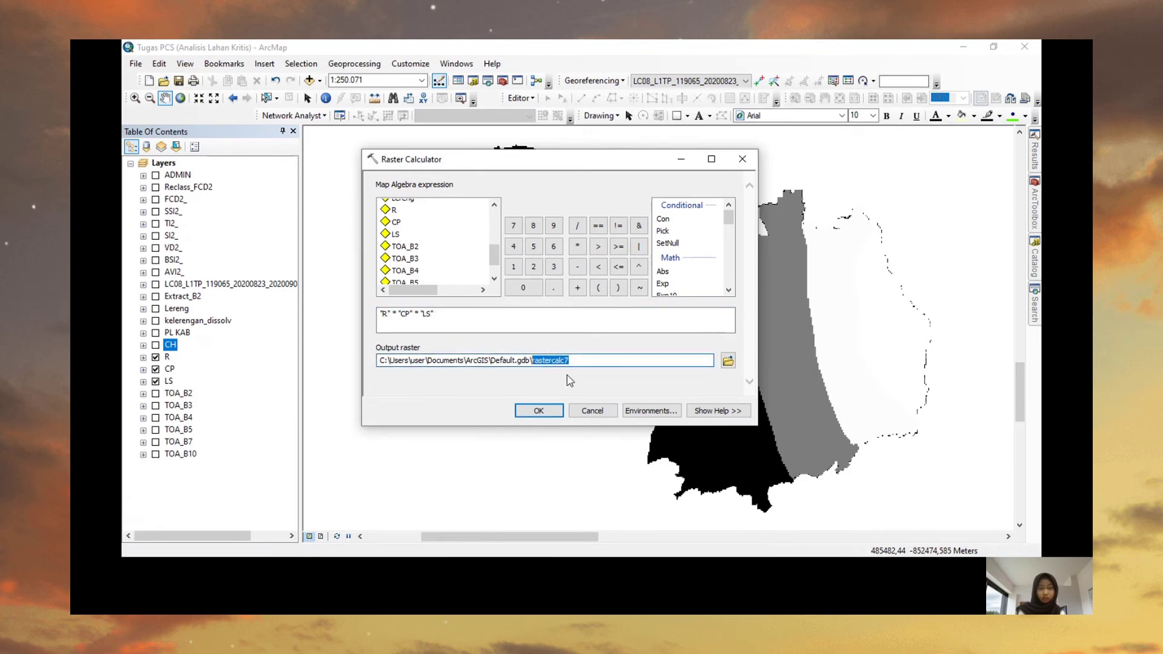
pyautogui.write('E')
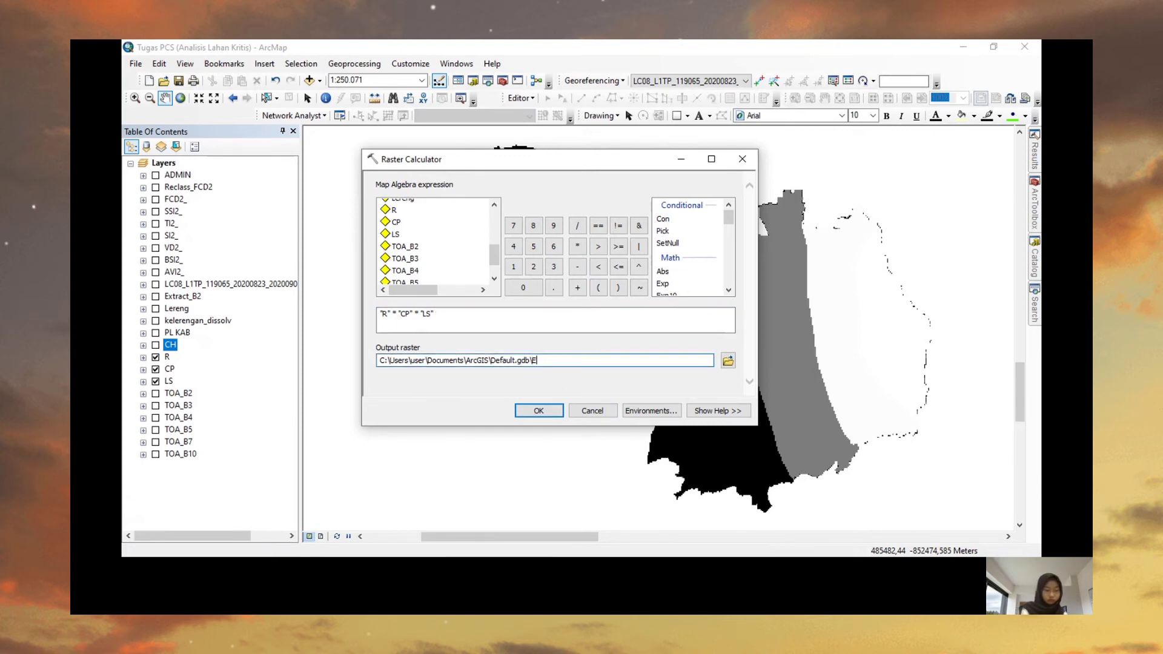
pyautogui.write('ris')
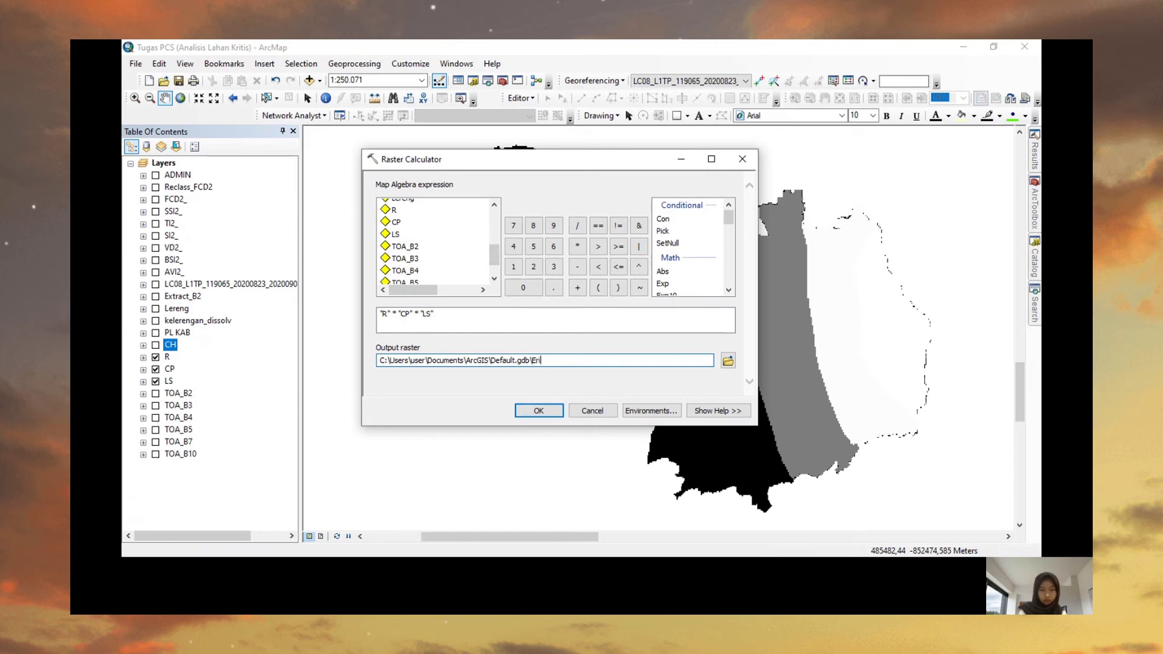
pyautogui.press('BackSpace')
pyautogui.write('osi_Lahan')
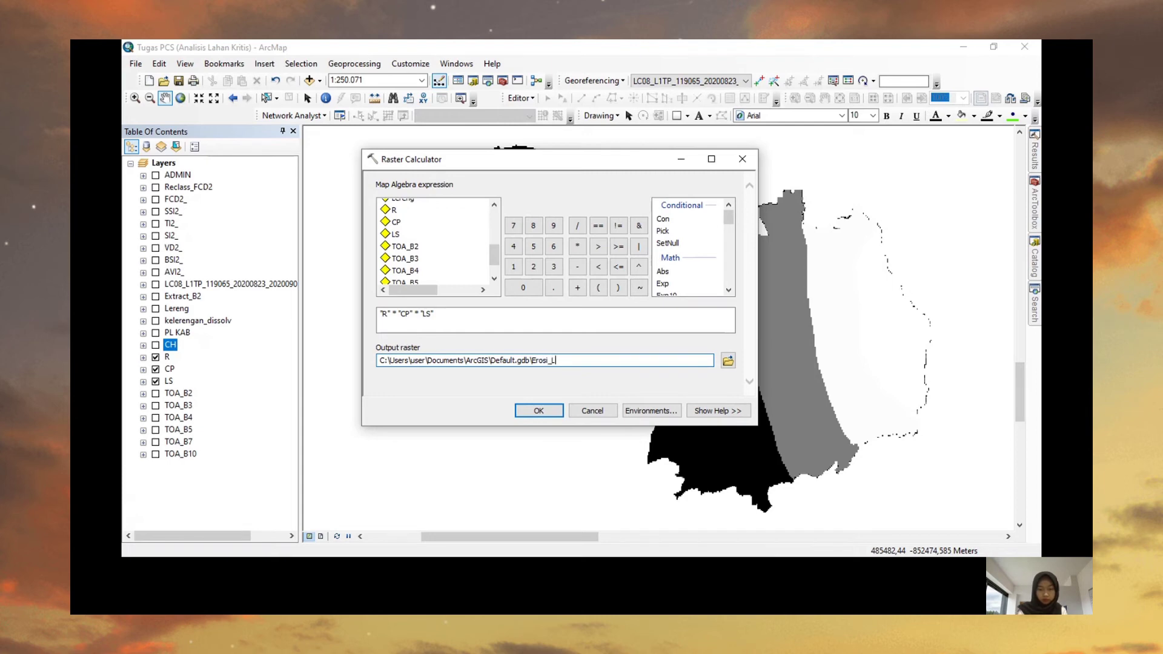
pyautogui.click(539, 412)
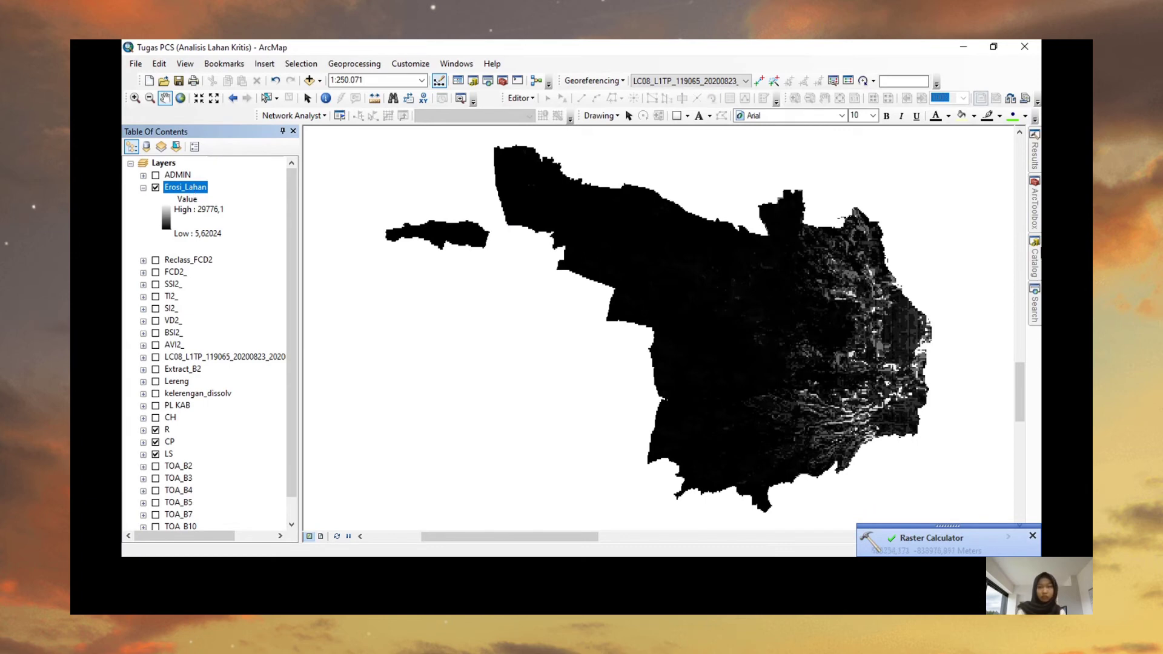
# Open the Reclassify tool from the Spatial Analyst Reclass set and choose Erosi_Lahan as the input raster
pyautogui.click(1036, 210)
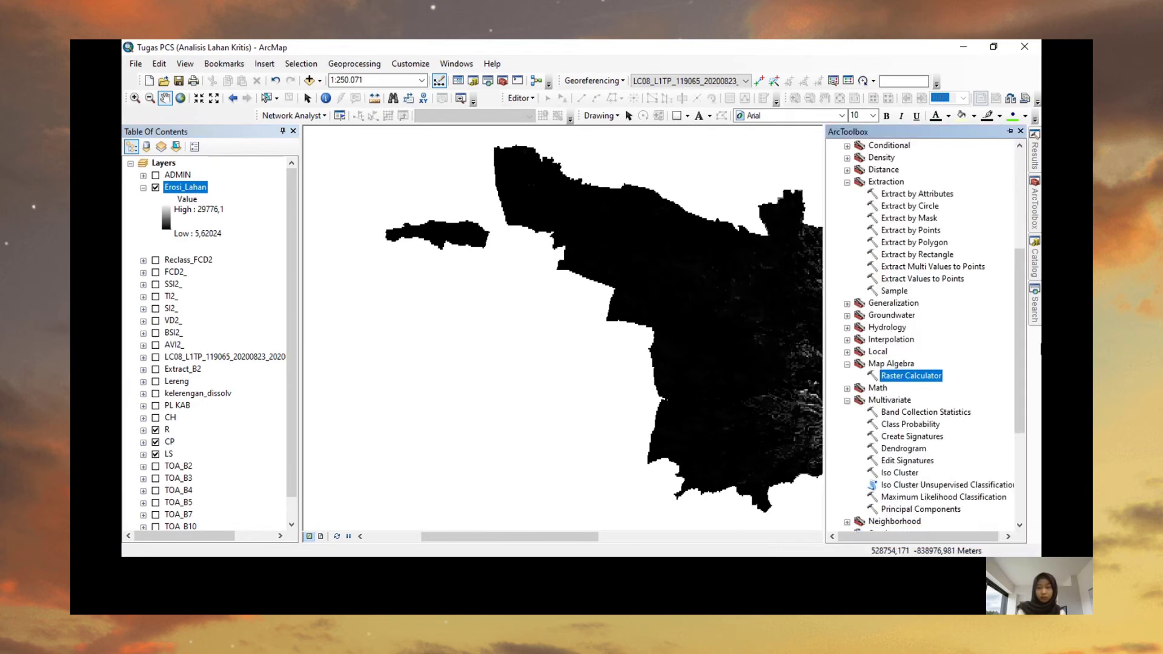
pyautogui.moveTo(1019, 345); pyautogui.dragTo(1005, 431)
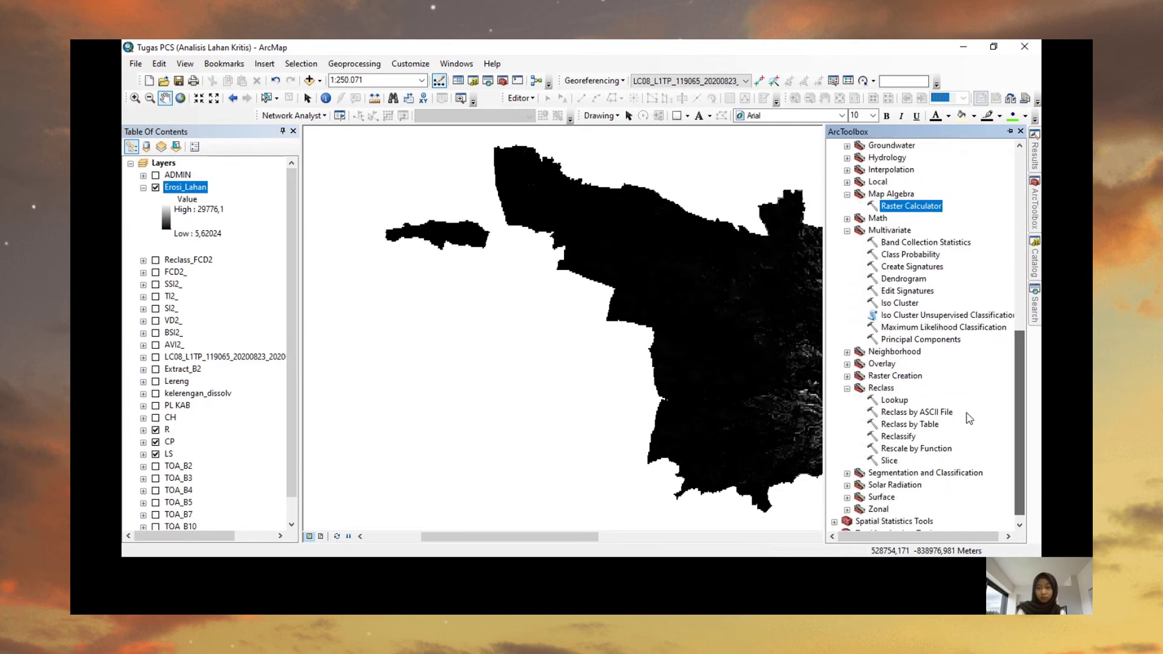
pyautogui.doubleClick(906, 438)
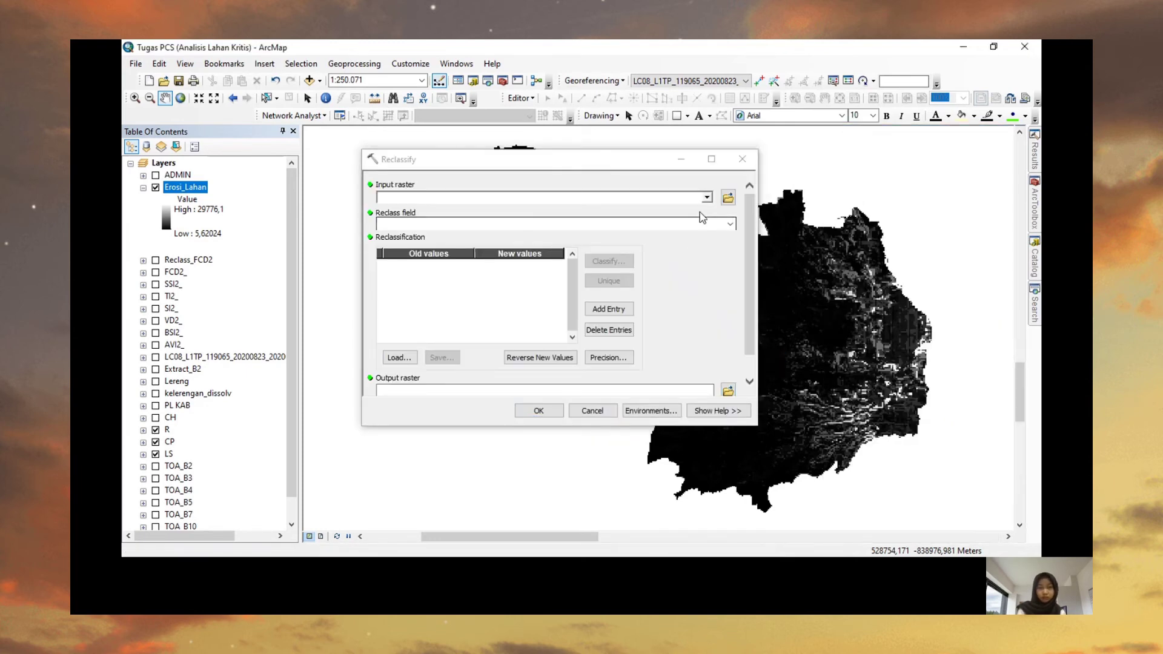
pyautogui.click(707, 198)
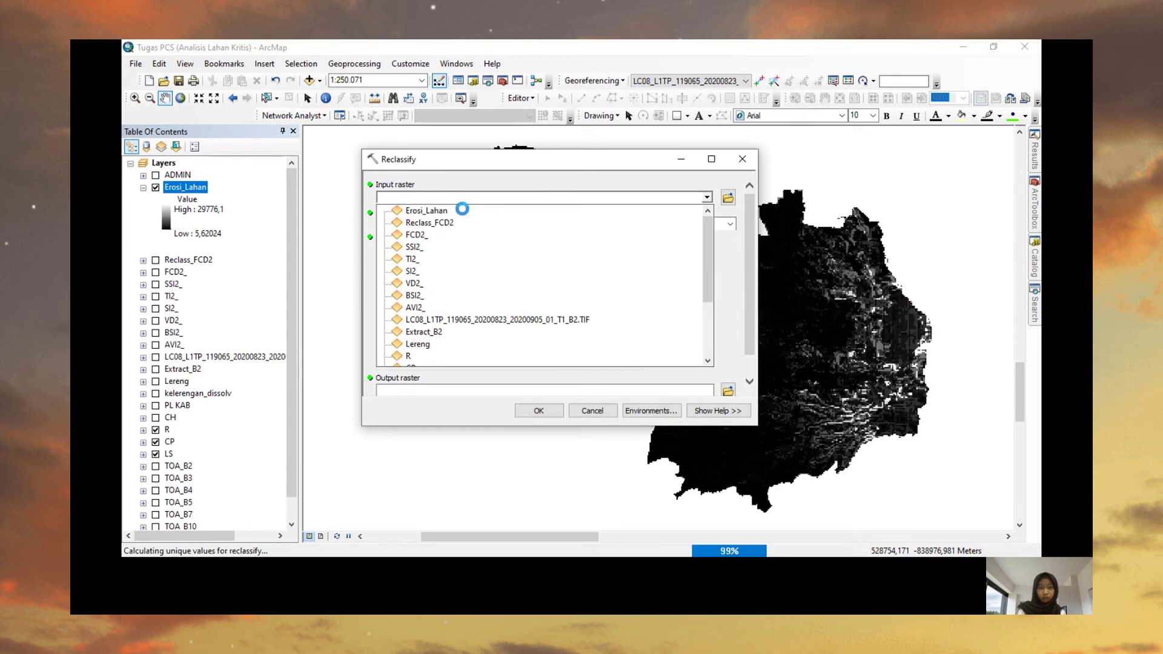
pyautogui.click(462, 210)
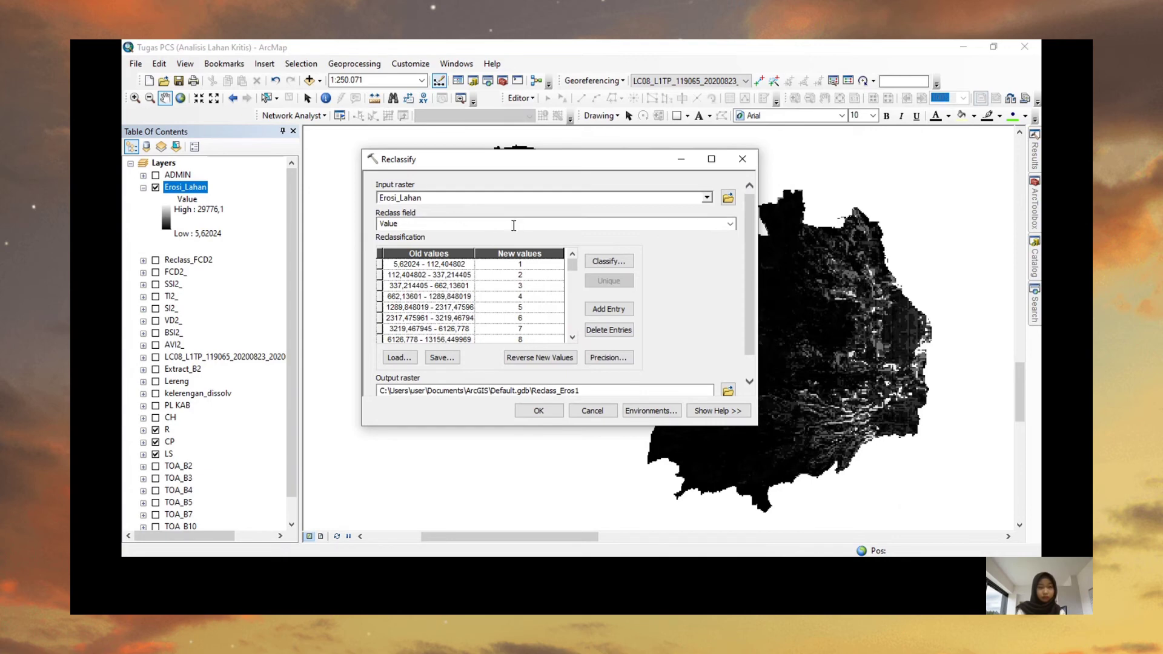
# Classify the Erosi_Lahan values by Equal Interval into 5 classes
pyautogui.click(618, 261)
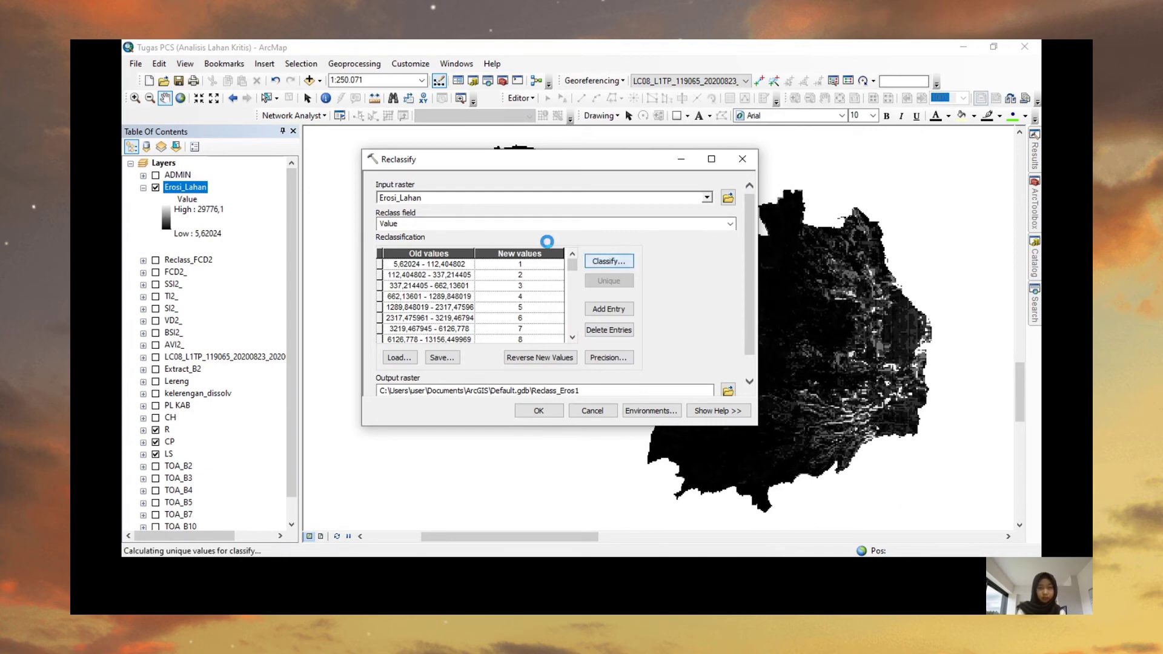
pyautogui.click(486, 165)
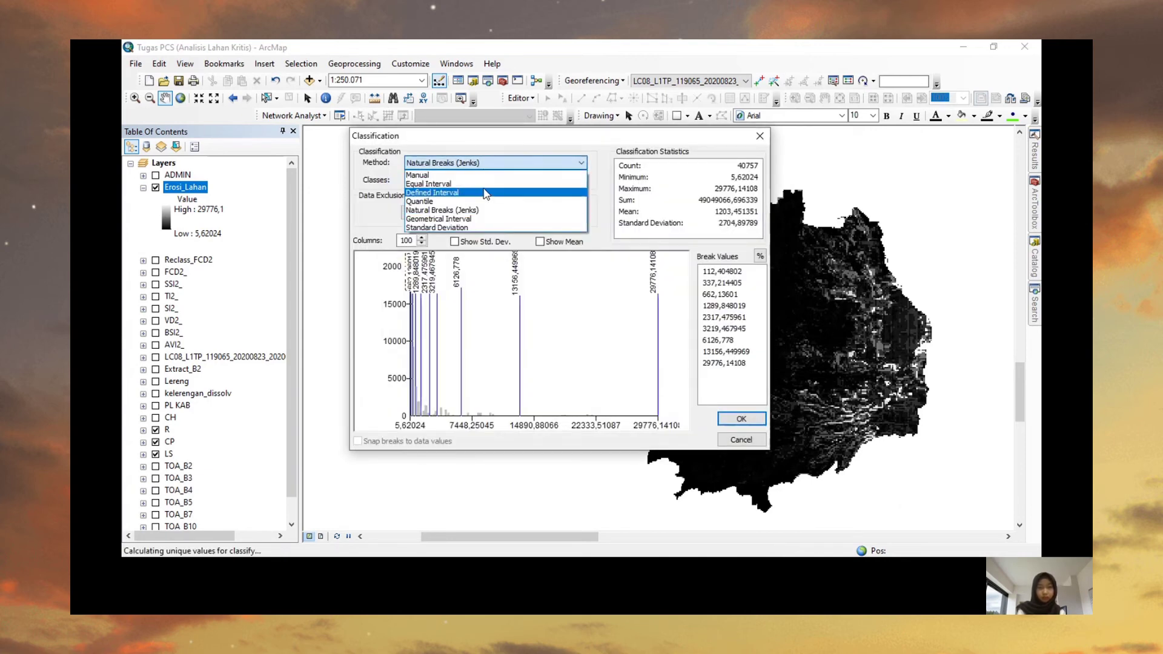
pyautogui.click(453, 180)
pyautogui.click(445, 180)
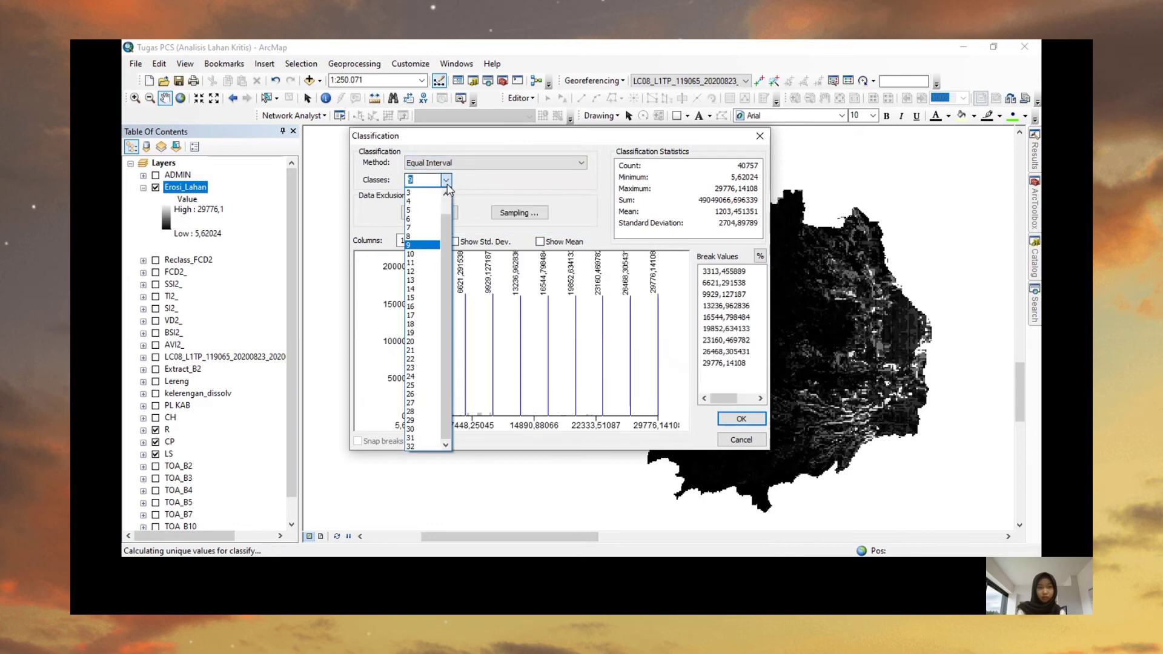
pyautogui.click(416, 210)
pyautogui.click(730, 418)
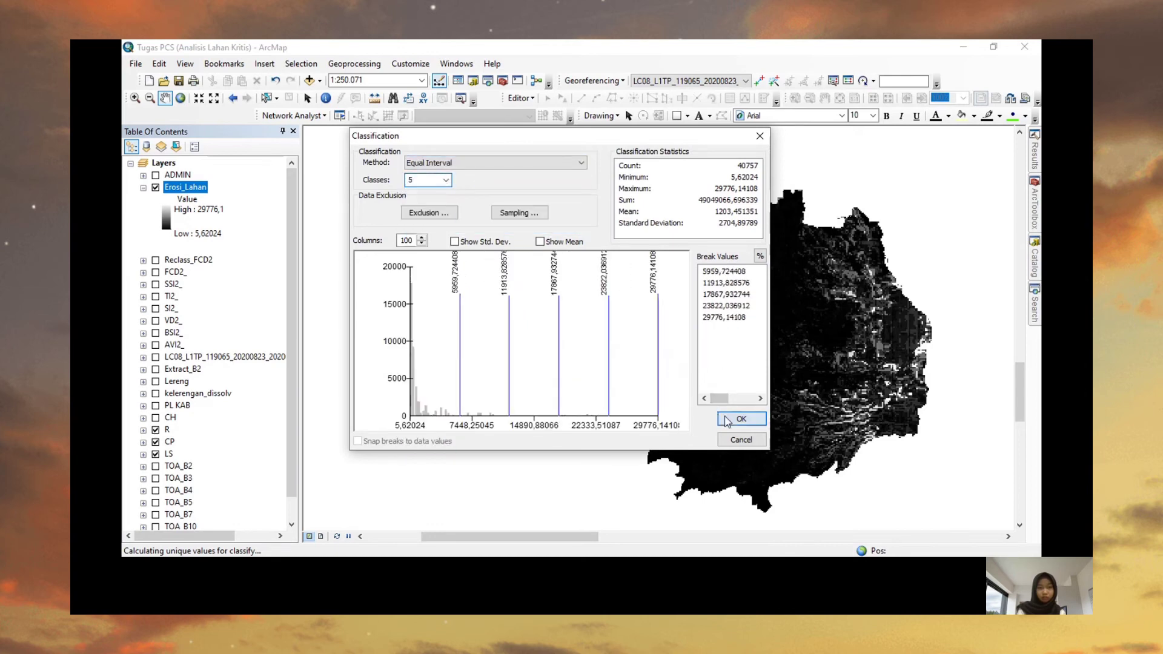
# Name the reclassified output raster Reclass_Erosi_Lahan and run the reclassification
pyautogui.press('BackSpace')
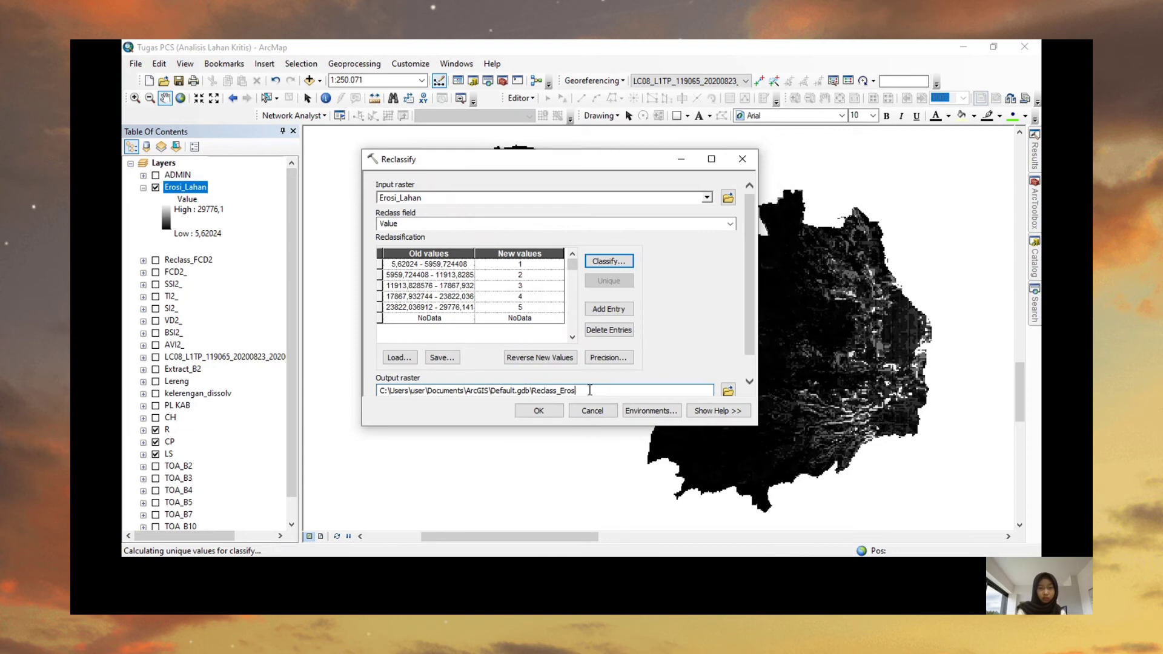
pyautogui.write('_Lahan')
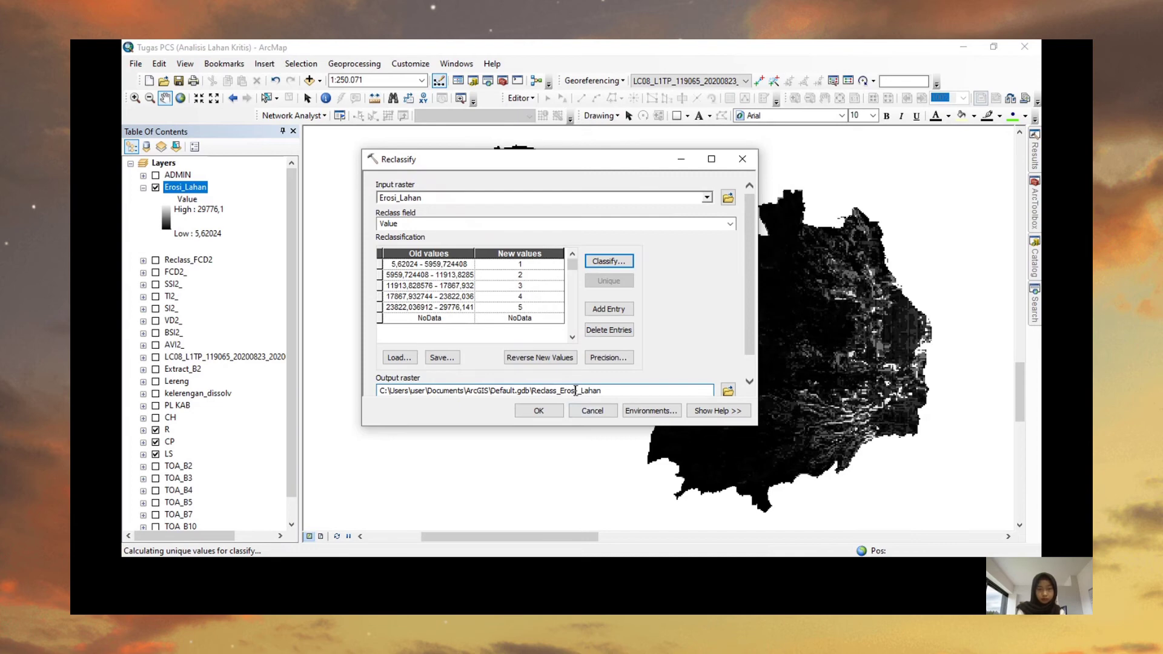
pyautogui.press('BackSpace')
pyautogui.write('i')
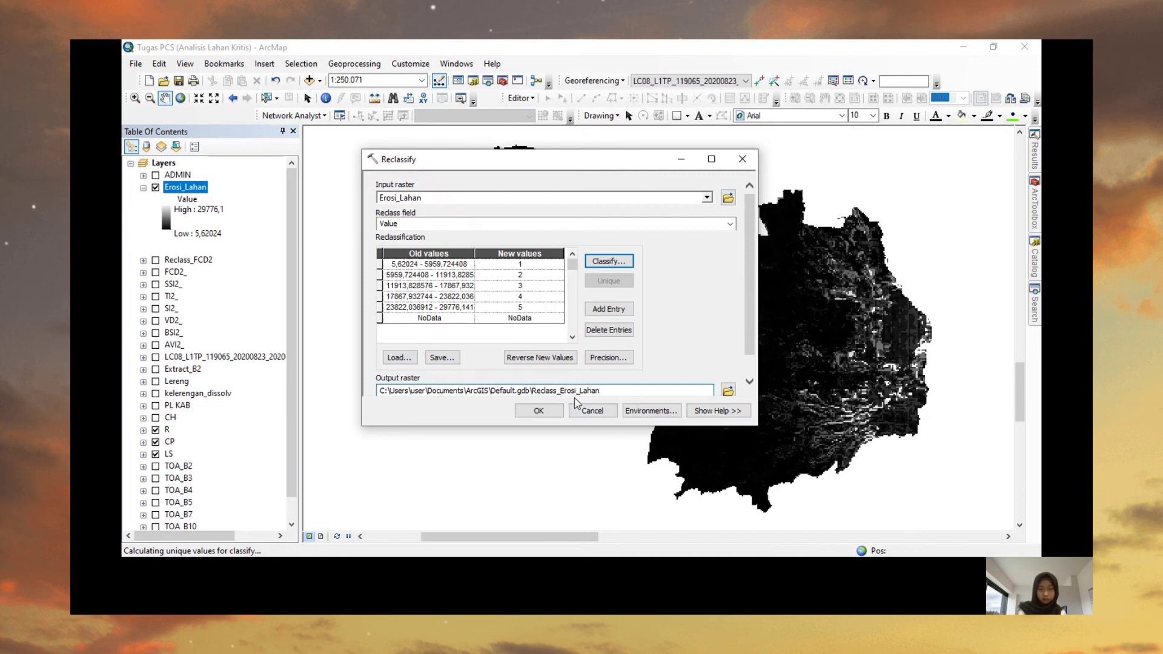
pyautogui.click(544, 412)
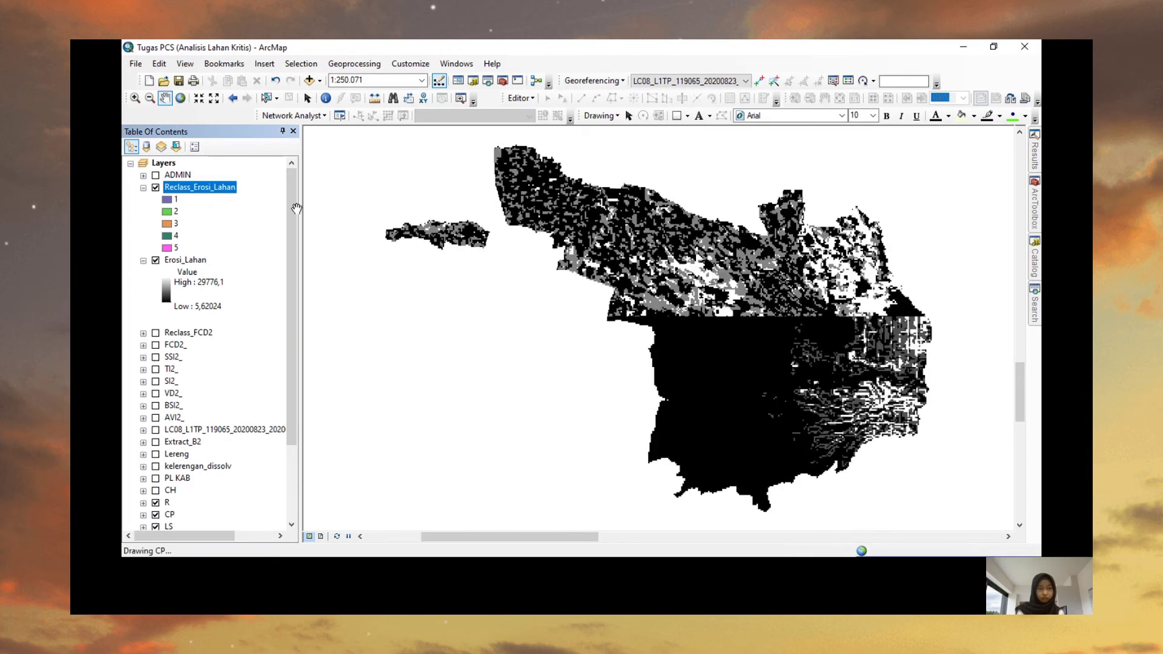
# Collapse the legends of Reclass_Erosi_Lahan and Erosi_Lahan, and display the kelerengan_dissolv layer with its legend expanded
pyautogui.click(144, 188)
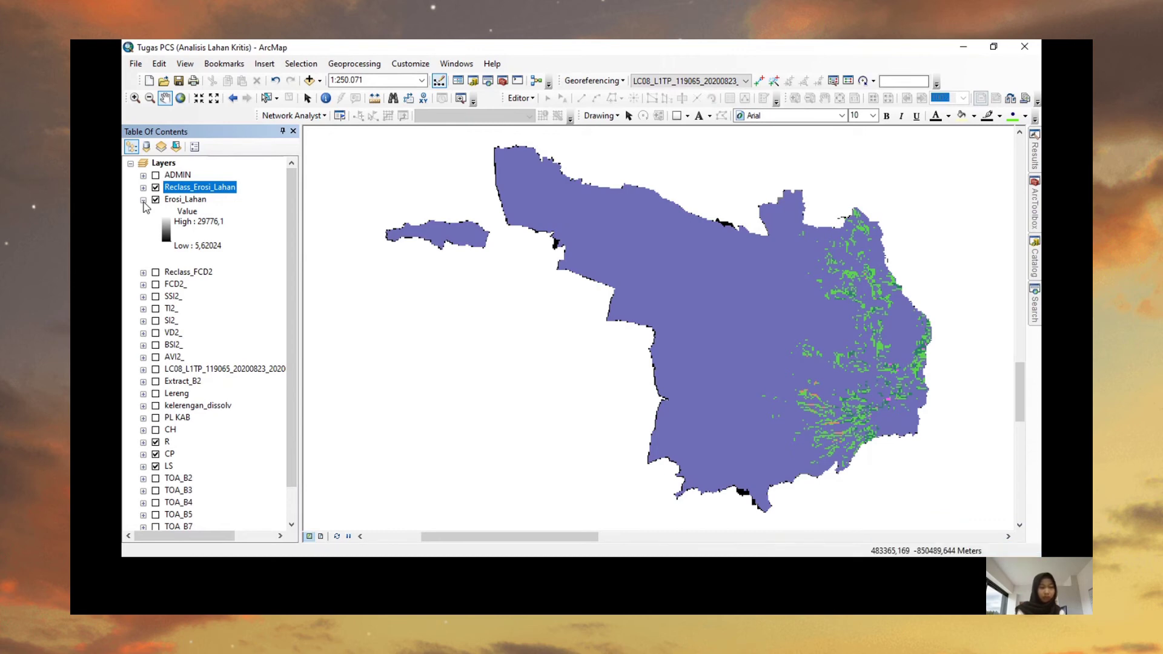
pyautogui.click(143, 200)
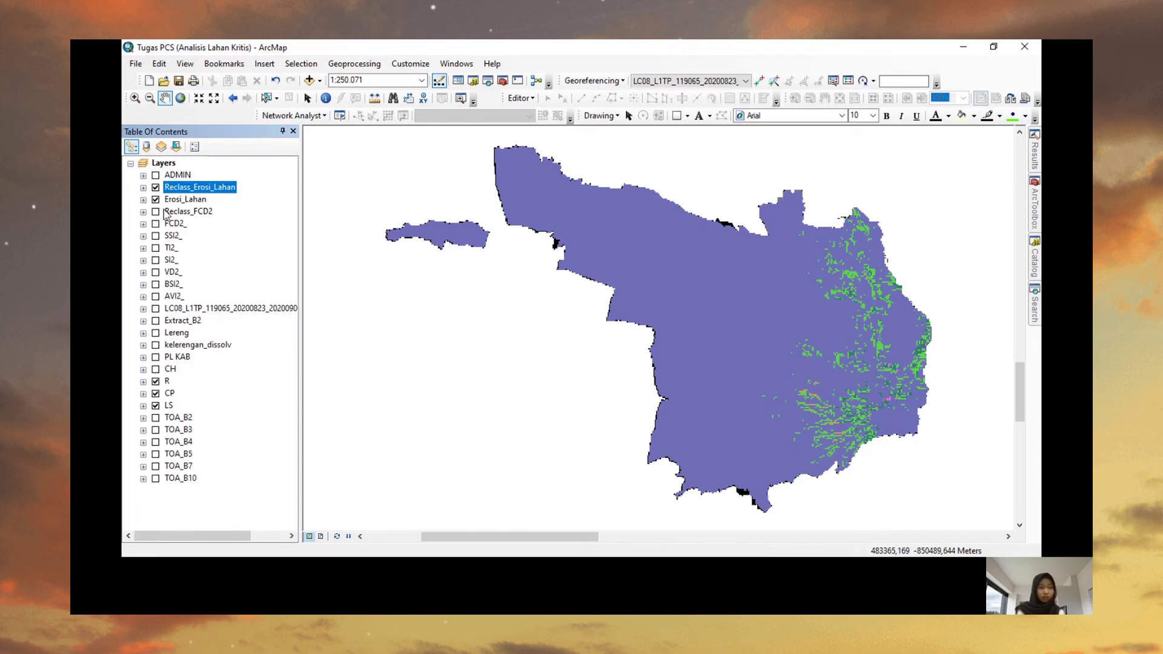
pyautogui.click(155, 345)
pyautogui.click(143, 346)
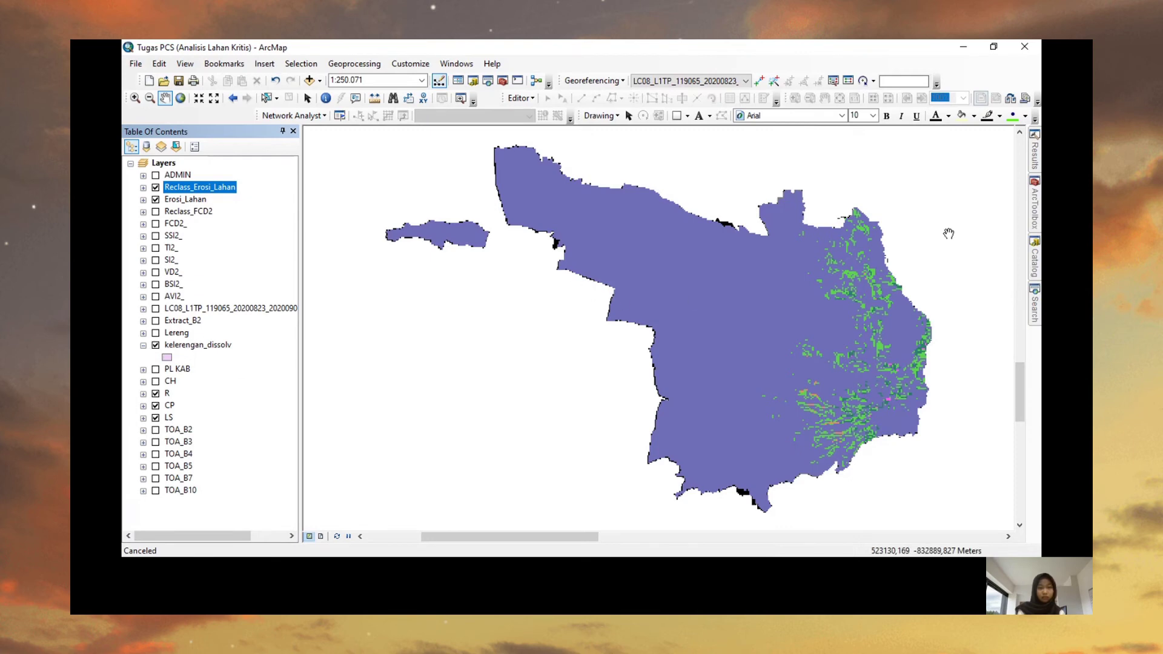
pyautogui.moveTo(1036, 223)
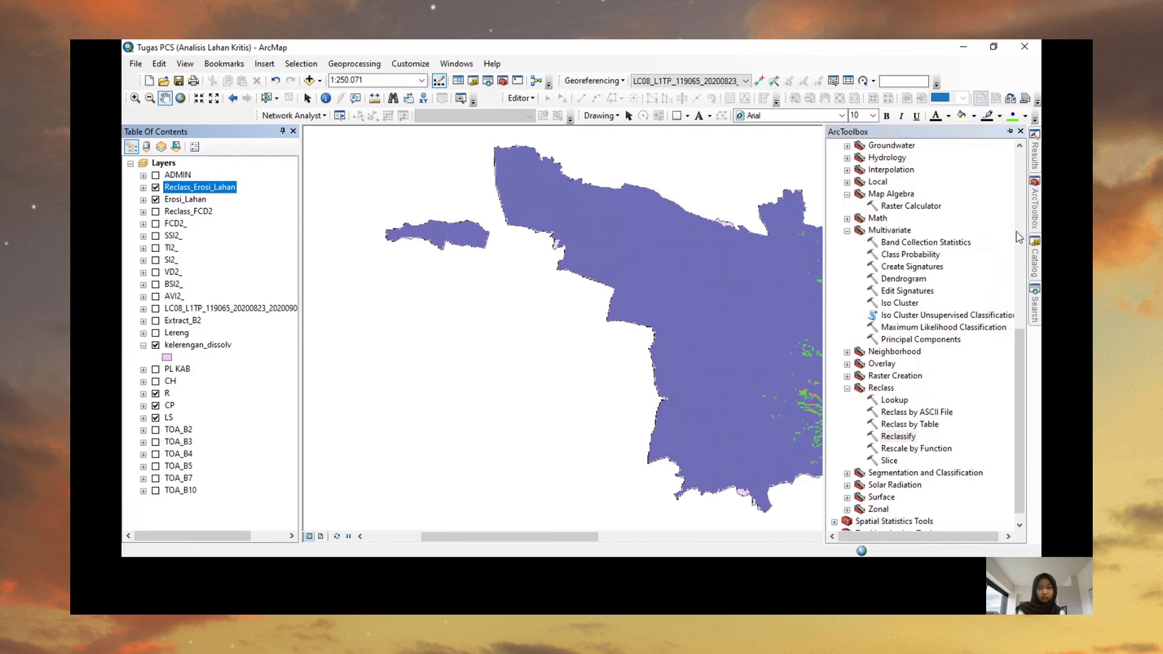
pyautogui.moveTo(1020, 337); pyautogui.dragTo(1026, 158)
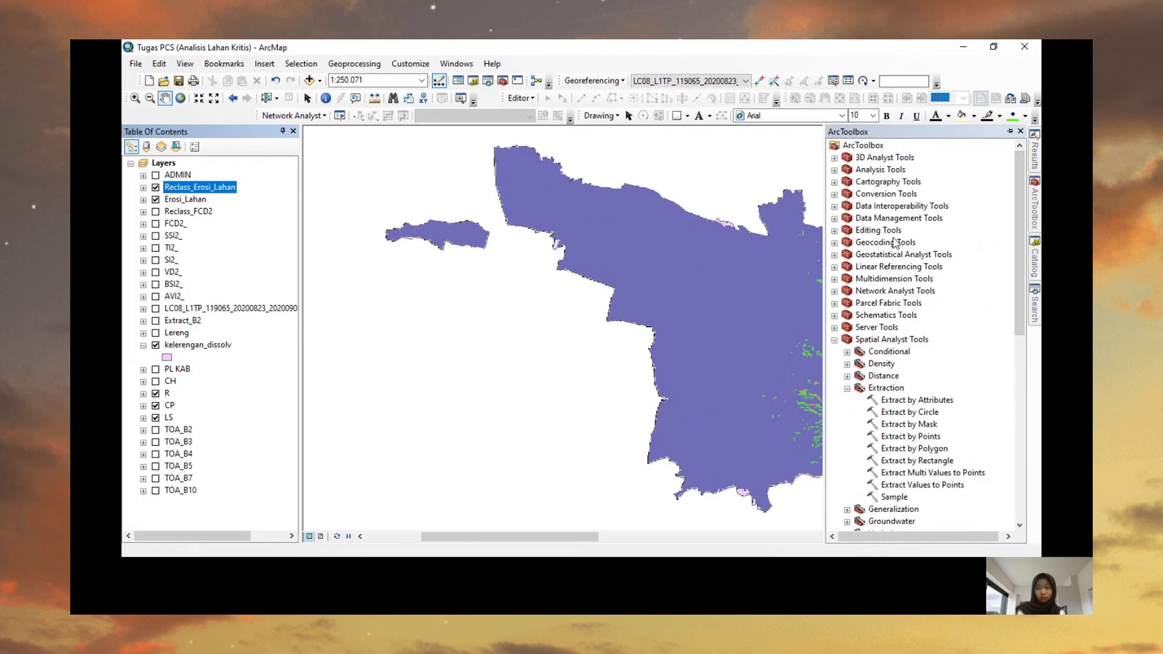
pyautogui.doubleClick(885, 194)
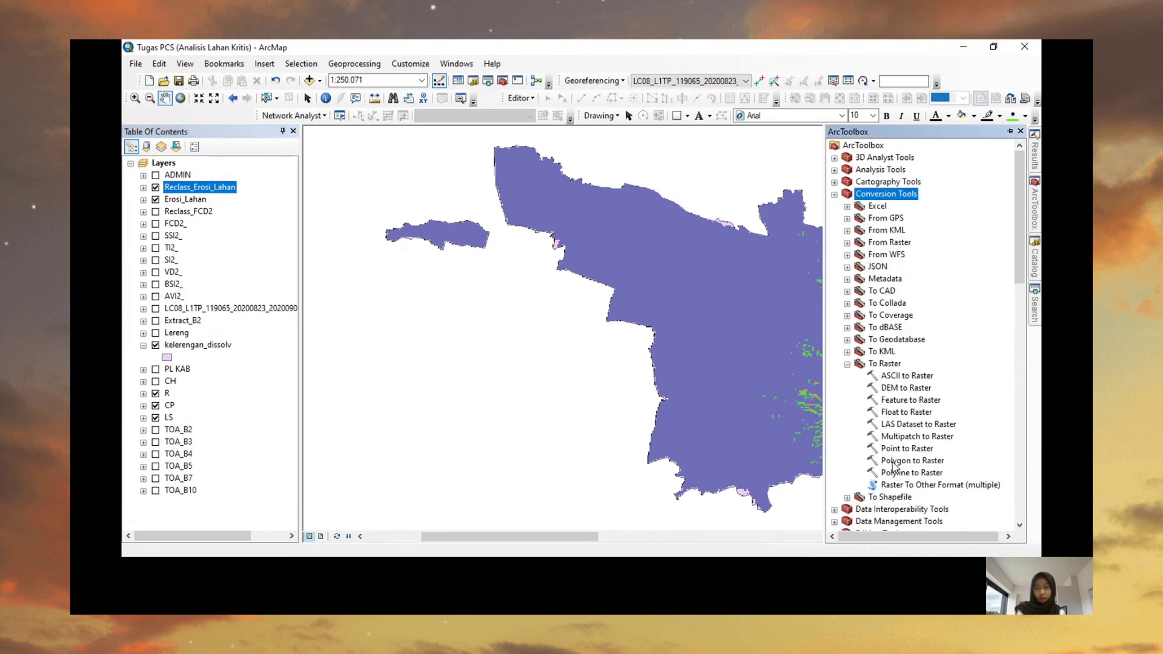
pyautogui.doubleClick(892, 462)
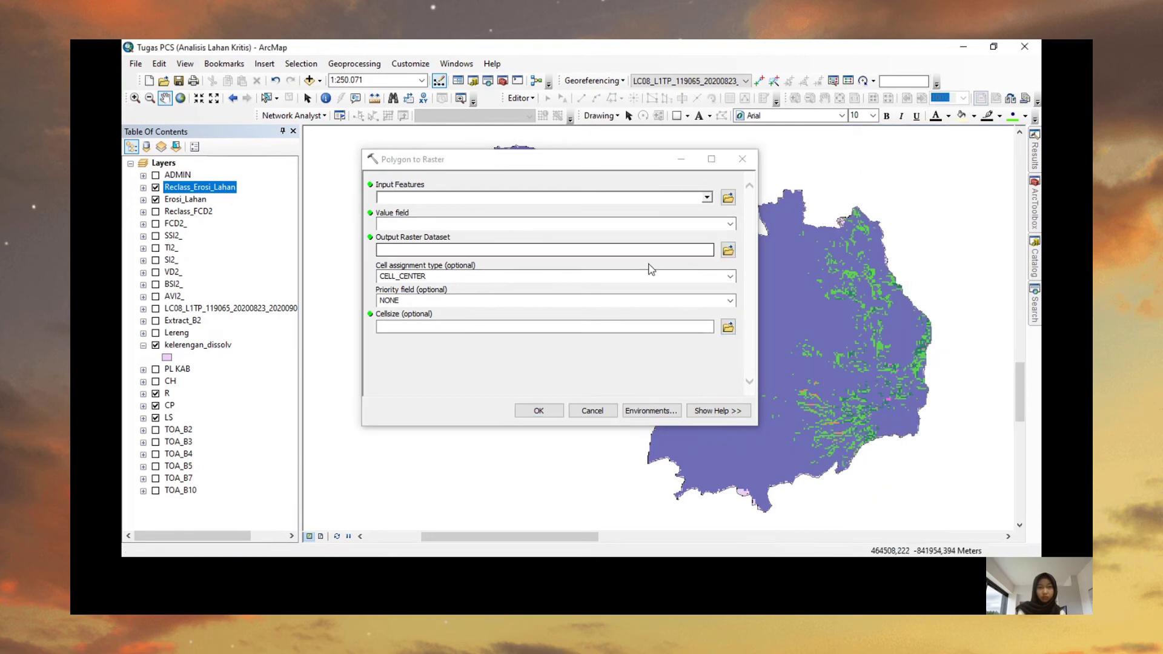
pyautogui.click(706, 198)
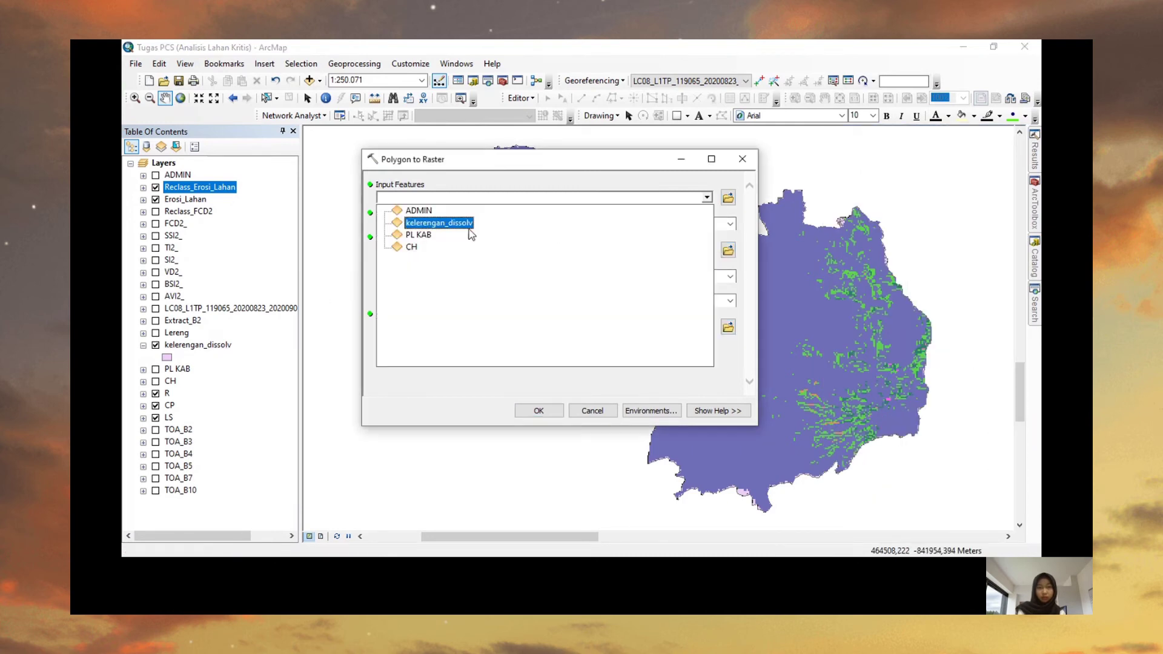
pyautogui.click(454, 224)
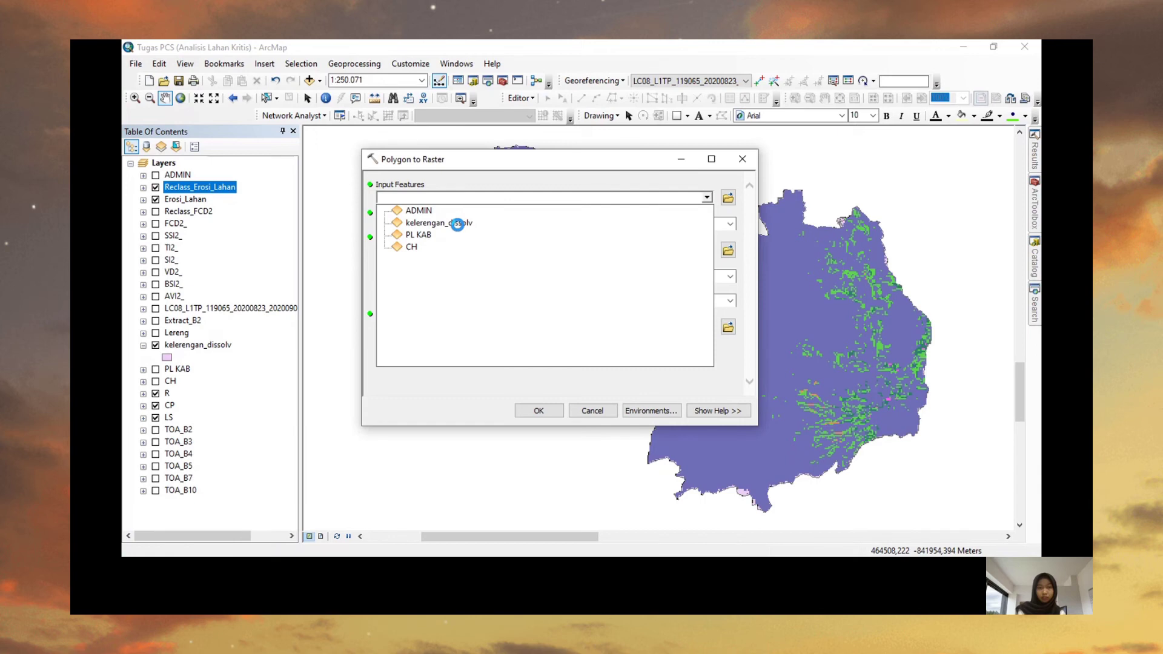
pyautogui.click(730, 224)
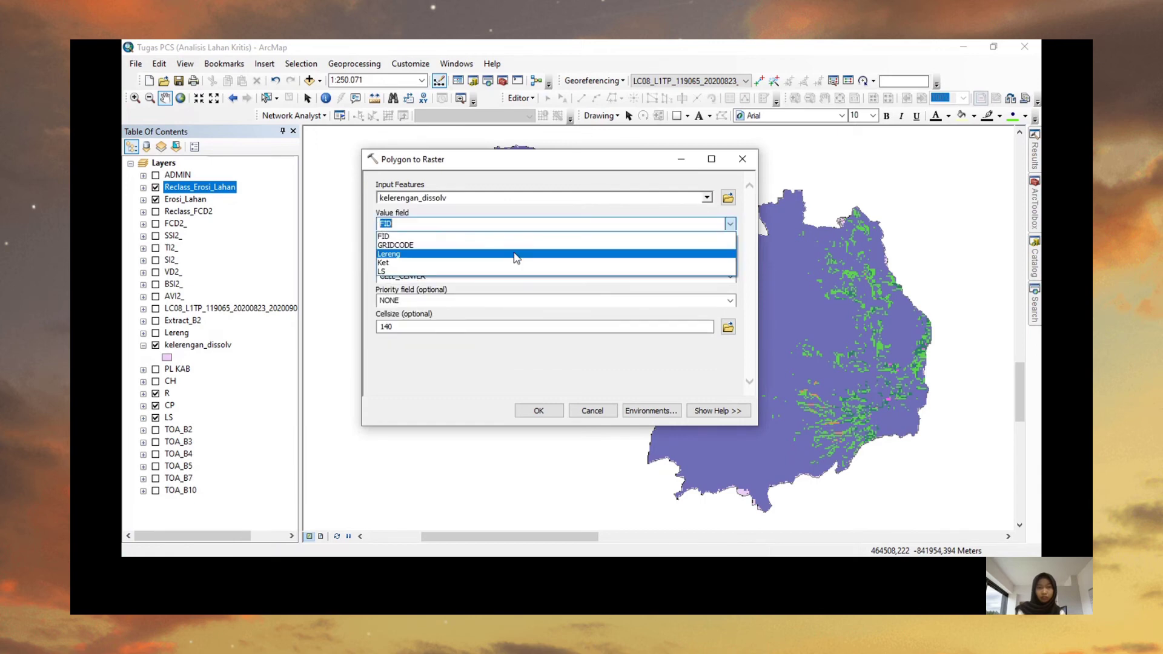
pyautogui.click(559, 434)
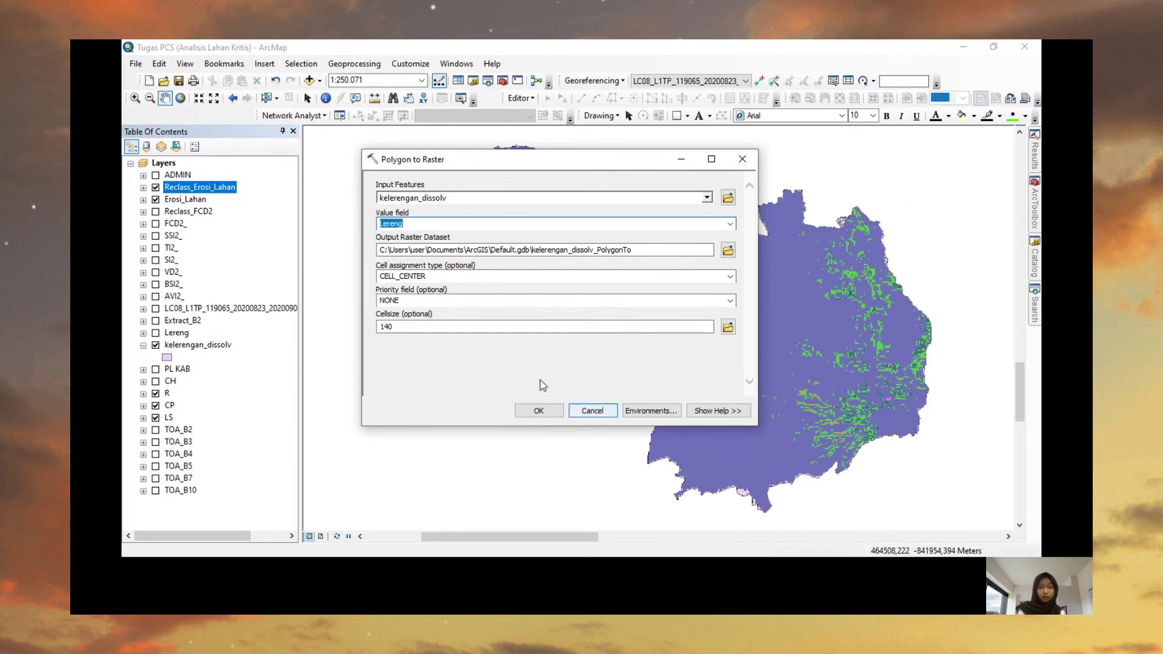
pyautogui.click(590, 411)
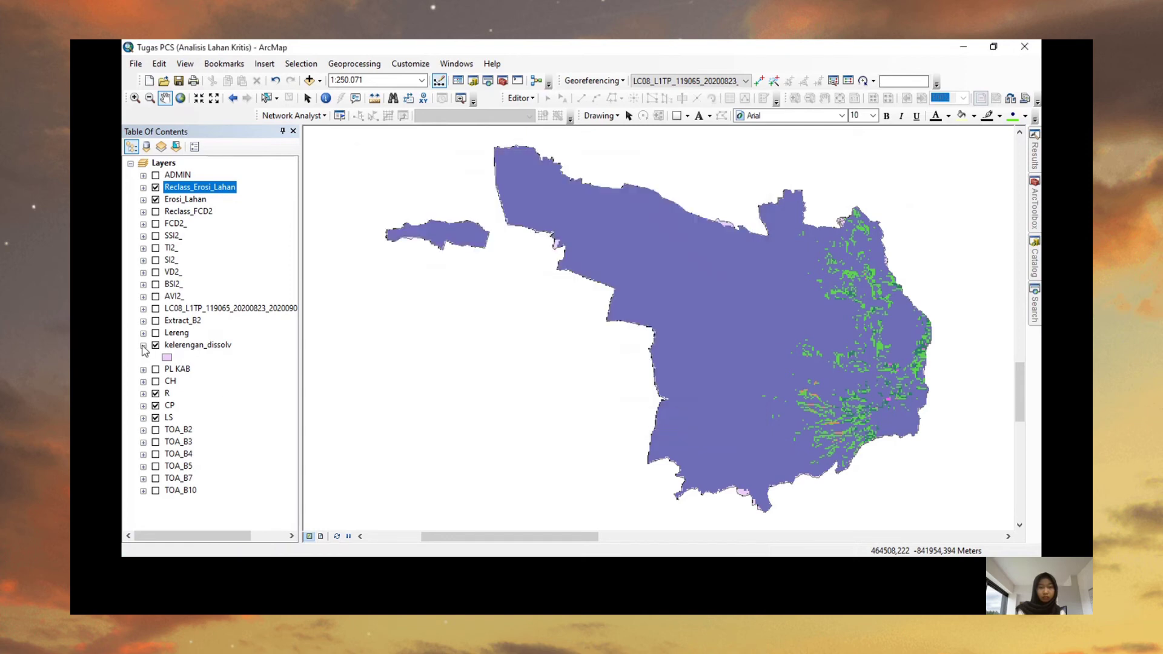
# Collapse and hide the kelerengan_dissolv layer, and display the Lereng raster with its legend expanded
pyautogui.click(143, 345)
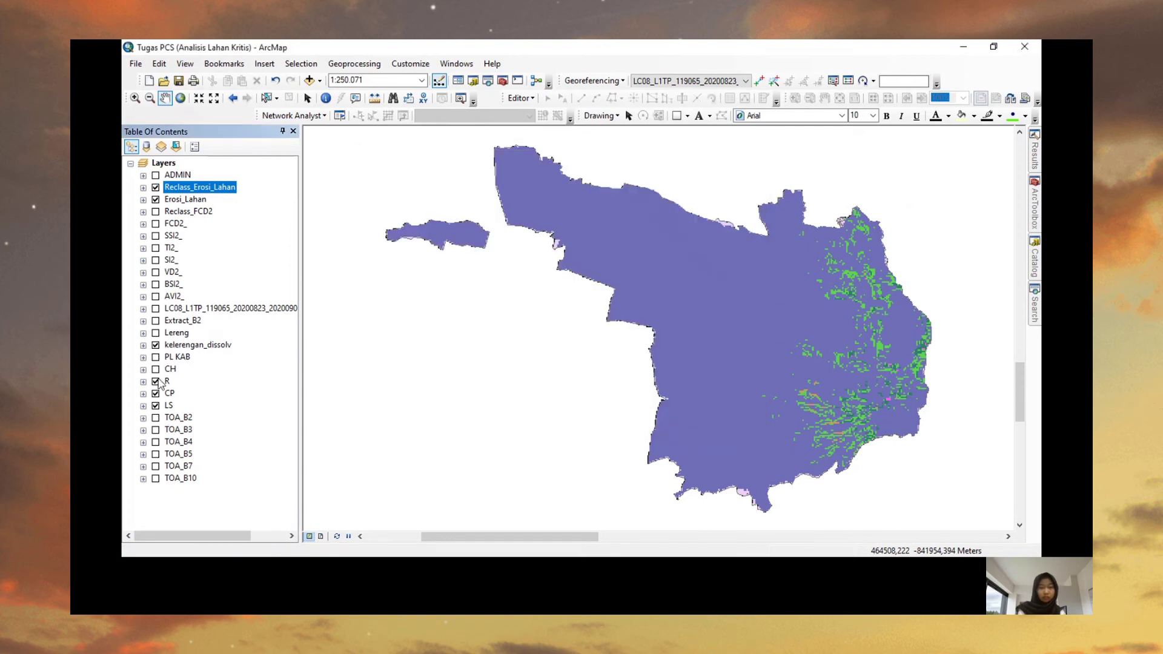
pyautogui.click(156, 345)
pyautogui.click(156, 332)
pyautogui.click(144, 333)
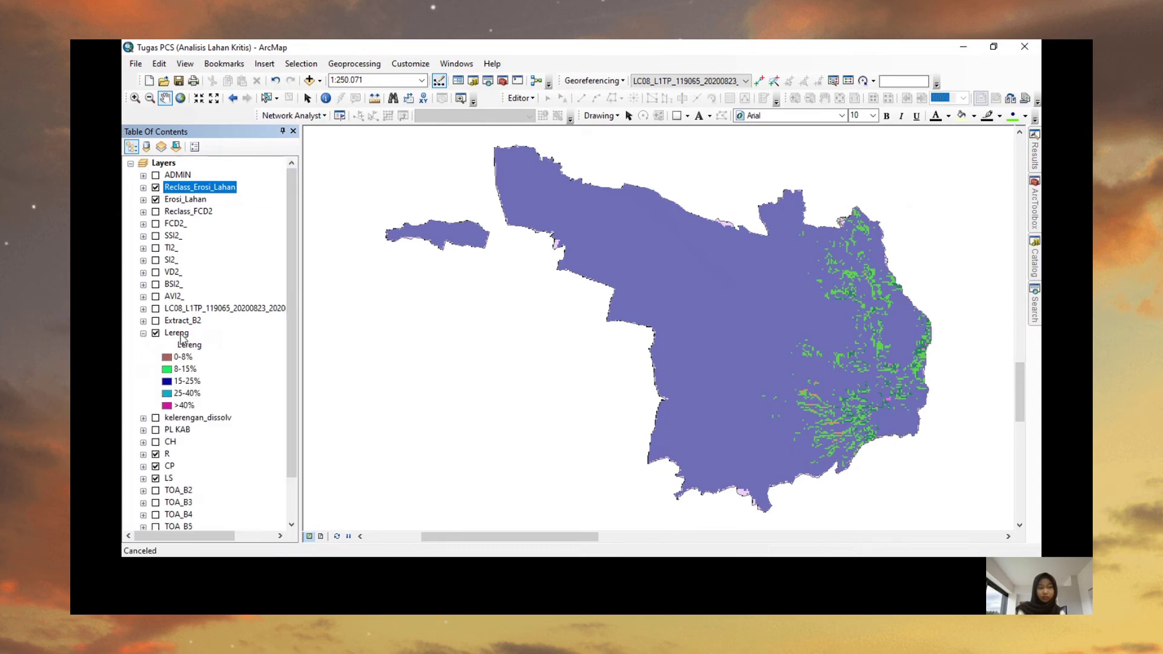
pyautogui.click(181, 336)
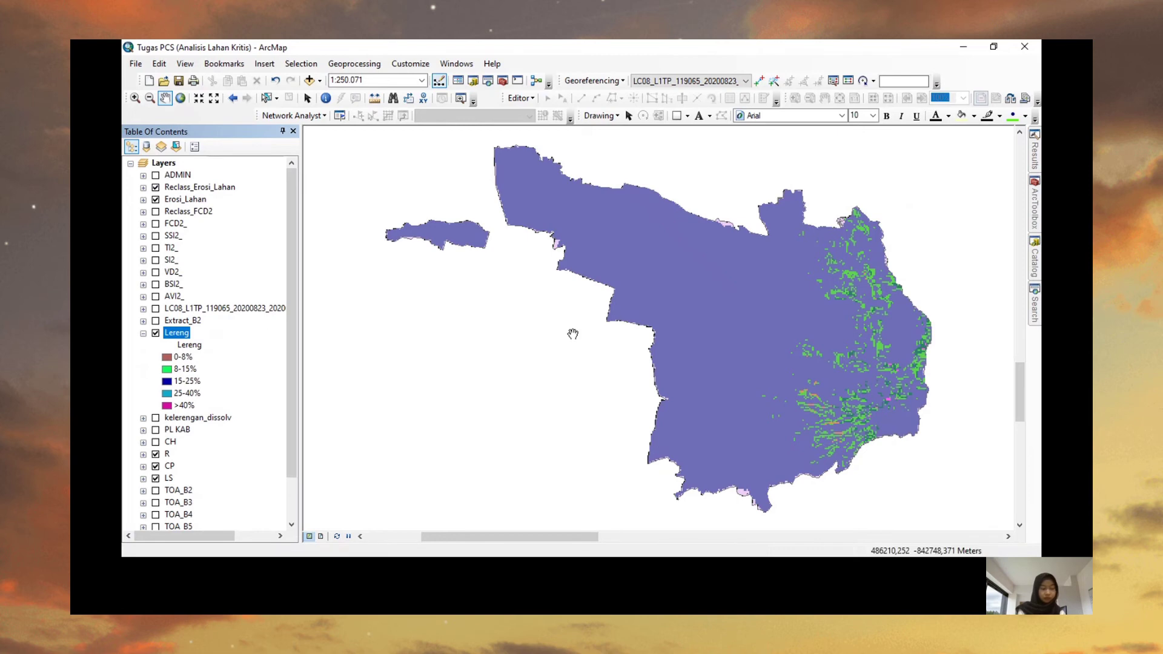
# Set up a Reclassify of the Lereng raster using the Lereng field, with Reclass_Lereng as the output raster name
pyautogui.click(1036, 223)
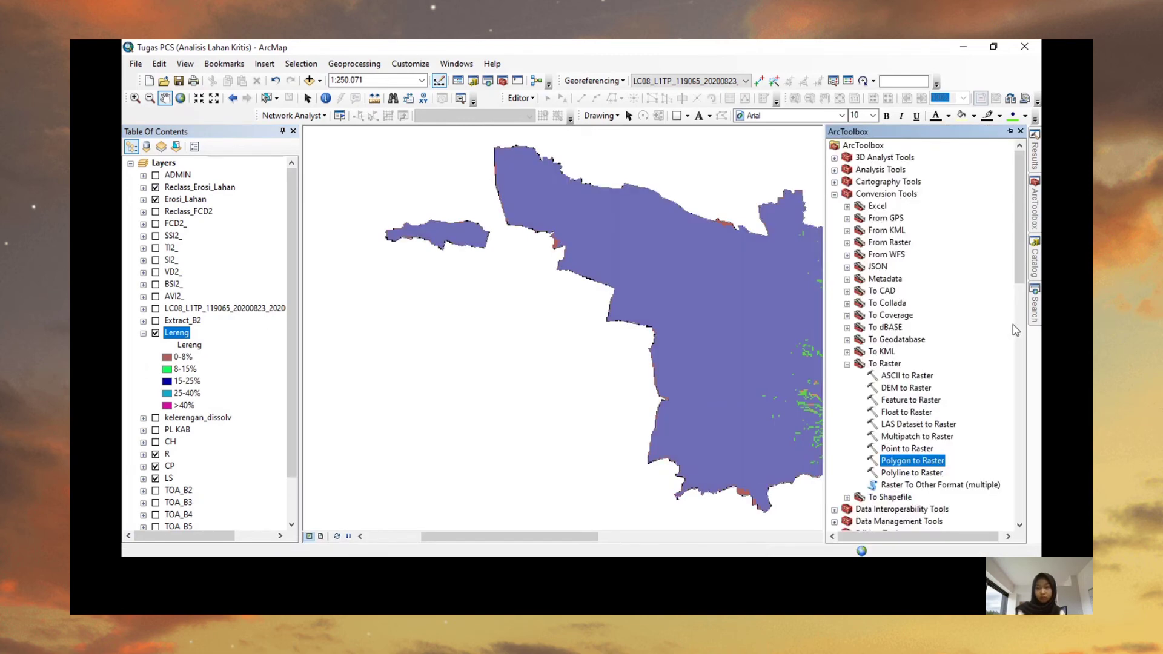
pyautogui.scroll(-15, 1008, 352)
pyautogui.scroll(-1, 1000, 463)
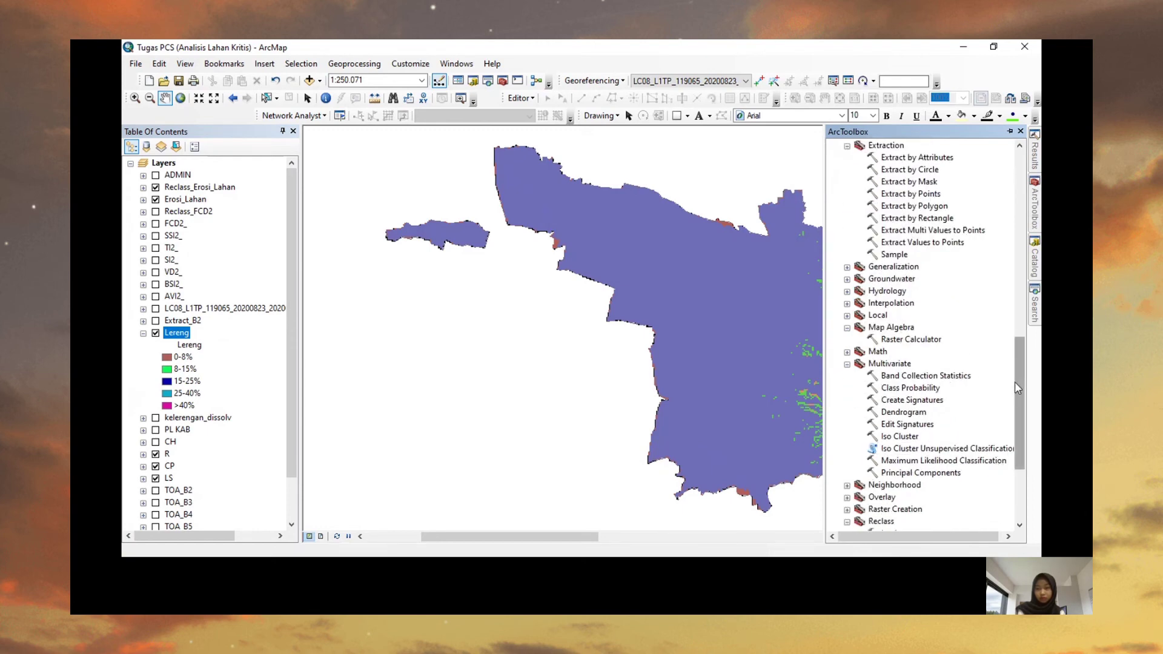
pyautogui.moveTo(1015, 382); pyautogui.dragTo(1007, 428)
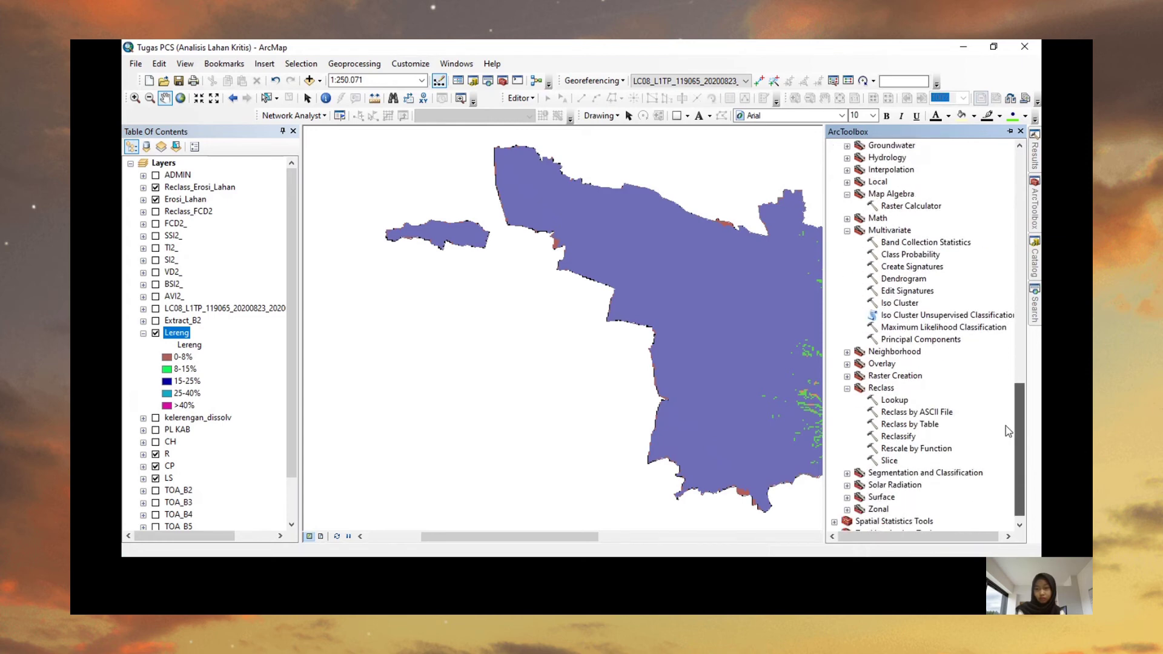
pyautogui.click(899, 436)
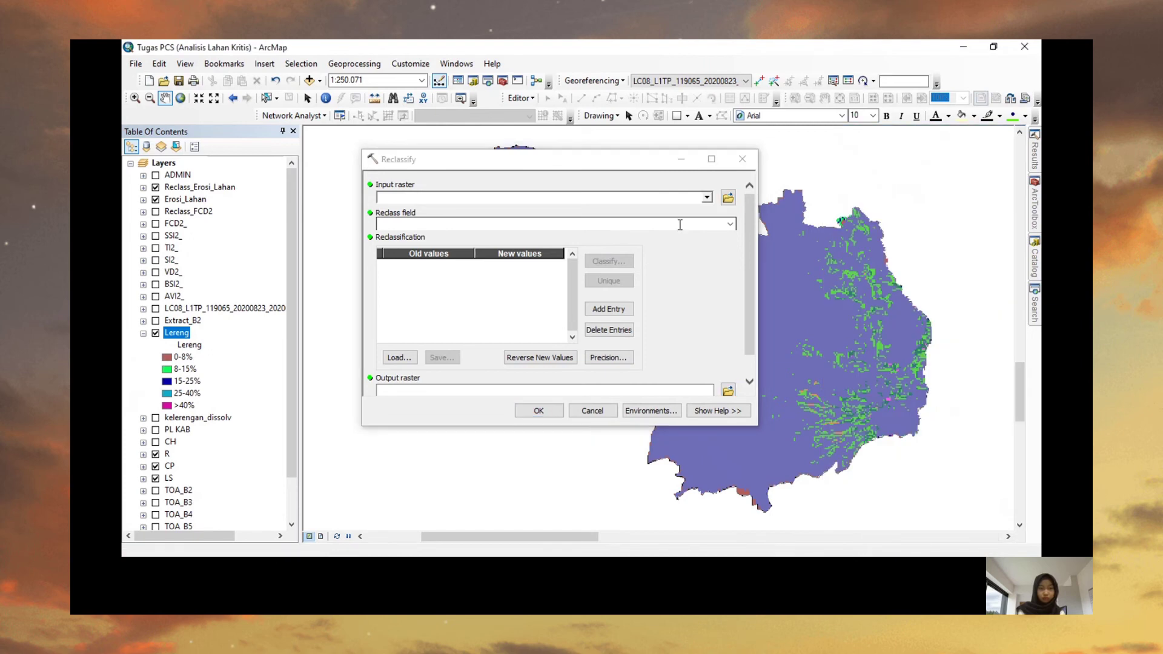
pyautogui.click(707, 198)
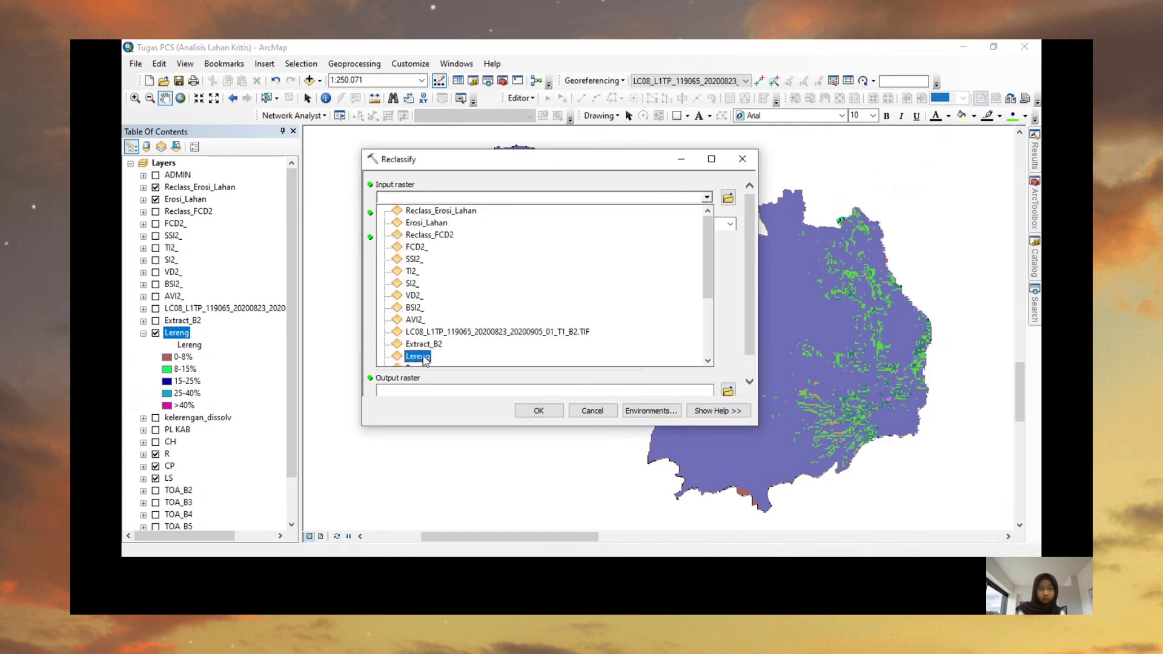
pyautogui.click(423, 359)
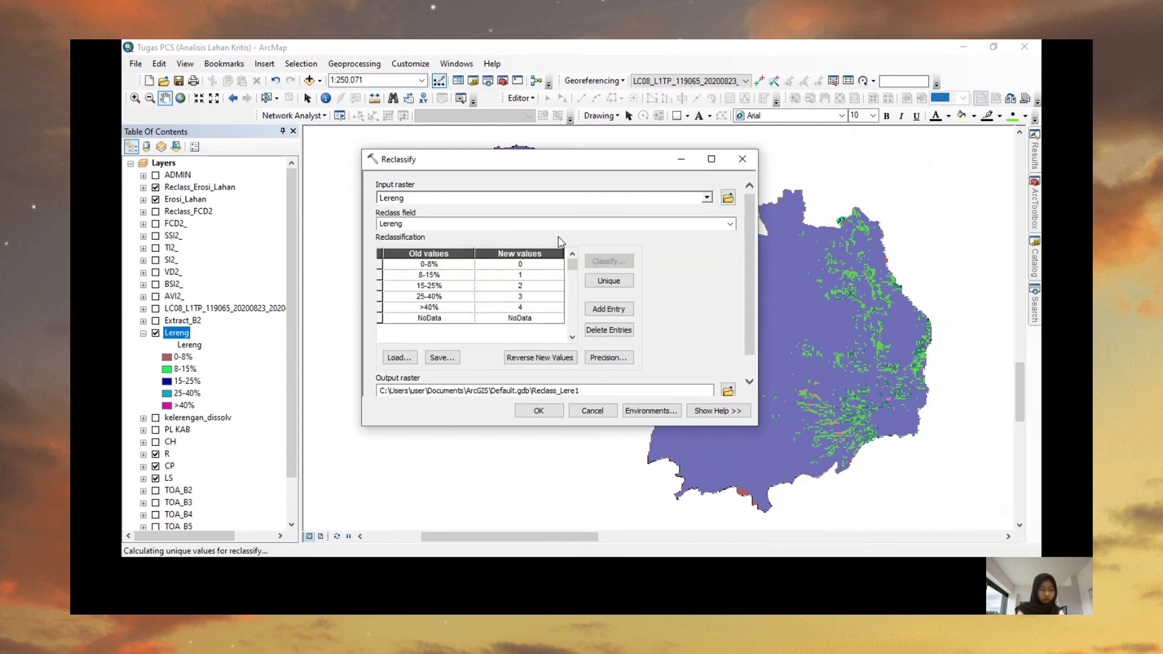
pyautogui.click(731, 225)
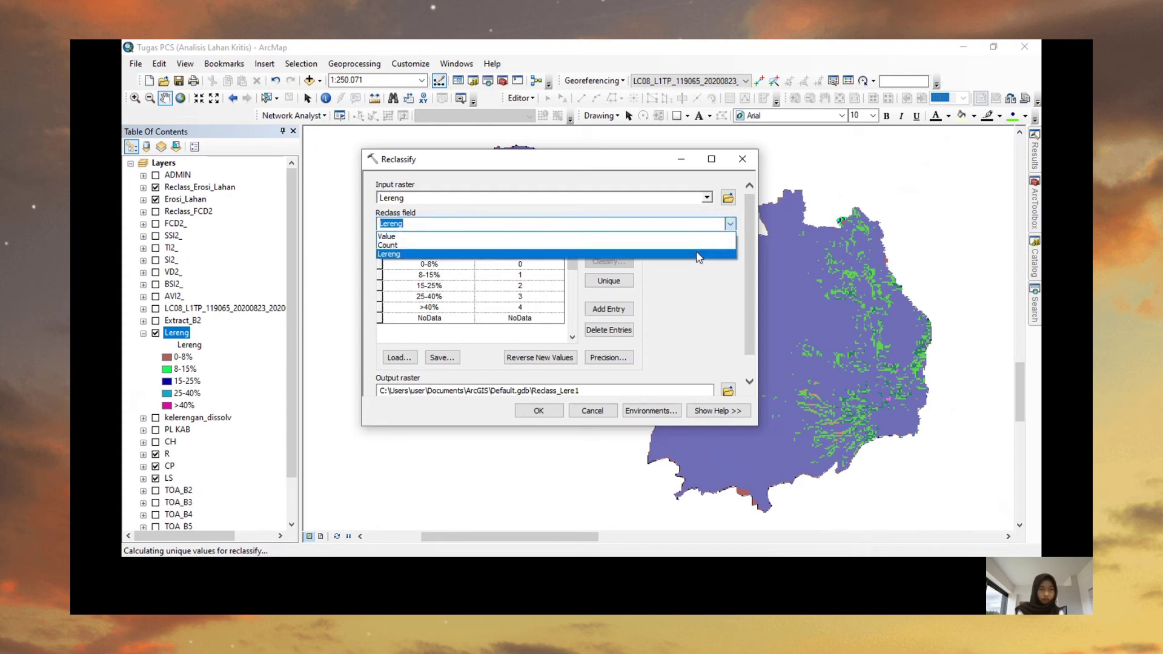
pyautogui.click(698, 259)
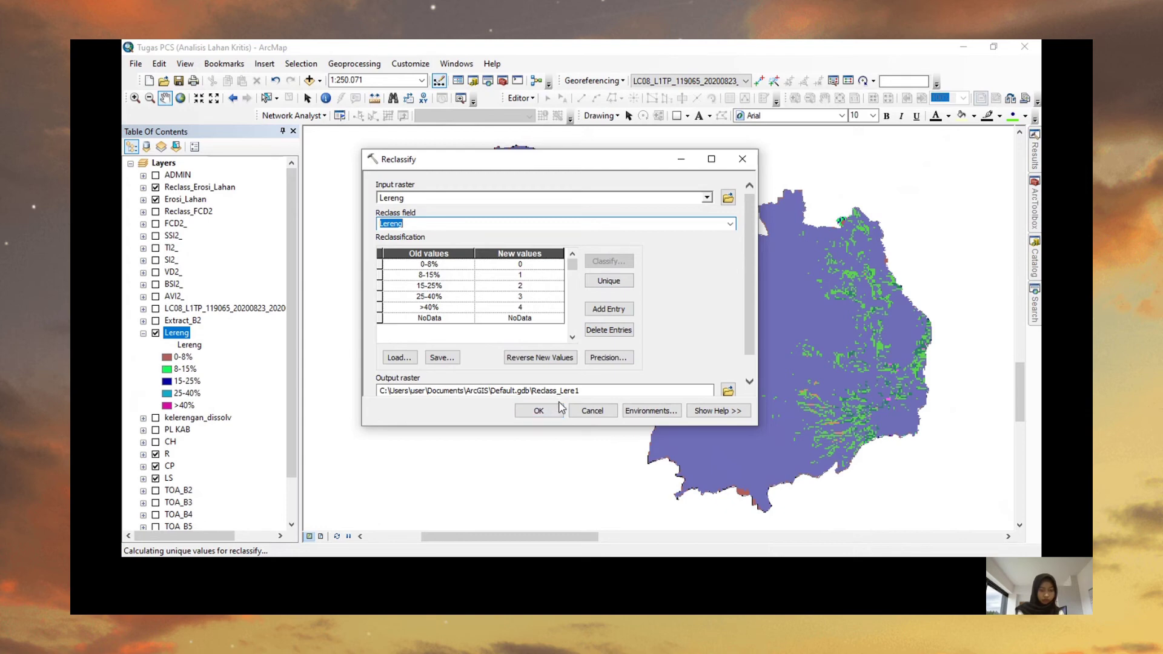
pyautogui.click(577, 390)
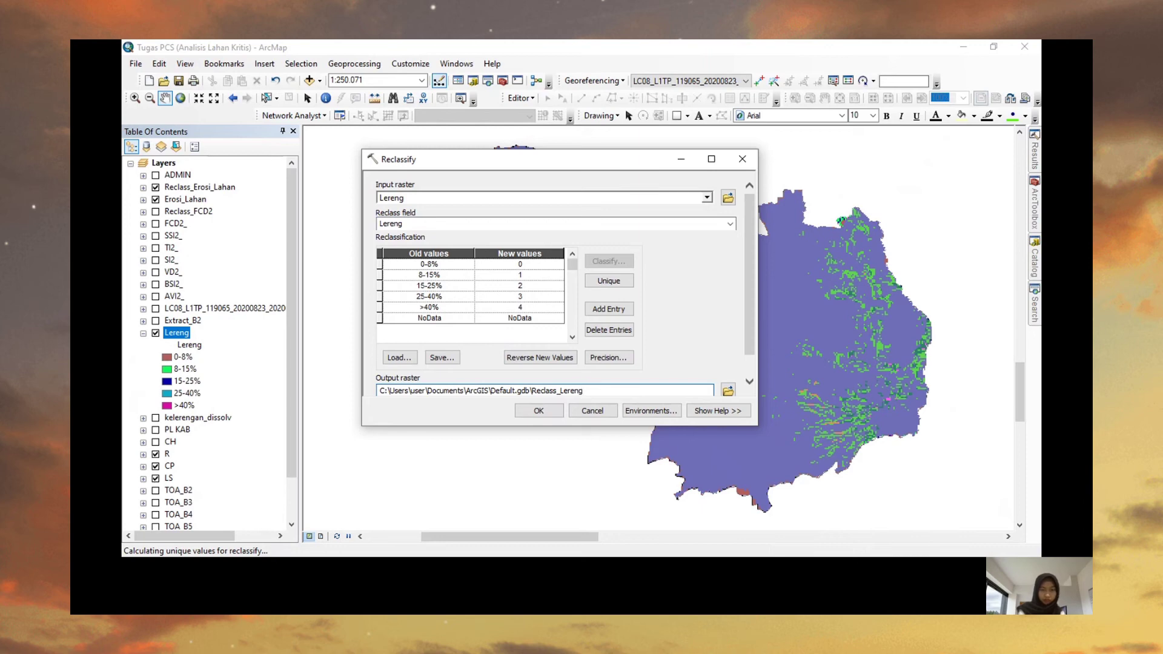
# Assign new values 1 to 5 to the slope classes 0-8%, 8-15%, 15-25%, 25-40% and >40%, in that order
pyautogui.click(532, 265)
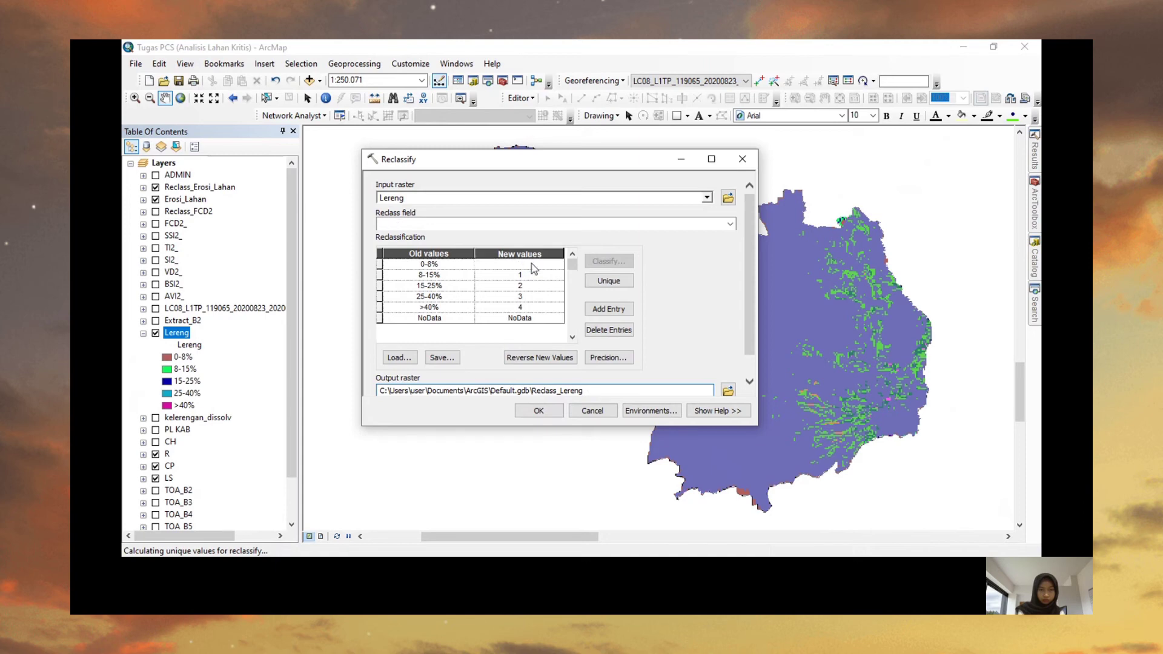
pyautogui.write('12')
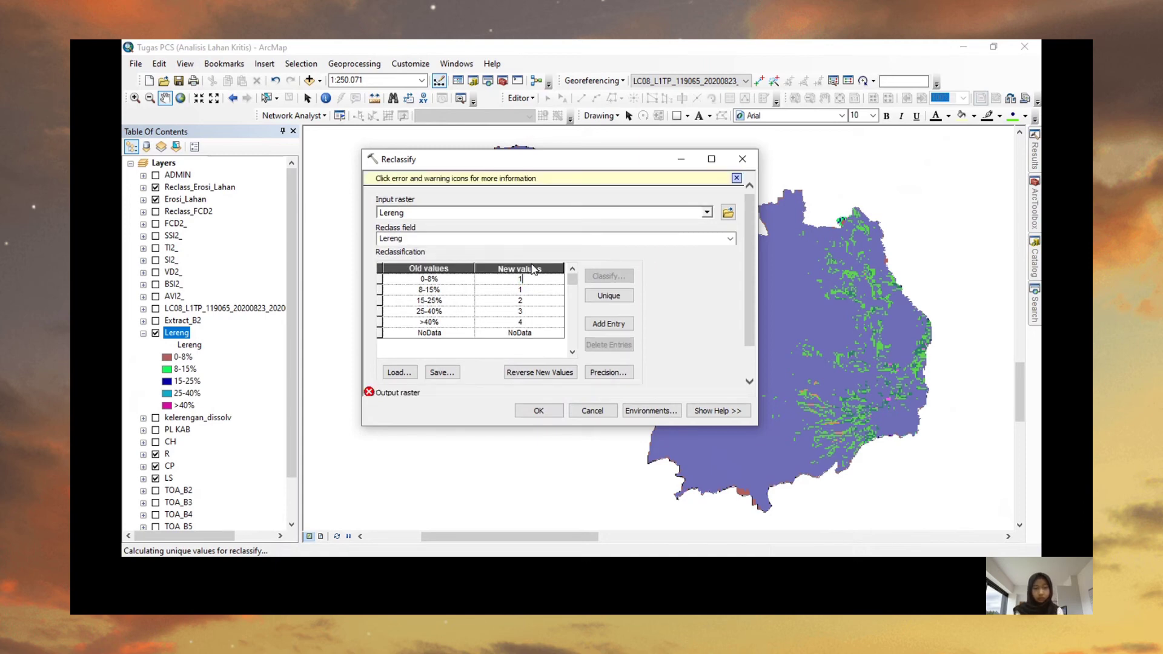
pyautogui.press('Down')
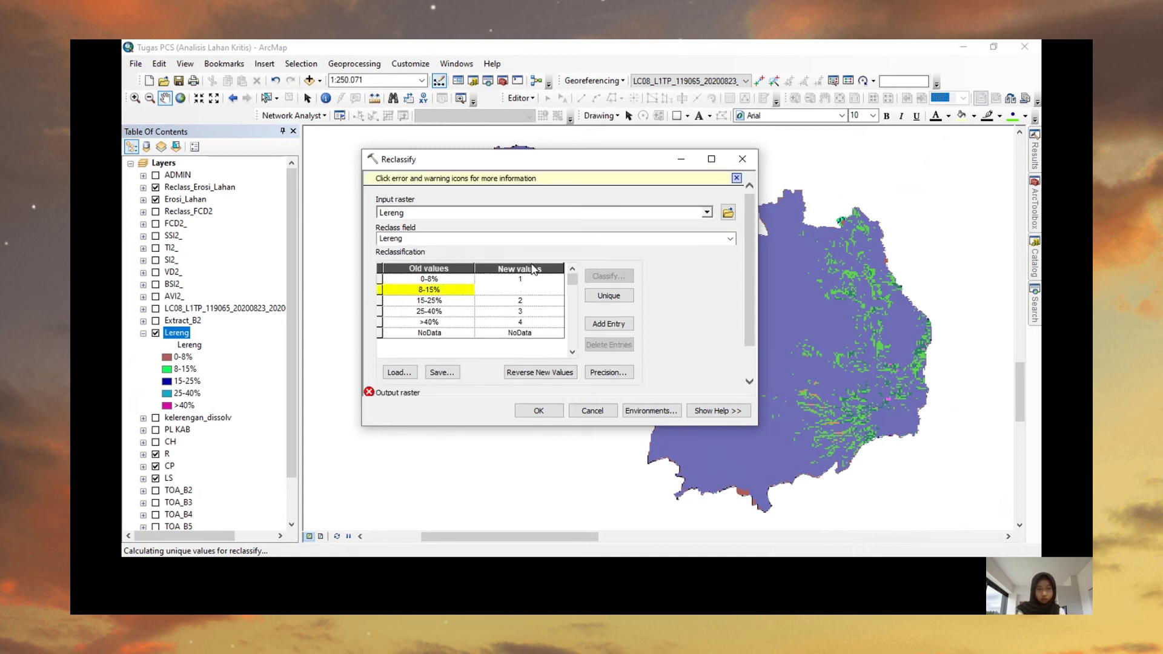
pyautogui.write('3')
pyautogui.press('Down')
pyautogui.write('4')
pyautogui.press('Up')
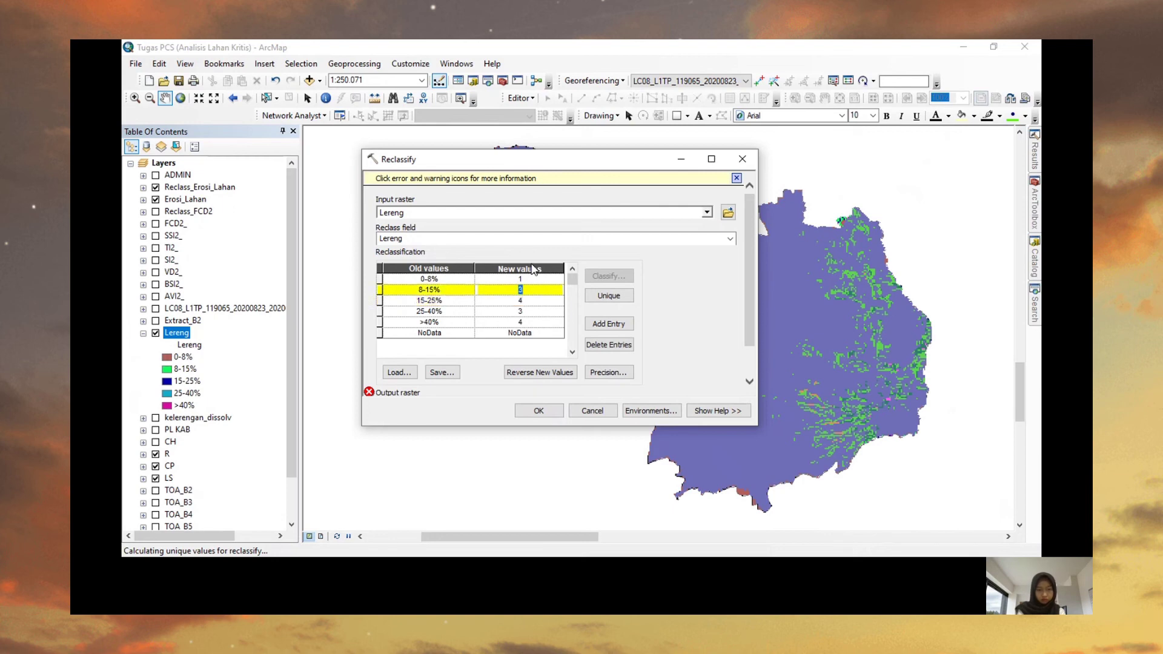
pyautogui.write('2')
pyautogui.press('Down')
pyautogui.write('3')
pyautogui.press('Down')
pyautogui.write('4')
pyautogui.press('Down')
pyautogui.write('5')
pyautogui.press('Down')
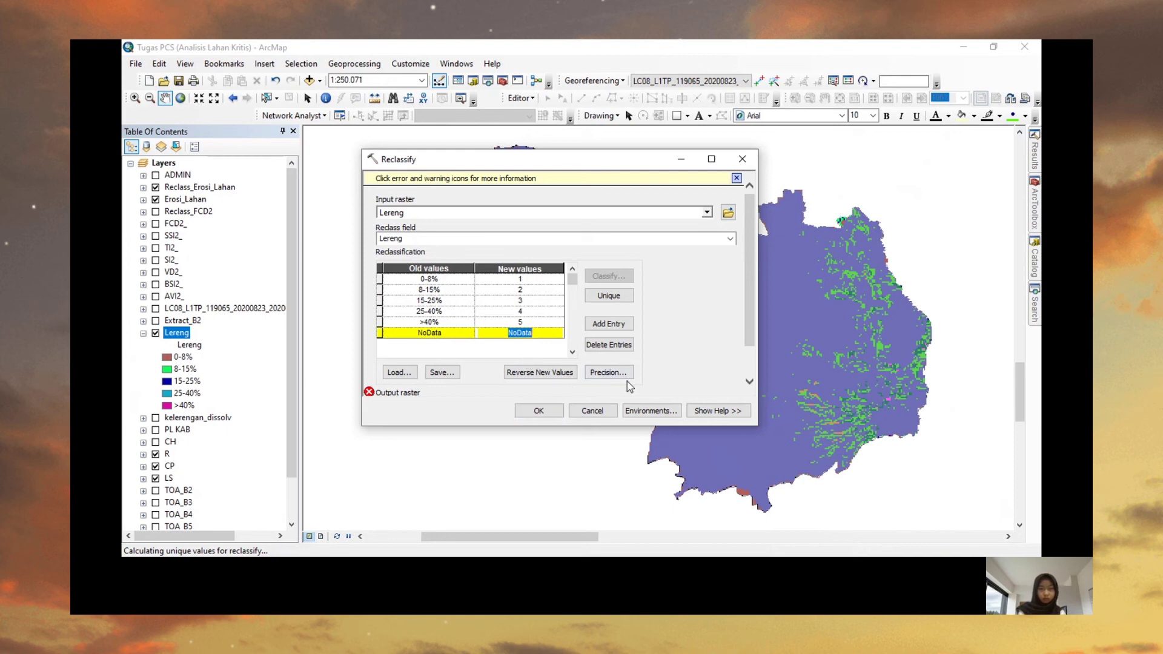
# Rename the output raster Reclass_Lereng2, enable changing missing values to NoData, and run the reclassification
pyautogui.scroll(-2, 743, 338)
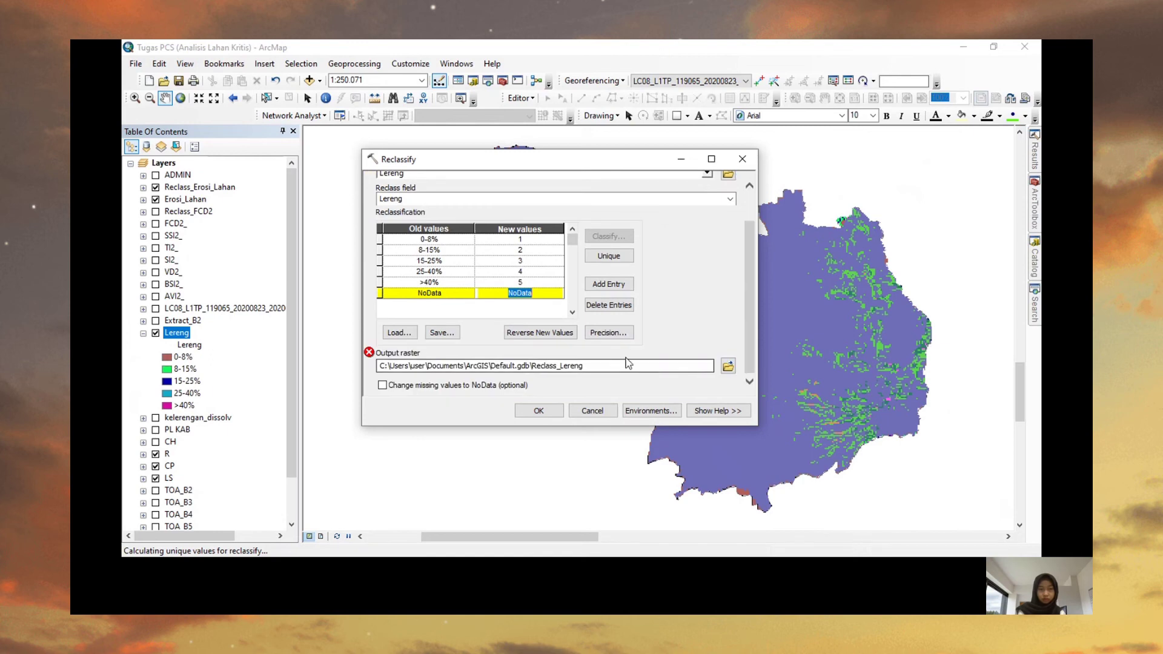
pyautogui.click(619, 364)
pyautogui.write('2')
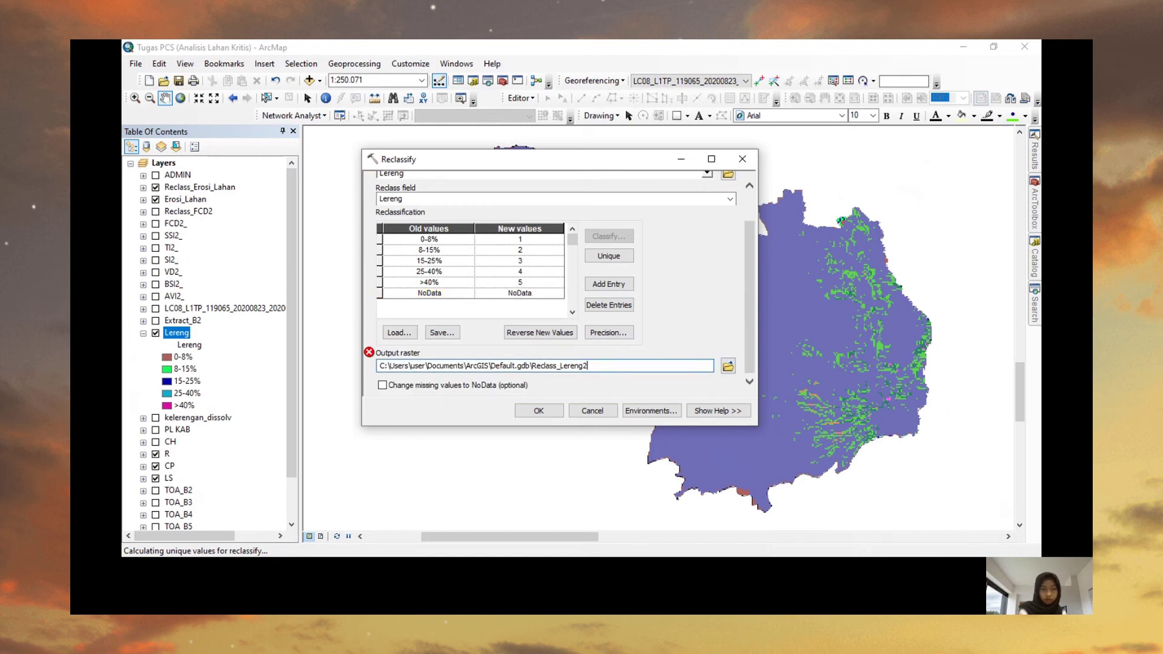
pyautogui.click(579, 386)
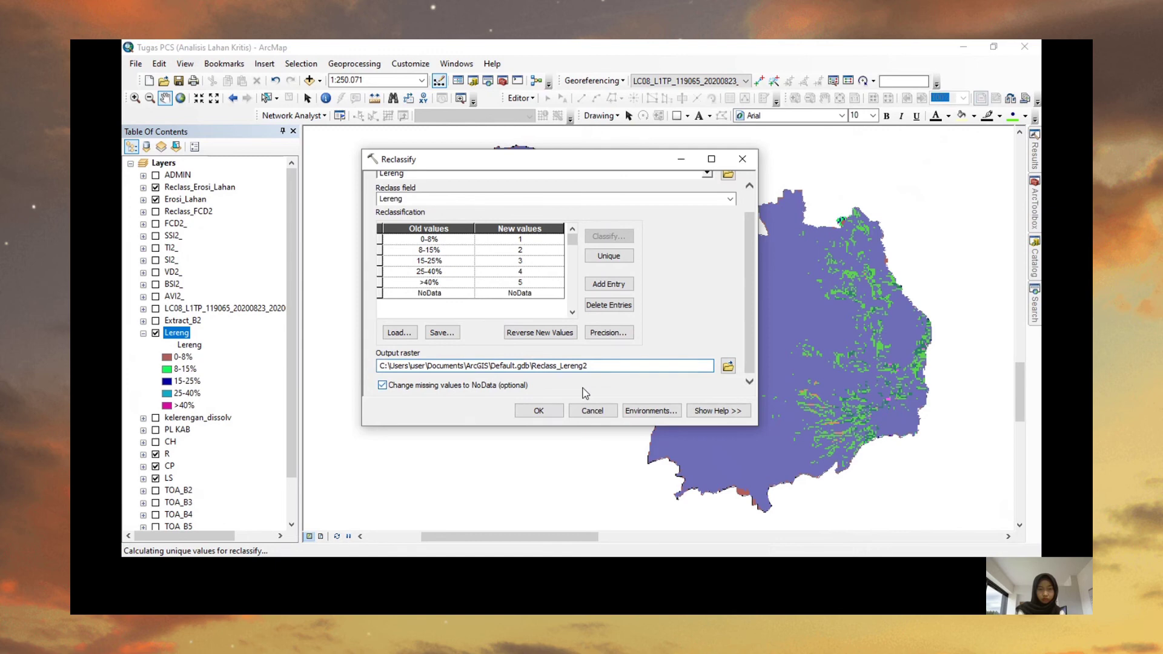
pyautogui.click(539, 411)
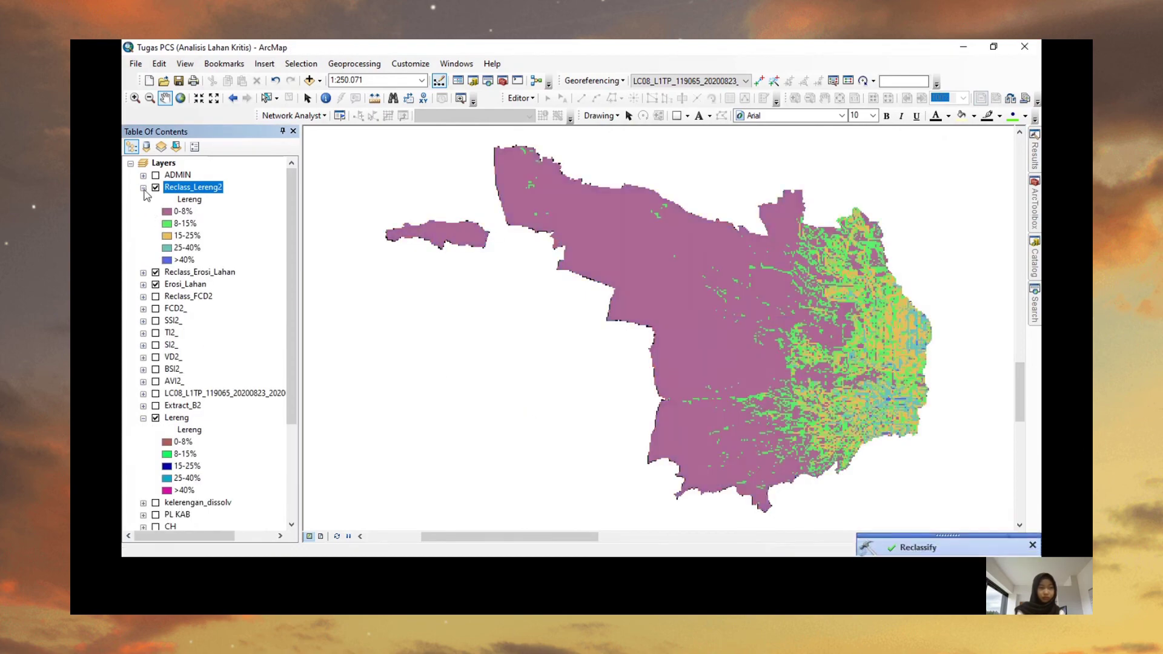
# Collapse the legends of Reclass_Lereng2 and Lereng, and hide the Lereng, R, CP and LS layers
pyautogui.click(143, 188)
pyautogui.click(143, 345)
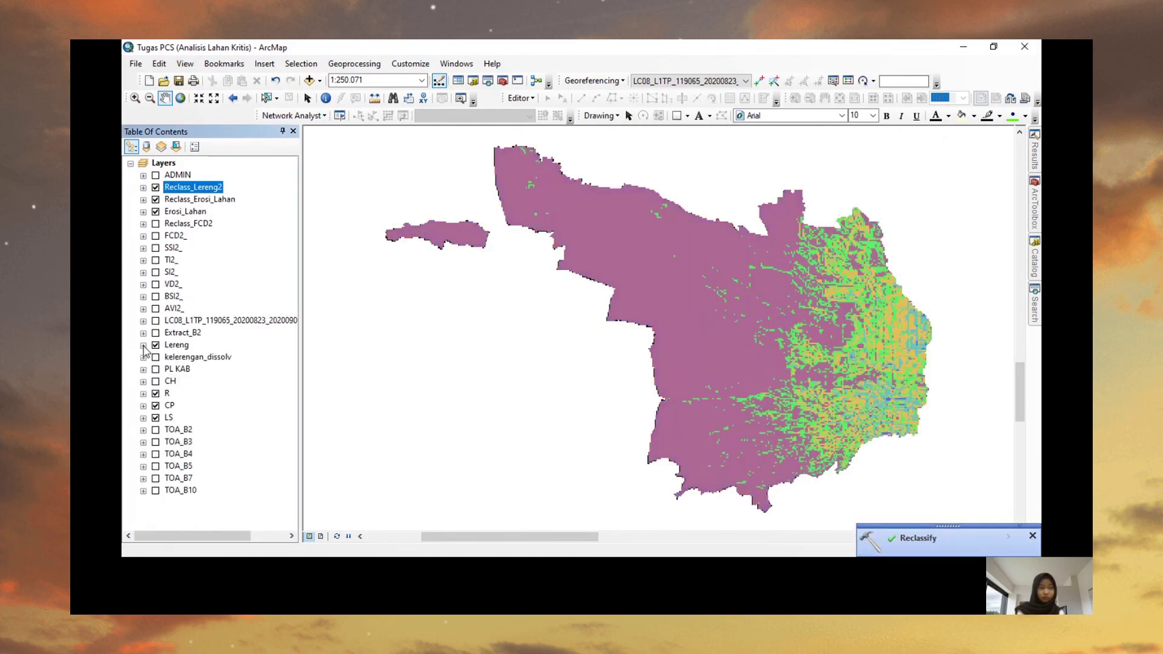
pyautogui.click(155, 345)
pyautogui.click(156, 393)
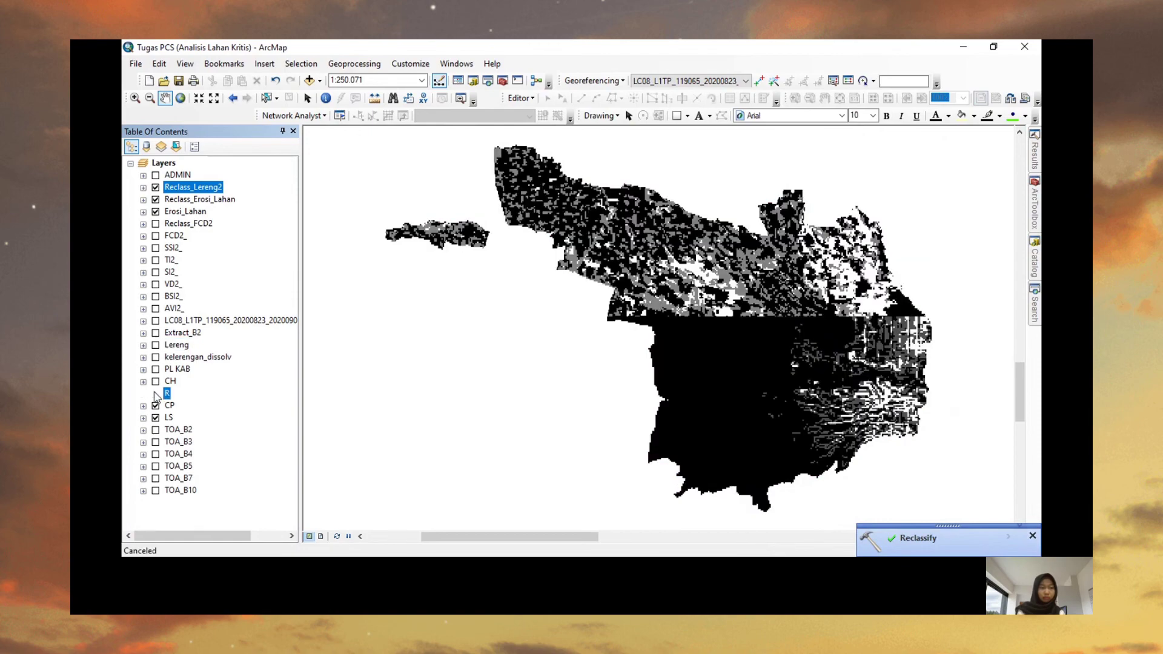
pyautogui.click(170, 405)
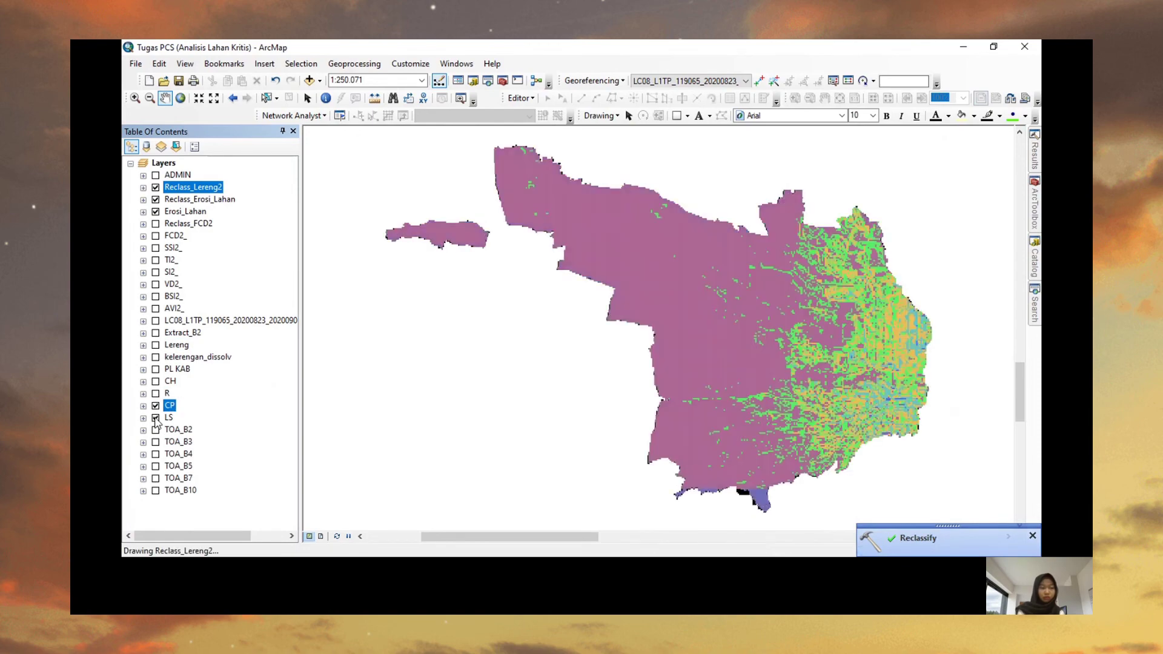
pyautogui.click(156, 418)
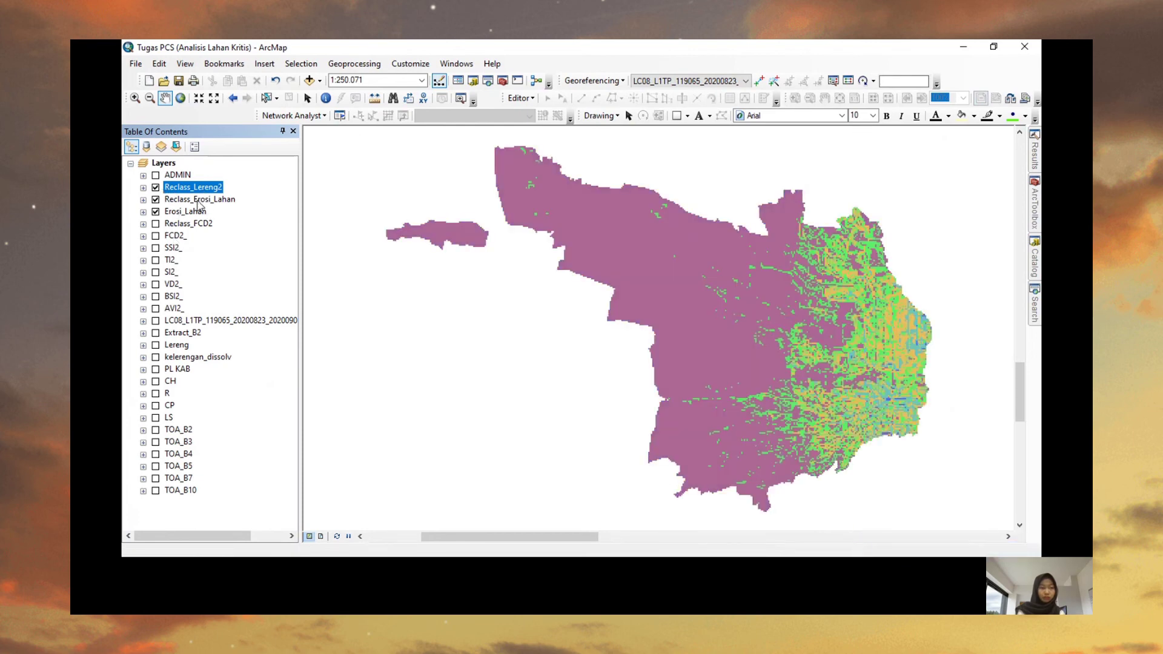
# Hide the Erosi_Lahan layer, and display Reclass_FCD2 directly below Reclass_Erosi_Lahan in the layer order
pyautogui.click(155, 212)
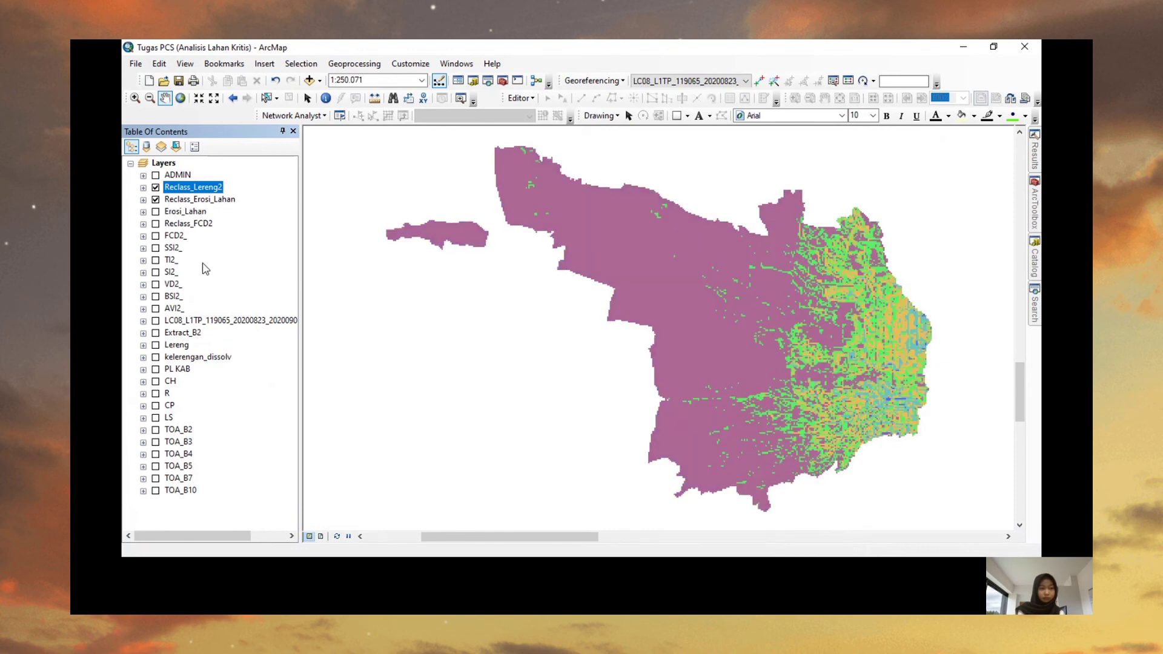
pyautogui.keyDown('ctrl'); pyautogui.click(197, 224); pyautogui.keyUp('ctrl')
pyautogui.moveTo(197, 222); pyautogui.dragTo(199, 205)
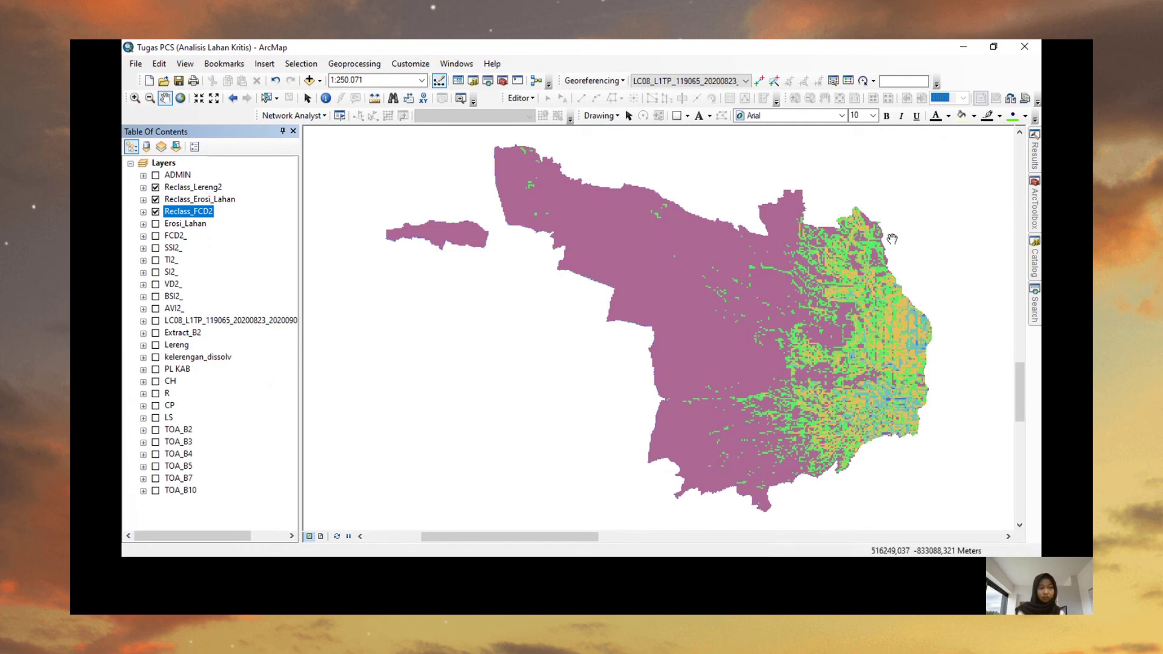
# Start a Weighted Overlay and add Reclass_FCD2 to its table with Value as the input field
pyautogui.click(1035, 223)
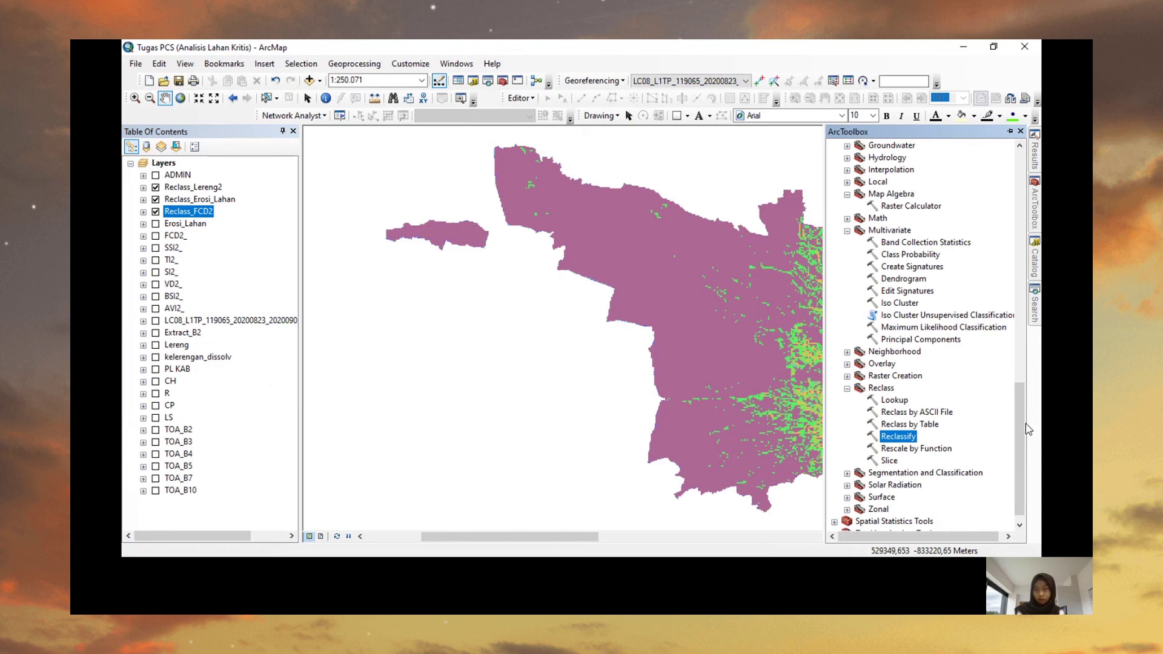
pyautogui.click(876, 364)
pyautogui.doubleClick(877, 366)
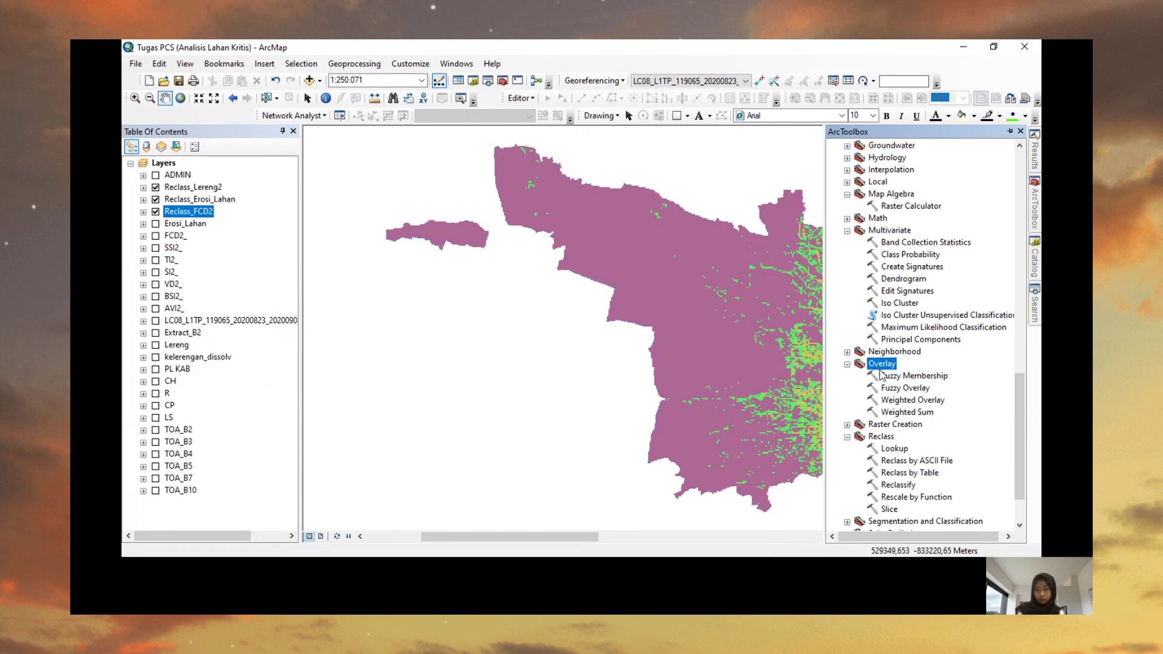
pyautogui.doubleClick(899, 401)
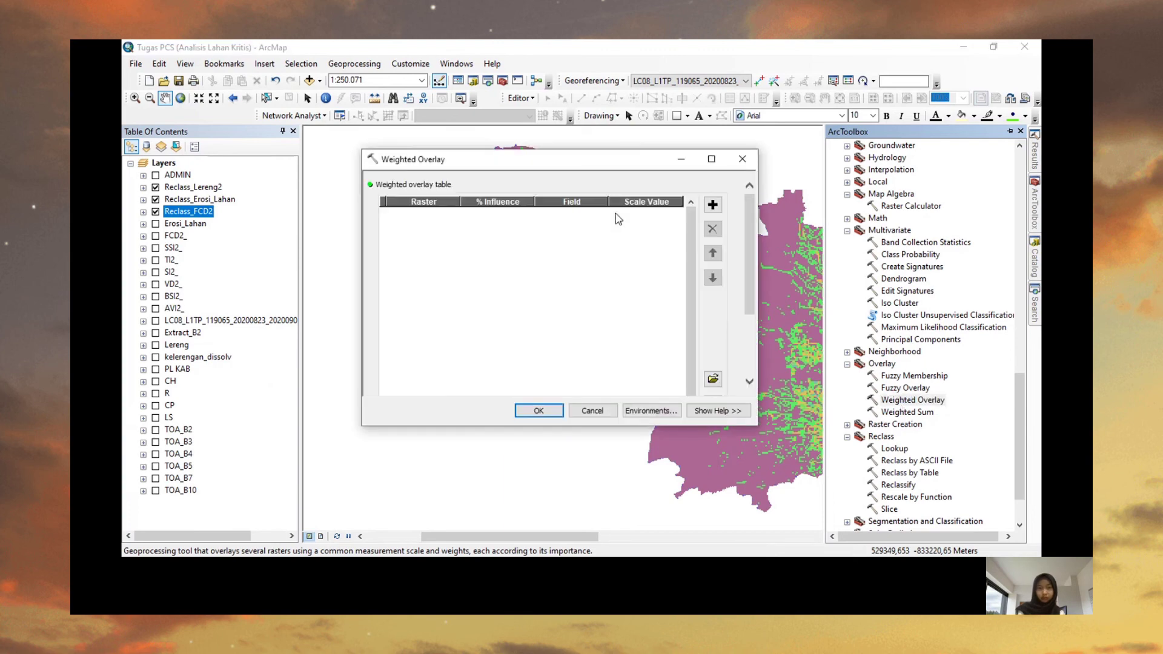
pyautogui.click(713, 206)
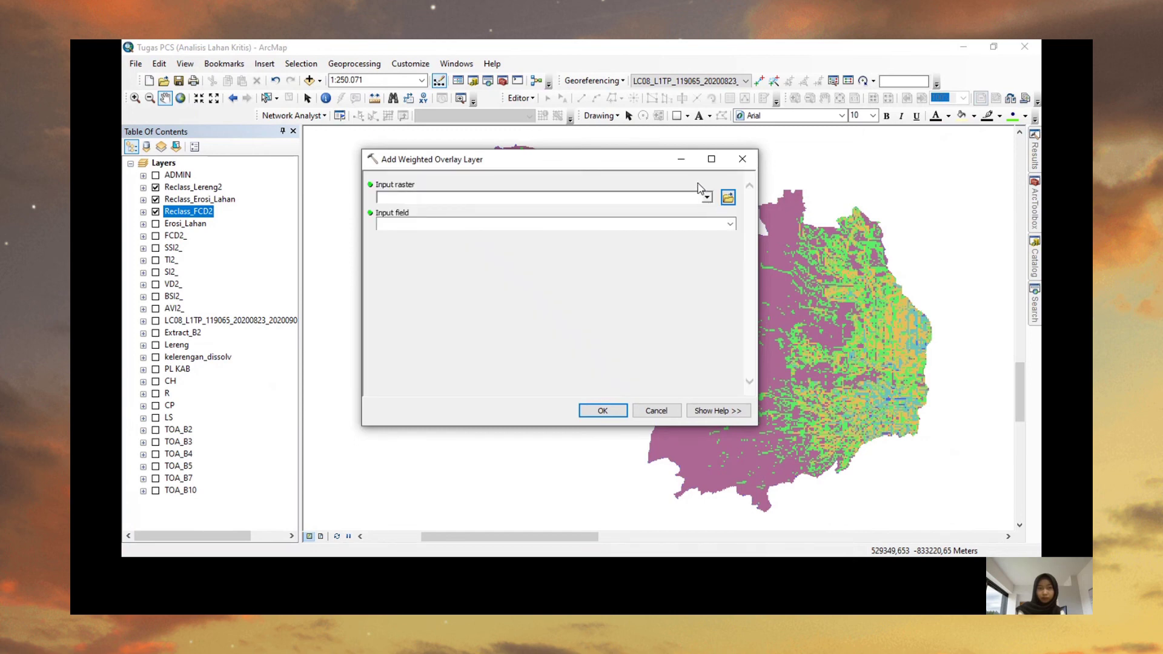
pyautogui.click(707, 199)
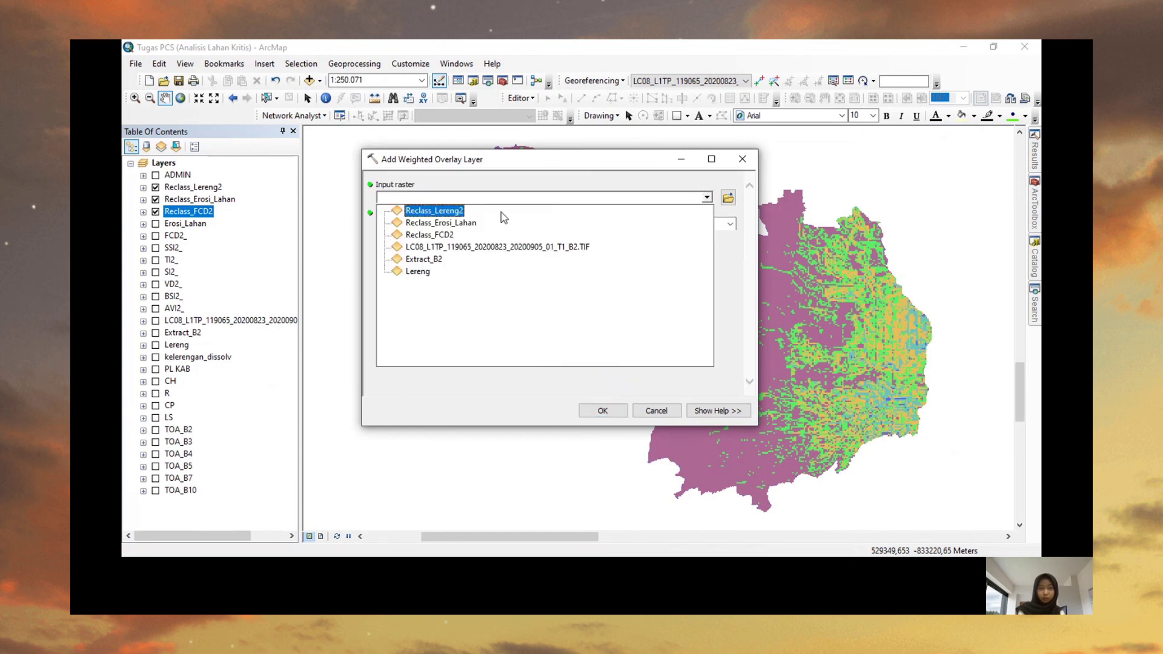
pyautogui.click(458, 234)
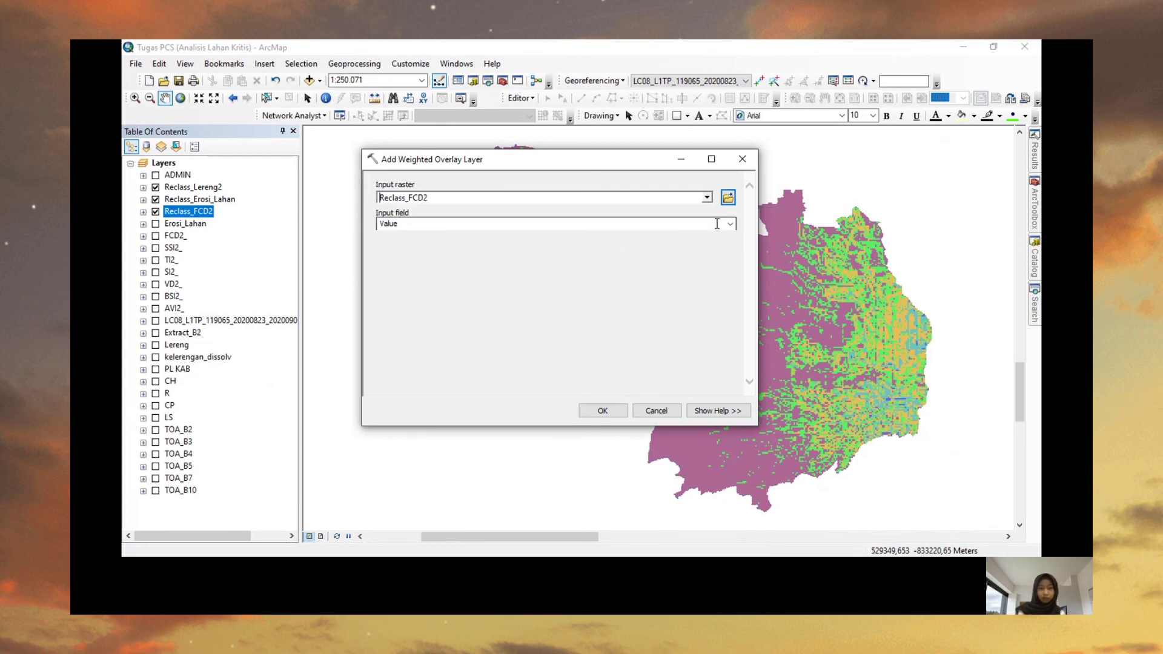
pyautogui.click(602, 411)
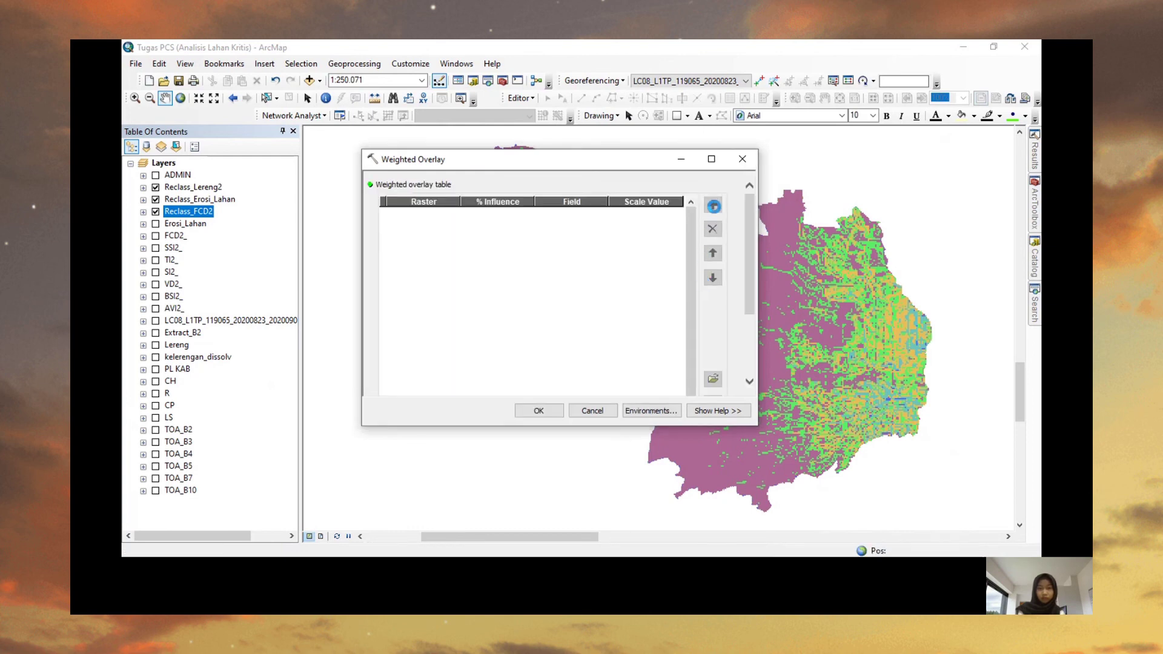
# Add Reclass_Erosi_Lahan to the weighted overlay table with Value as the input field
pyautogui.click(714, 207)
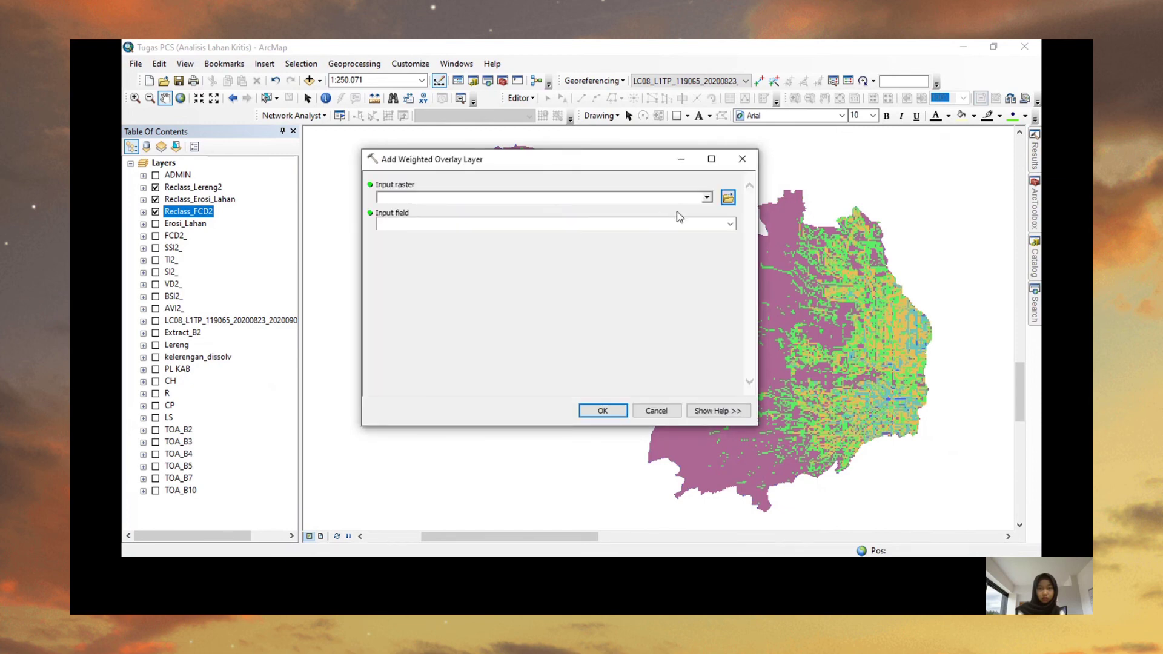
pyautogui.click(707, 198)
pyautogui.click(608, 227)
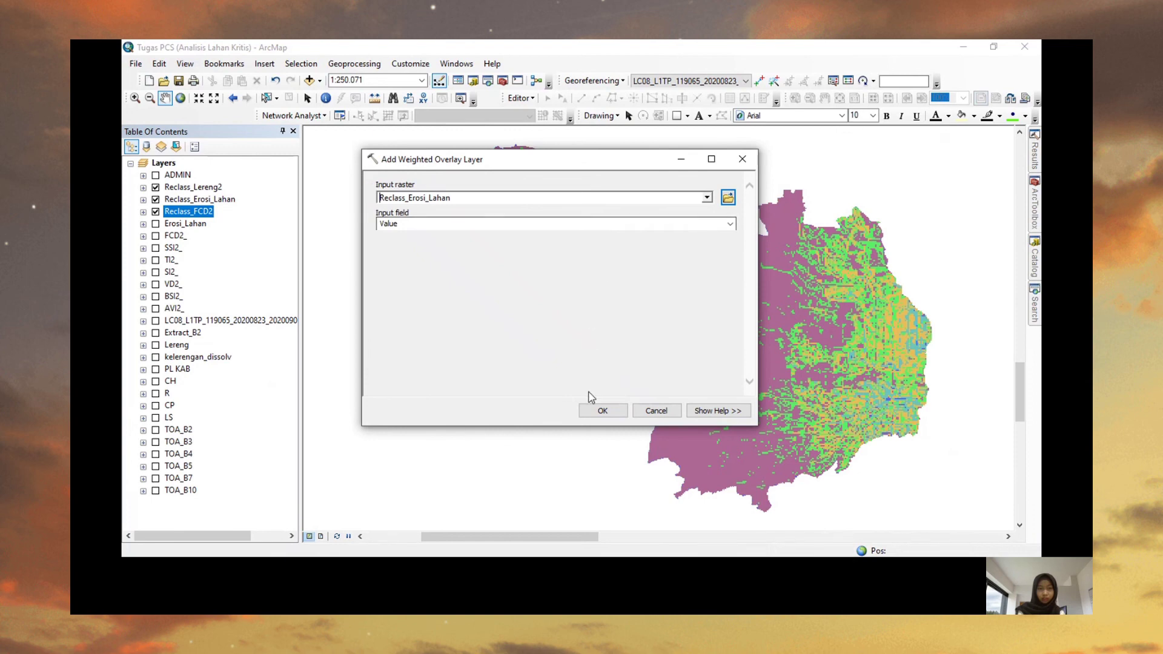
pyautogui.click(602, 415)
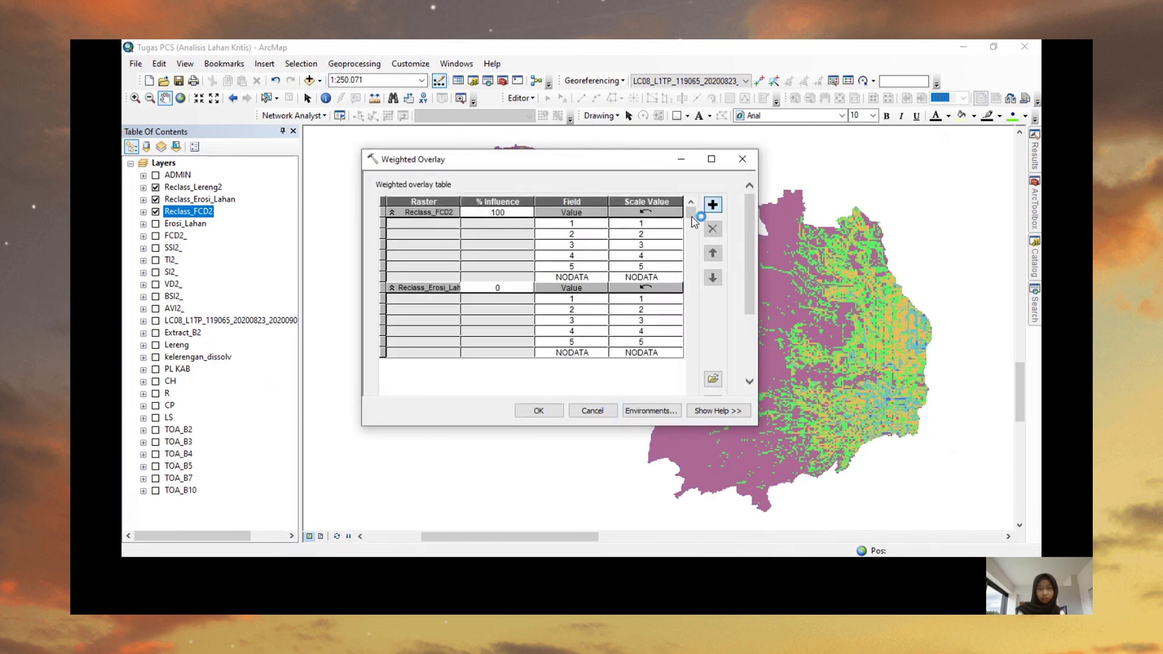
# Add Reclass_Lereng2 to the weighted overlay table with Value as the input field
pyautogui.click(713, 205)
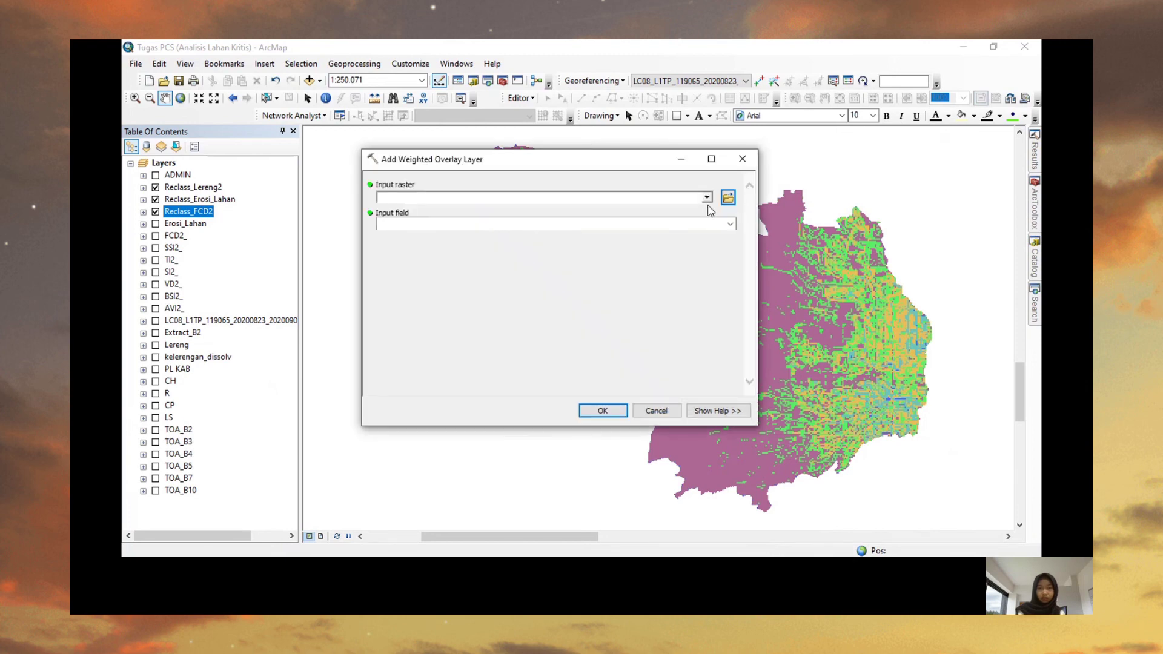
pyautogui.click(707, 198)
pyautogui.click(682, 212)
pyautogui.click(602, 412)
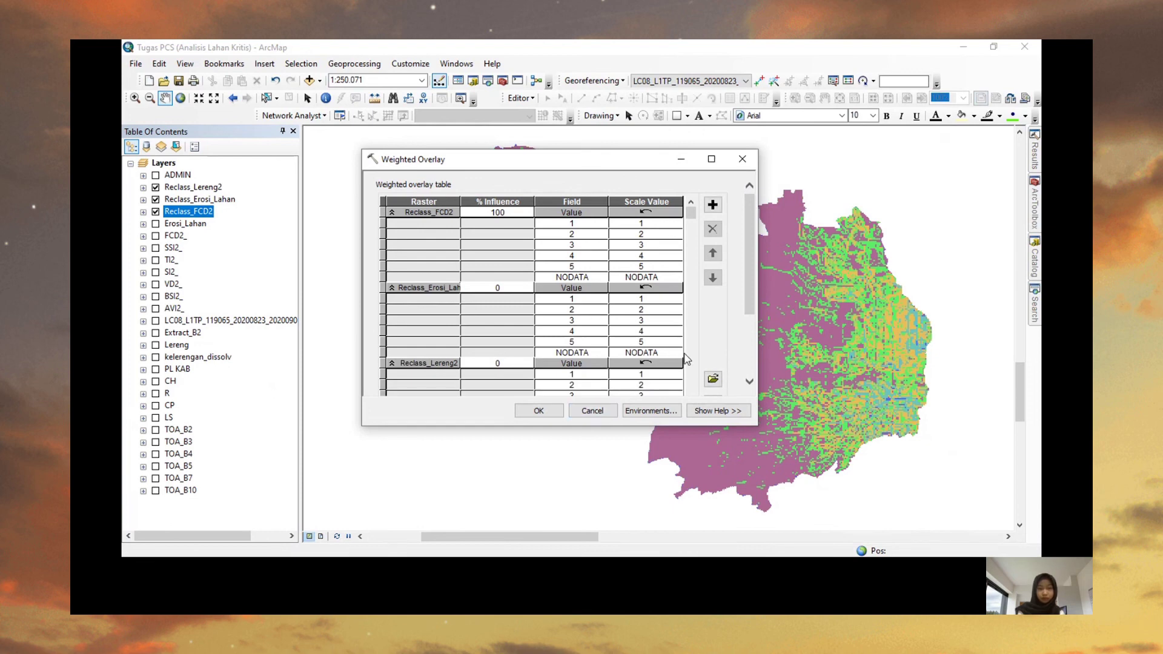
# Give the three overlay rasters equal influence and enter an evaluation scale from 1 to 5
pyautogui.scroll(-5, 748, 260)
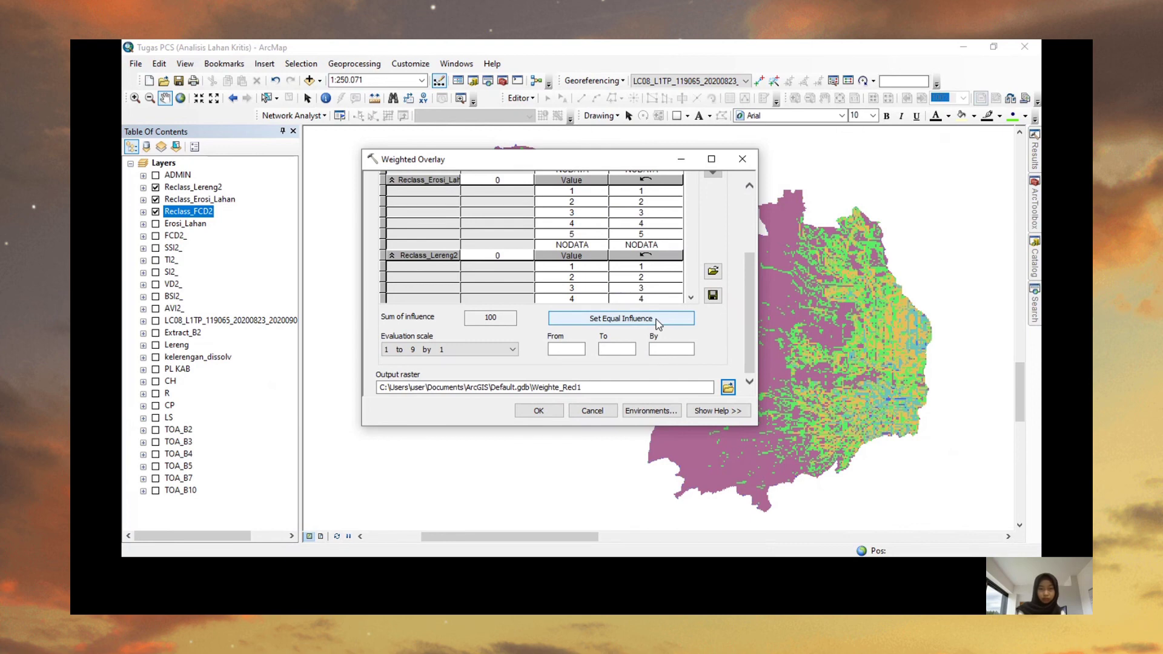
pyautogui.click(657, 322)
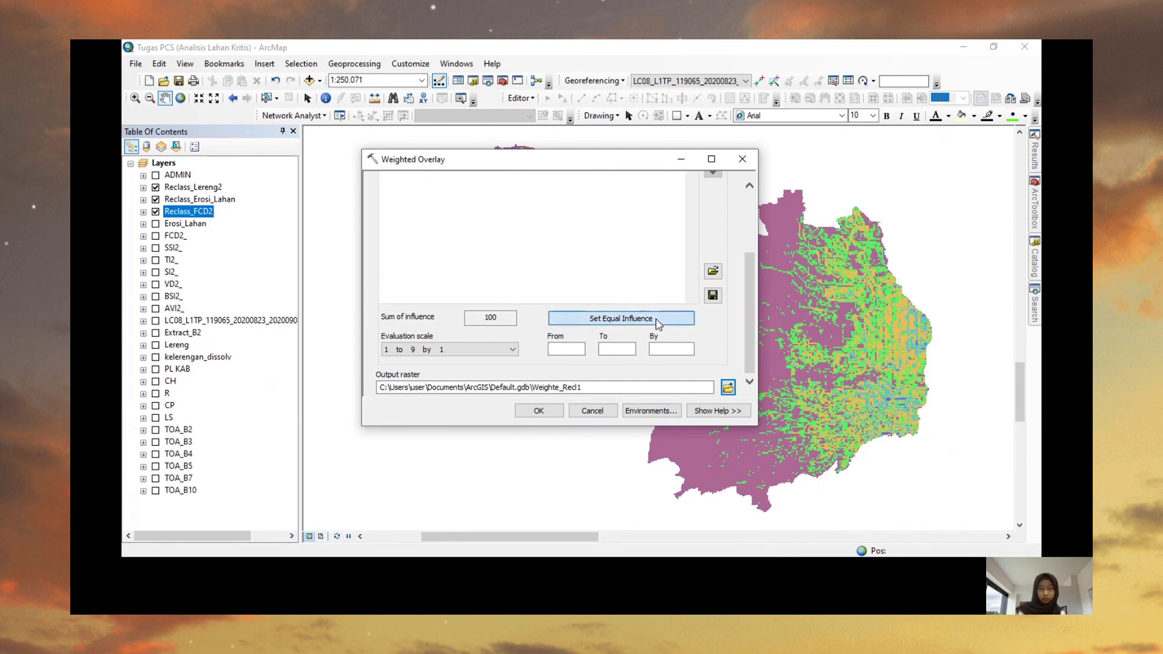
pyautogui.click(579, 349)
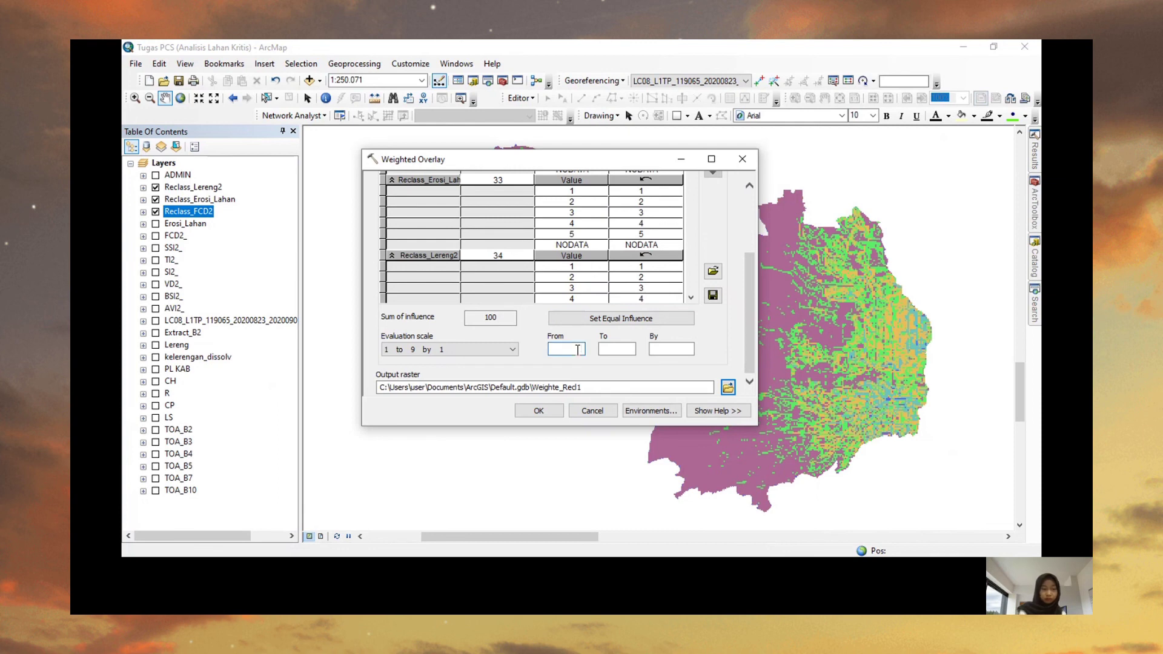
pyautogui.write('1')
pyautogui.press('Tab')
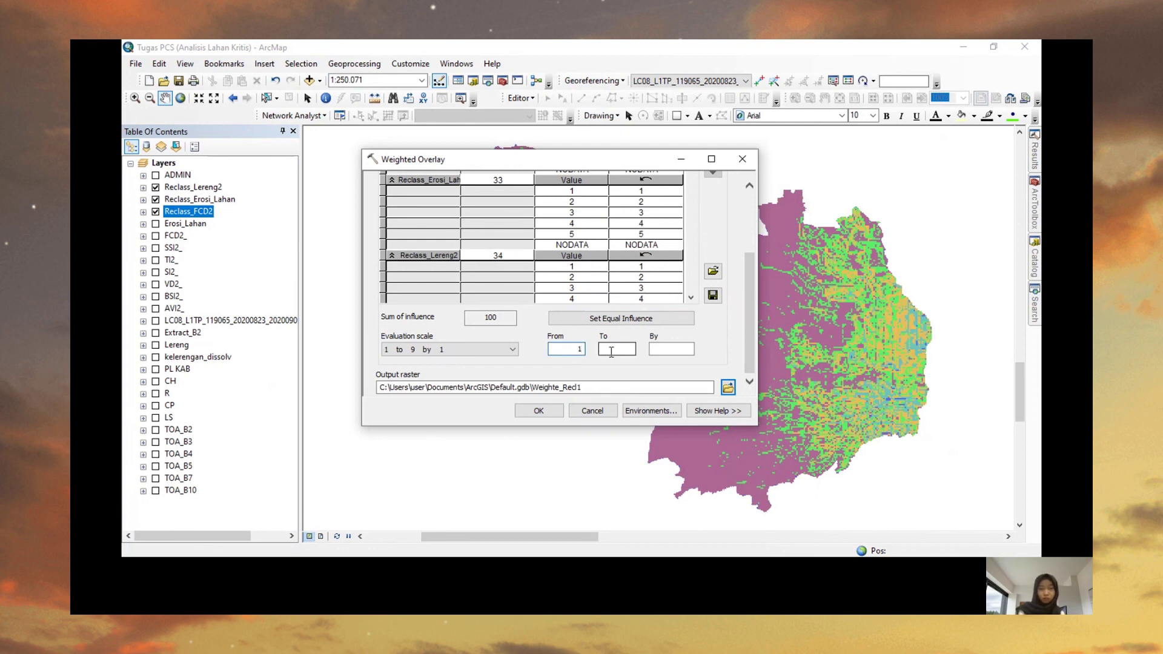
pyautogui.write('5')
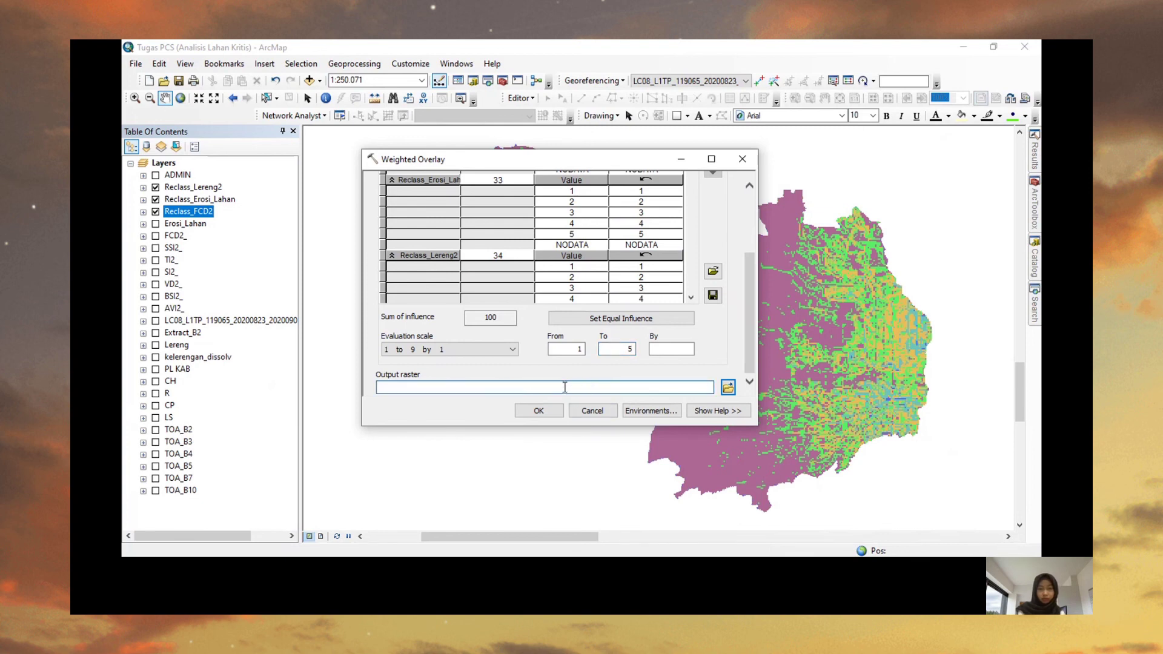
# Name the output raster Lahan_Kritis2 in Default.gdb and run the weighted overlay
pyautogui.moveTo(580, 386); pyautogui.dragTo(532, 386)
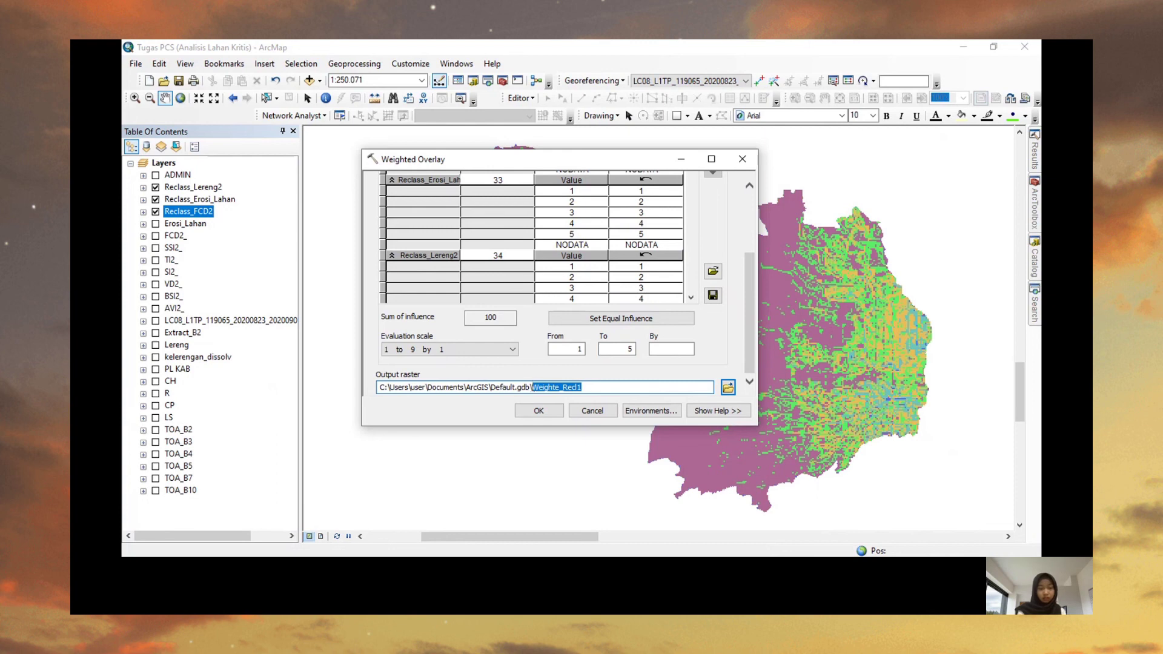
pyautogui.write('Ana')
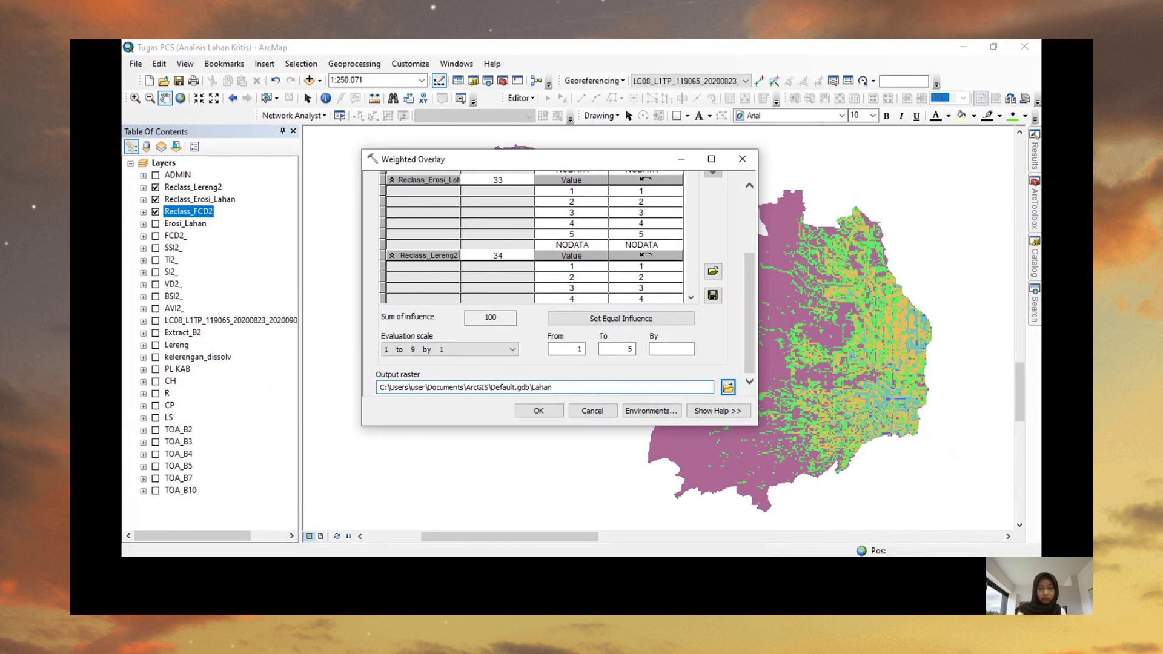
pyautogui.write('_Kritis2')
pyautogui.click(541, 410)
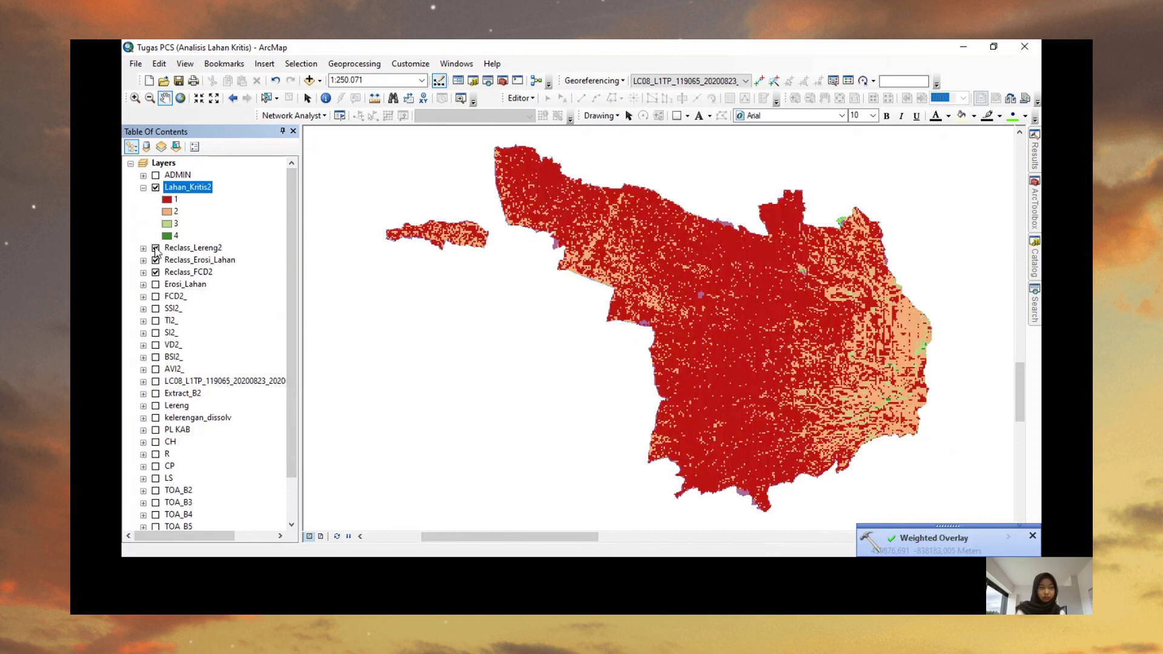
# Hide the Reclass_Lereng2, Reclass_Erosi_Lahan and Reclass_FCD2 layers so only Lahan_Kritis2 is displayed
pyautogui.click(156, 248)
pyautogui.click(156, 261)
pyautogui.click(156, 261)
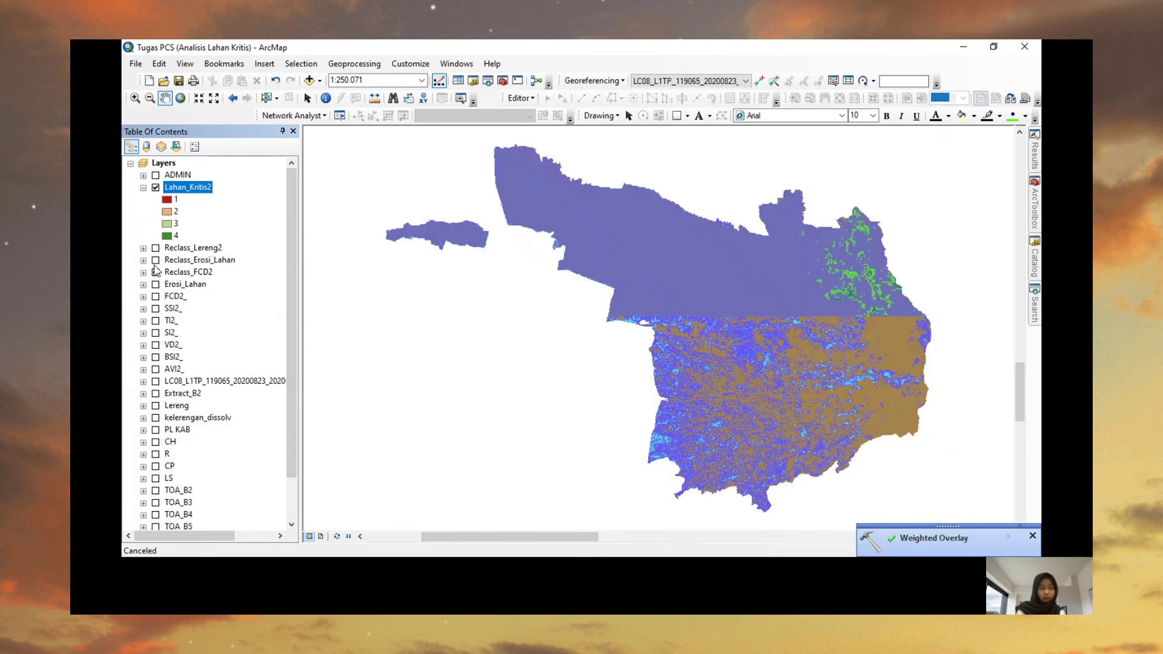
pyautogui.click(156, 272)
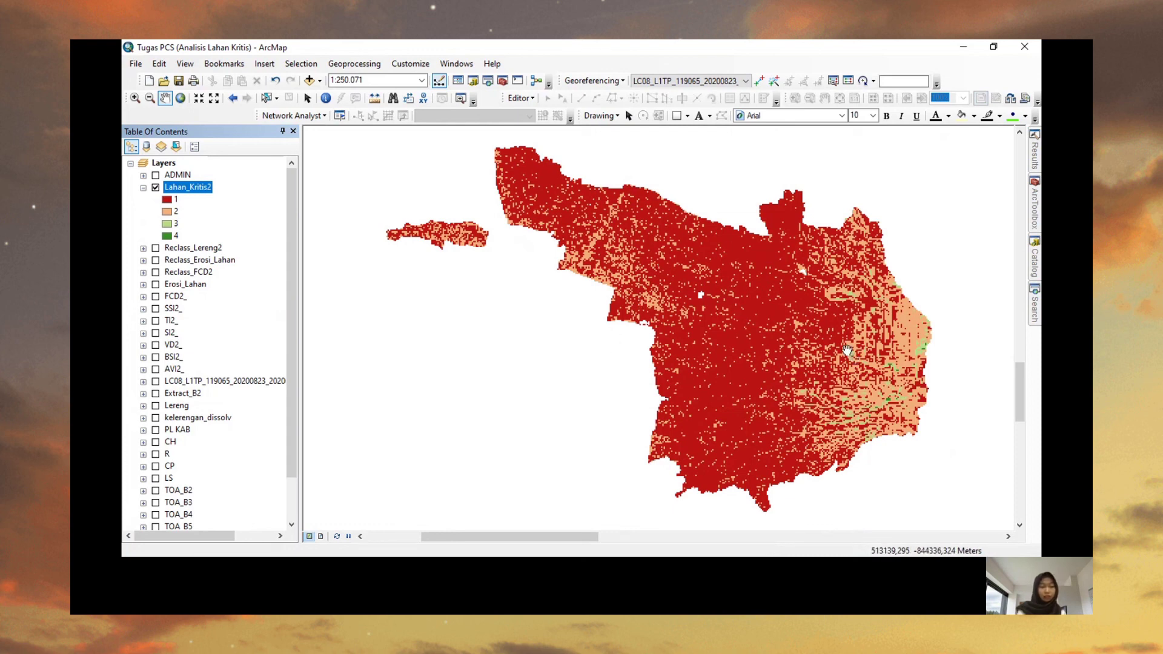
# Examine the class 3 and 4 cells in the eastern part of Lahan_Kritis2 up close, and return to the layer's full extent
pyautogui.click(168, 237)
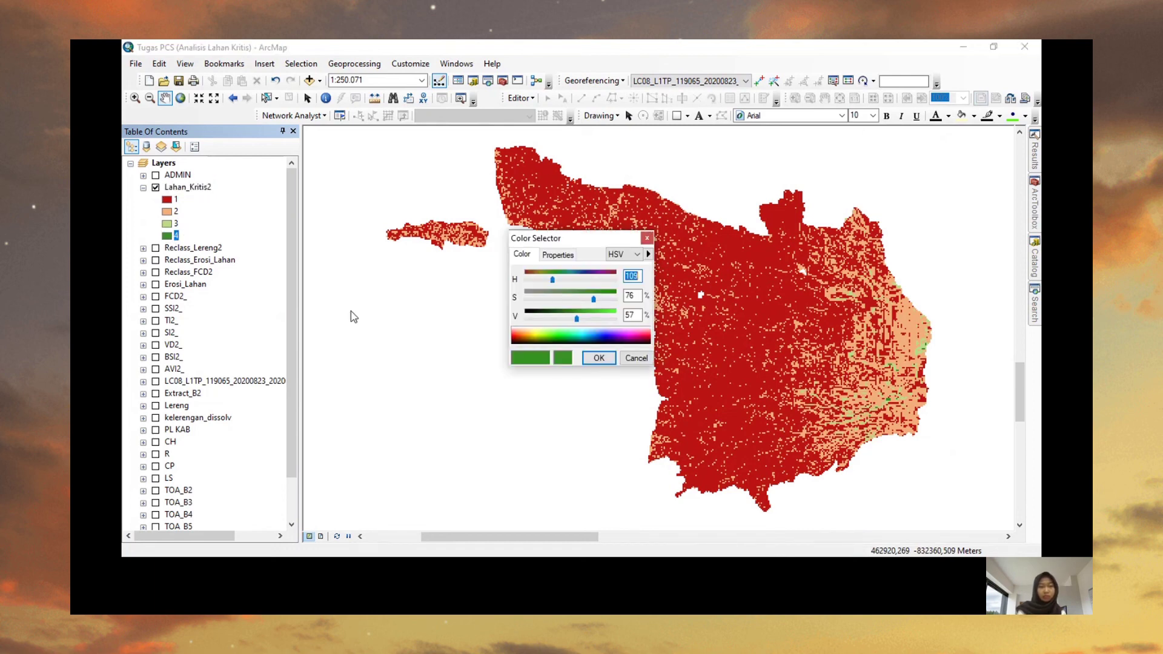
pyautogui.click(647, 237)
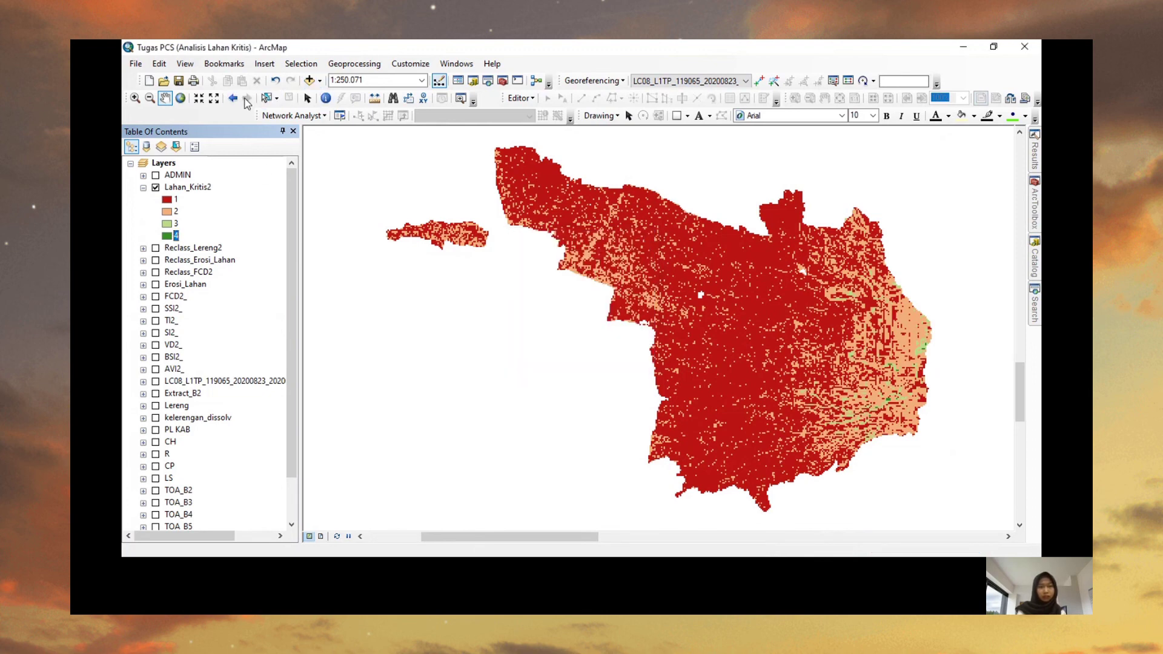
pyautogui.click(139, 98)
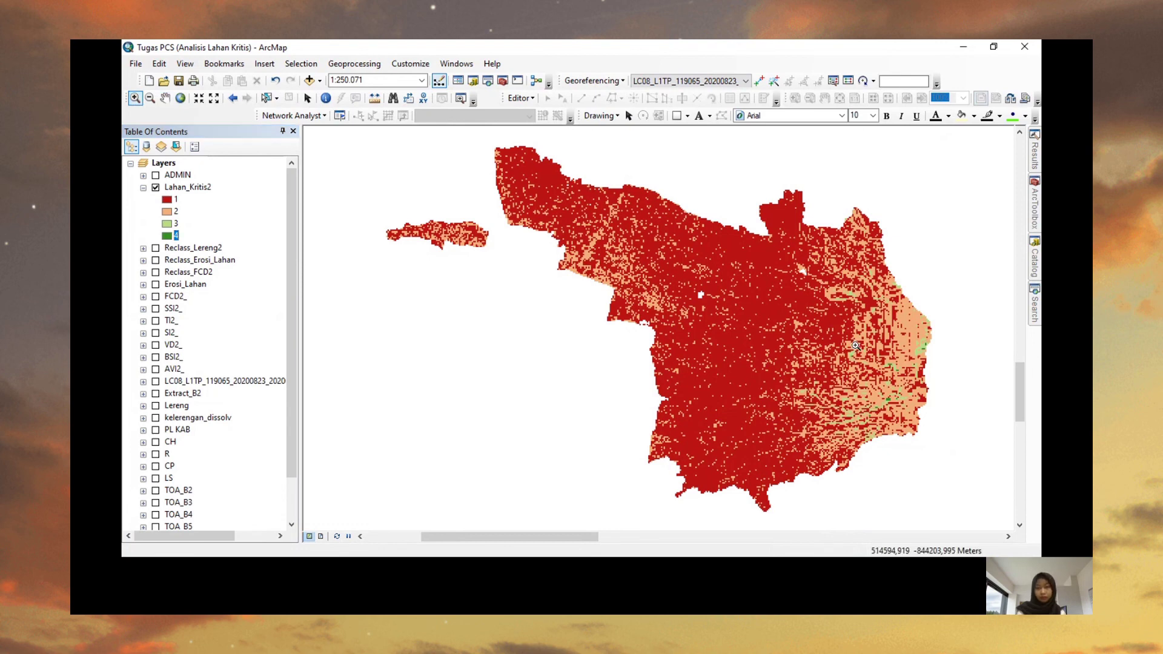
pyautogui.moveTo(841, 334); pyautogui.dragTo(926, 423)
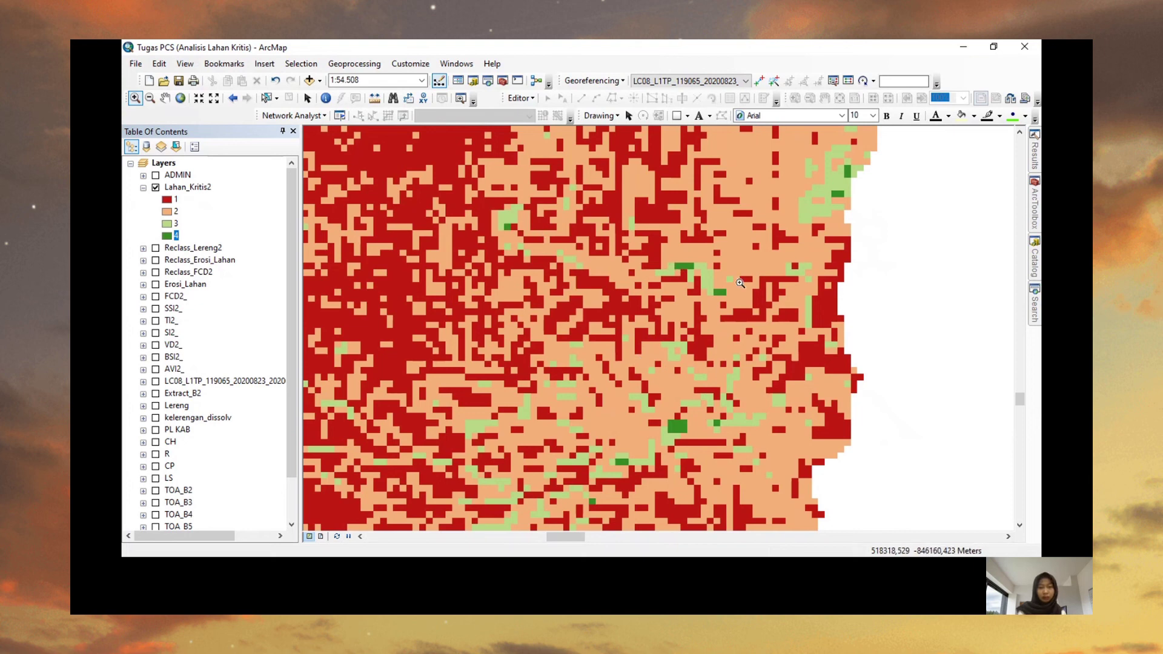
pyautogui.click(183, 189)
pyautogui.rightClick(183, 192)
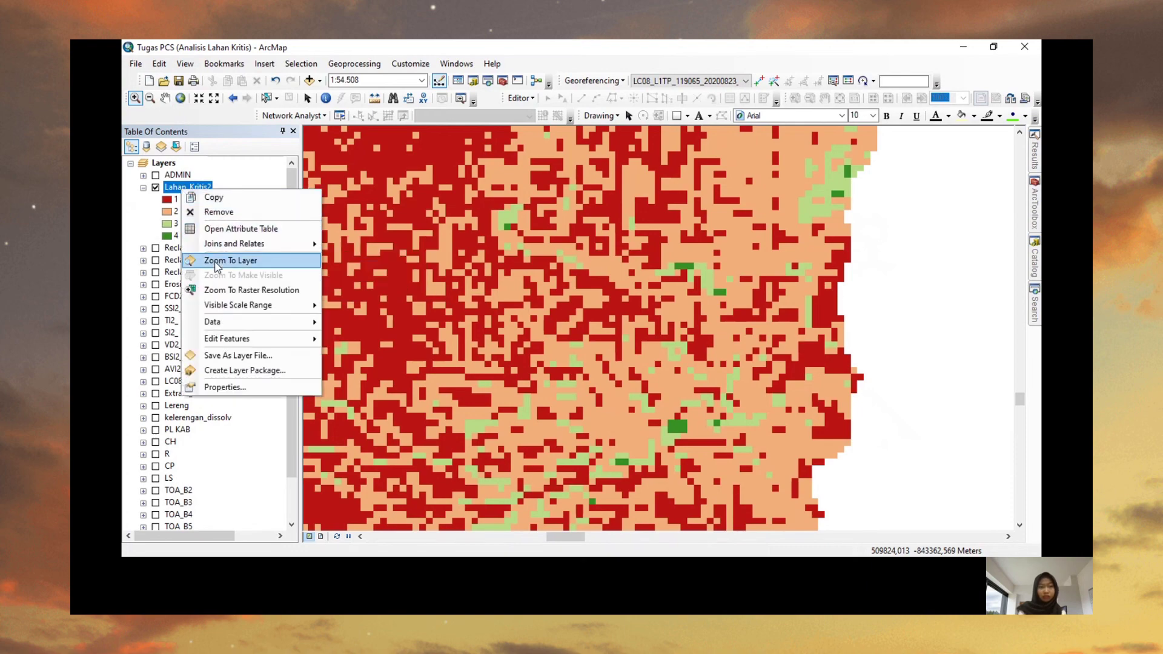
pyautogui.click(215, 261)
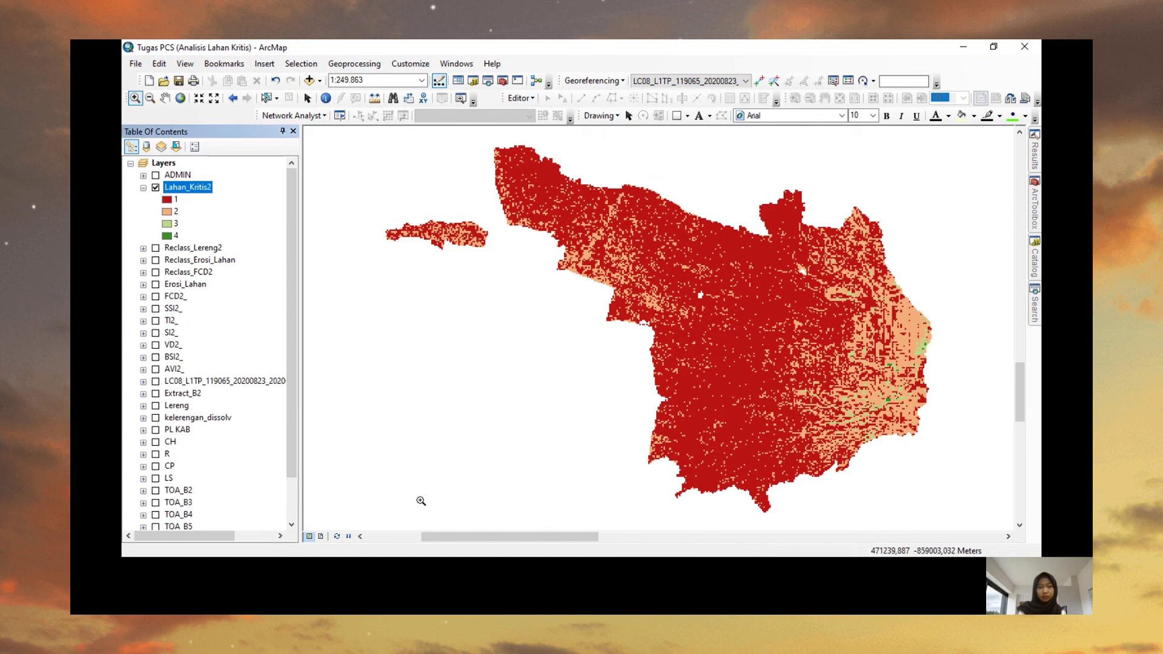
pyautogui.hotkey('alt', 'Tab')
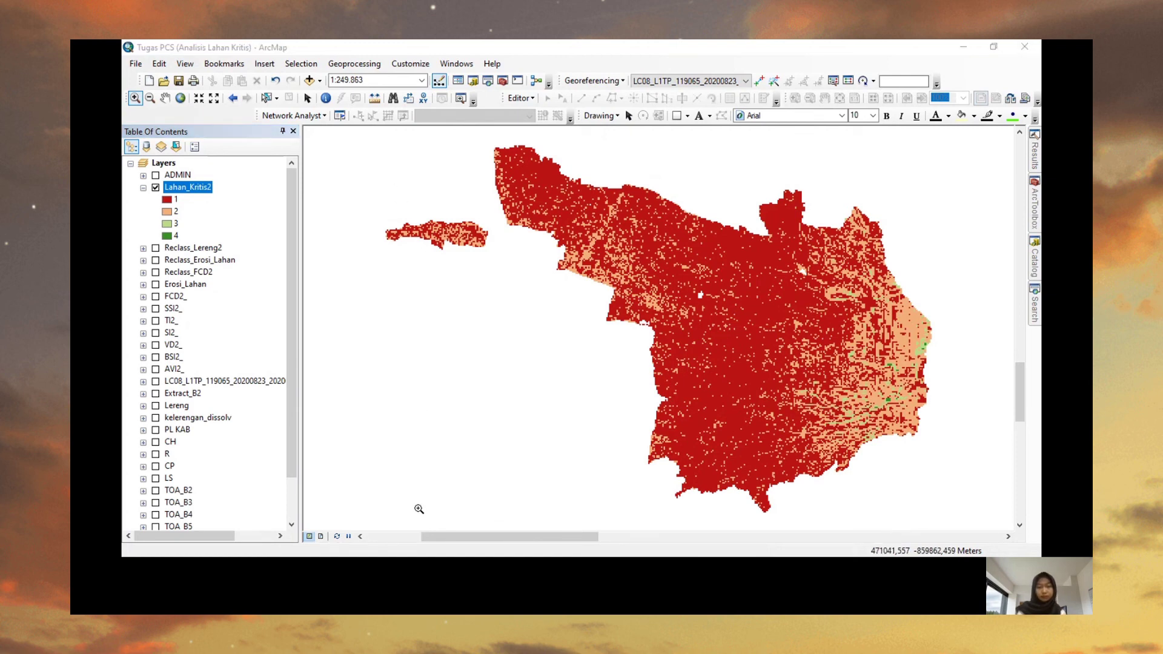
pyautogui.press('super')
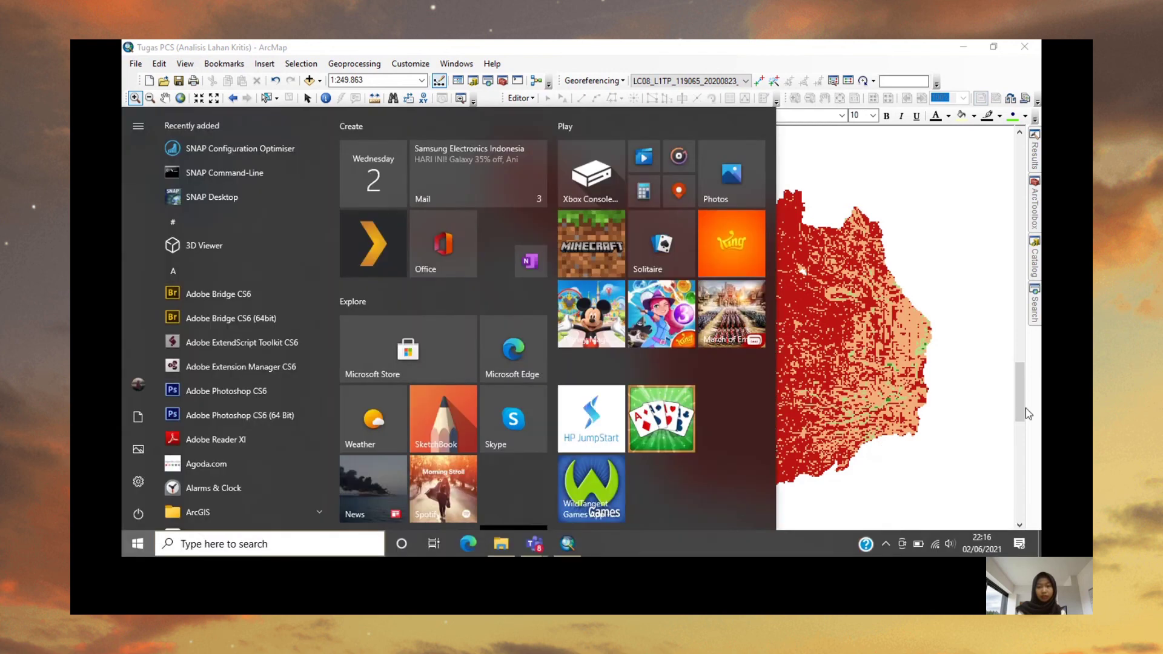